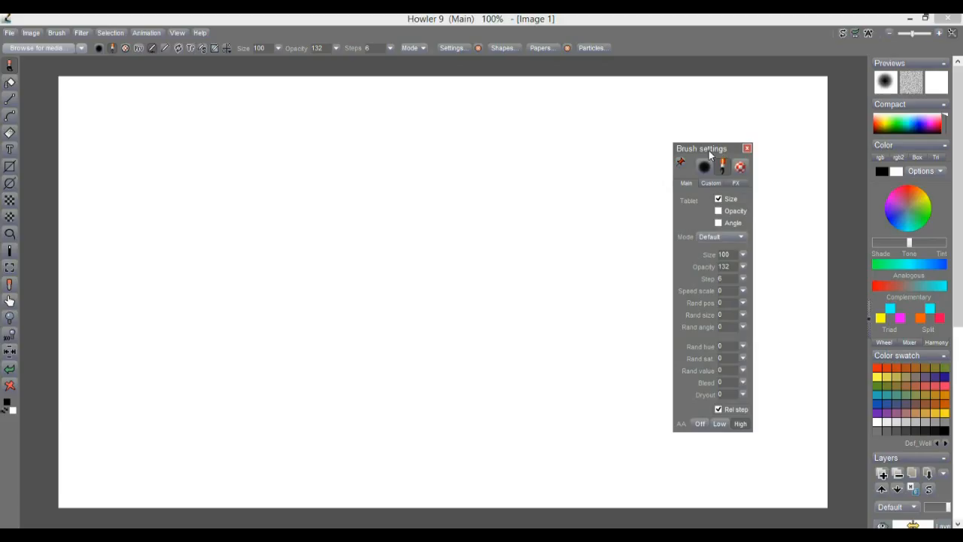
# Move the Brush settings panel around the canvas area and close it.
pyautogui.moveTo(711, 148)
pyautogui.mouseDown()
pyautogui.moveTo(774, 143)
pyautogui.moveTo(742, 153)
pyautogui.mouseUp()
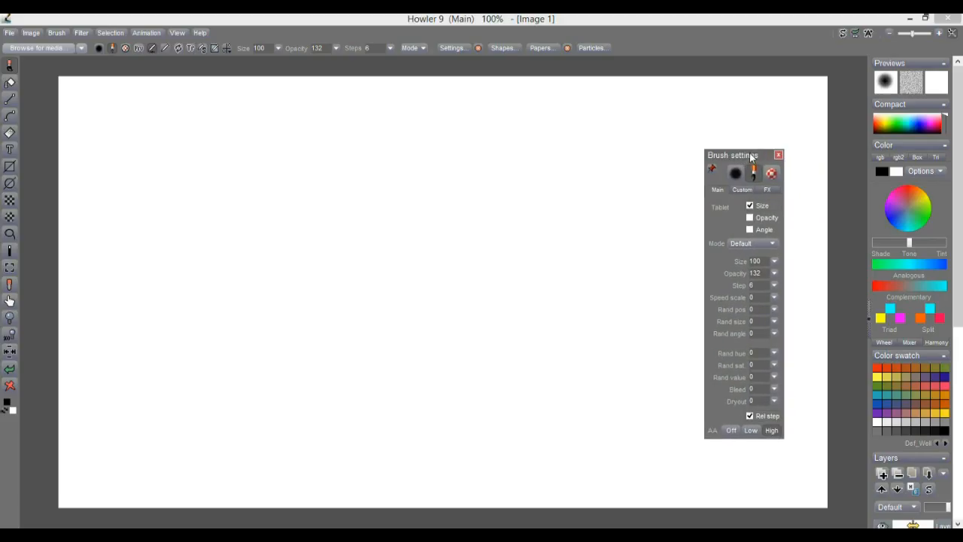
pyautogui.moveTo(745, 154)
pyautogui.mouseDown()
pyautogui.moveTo(786, 151)
pyautogui.moveTo(743, 152)
pyautogui.mouseUp()
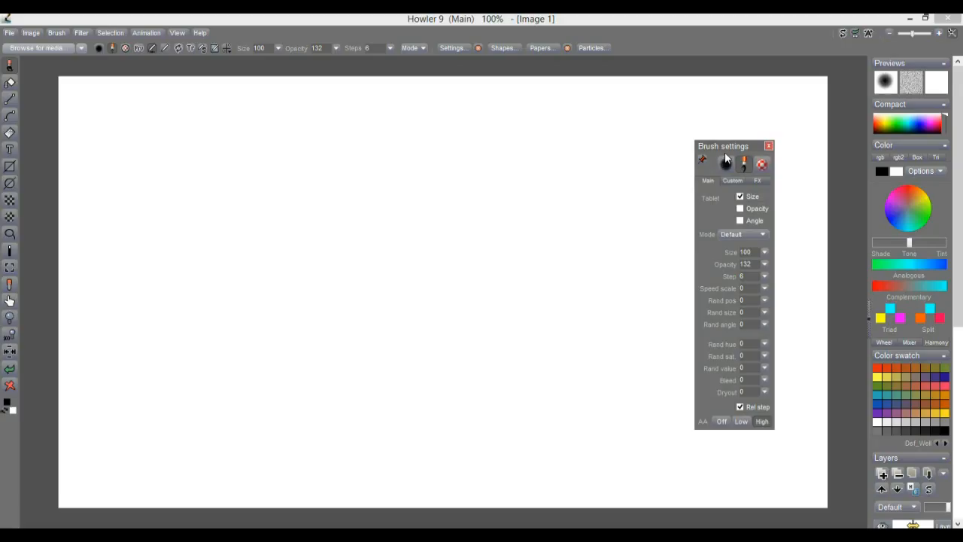
pyautogui.moveTo(737, 145); pyautogui.dragTo(736, 144)
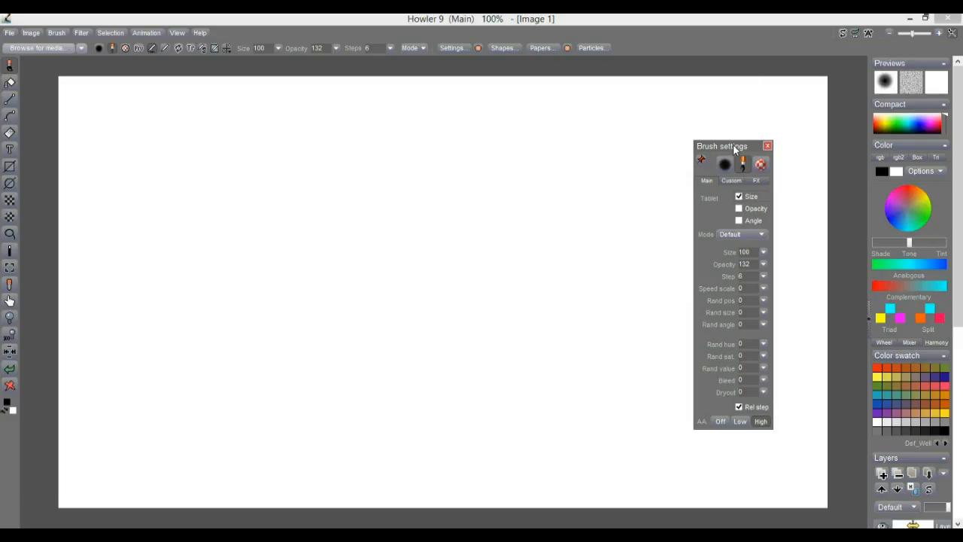
pyautogui.moveTo(734, 146); pyautogui.dragTo(699, 147)
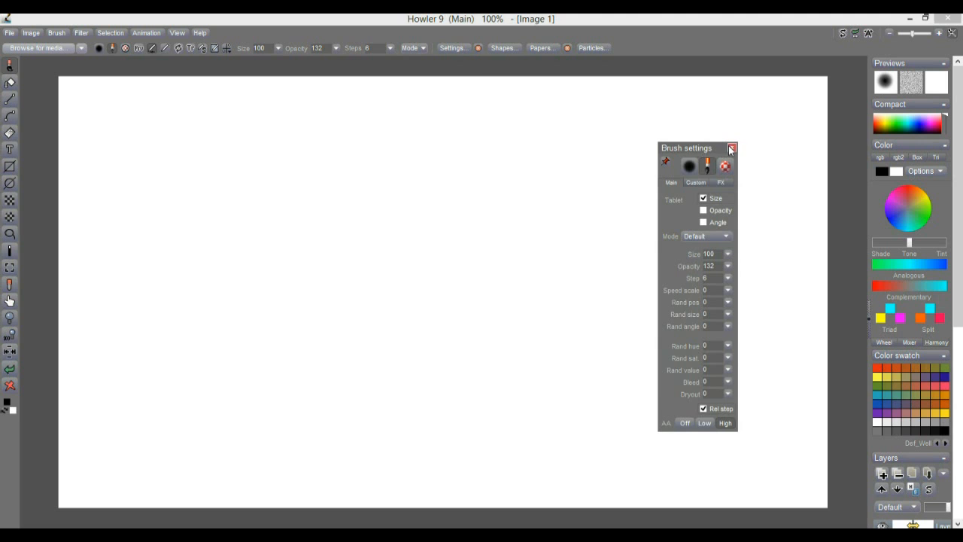
pyautogui.click(730, 148)
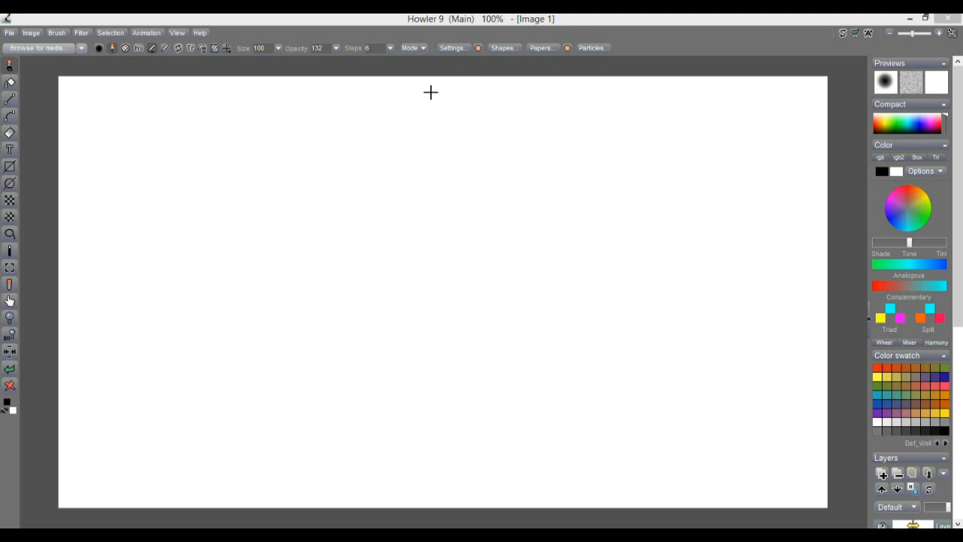
# Enable particles in the particle settings and paint test strokes across the middle of the canvas.
pyautogui.click(588, 48)
pyautogui.moveTo(576, 66); pyautogui.dragTo(742, 111)
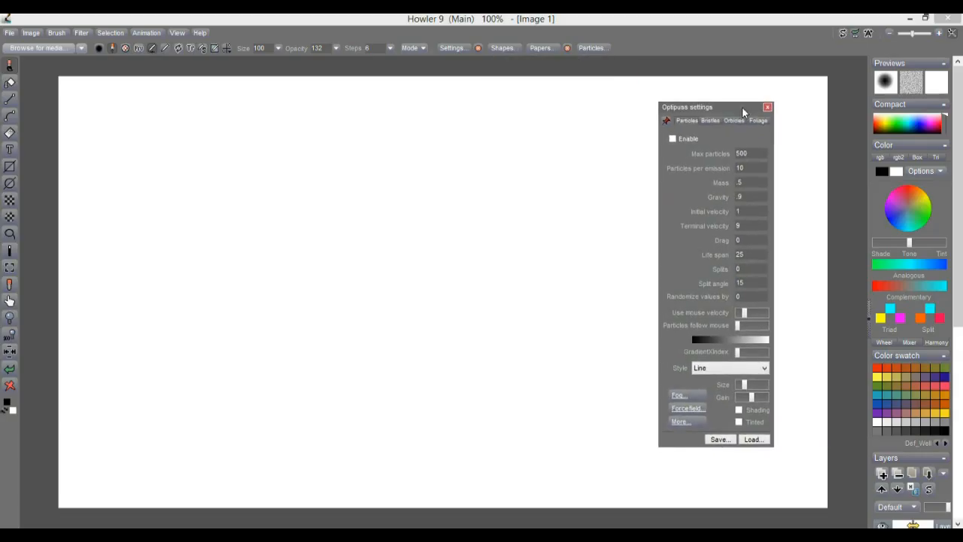
pyautogui.click(673, 139)
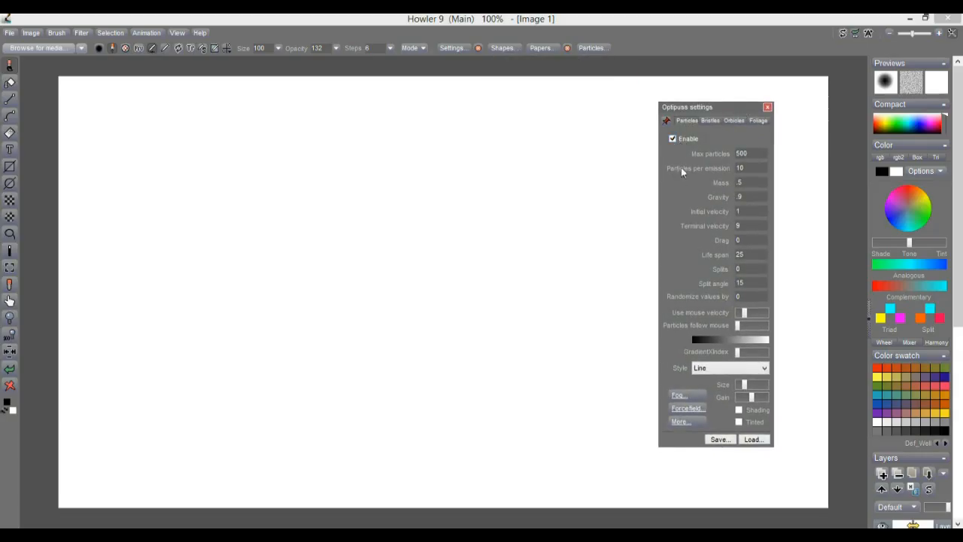
pyautogui.moveTo(419, 207)
pyautogui.mouseDown()
pyautogui.moveTo(451, 236)
pyautogui.moveTo(305, 198)
pyautogui.moveTo(352, 282)
pyautogui.moveTo(363, 256)
pyautogui.moveTo(414, 308)
pyautogui.moveTo(425, 259)
pyautogui.moveTo(455, 276)
pyautogui.moveTo(418, 223)
pyautogui.moveTo(375, 219)
pyautogui.moveTo(458, 280)
pyautogui.moveTo(384, 213)
pyautogui.moveTo(417, 234)
pyautogui.moveTo(436, 279)
pyautogui.mouseUp()
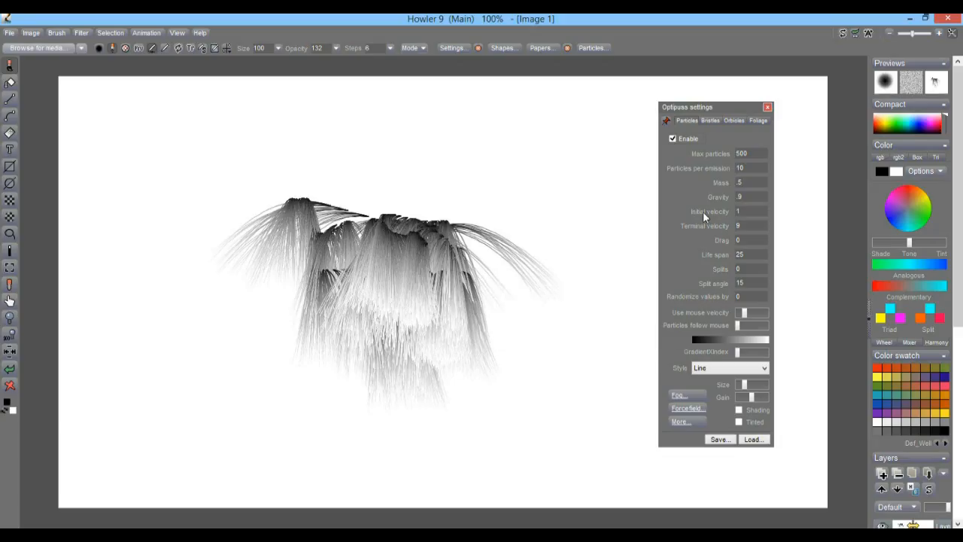
pyautogui.moveTo(433, 209)
pyautogui.mouseDown()
pyautogui.moveTo(484, 218)
pyautogui.moveTo(487, 191)
pyautogui.moveTo(403, 208)
pyautogui.moveTo(450, 231)
pyautogui.moveTo(362, 183)
pyautogui.moveTo(451, 234)
pyautogui.mouseUp()
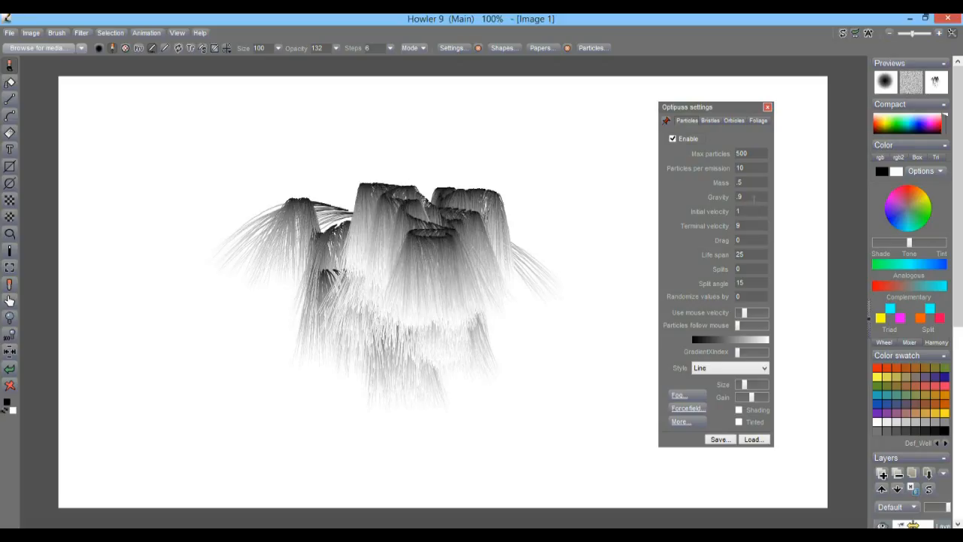
# Paint test strokes over the existing ones with particle gravity at -1 and again with gravity at 1.
pyautogui.doubleClick(753, 197)
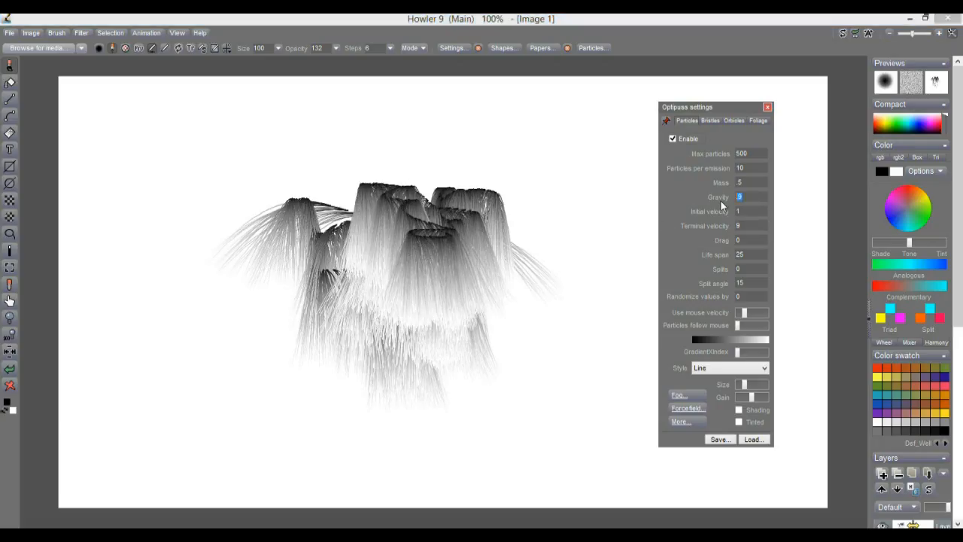
pyautogui.write('-1')
pyautogui.moveTo(477, 303)
pyautogui.mouseDown()
pyautogui.moveTo(490, 346)
pyautogui.moveTo(426, 329)
pyautogui.moveTo(348, 333)
pyautogui.moveTo(475, 328)
pyautogui.mouseUp()
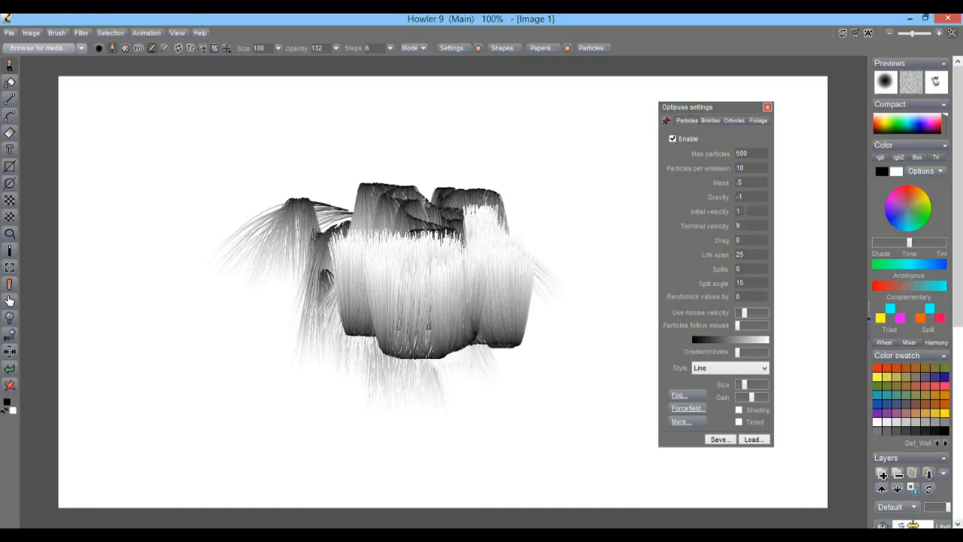
pyautogui.moveTo(749, 197); pyautogui.dragTo(702, 199)
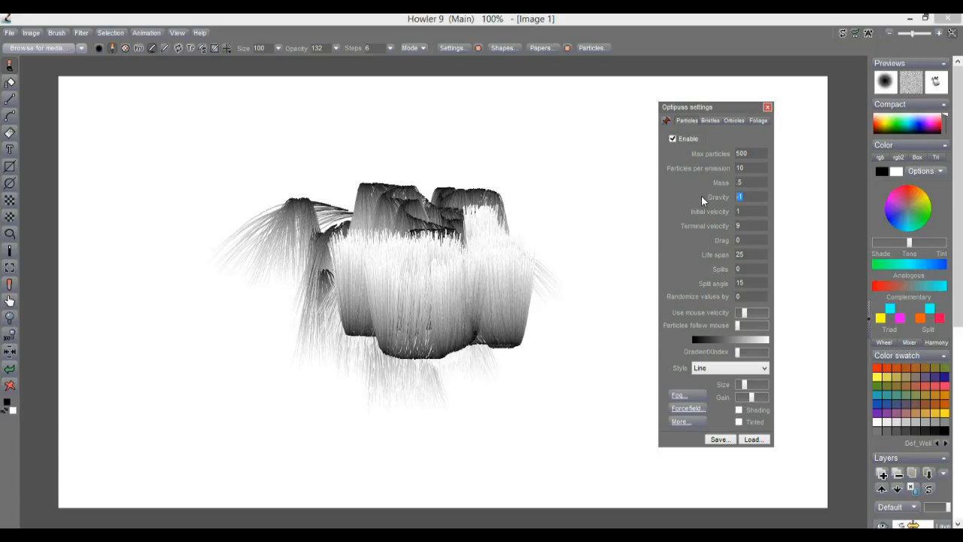
pyautogui.moveTo(462, 297)
pyautogui.mouseDown()
pyautogui.moveTo(459, 399)
pyautogui.moveTo(441, 248)
pyautogui.moveTo(307, 190)
pyautogui.moveTo(417, 191)
pyautogui.mouseUp()
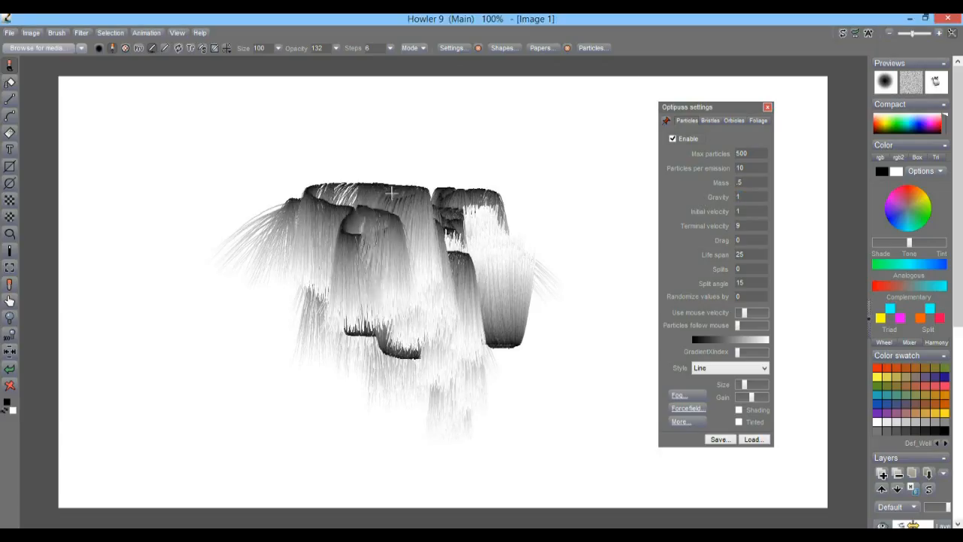
# Paint test strokes with the particle Drag value at -1 and again with Drag at 2.
pyautogui.click(745, 240)
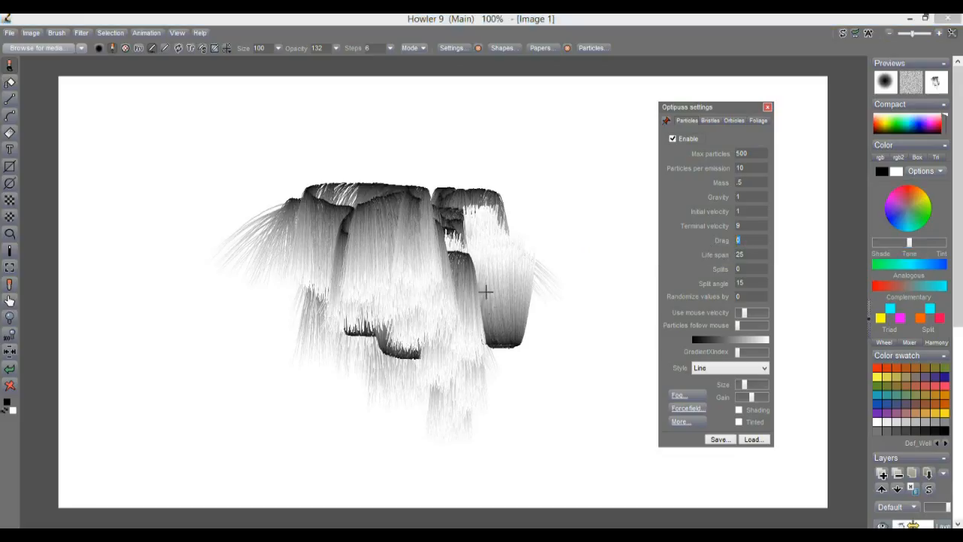
pyautogui.moveTo(438, 308)
pyautogui.mouseDown()
pyautogui.moveTo(384, 328)
pyautogui.moveTo(398, 286)
pyautogui.moveTo(378, 271)
pyautogui.moveTo(373, 235)
pyautogui.moveTo(406, 222)
pyautogui.mouseUp()
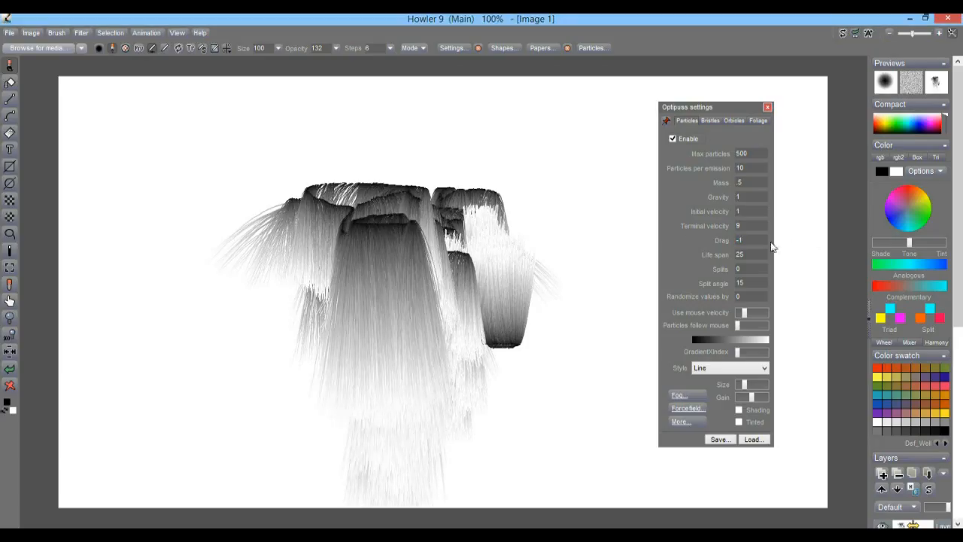
pyautogui.moveTo(748, 240); pyautogui.dragTo(715, 241)
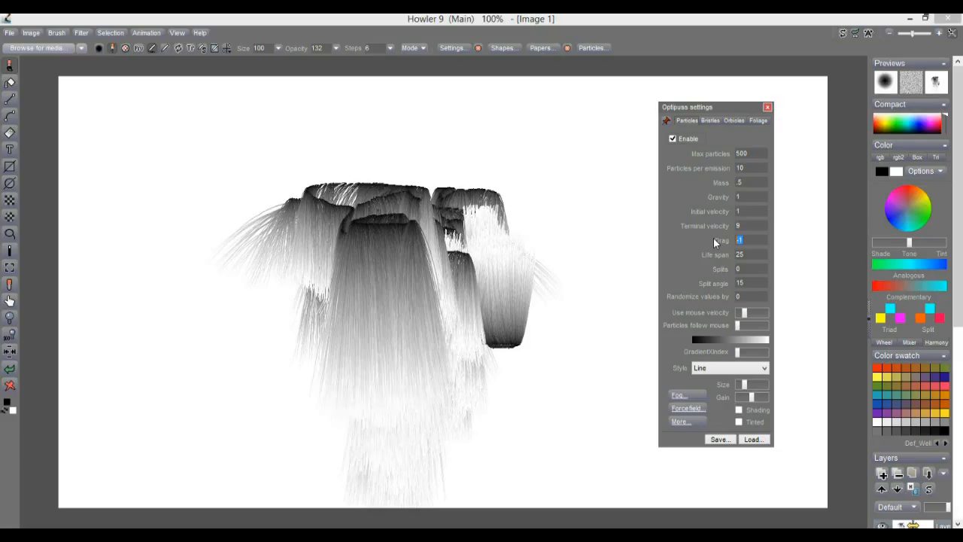
pyautogui.moveTo(449, 270)
pyautogui.mouseDown()
pyautogui.moveTo(433, 260)
pyautogui.moveTo(436, 354)
pyautogui.moveTo(395, 316)
pyautogui.moveTo(491, 375)
pyautogui.moveTo(447, 399)
pyautogui.moveTo(369, 303)
pyautogui.moveTo(398, 379)
pyautogui.moveTo(524, 374)
pyautogui.moveTo(460, 361)
pyautogui.moveTo(354, 361)
pyautogui.moveTo(474, 317)
pyautogui.moveTo(336, 337)
pyautogui.moveTo(377, 369)
pyautogui.moveTo(497, 376)
pyautogui.moveTo(273, 360)
pyautogui.moveTo(451, 339)
pyautogui.moveTo(489, 316)
pyautogui.moveTo(376, 316)
pyautogui.moveTo(331, 301)
pyautogui.mouseUp()
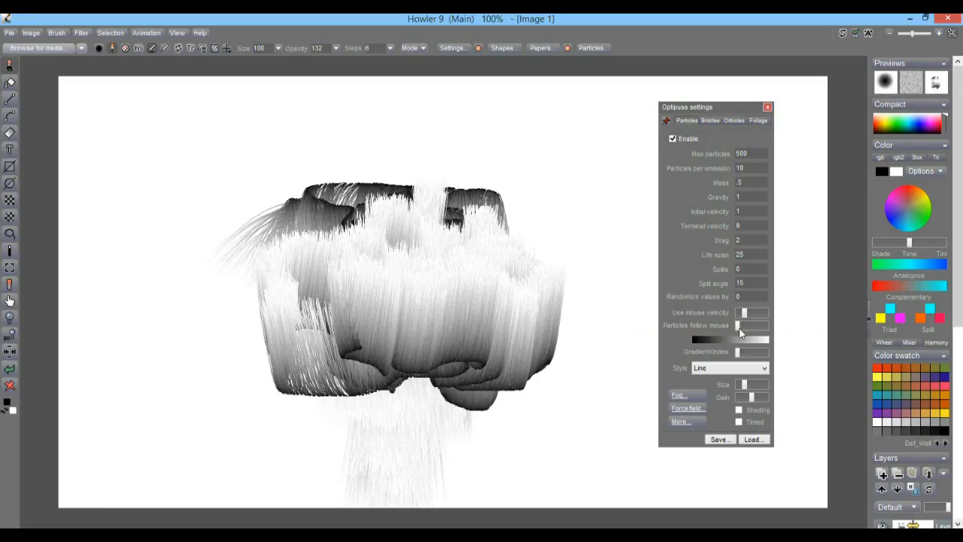
# Increase the particles' mouse following and mouse velocity use, set Randomize values by to 2, and paint a wide hairy stroke.
pyautogui.moveTo(740, 330); pyautogui.dragTo(751, 313)
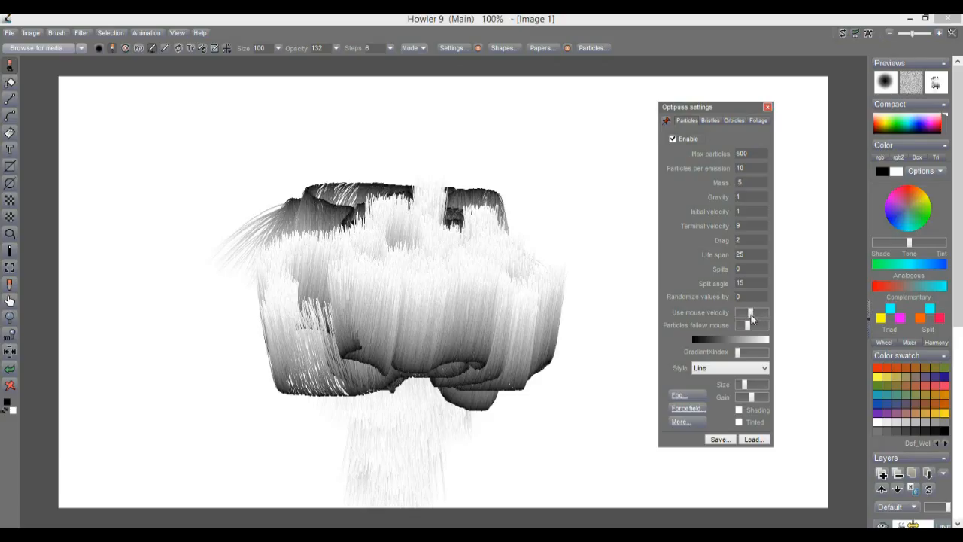
pyautogui.write('2')
pyautogui.moveTo(524, 378)
pyautogui.mouseDown()
pyautogui.moveTo(273, 402)
pyautogui.moveTo(323, 422)
pyautogui.moveTo(472, 430)
pyautogui.moveTo(477, 401)
pyautogui.moveTo(410, 382)
pyautogui.mouseUp()
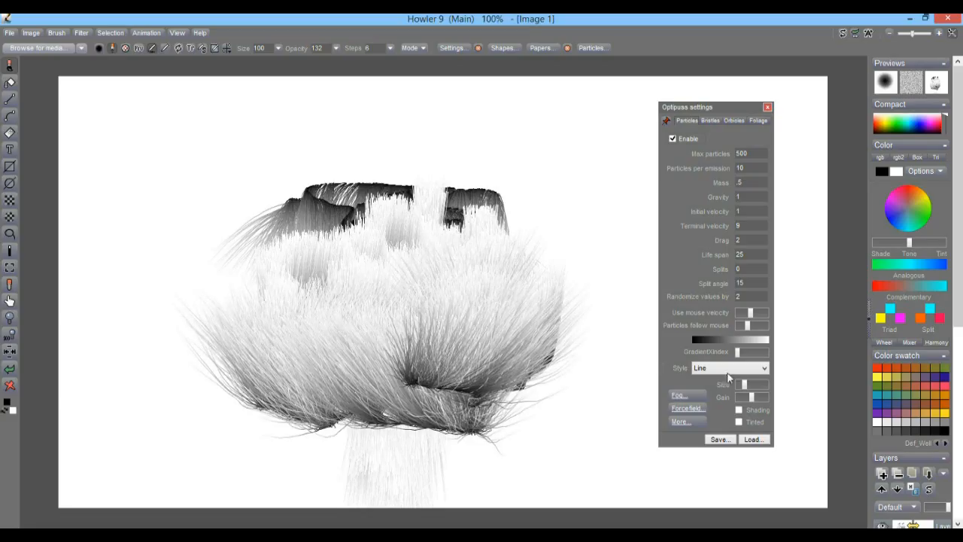
# Apply a yellow-to-teal particle gradient with the gradient index at maximum and paint grass-like tufts over the lower middle.
pyautogui.click(747, 340)
pyautogui.moveTo(755, 352); pyautogui.dragTo(778, 354)
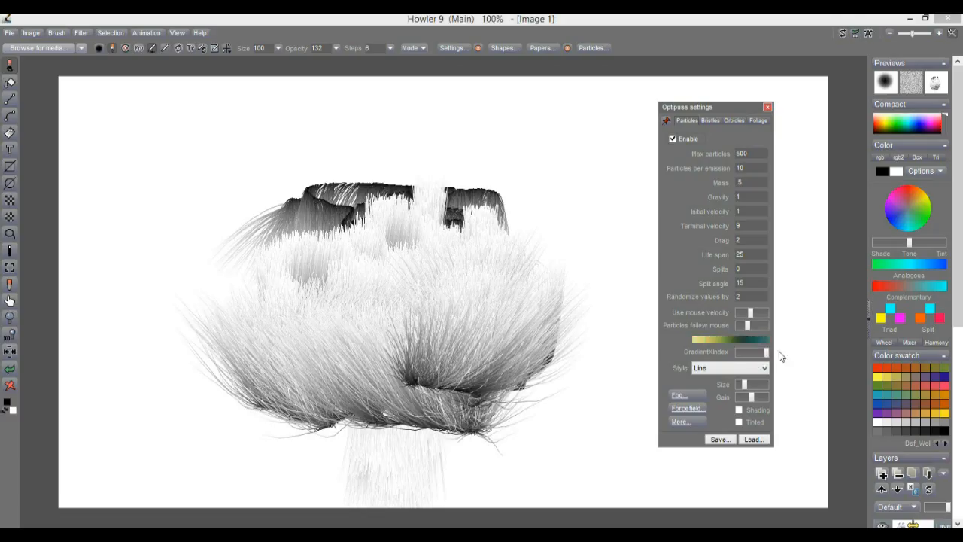
pyautogui.moveTo(422, 392); pyautogui.dragTo(324, 411)
pyautogui.moveTo(381, 403)
pyautogui.mouseDown()
pyautogui.moveTo(452, 417)
pyautogui.moveTo(456, 395)
pyautogui.mouseUp()
pyautogui.moveTo(324, 348)
pyautogui.mouseDown()
pyautogui.moveTo(402, 390)
pyautogui.moveTo(418, 374)
pyautogui.moveTo(441, 377)
pyautogui.moveTo(418, 402)
pyautogui.moveTo(396, 341)
pyautogui.moveTo(491, 340)
pyautogui.moveTo(475, 386)
pyautogui.moveTo(451, 398)
pyautogui.mouseUp()
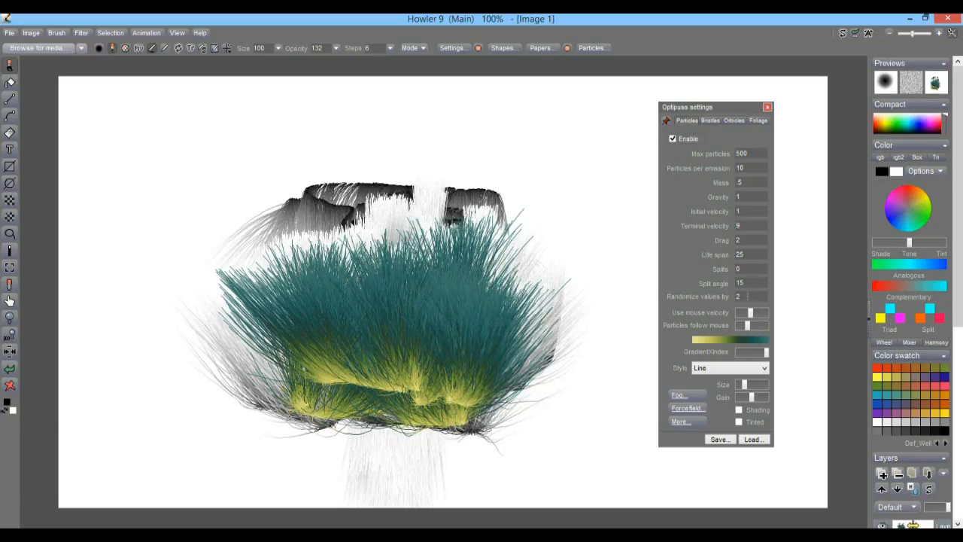
# Set Randomize values by to 0 and paint smooth tufts beside the grassy ones.
pyautogui.moveTo(748, 296); pyautogui.dragTo(715, 294)
pyautogui.write('0')
pyautogui.moveTo(546, 304)
pyautogui.mouseDown()
pyautogui.moveTo(502, 351)
pyautogui.moveTo(532, 382)
pyautogui.mouseUp()
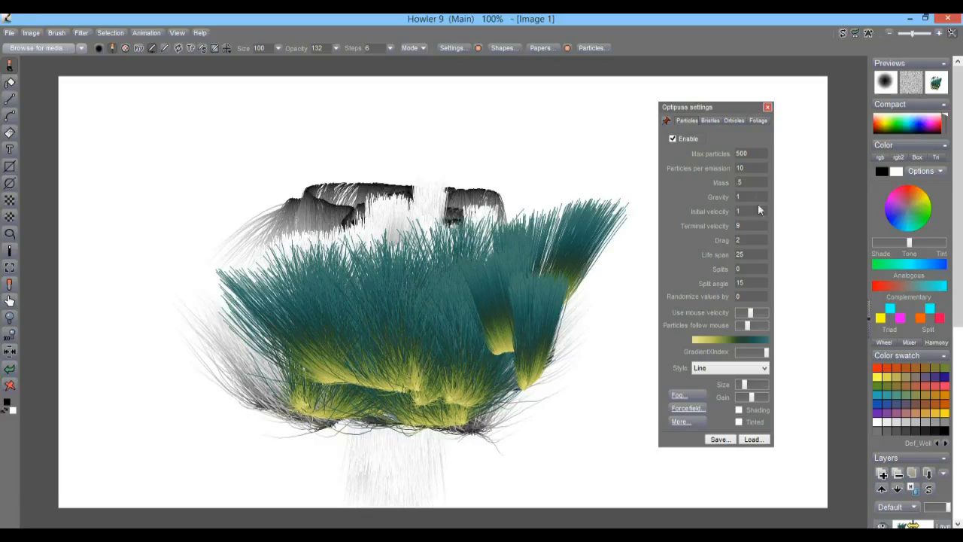
# Paint over the tufts with Max particles at 234 and again with Max particles at 123.
pyautogui.click(753, 152)
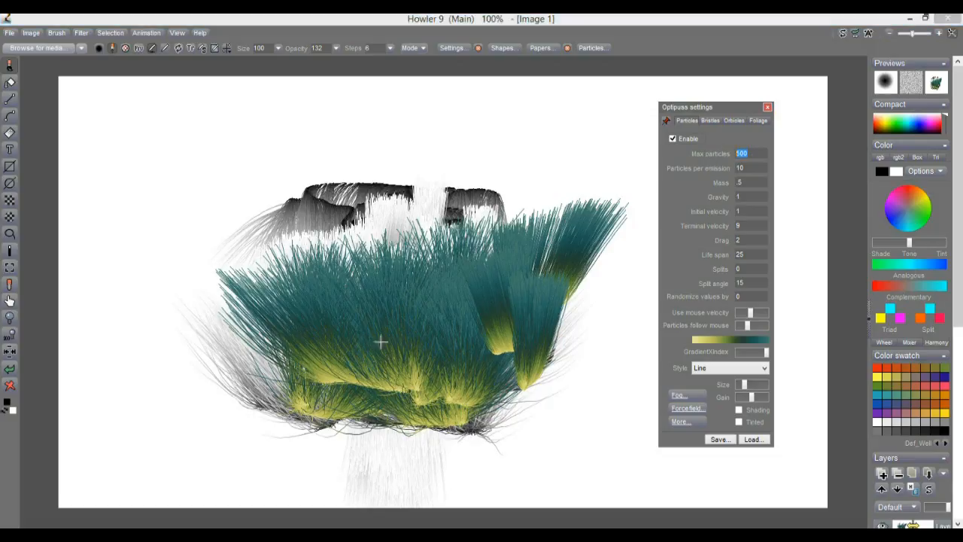
pyautogui.write('234')
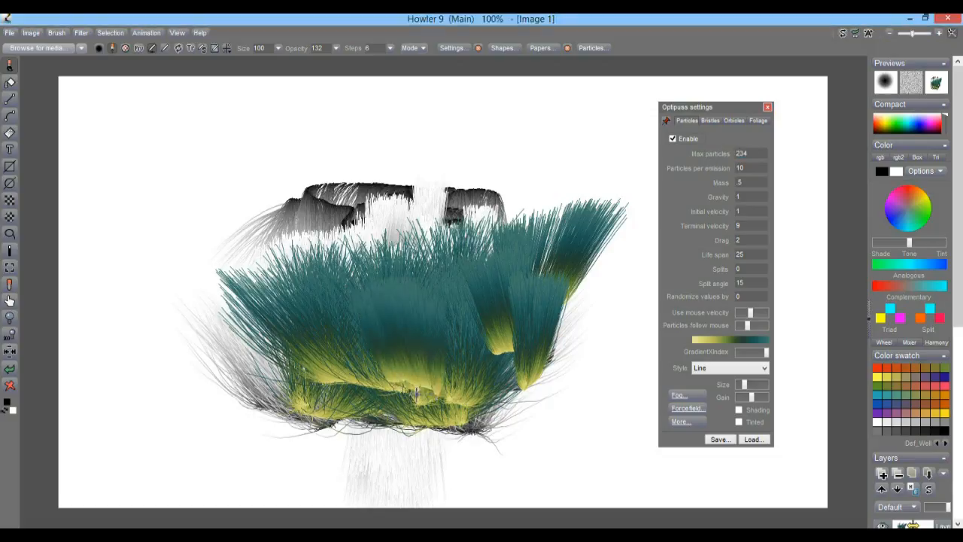
pyautogui.moveTo(763, 153); pyautogui.dragTo(656, 149)
pyautogui.write('123')
pyautogui.moveTo(425, 340)
pyautogui.mouseDown()
pyautogui.moveTo(435, 375)
pyautogui.moveTo(473, 402)
pyautogui.moveTo(533, 407)
pyautogui.mouseUp()
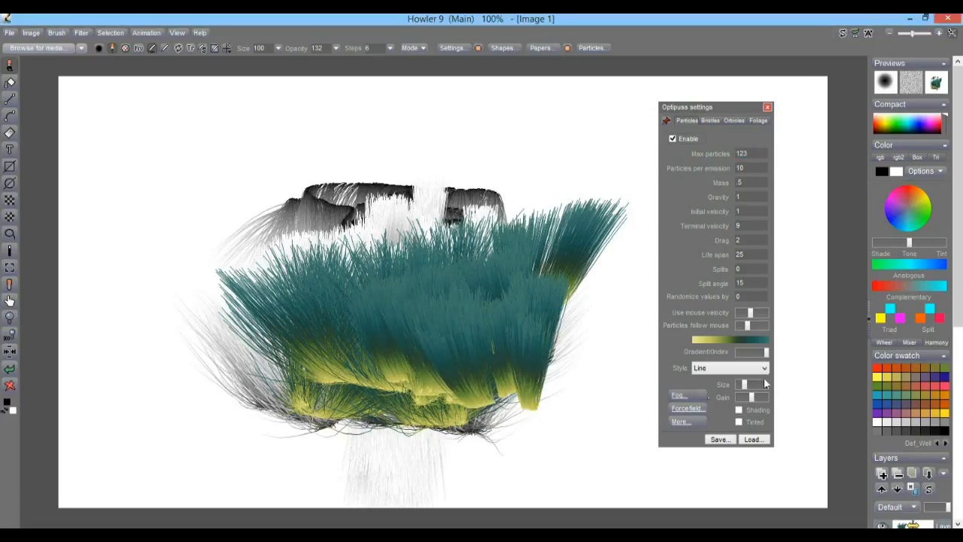
# Change the particle style to Shrinking lines and paint tapered tufts on a cleared canvas.
pyautogui.click(703, 370)
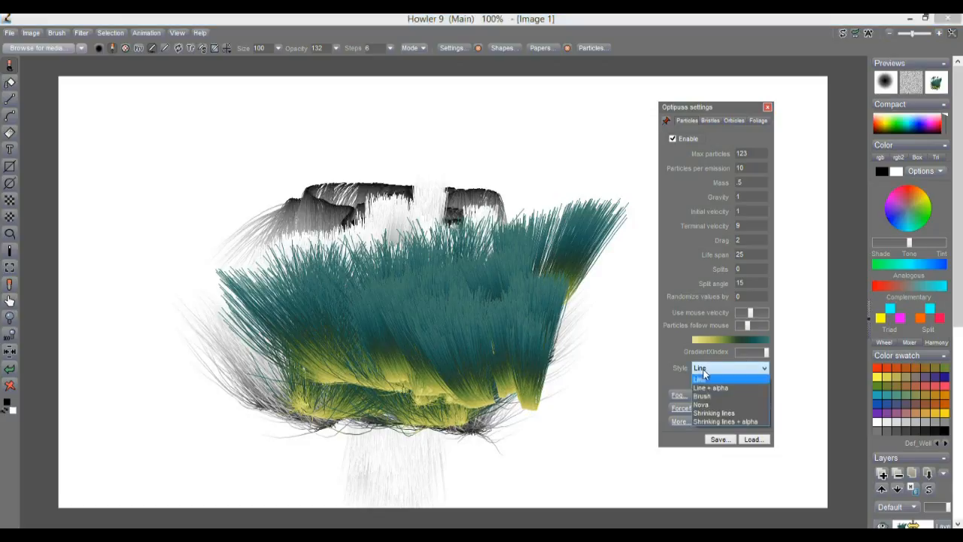
pyautogui.click(714, 413)
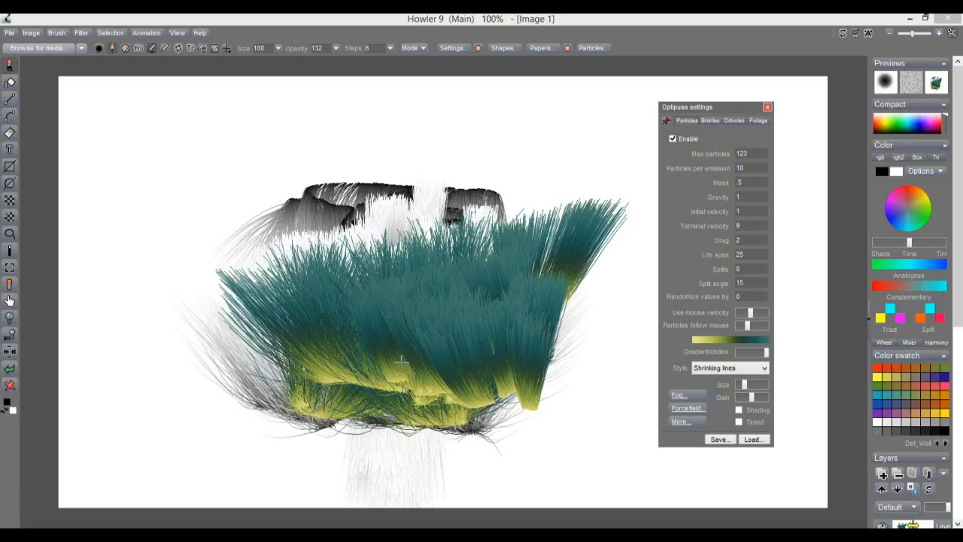
pyautogui.click(10, 385)
pyautogui.moveTo(369, 346)
pyautogui.mouseDown()
pyautogui.moveTo(437, 359)
pyautogui.moveTo(490, 350)
pyautogui.mouseUp()
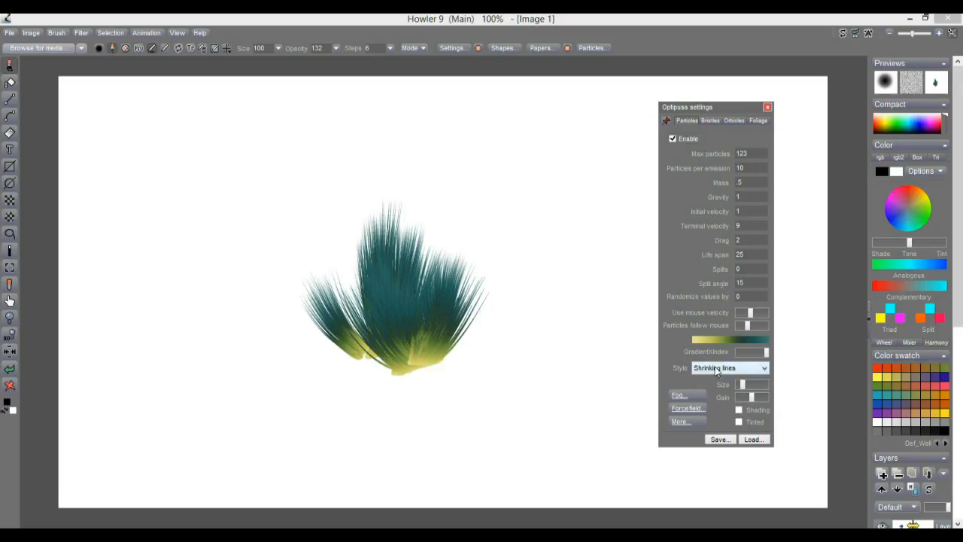
# Change the particle style to Brush and paint soft strokes over the tapered tufts.
pyautogui.click(725, 369)
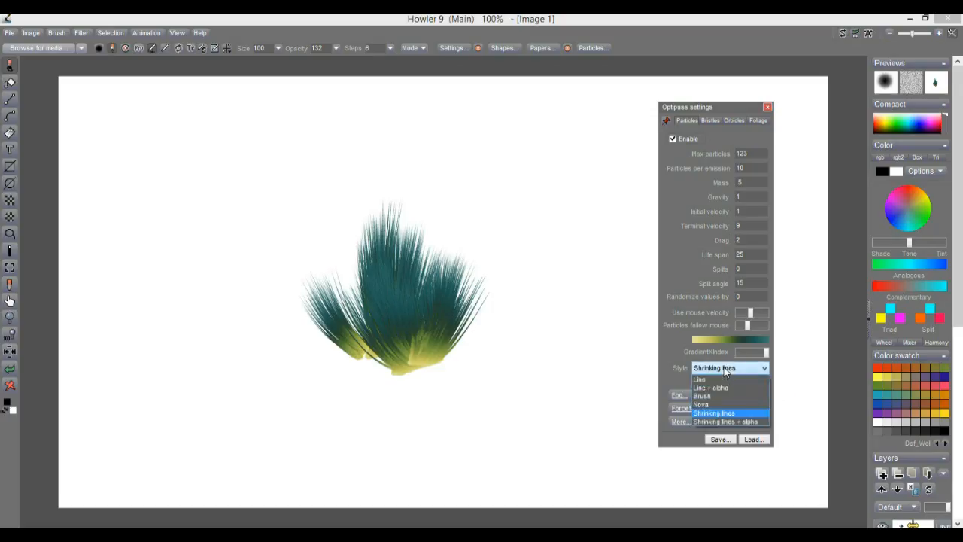
pyautogui.click(720, 392)
pyautogui.moveTo(440, 345)
pyautogui.mouseDown()
pyautogui.moveTo(481, 345)
pyautogui.moveTo(468, 338)
pyautogui.moveTo(444, 357)
pyautogui.mouseUp()
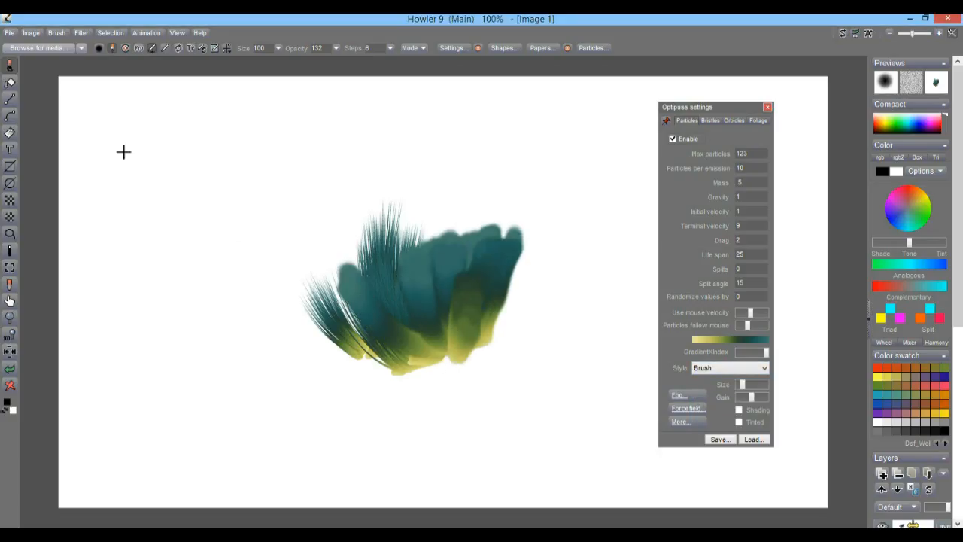
# Switch to the Med airbrush preset with particles enabled and paint fanned strokes over the tufts.
pyautogui.click(10, 67)
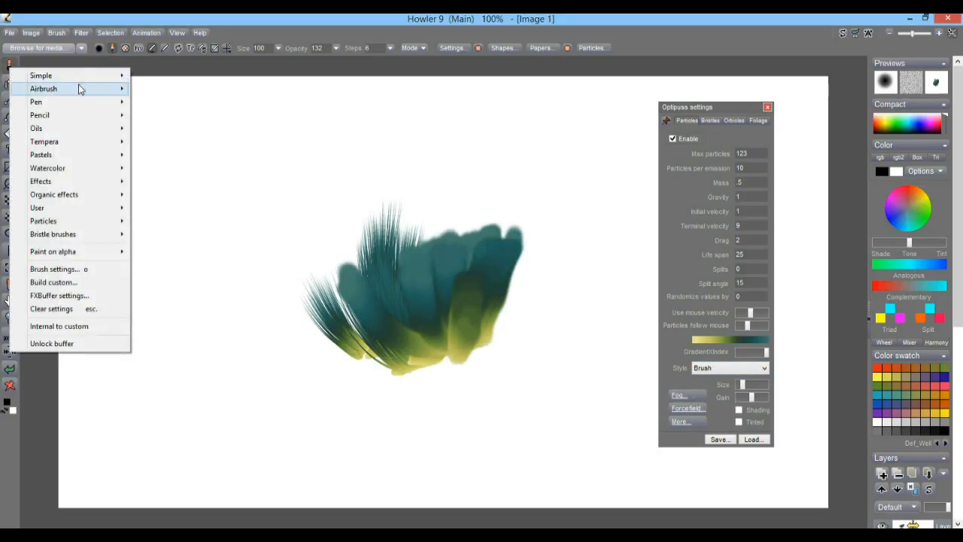
pyautogui.moveTo(81, 89)
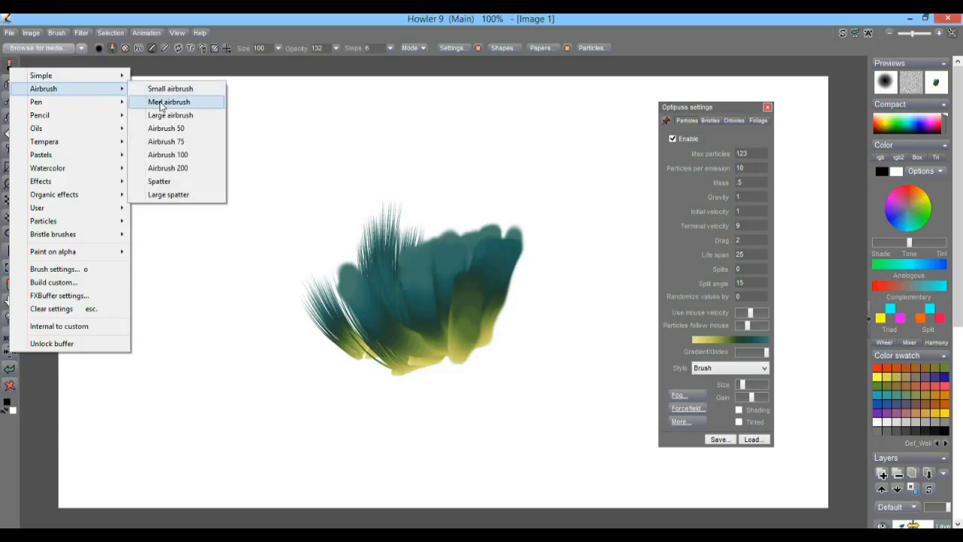
pyautogui.click(158, 101)
pyautogui.moveTo(376, 348)
pyautogui.mouseDown()
pyautogui.moveTo(356, 364)
pyautogui.moveTo(380, 349)
pyautogui.moveTo(395, 312)
pyautogui.moveTo(421, 329)
pyautogui.moveTo(408, 366)
pyautogui.moveTo(377, 352)
pyautogui.moveTo(387, 339)
pyautogui.moveTo(399, 355)
pyautogui.moveTo(414, 346)
pyautogui.moveTo(409, 358)
pyautogui.moveTo(452, 331)
pyautogui.mouseUp()
pyautogui.click(695, 139)
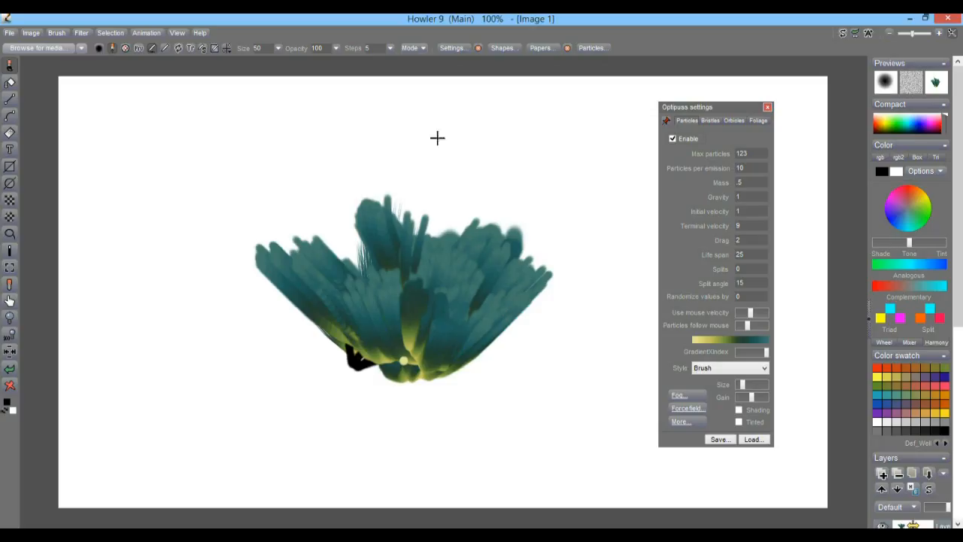
# Clear the canvas and paint leaf-like plumes in its middle with the airbrush particles.
pyautogui.click(10, 386)
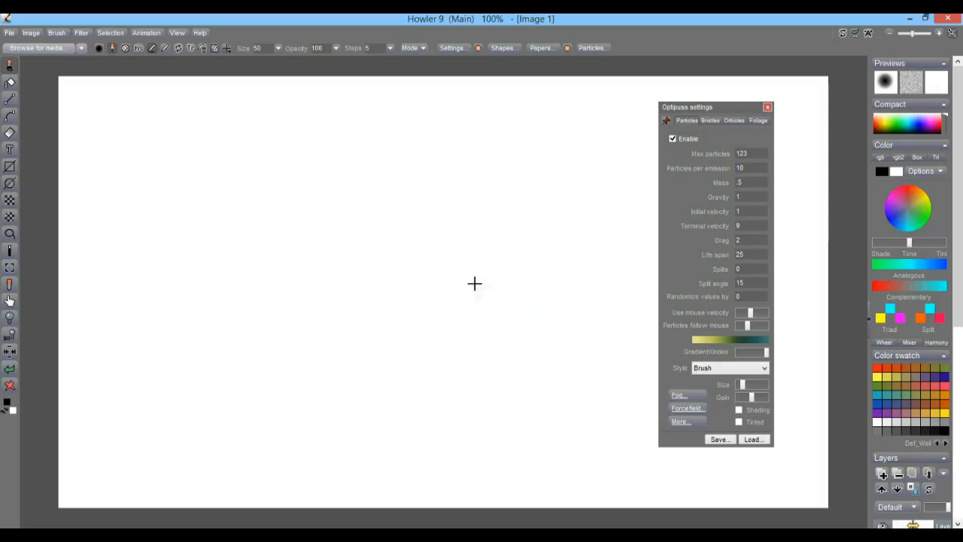
pyautogui.moveTo(369, 359)
pyautogui.mouseDown()
pyautogui.moveTo(379, 322)
pyautogui.moveTo(385, 349)
pyautogui.moveTo(359, 375)
pyautogui.moveTo(380, 313)
pyautogui.moveTo(360, 363)
pyautogui.moveTo(376, 343)
pyautogui.moveTo(390, 344)
pyautogui.moveTo(355, 355)
pyautogui.moveTo(367, 343)
pyautogui.moveTo(376, 280)
pyautogui.mouseUp()
pyautogui.moveTo(440, 370)
pyautogui.mouseDown()
pyautogui.moveTo(445, 332)
pyautogui.moveTo(426, 350)
pyautogui.moveTo(437, 365)
pyautogui.moveTo(437, 342)
pyautogui.moveTo(420, 344)
pyautogui.moveTo(426, 296)
pyautogui.moveTo(445, 279)
pyautogui.mouseUp()
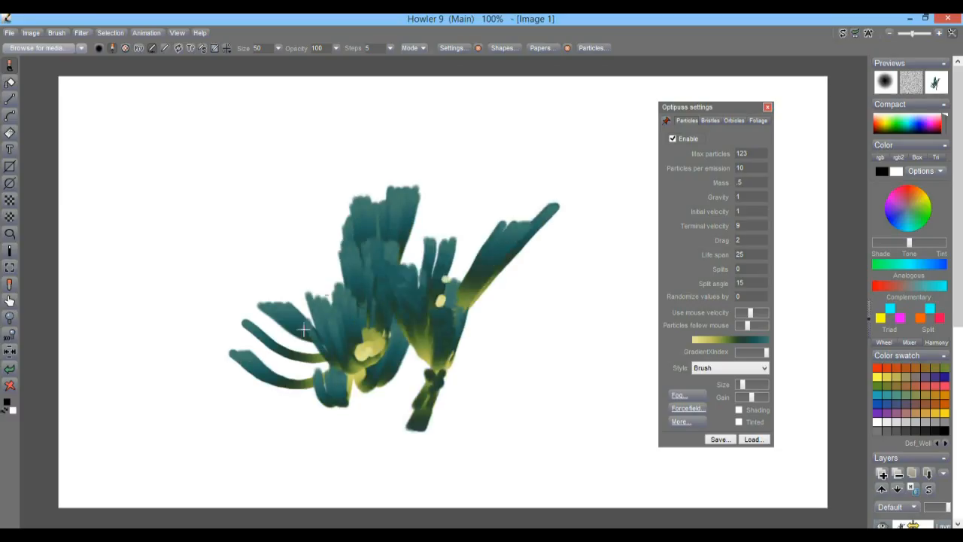
# Clear the canvas and paint fanned plumes in its middle using the black-to-orange-to-cream particle gradient.
pyautogui.click(9, 386)
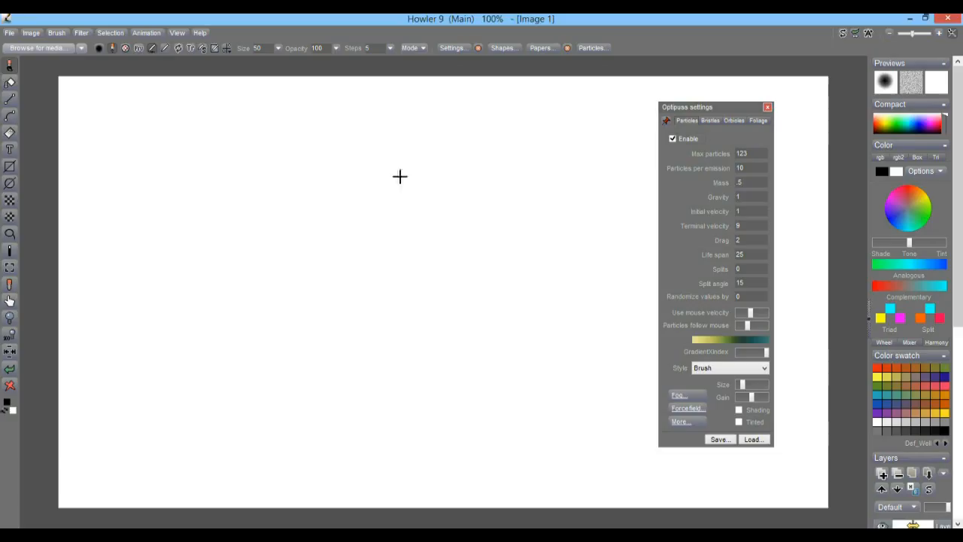
pyautogui.moveTo(764, 354); pyautogui.dragTo(754, 362)
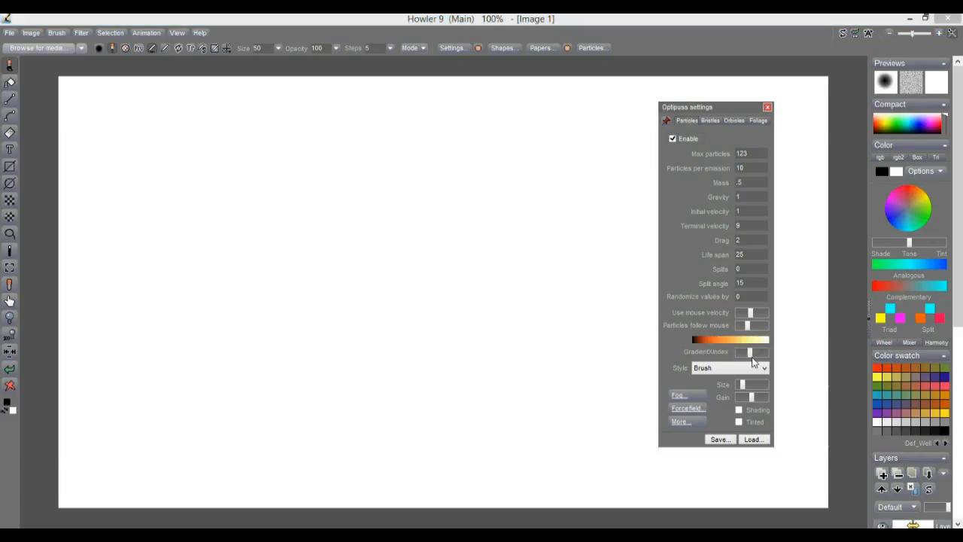
pyautogui.moveTo(357, 358)
pyautogui.mouseDown()
pyautogui.moveTo(365, 328)
pyautogui.moveTo(357, 357)
pyautogui.moveTo(375, 347)
pyautogui.moveTo(397, 313)
pyautogui.moveTo(382, 360)
pyautogui.moveTo(373, 351)
pyautogui.moveTo(358, 363)
pyautogui.moveTo(387, 354)
pyautogui.mouseUp()
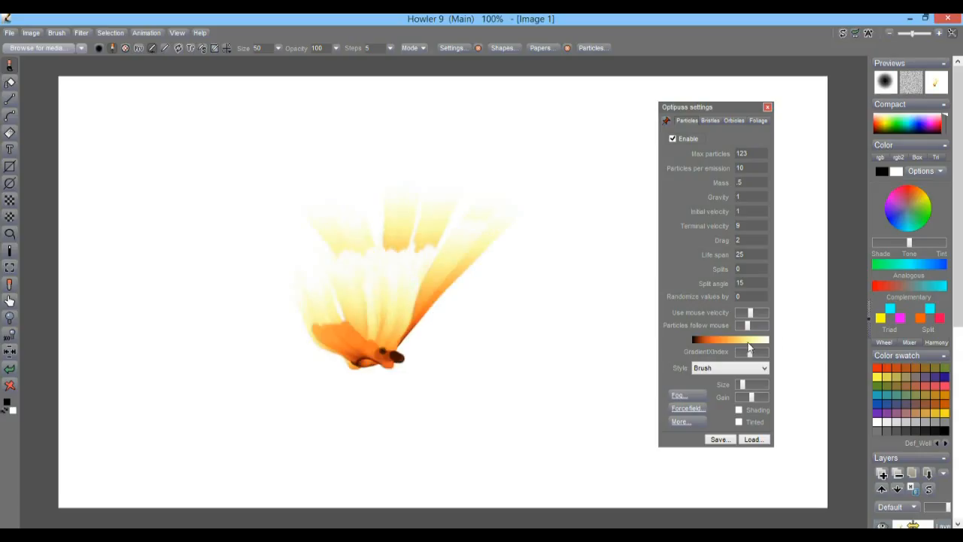
# Reverse the particle gradient in the gradient sweep editor and reshape its curve to tint the light end pink and yellow.
pyautogui.click(746, 341)
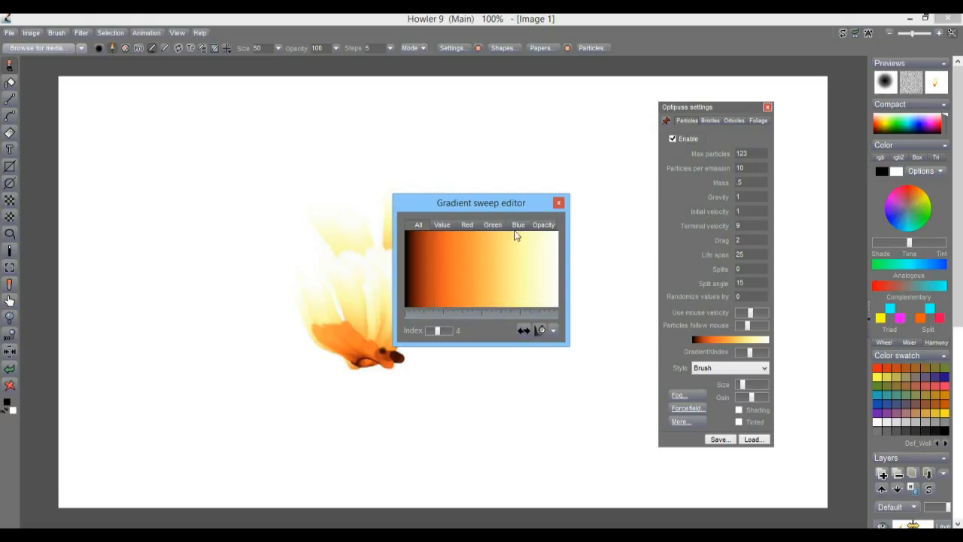
pyautogui.click(523, 330)
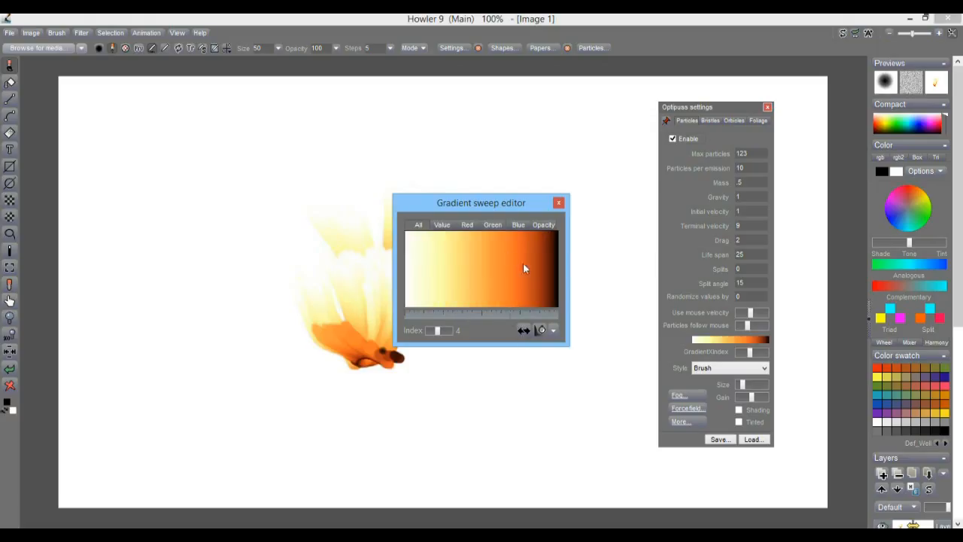
pyautogui.click(454, 229)
pyautogui.moveTo(414, 273)
pyautogui.mouseDown()
pyautogui.moveTo(446, 246)
pyautogui.moveTo(464, 249)
pyautogui.moveTo(481, 226)
pyautogui.moveTo(469, 227)
pyautogui.moveTo(445, 262)
pyautogui.moveTo(408, 271)
pyautogui.moveTo(436, 247)
pyautogui.moveTo(458, 245)
pyautogui.moveTo(404, 241)
pyautogui.moveTo(519, 241)
pyautogui.mouseUp()
pyautogui.click(470, 226)
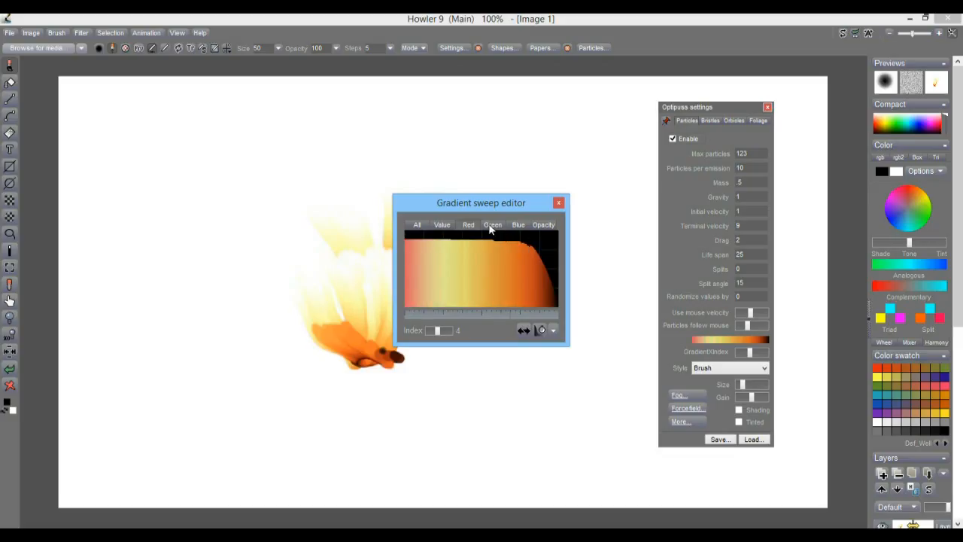
# Redraw the gradient's blue curve descending toward the dark end and paint test plumes beside the orange ones.
pyautogui.click(491, 226)
pyautogui.click(518, 226)
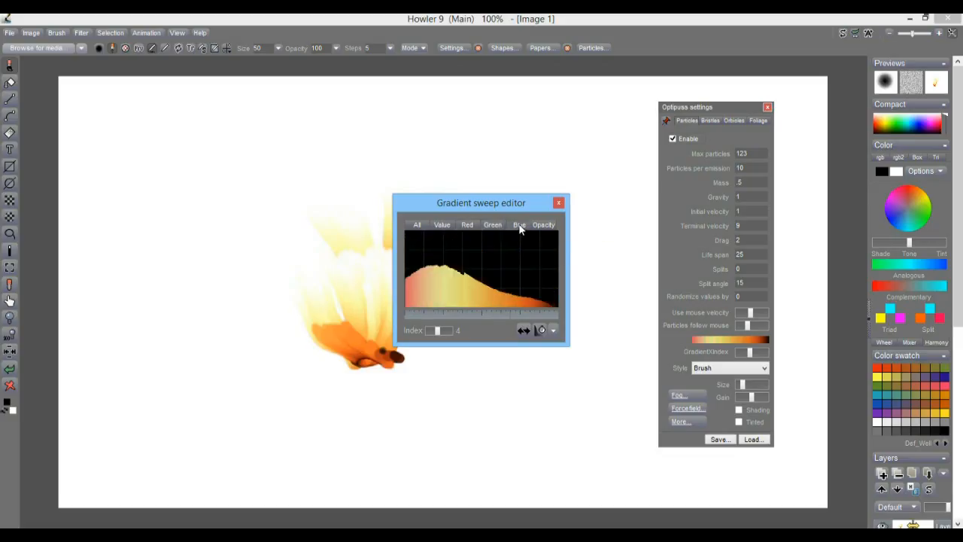
pyautogui.moveTo(429, 271)
pyautogui.mouseDown()
pyautogui.moveTo(405, 250)
pyautogui.moveTo(427, 254)
pyautogui.moveTo(399, 256)
pyautogui.moveTo(511, 283)
pyautogui.moveTo(554, 306)
pyautogui.mouseUp()
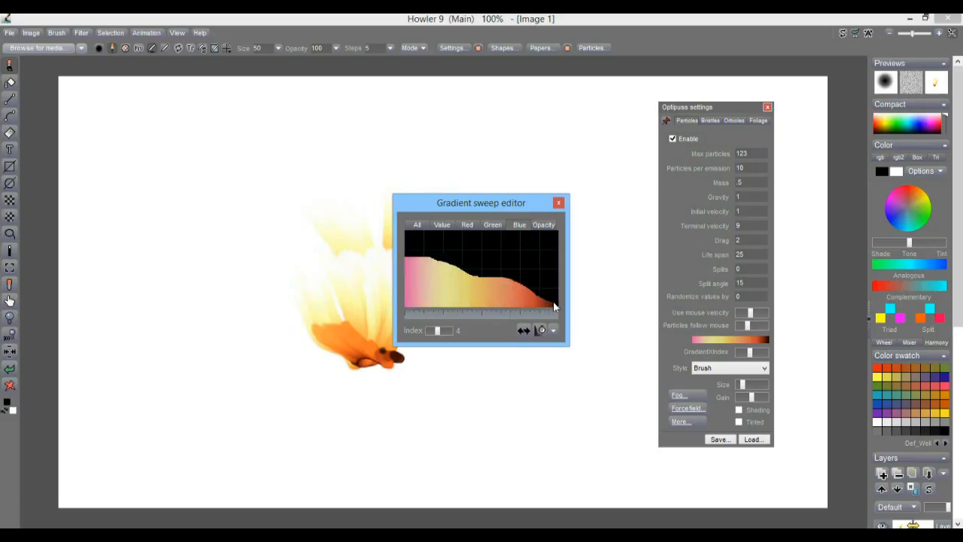
pyautogui.moveTo(298, 367)
pyautogui.mouseDown()
pyautogui.moveTo(318, 352)
pyautogui.moveTo(321, 340)
pyautogui.moveTo(336, 359)
pyautogui.moveTo(317, 342)
pyautogui.moveTo(339, 342)
pyautogui.moveTo(311, 355)
pyautogui.mouseUp()
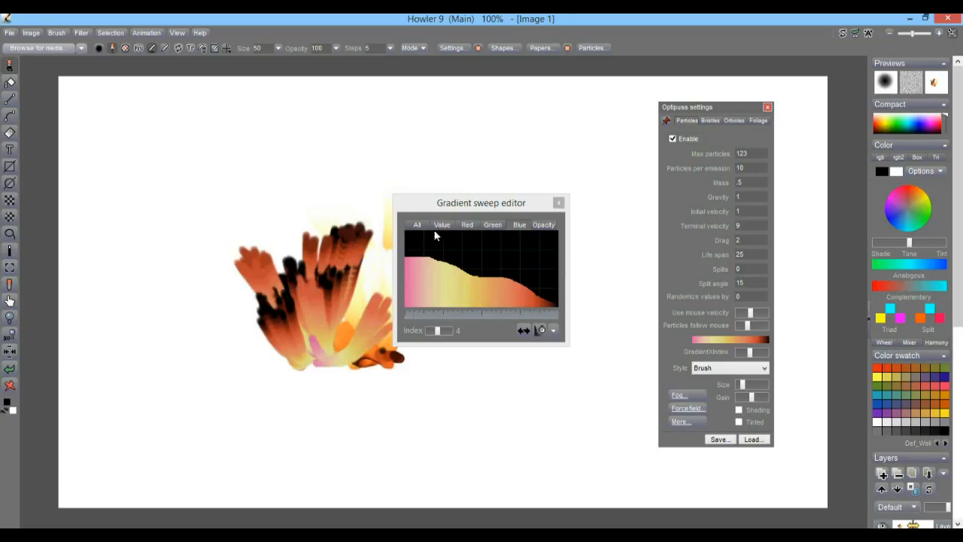
# Curve the gradient's opacity down toward the dark end, paint more petals around the plumes, and close the gradient editor.
pyautogui.click(542, 225)
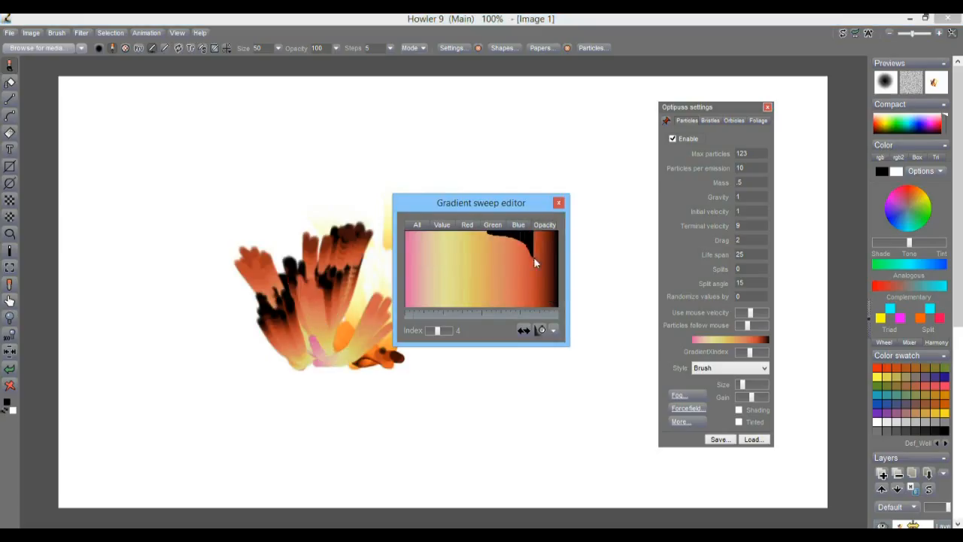
pyautogui.moveTo(556, 298)
pyautogui.mouseDown()
pyautogui.moveTo(520, 248)
pyautogui.moveTo(491, 230)
pyautogui.mouseUp()
pyautogui.moveTo(265, 320)
pyautogui.mouseDown()
pyautogui.moveTo(283, 335)
pyautogui.moveTo(307, 305)
pyautogui.moveTo(281, 317)
pyautogui.moveTo(297, 313)
pyautogui.moveTo(293, 323)
pyautogui.moveTo(314, 294)
pyautogui.moveTo(316, 339)
pyautogui.mouseUp()
pyautogui.moveTo(517, 202); pyautogui.dragTo(595, 150)
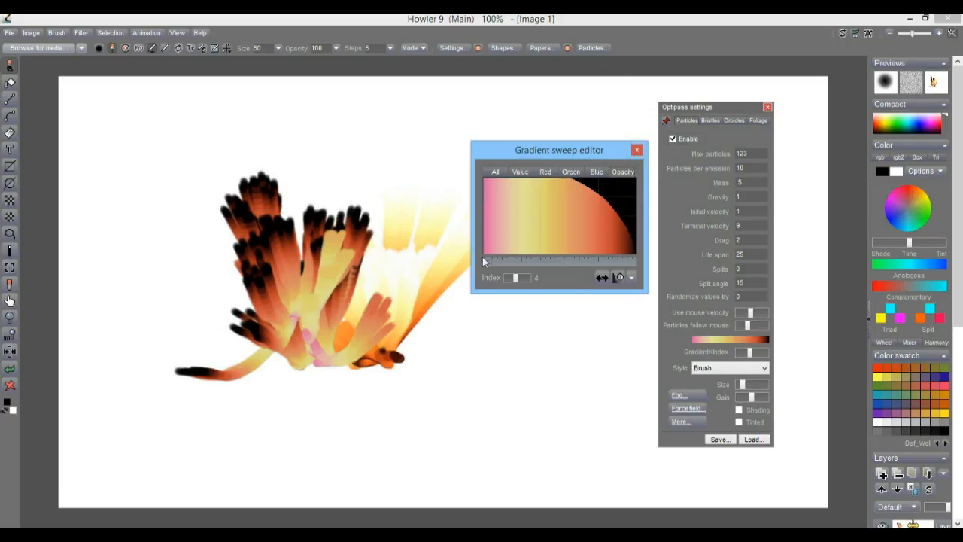
pyautogui.click(637, 150)
pyautogui.moveTo(391, 357)
pyautogui.mouseDown()
pyautogui.moveTo(363, 339)
pyautogui.moveTo(382, 316)
pyautogui.moveTo(370, 349)
pyautogui.moveTo(415, 358)
pyautogui.moveTo(411, 335)
pyautogui.mouseUp()
# Set the max particles to 33 and paint test strokes beside the flower shape.
pyautogui.doubleClick(742, 154)
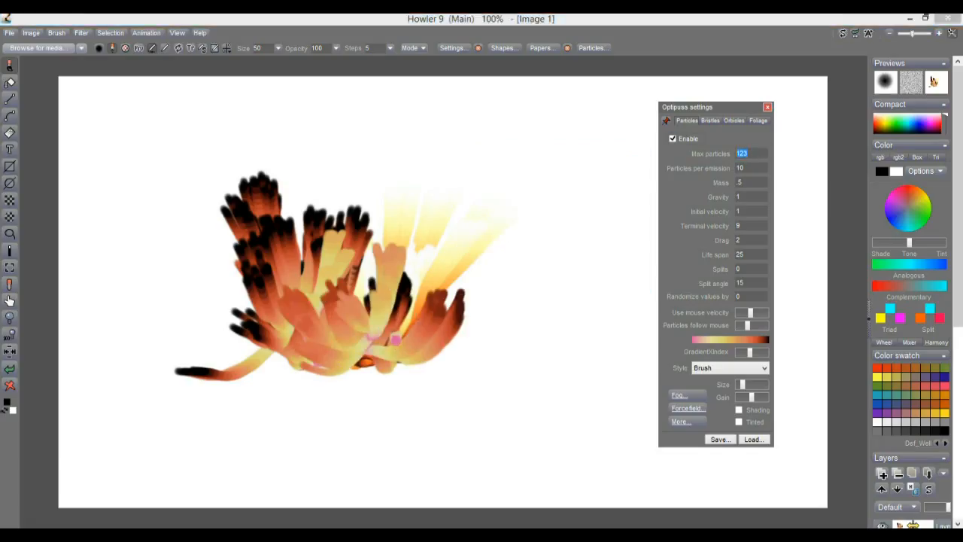
pyautogui.write('33')
pyautogui.moveTo(421, 309)
pyautogui.mouseDown()
pyautogui.moveTo(456, 301)
pyautogui.moveTo(501, 322)
pyautogui.mouseUp()
pyautogui.click(482, 346)
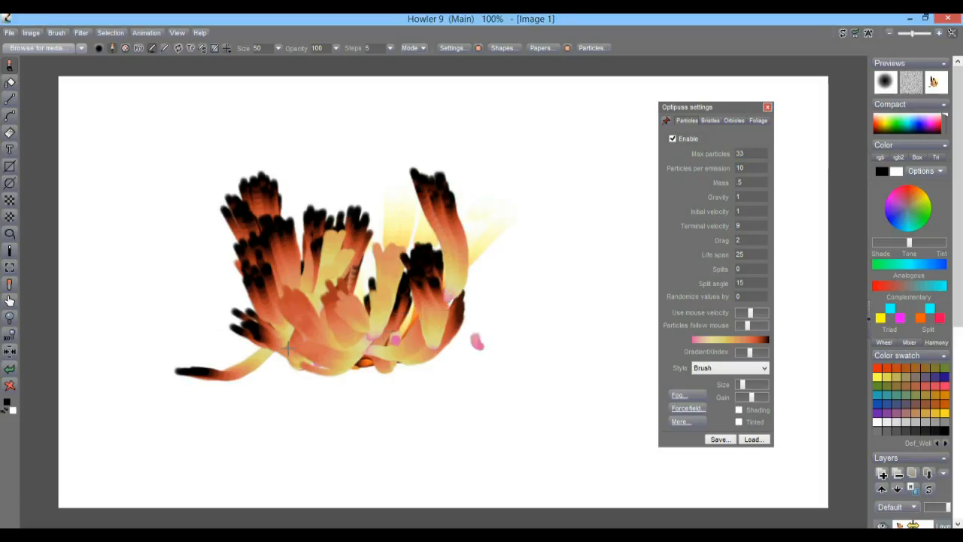
# Clear the canvas and render a Cold lava texture across it at the preset scale.
pyautogui.click(10, 387)
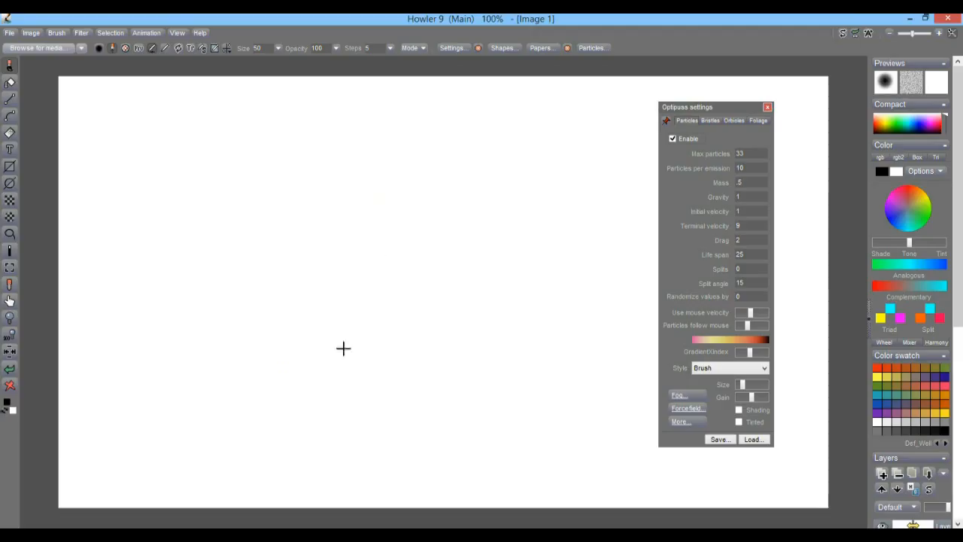
pyautogui.click(82, 34)
pyautogui.moveTo(138, 193)
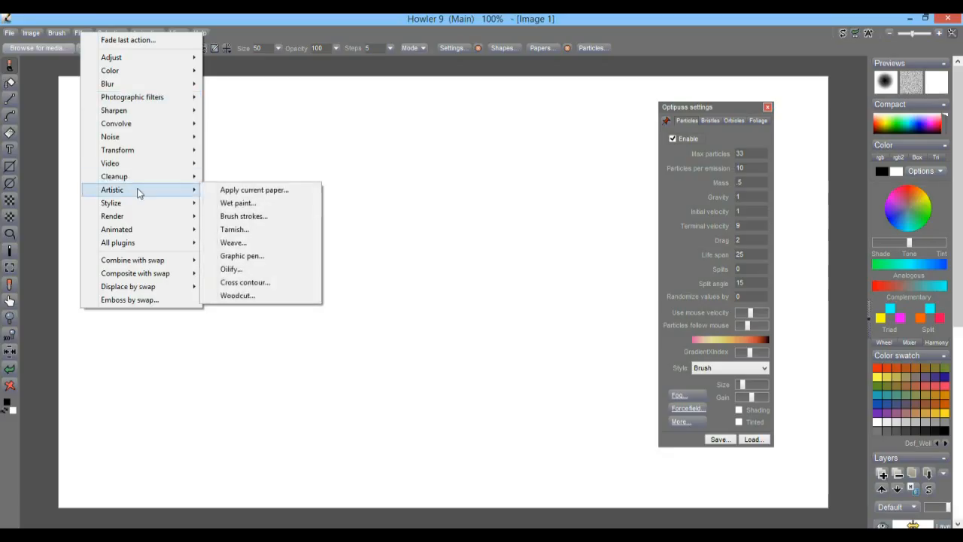
pyautogui.moveTo(131, 224)
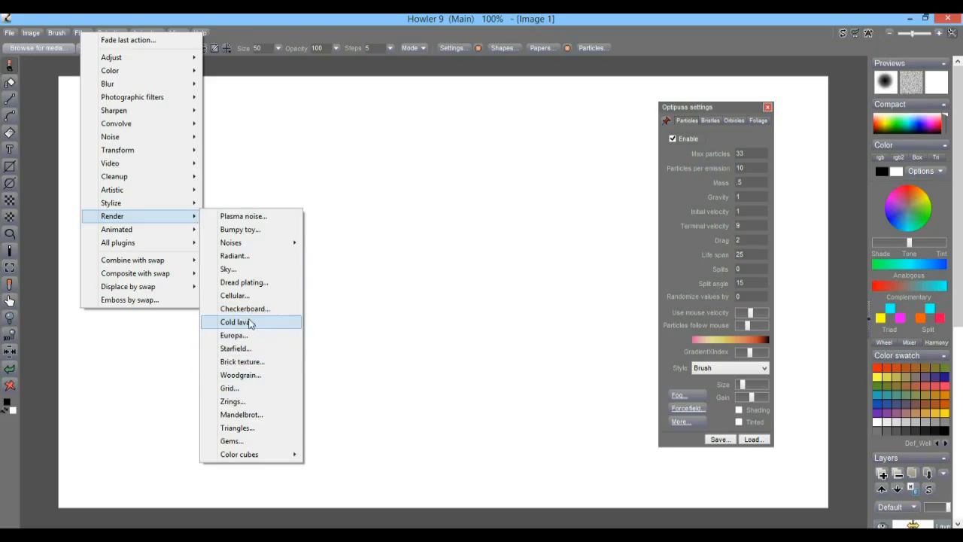
pyautogui.click(251, 322)
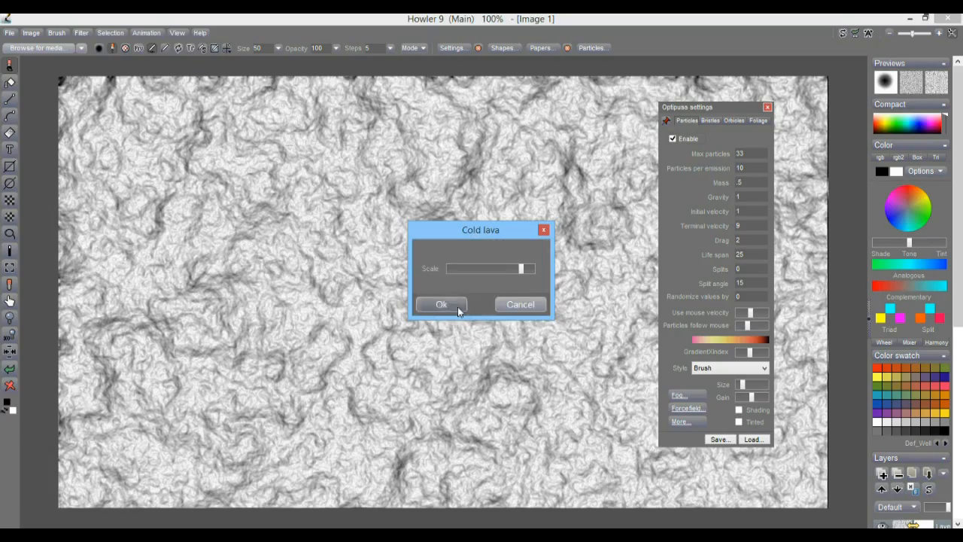
pyautogui.click(441, 304)
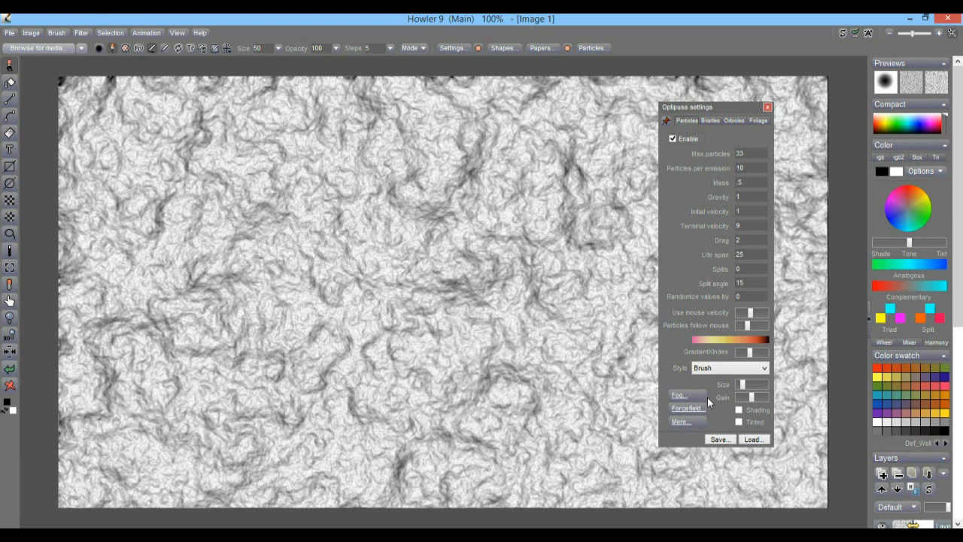
# Set up a contour-based force field with high power and paint curling tendrils in the middle of the lava texture.
pyautogui.moveTo(720, 108); pyautogui.dragTo(715, 96)
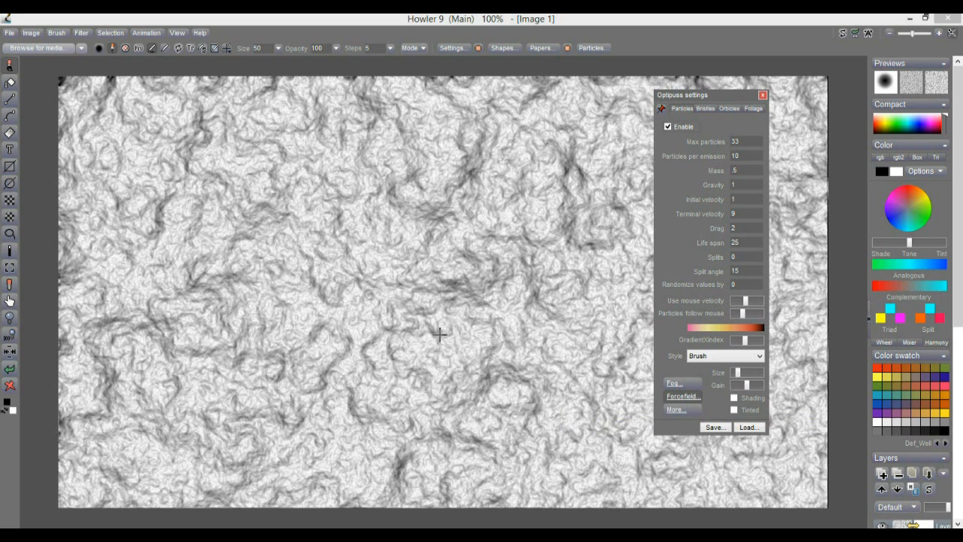
pyautogui.moveTo(443, 239); pyautogui.dragTo(199, 318)
pyautogui.moveTo(219, 373); pyautogui.dragTo(284, 377)
pyautogui.moveTo(414, 331)
pyautogui.mouseDown()
pyautogui.moveTo(416, 370)
pyautogui.moveTo(456, 345)
pyautogui.moveTo(433, 381)
pyautogui.mouseUp()
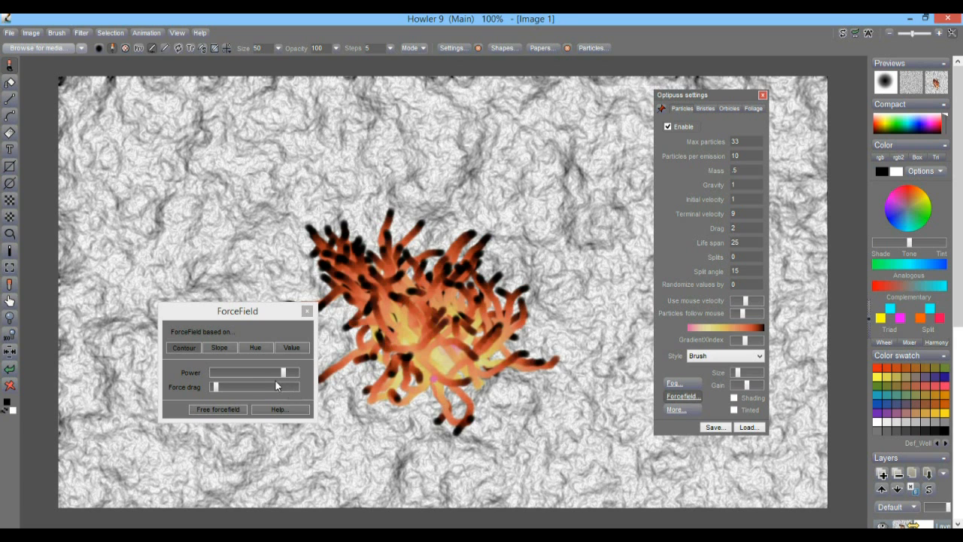
# Raise the force field's power close to maximum, increase its force drag to about a quarter, and paint over the tendrils.
pyautogui.moveTo(283, 375); pyautogui.dragTo(293, 373)
pyautogui.click(235, 388)
pyautogui.moveTo(415, 341)
pyautogui.mouseDown()
pyautogui.moveTo(409, 351)
pyautogui.moveTo(431, 332)
pyautogui.moveTo(410, 355)
pyautogui.mouseUp()
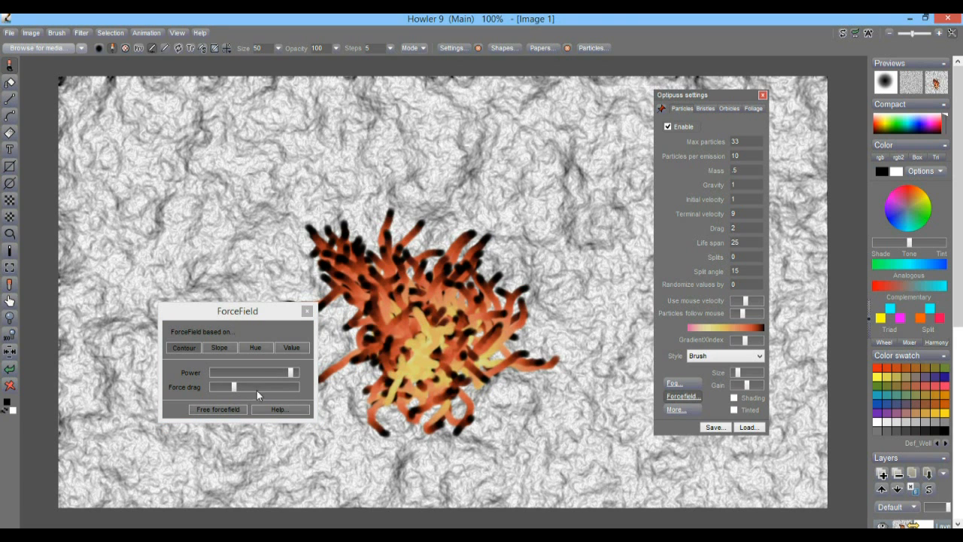
# Reduce the force field's power to about half, lower its force drag, and paint more tendrils with each change.
pyautogui.moveTo(288, 375); pyautogui.dragTo(260, 376)
pyautogui.moveTo(526, 331); pyautogui.dragTo(517, 372)
pyautogui.moveTo(232, 389); pyautogui.dragTo(225, 387)
pyautogui.moveTo(414, 305); pyautogui.dragTo(424, 324)
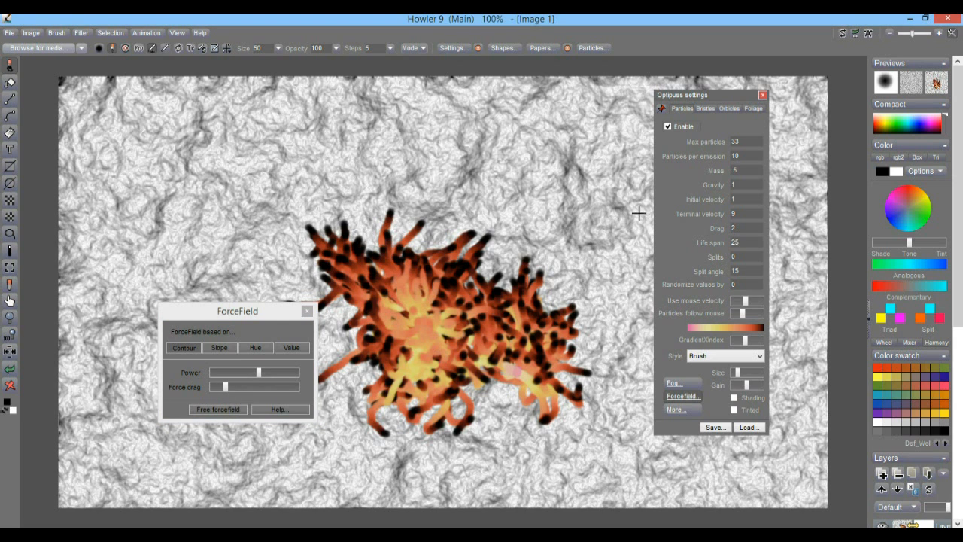
# Paint test strokes over the tendrils with gravity set to 0, and again with gravity set to -1.
pyautogui.doubleClick(744, 184)
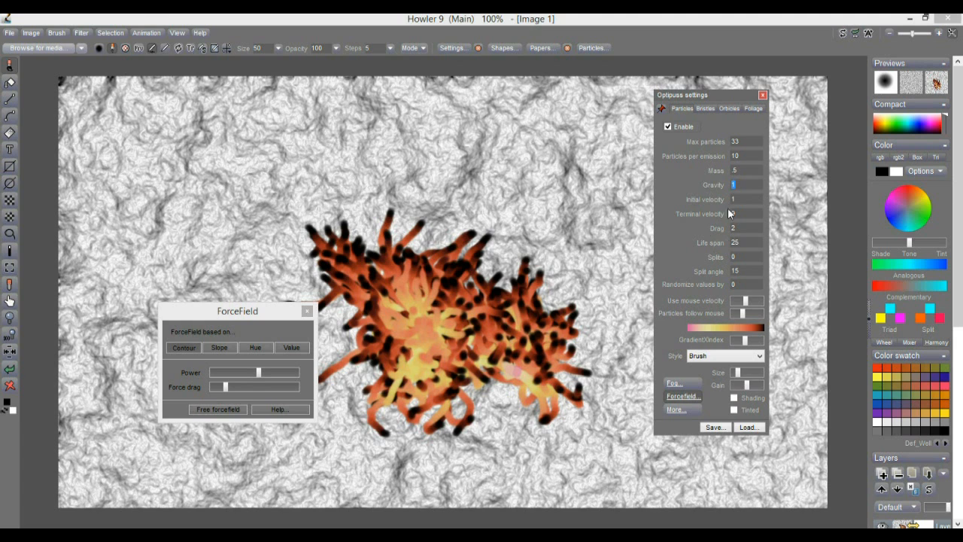
pyautogui.moveTo(449, 333)
pyautogui.mouseDown()
pyautogui.moveTo(441, 325)
pyautogui.moveTo(429, 348)
pyautogui.moveTo(468, 316)
pyautogui.mouseUp()
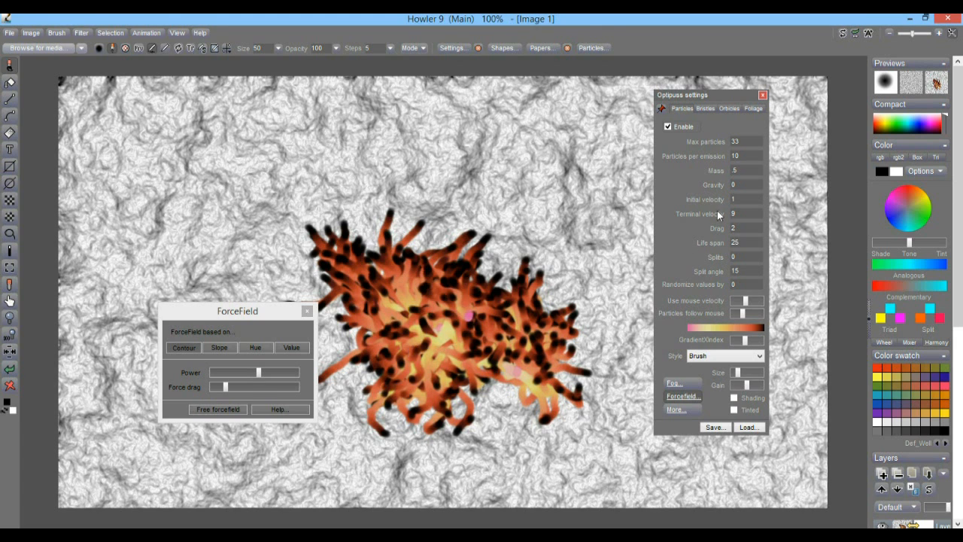
pyautogui.doubleClick(754, 184)
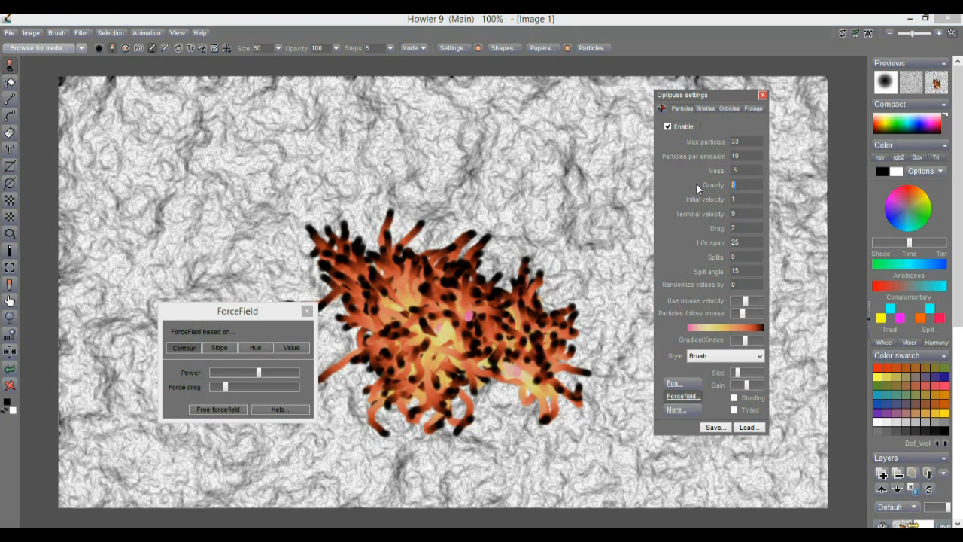
pyautogui.write('-1')
pyautogui.moveTo(456, 307)
pyautogui.mouseDown()
pyautogui.moveTo(450, 328)
pyautogui.moveTo(446, 311)
pyautogui.mouseUp()
# Reduce the force field's power to about a fifth, lower its force drag slightly, and paint a downward tuft.
pyautogui.moveTo(259, 373); pyautogui.dragTo(229, 372)
pyautogui.click(221, 389)
pyautogui.moveTo(427, 355)
pyautogui.mouseDown()
pyautogui.moveTo(453, 335)
pyautogui.moveTo(434, 348)
pyautogui.mouseUp()
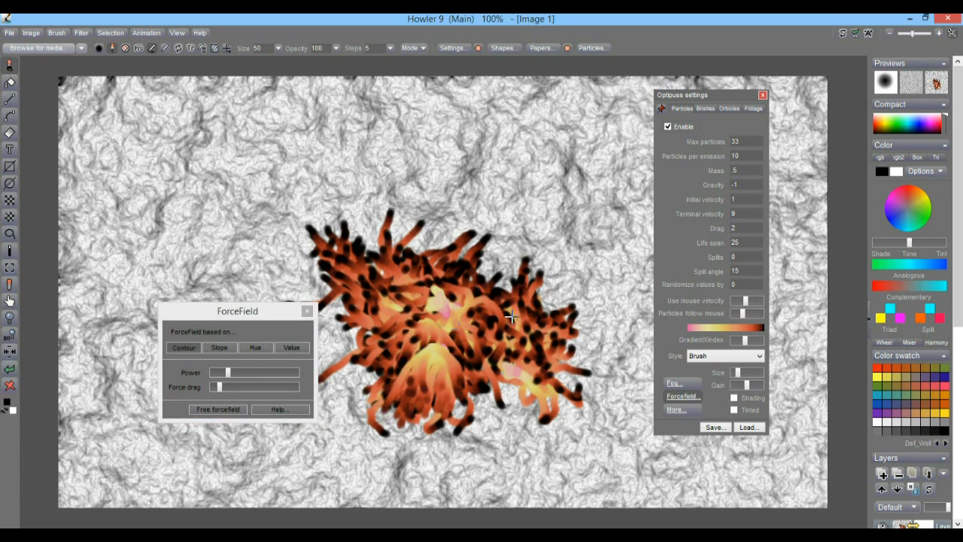
# Set gravity to 2 and paint upward-flowing strokes over the middle of the tendrils.
pyautogui.doubleClick(750, 185)
pyautogui.write('2')
pyautogui.click(449, 351)
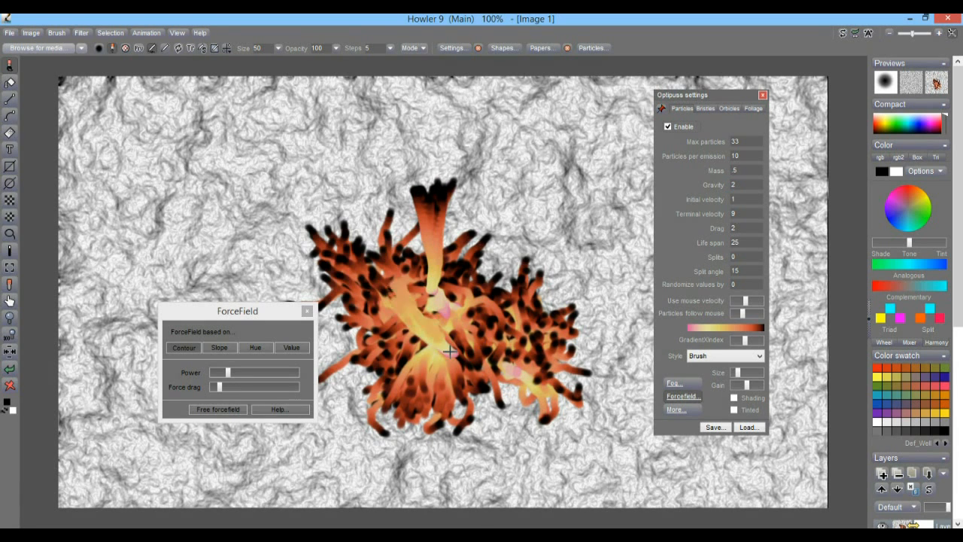
# Raise the force field's power to about 40 percent and fill the middle of the shape with upward-fanning strokes.
pyautogui.click(237, 375)
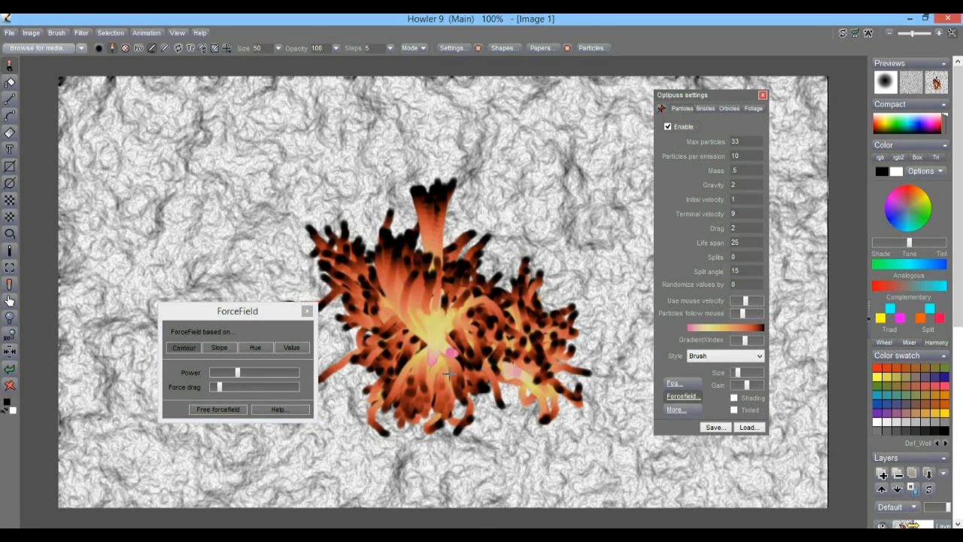
pyautogui.moveTo(238, 373); pyautogui.dragTo(244, 371)
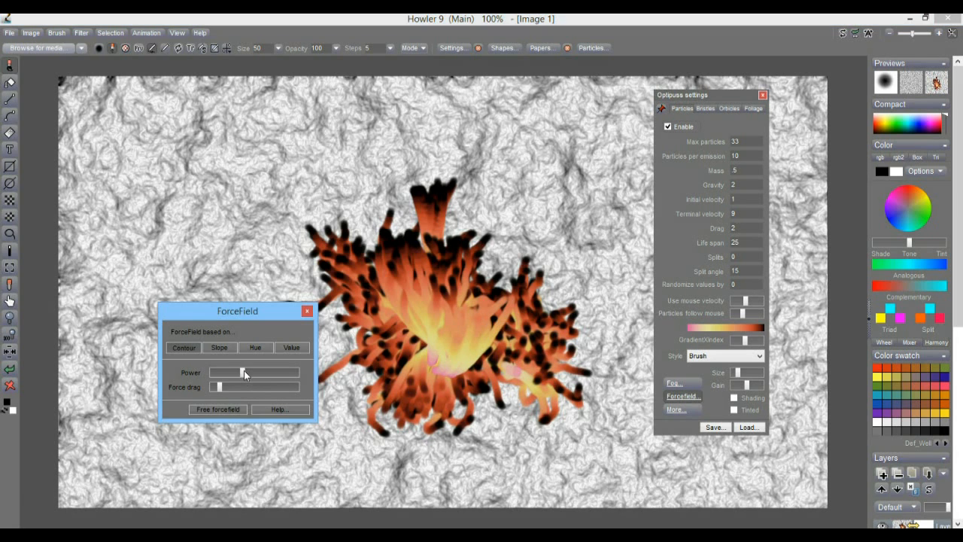
pyautogui.click(460, 357)
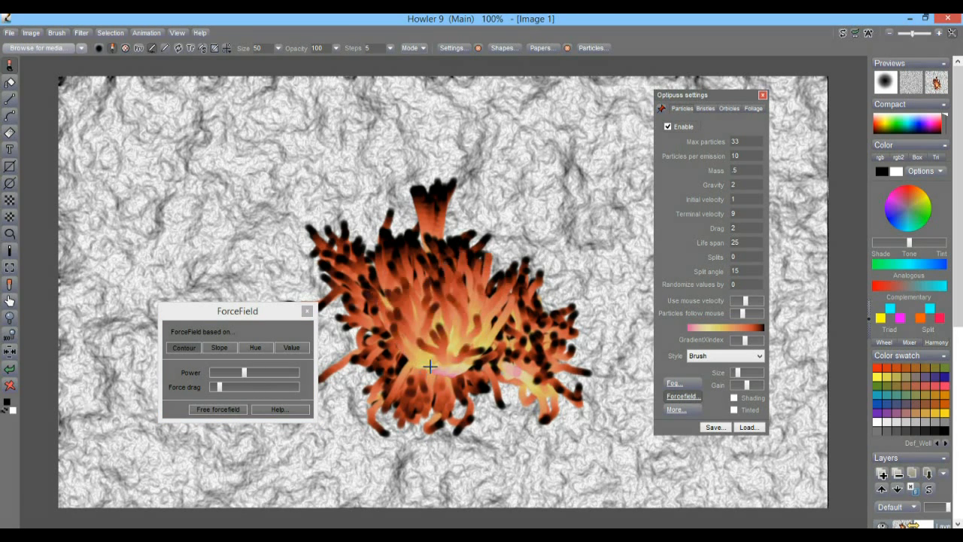
pyautogui.moveTo(414, 374)
pyautogui.mouseDown()
pyautogui.moveTo(438, 366)
pyautogui.moveTo(402, 361)
pyautogui.moveTo(407, 351)
pyautogui.moveTo(429, 358)
pyautogui.moveTo(419, 342)
pyautogui.moveTo(437, 301)
pyautogui.moveTo(410, 324)
pyautogui.moveTo(462, 322)
pyautogui.mouseUp()
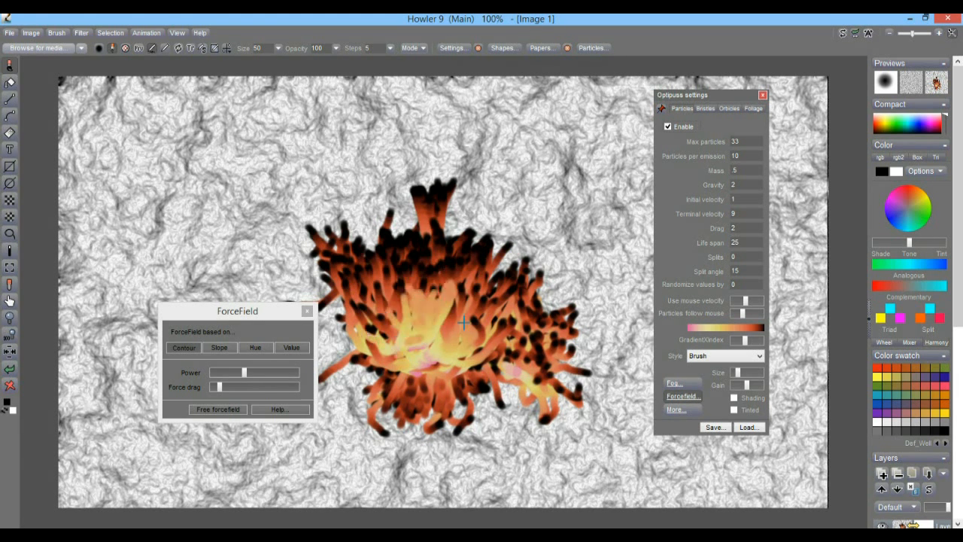
pyautogui.moveTo(426, 382)
pyautogui.mouseDown()
pyautogui.moveTo(441, 344)
pyautogui.moveTo(425, 335)
pyautogui.moveTo(444, 352)
pyautogui.mouseUp()
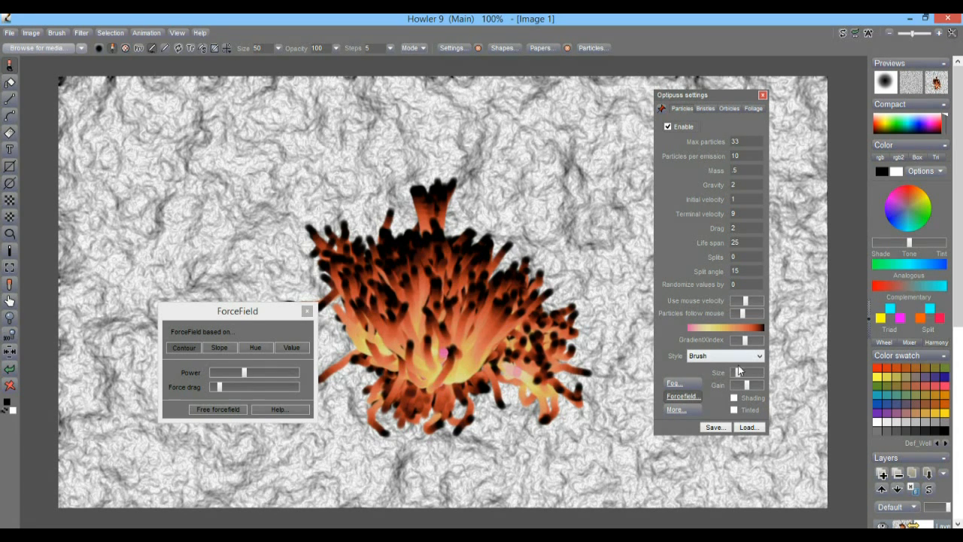
# Reduce the brush size to 28 and paint finer strands over the middle of the shape.
pyautogui.click(279, 48)
pyautogui.moveTo(240, 66); pyautogui.dragTo(227, 72)
pyautogui.moveTo(431, 377)
pyautogui.mouseDown()
pyautogui.moveTo(437, 298)
pyautogui.moveTo(429, 354)
pyautogui.moveTo(440, 368)
pyautogui.mouseUp()
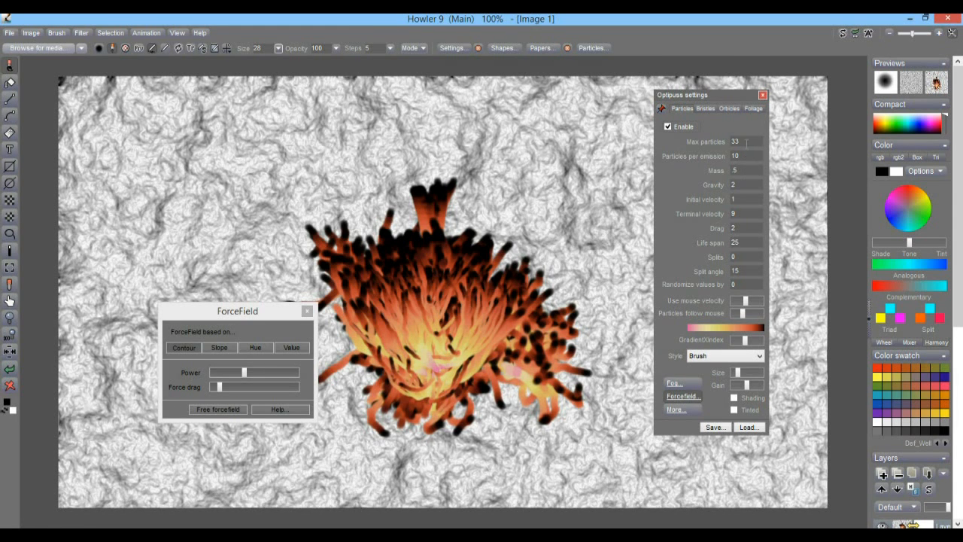
# Set the max particles to 88 and paint denser fine strands over the middle of the shape.
pyautogui.moveTo(748, 141); pyautogui.dragTo(725, 143)
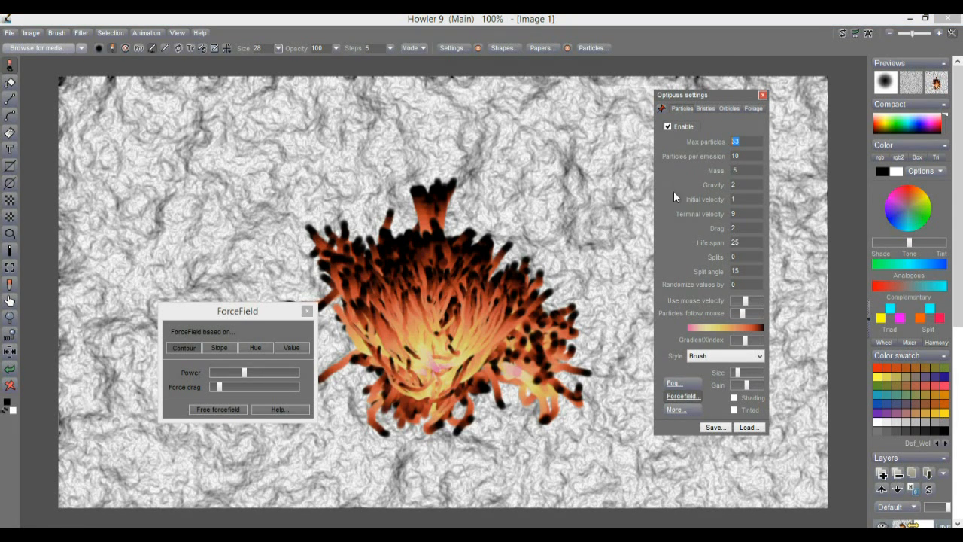
pyautogui.write('88')
pyautogui.moveTo(443, 349); pyautogui.dragTo(433, 384)
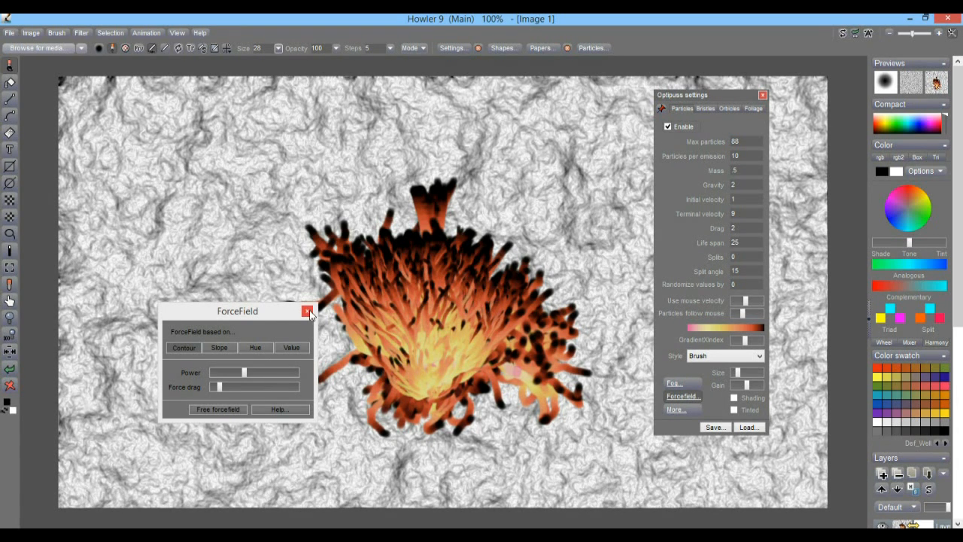
# Move the ForceField dialog away from the artwork, clear the canvas and paint test strokes over its middle.
pyautogui.moveTo(291, 319); pyautogui.dragTo(191, 373)
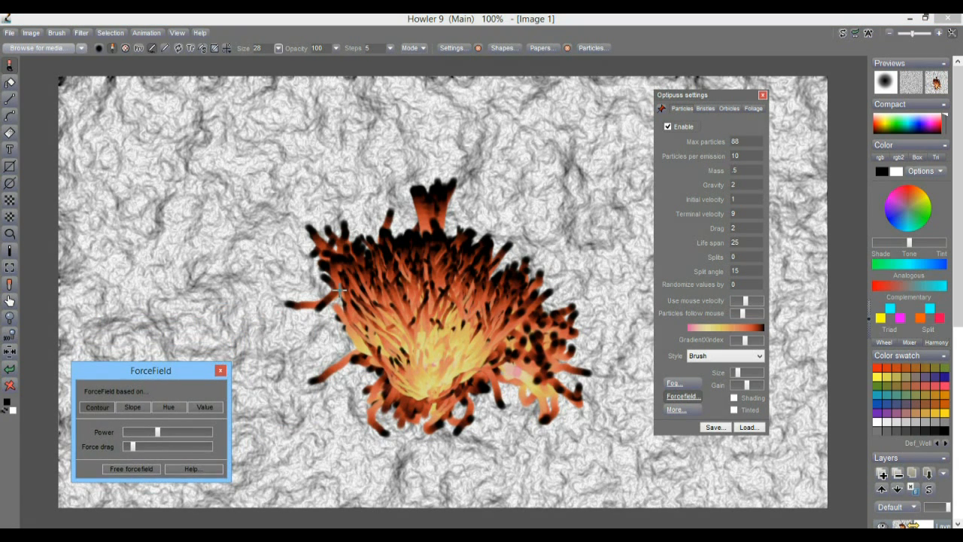
pyautogui.click(11, 386)
pyautogui.moveTo(371, 336)
pyautogui.mouseDown()
pyautogui.moveTo(363, 364)
pyautogui.moveTo(389, 359)
pyautogui.mouseUp()
pyautogui.moveTo(369, 356)
pyautogui.mouseDown()
pyautogui.moveTo(379, 359)
pyautogui.moveTo(361, 351)
pyautogui.moveTo(350, 364)
pyautogui.mouseUp()
# Swap the primary and secondary colours, then clear the canvas to black and paint a flame-like burst in its middle.
pyautogui.click(6, 411)
pyautogui.click(10, 386)
pyautogui.moveTo(388, 358)
pyautogui.mouseDown()
pyautogui.moveTo(366, 361)
pyautogui.moveTo(354, 316)
pyautogui.mouseUp()
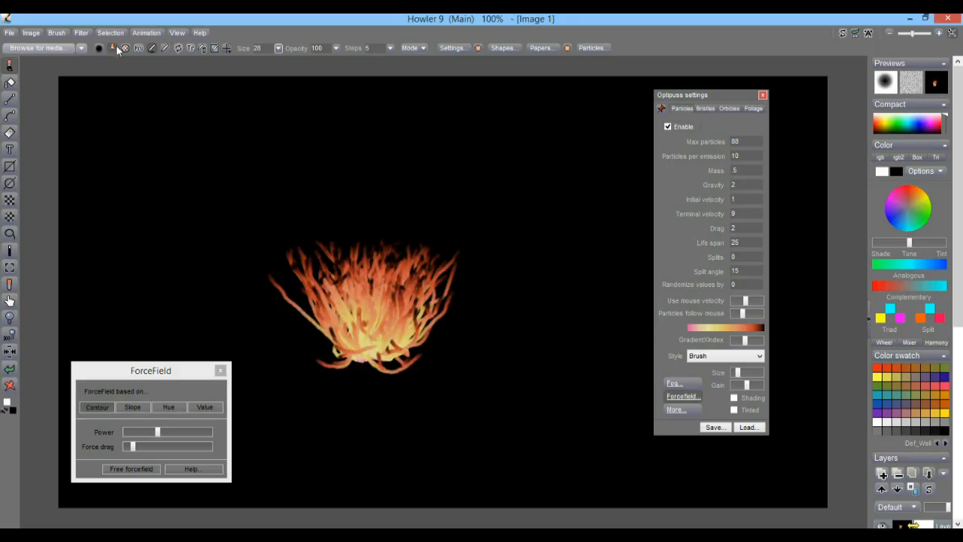
# Create a 123-frame animation initialized with a copy of the current frame.
pyautogui.click(146, 33)
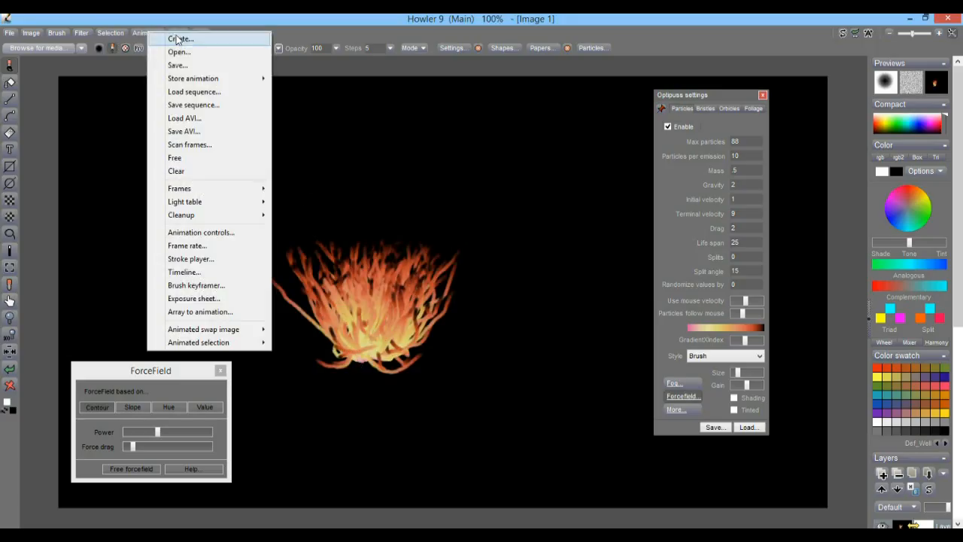
pyautogui.click(179, 39)
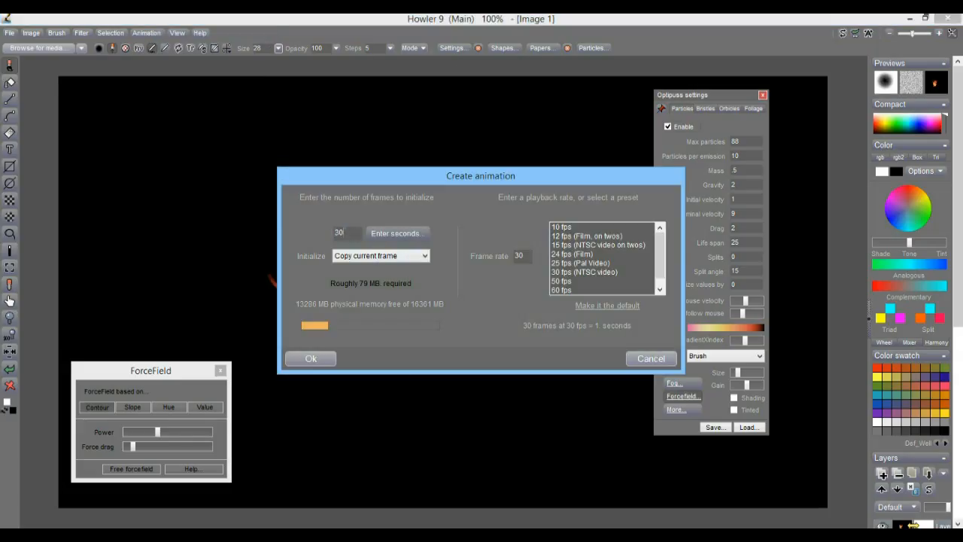
pyautogui.write('123')
pyautogui.click(326, 355)
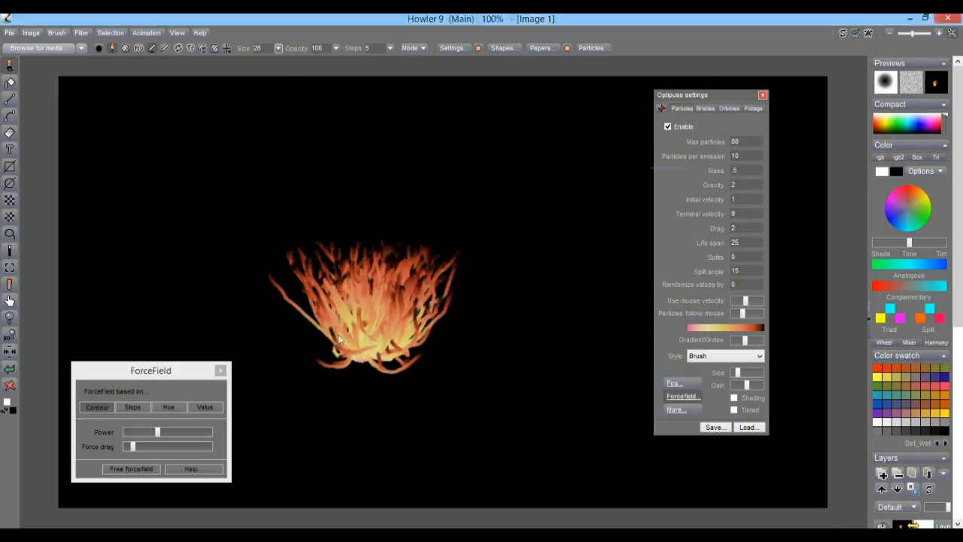
# Paint flame-like test bursts around the middle of frame 0, clearing the frame before each new attempt.
pyautogui.moveTo(390, 353); pyautogui.dragTo(385, 360)
pyautogui.click(9, 420)
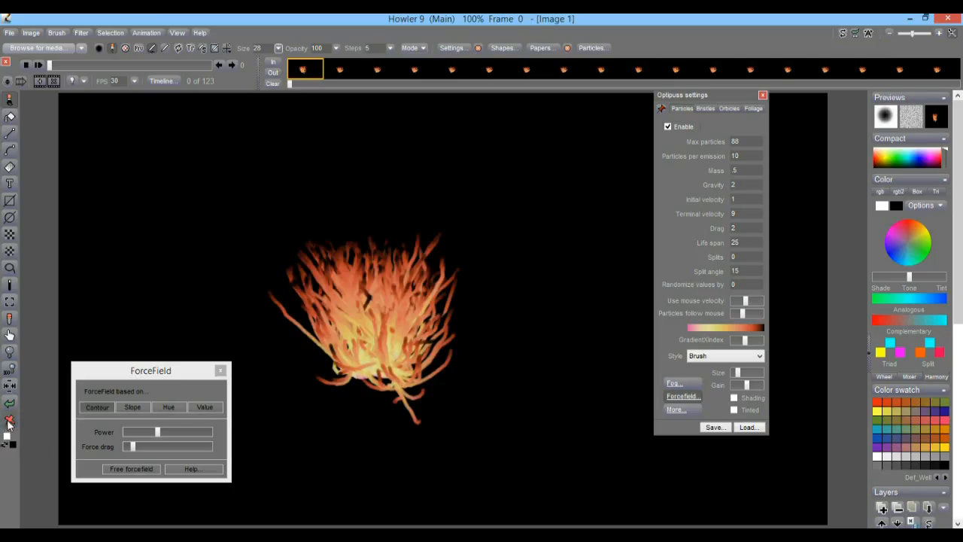
pyautogui.moveTo(406, 389)
pyautogui.mouseDown()
pyautogui.moveTo(366, 387)
pyautogui.moveTo(378, 391)
pyautogui.mouseUp()
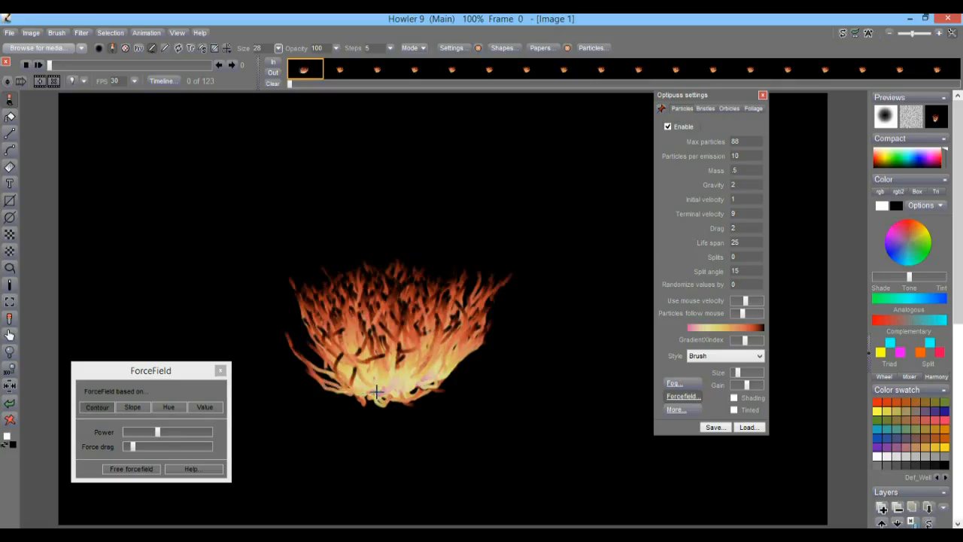
pyautogui.click(9, 420)
pyautogui.moveTo(411, 383)
pyautogui.mouseDown()
pyautogui.moveTo(387, 391)
pyautogui.moveTo(447, 378)
pyautogui.mouseUp()
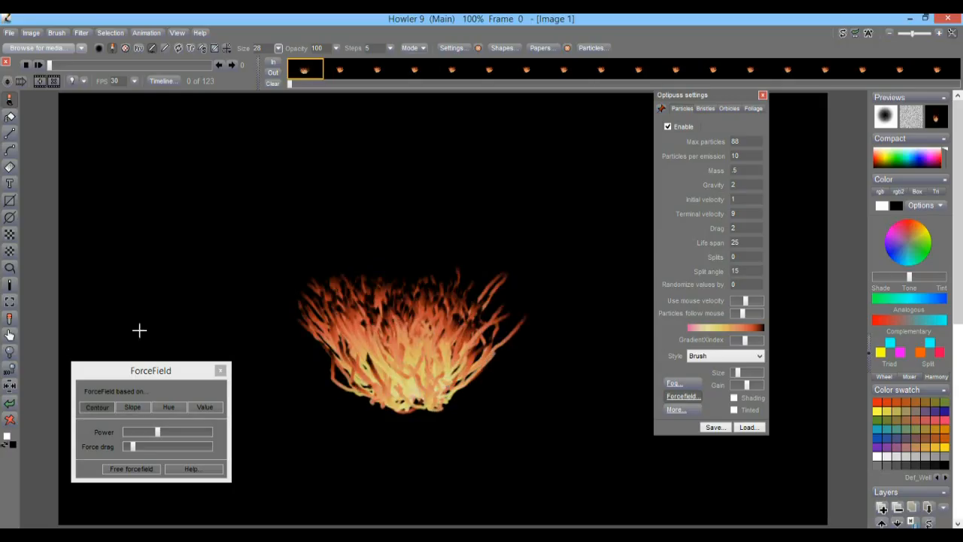
# Repeatedly undo and restore the last burst on frame 0, and paint a fresh burst in the same place.
pyautogui.click(12, 409)
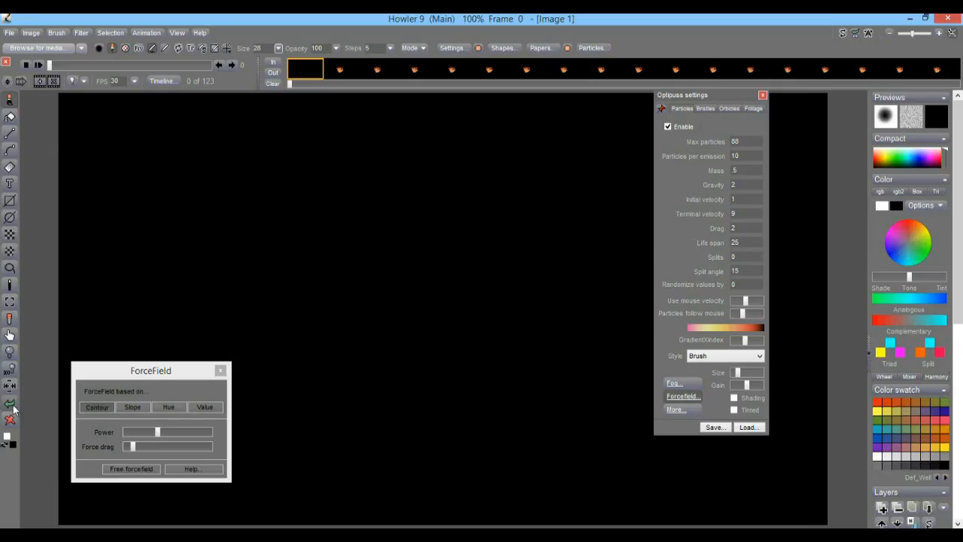
pyautogui.click(13, 408)
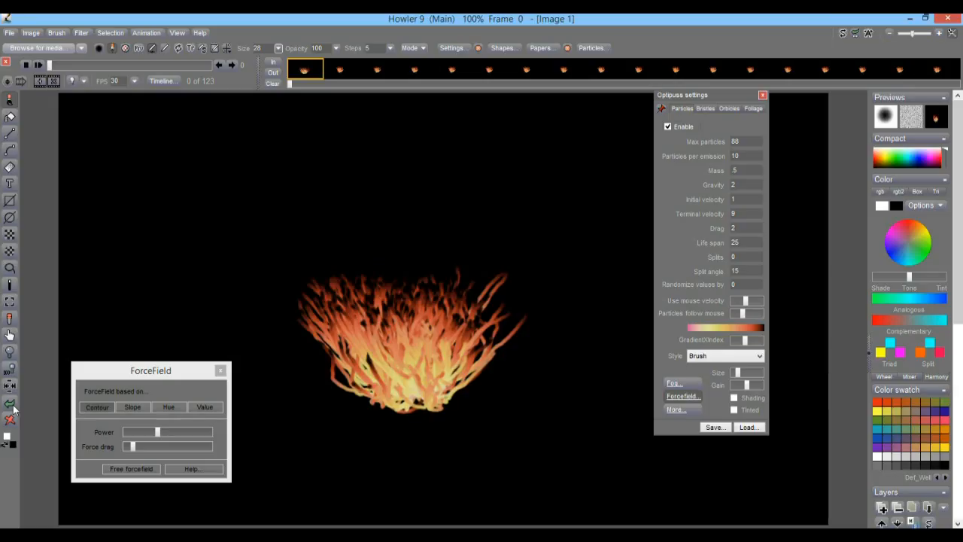
pyautogui.click(12, 409)
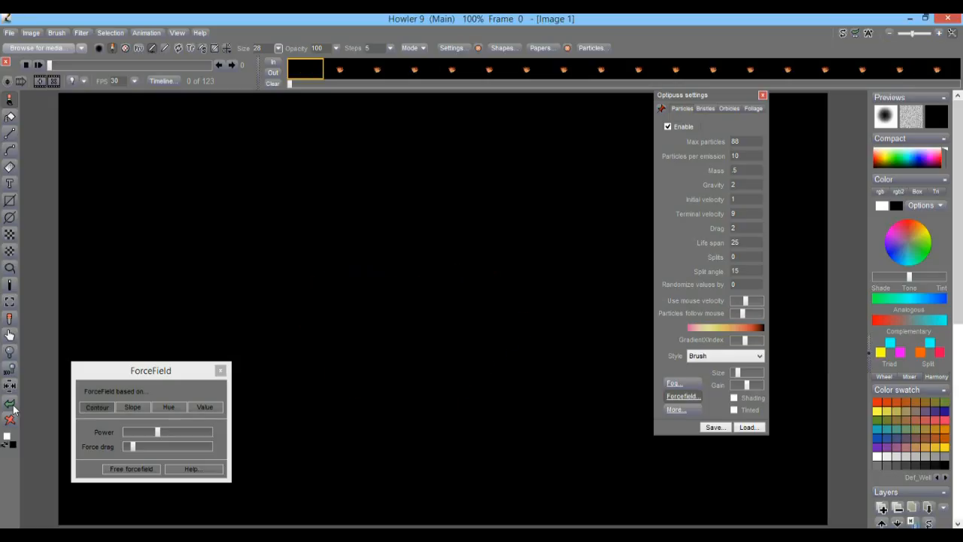
pyautogui.click(13, 409)
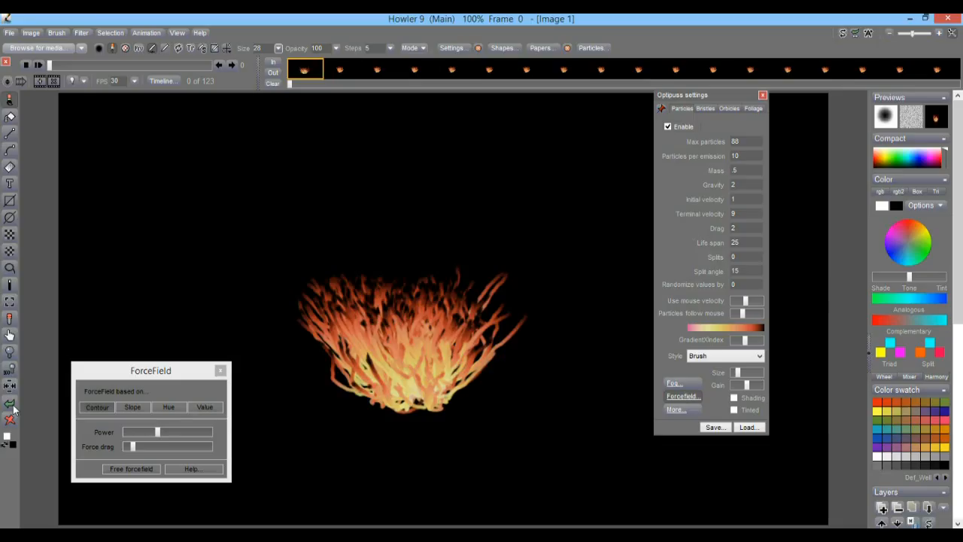
pyautogui.click(13, 408)
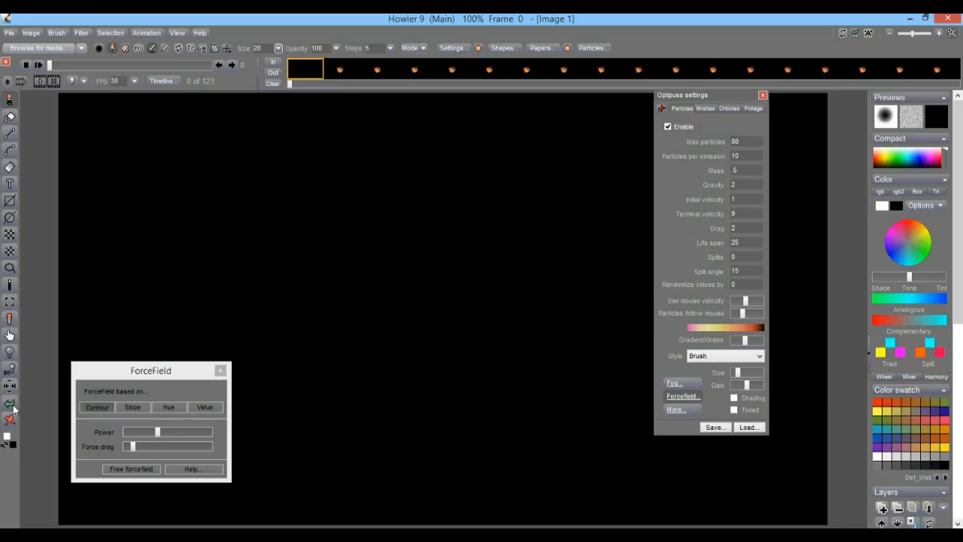
pyautogui.click(12, 409)
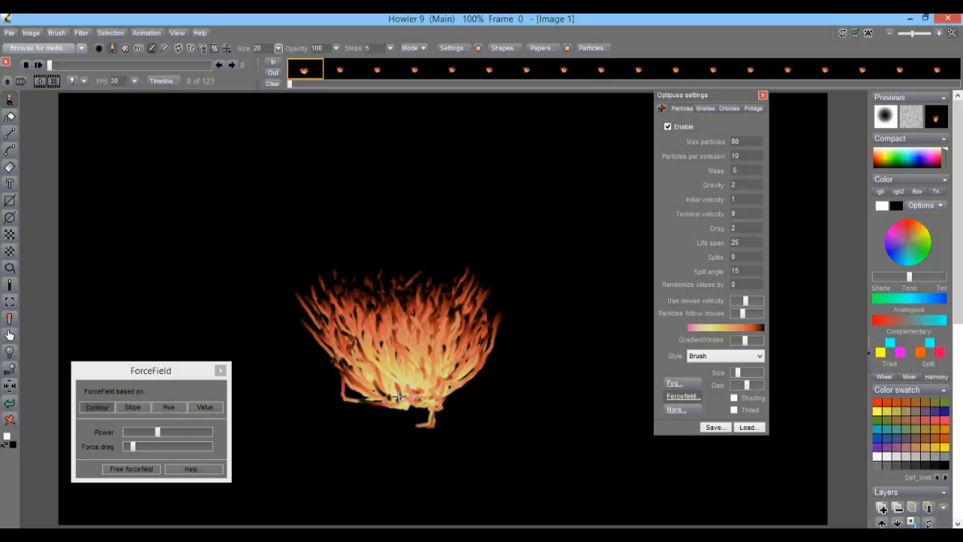
# Open the Stroke re-player and replay the last stroke twice on the current frame.
pyautogui.click(149, 30)
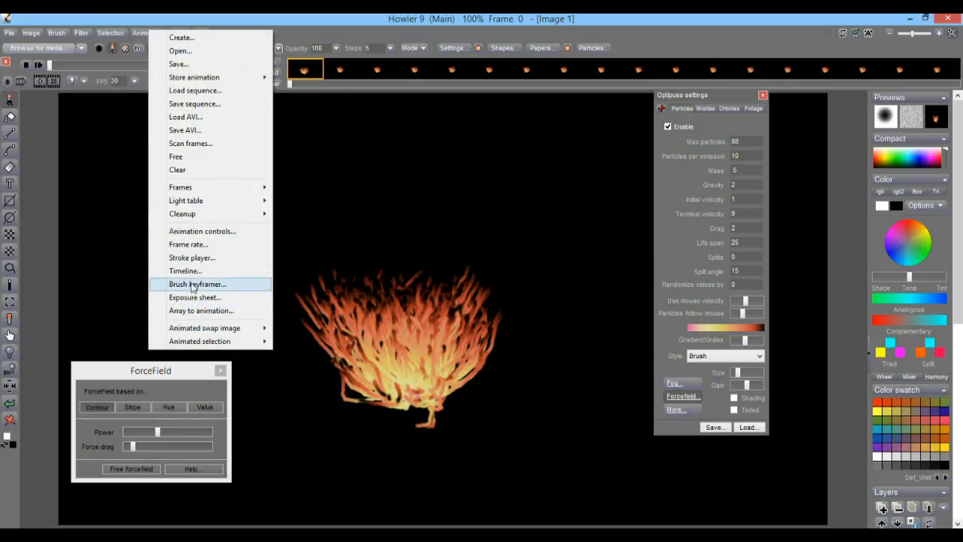
pyautogui.click(197, 259)
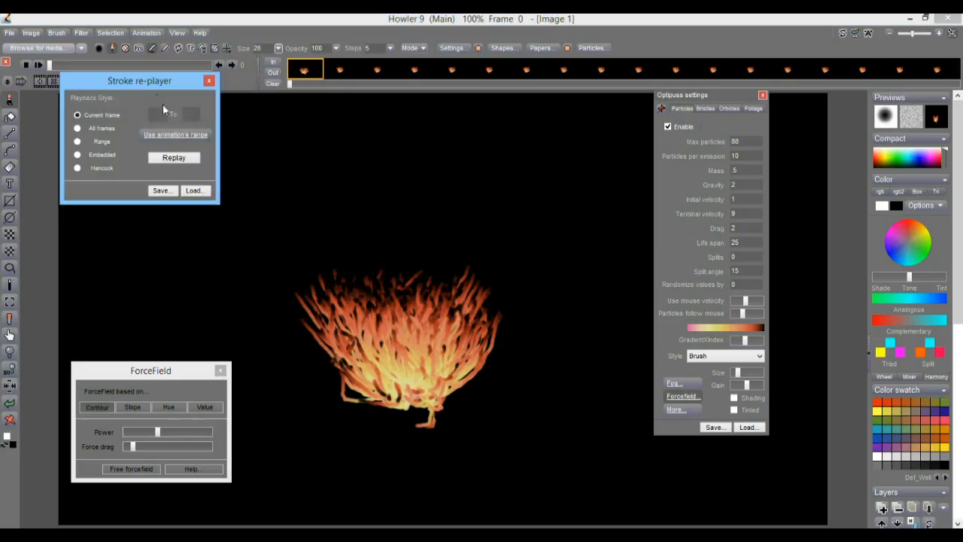
pyautogui.moveTo(144, 78); pyautogui.dragTo(187, 179)
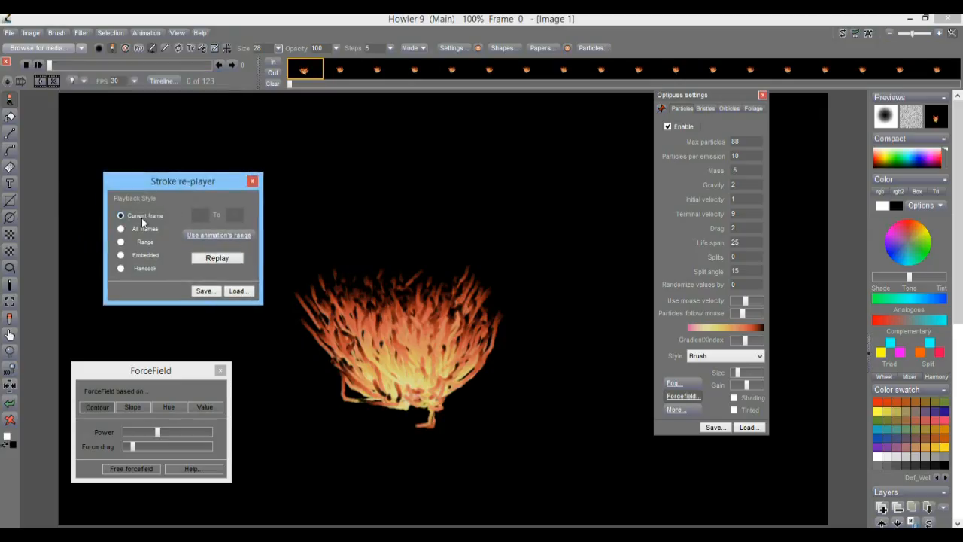
pyautogui.click(217, 257)
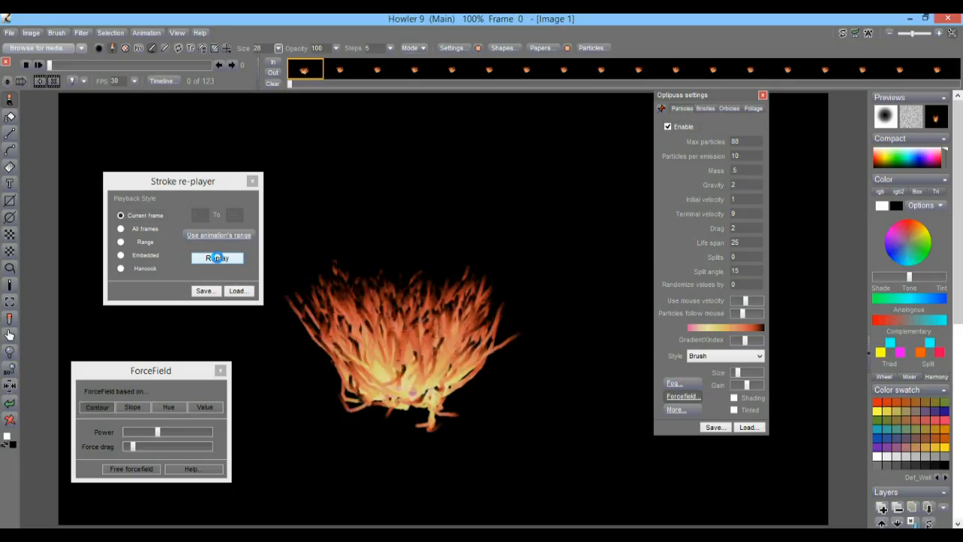
pyautogui.click(221, 258)
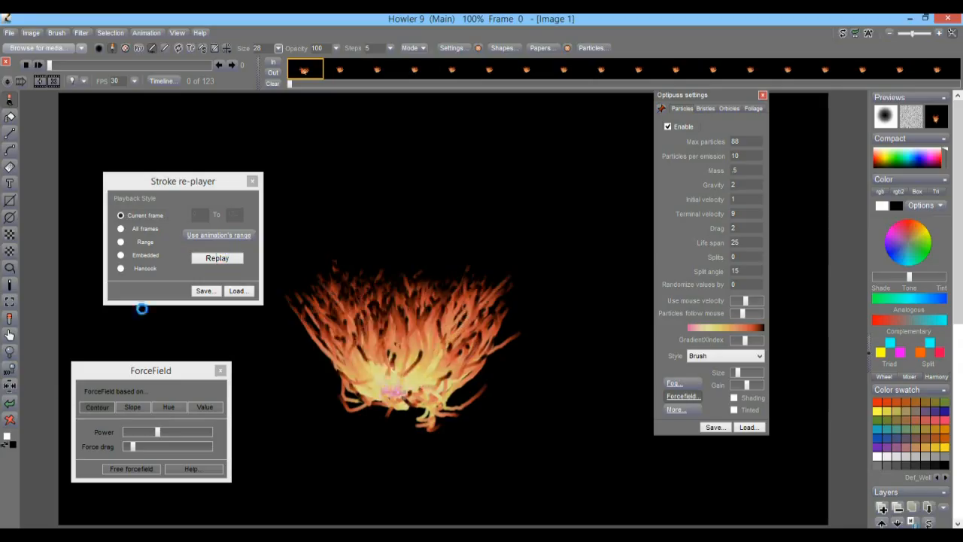
# Clear frame 0 and replay the last stroke across all frames of the animation.
pyautogui.click(11, 417)
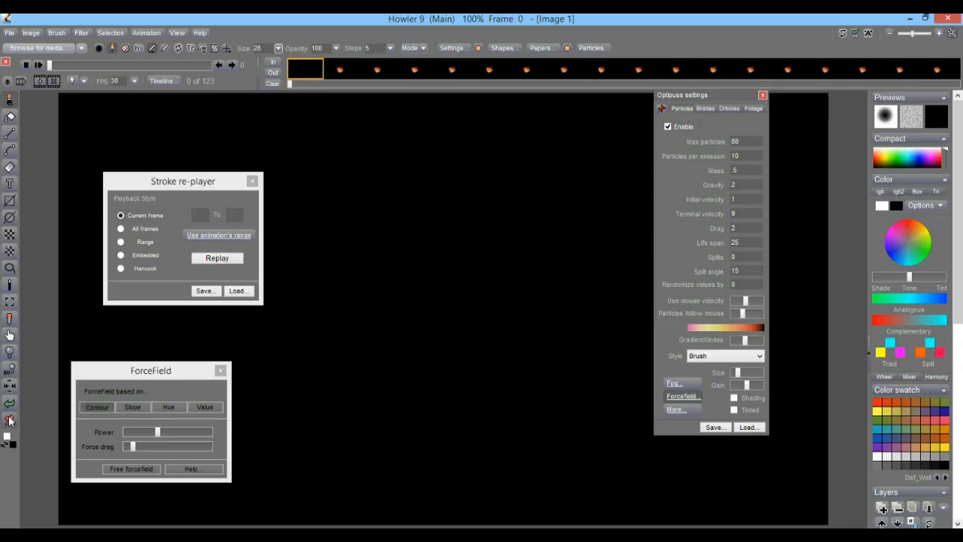
pyautogui.click(139, 232)
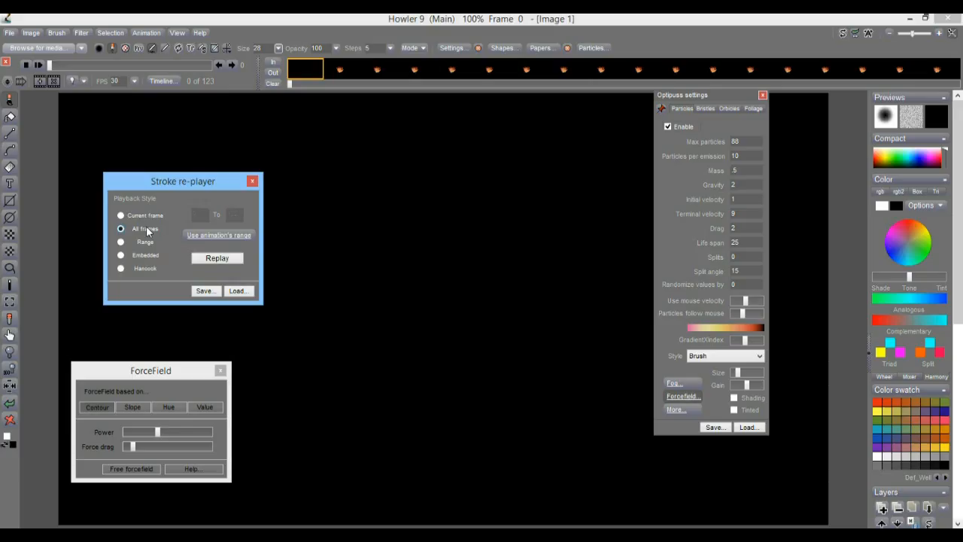
pyautogui.click(216, 259)
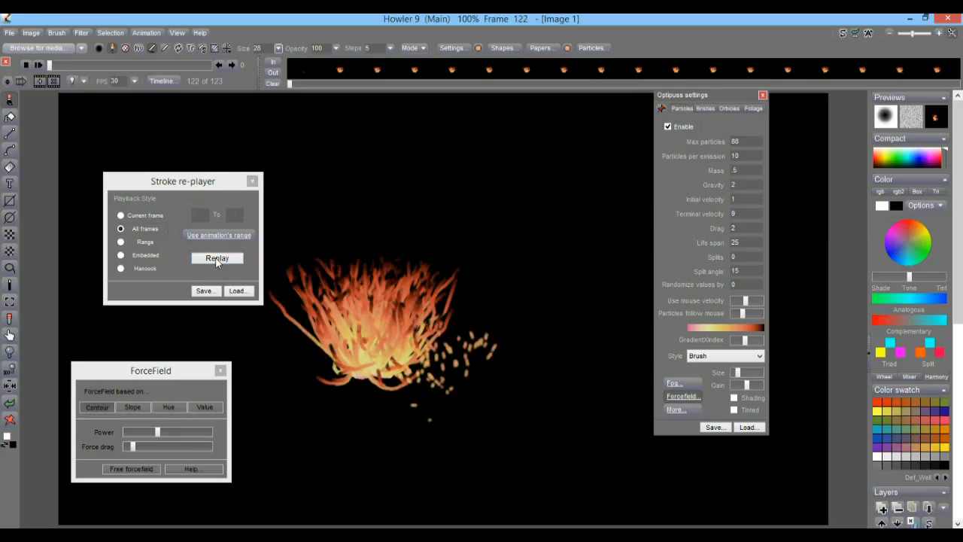
# Return to frame 0 and create a new 123-frame animation initialized with a copy of that frame.
pyautogui.moveTo(182, 65); pyautogui.dragTo(39, 80)
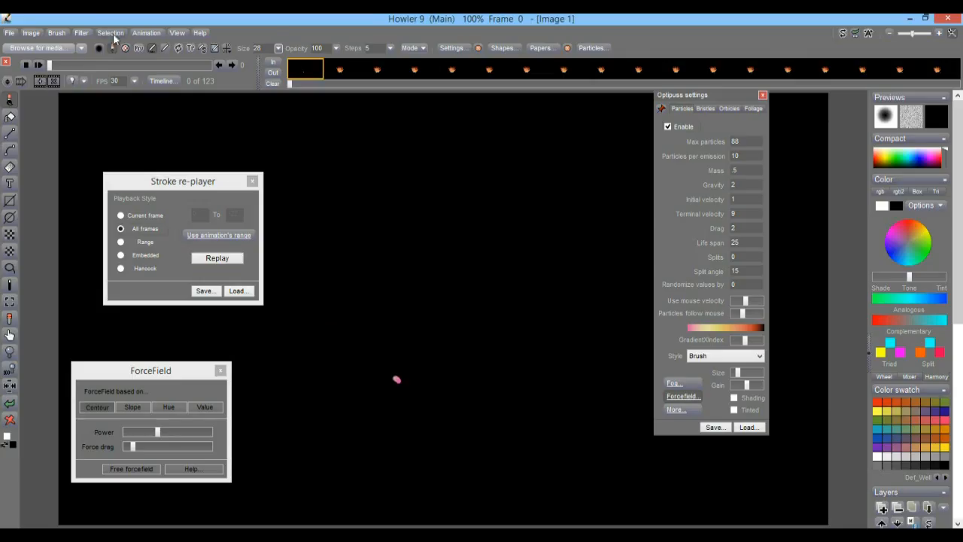
pyautogui.click(147, 32)
pyautogui.click(175, 42)
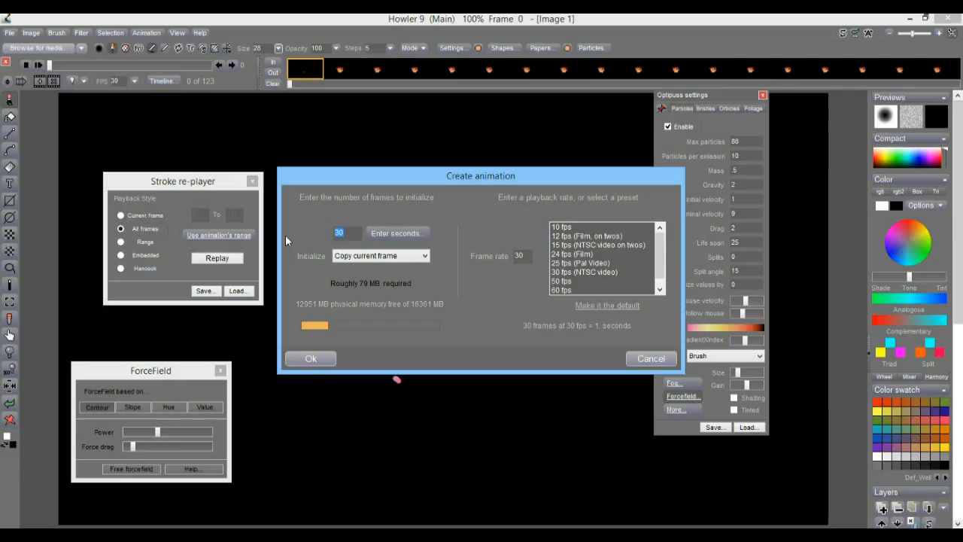
pyautogui.write('123')
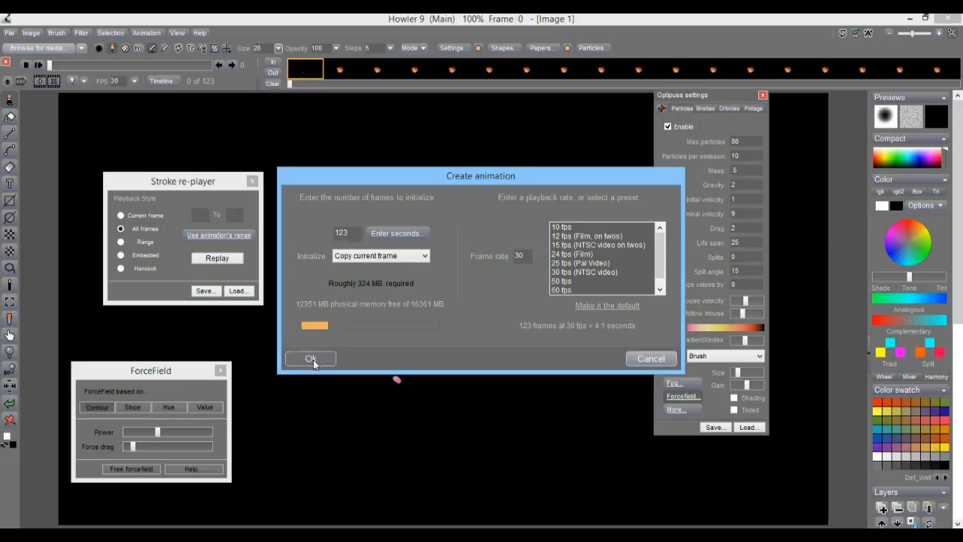
pyautogui.click(313, 359)
pyautogui.click(468, 319)
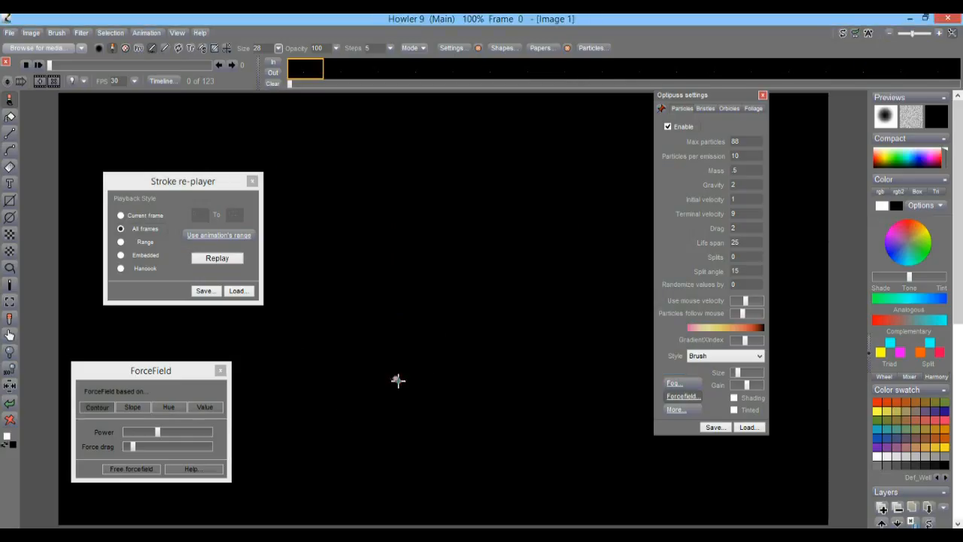
# Replay the last stroke three times across all frames of the new animation.
pyautogui.click(216, 259)
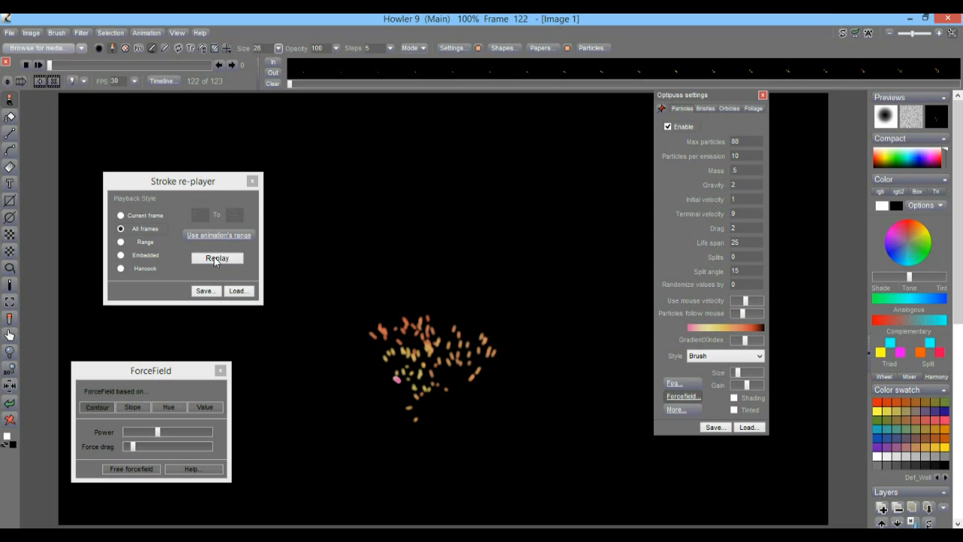
pyautogui.click(214, 257)
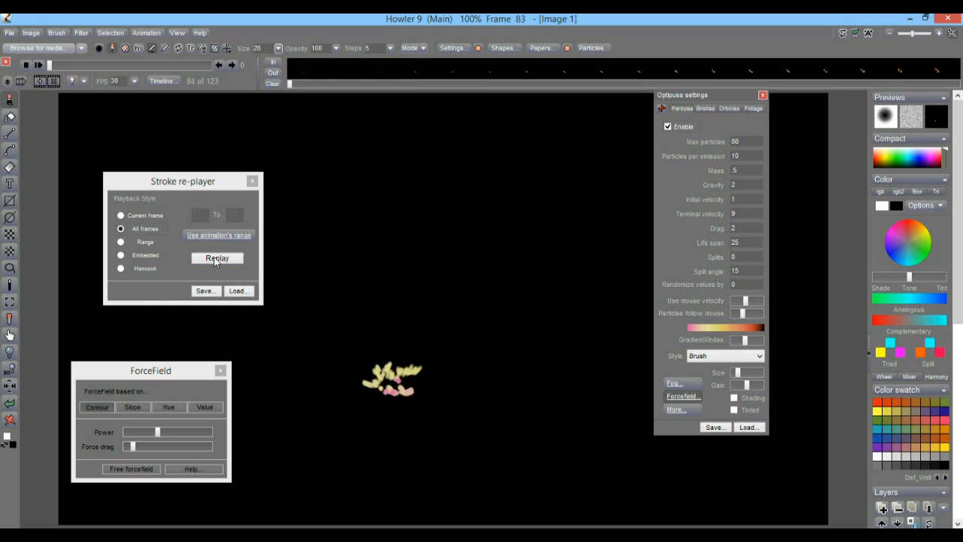
pyautogui.click(213, 256)
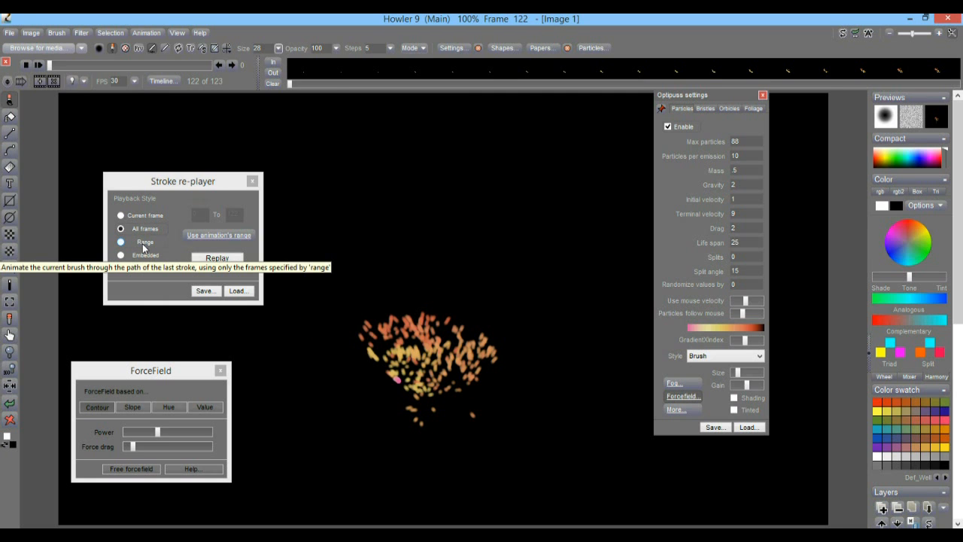
# Replay the stroke over the frame range 0 to 77 repeatedly, then play the animation and return to frame 0.
pyautogui.click(229, 239)
pyautogui.click(121, 241)
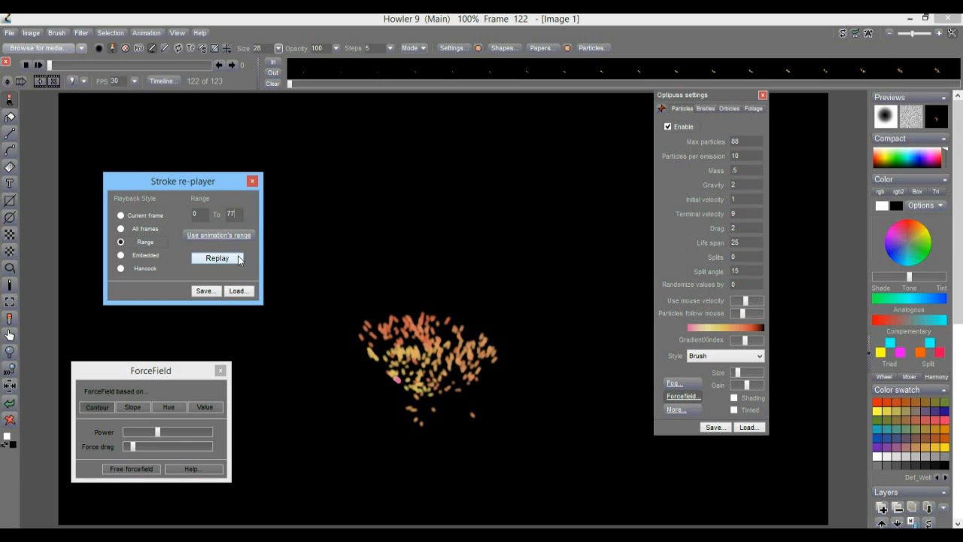
pyautogui.click(233, 260)
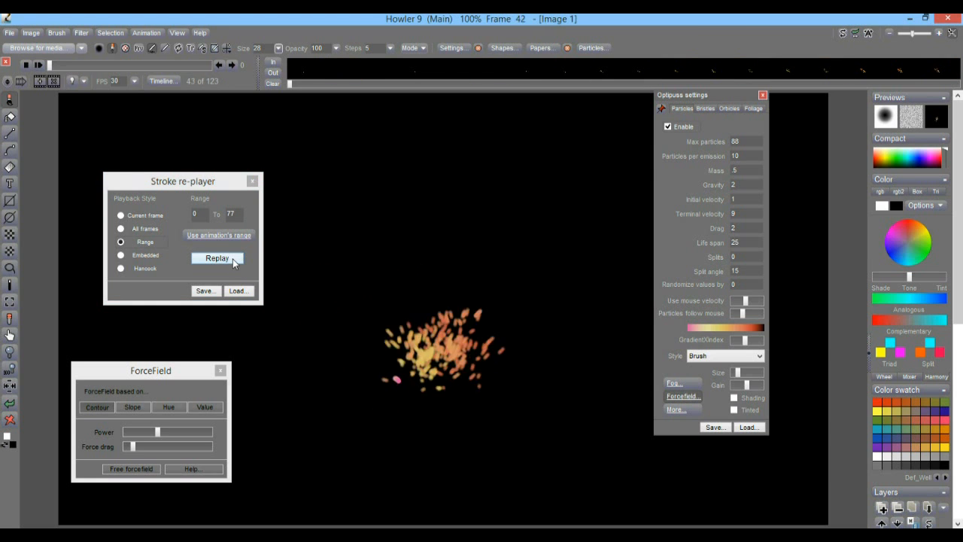
pyautogui.click(233, 260)
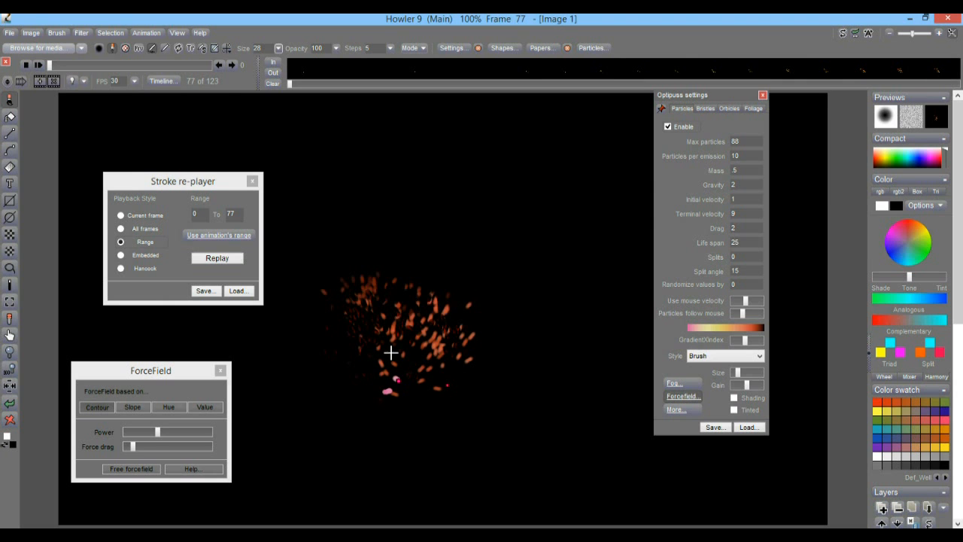
pyautogui.click(39, 66)
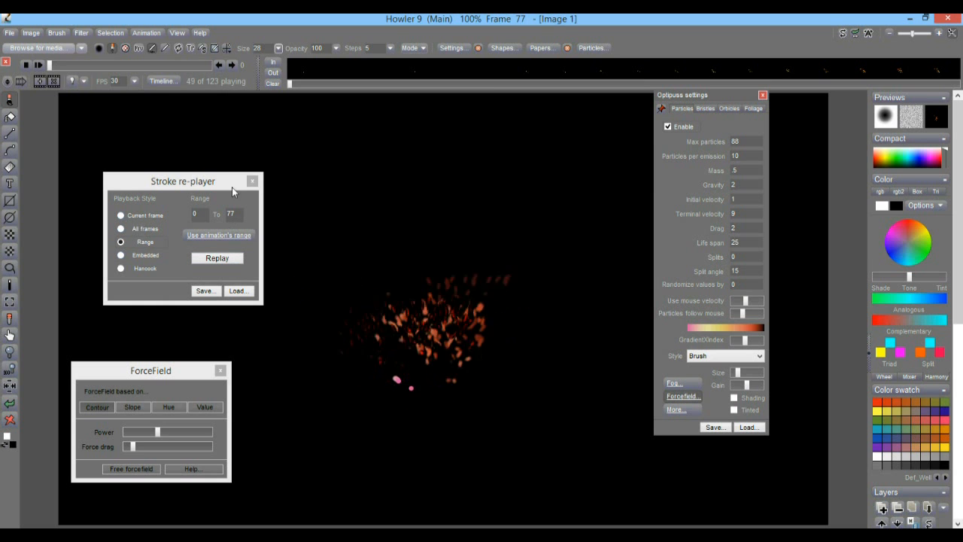
pyautogui.click(48, 65)
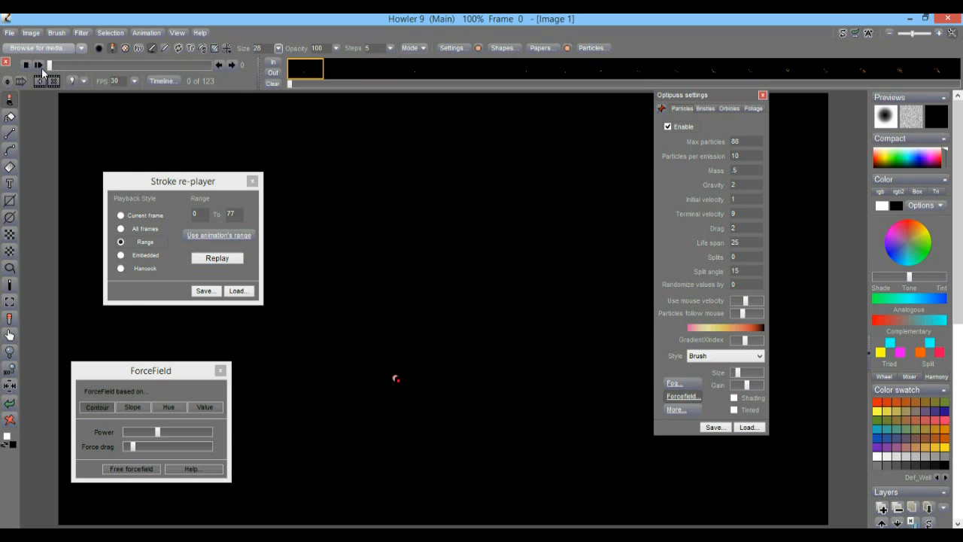
# Select the Large airbrush preset for the paint brush and preview the animation.
pyautogui.click(9, 101)
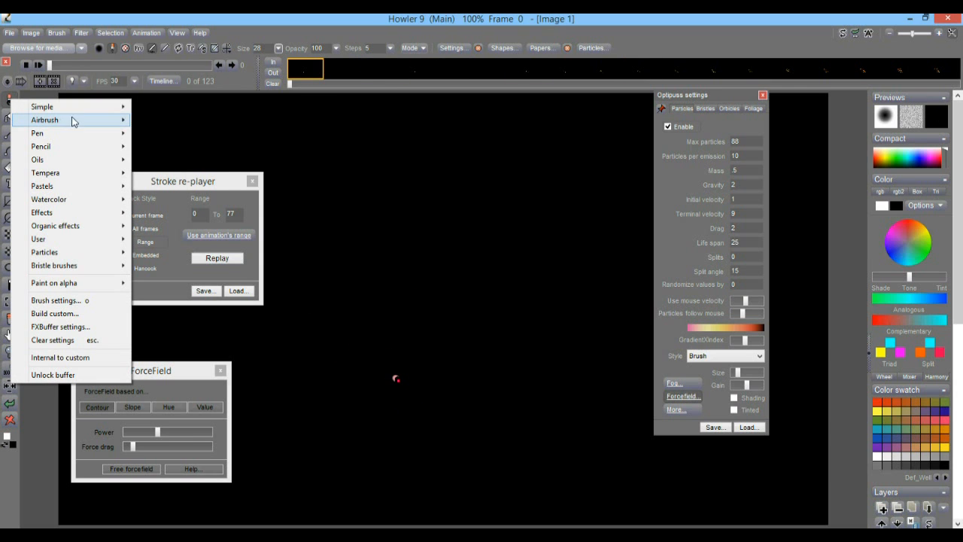
pyautogui.moveTo(77, 125)
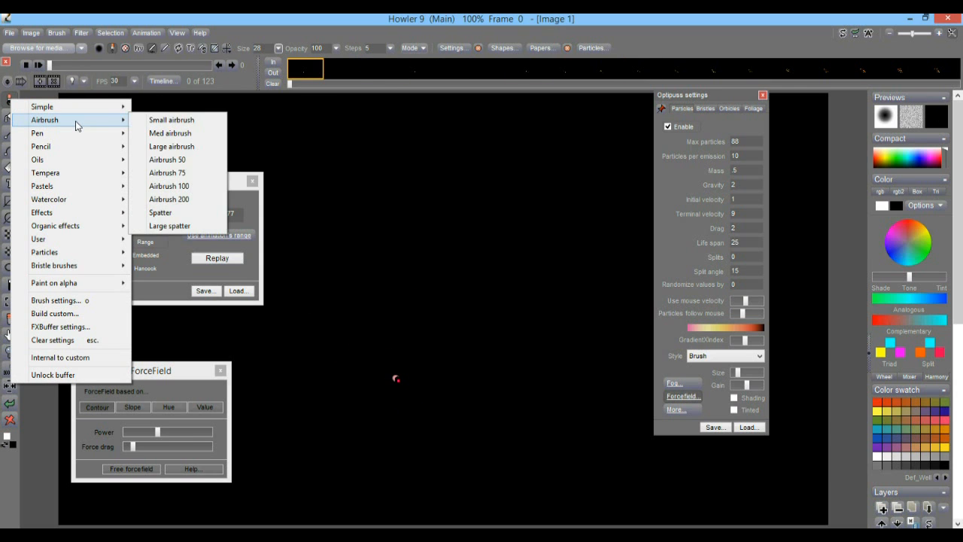
pyautogui.click(173, 146)
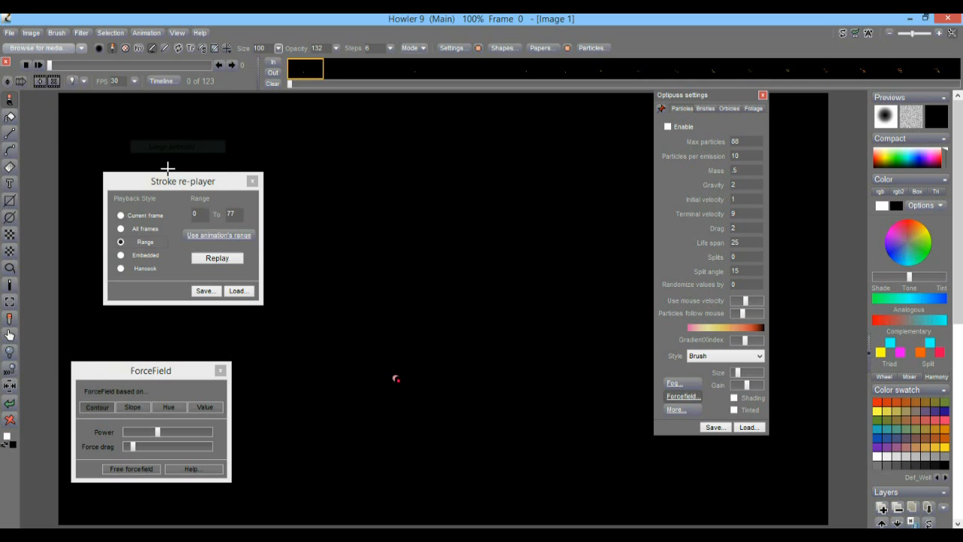
pyautogui.moveTo(53, 64)
pyautogui.mouseDown()
pyautogui.moveTo(134, 71)
pyautogui.moveTo(129, 81)
pyautogui.moveTo(82, 78)
pyautogui.moveTo(167, 77)
pyautogui.moveTo(42, 72)
pyautogui.mouseUp()
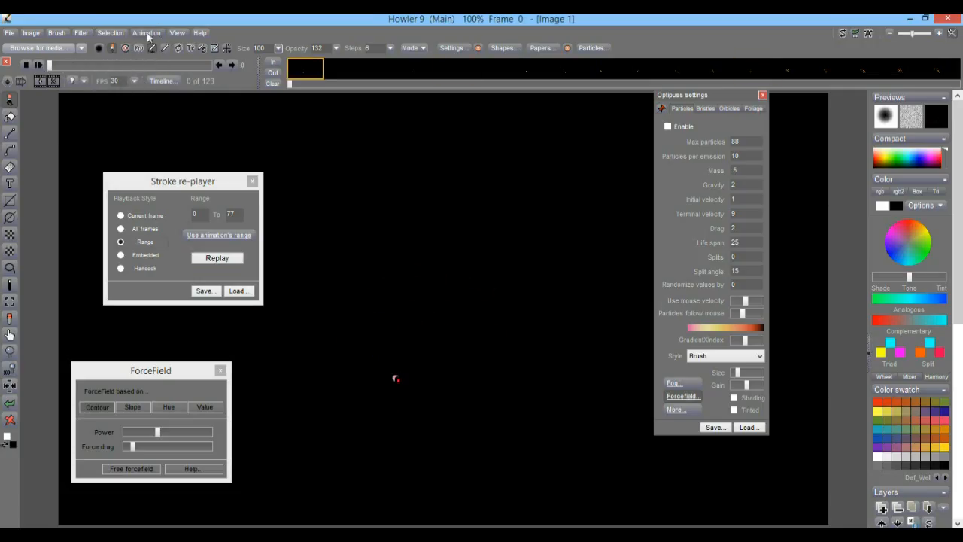
# Store a copy of the current animation and move its preview window and the Optipuss settings clear of the painted area.
pyautogui.click(147, 33)
pyautogui.moveTo(202, 83)
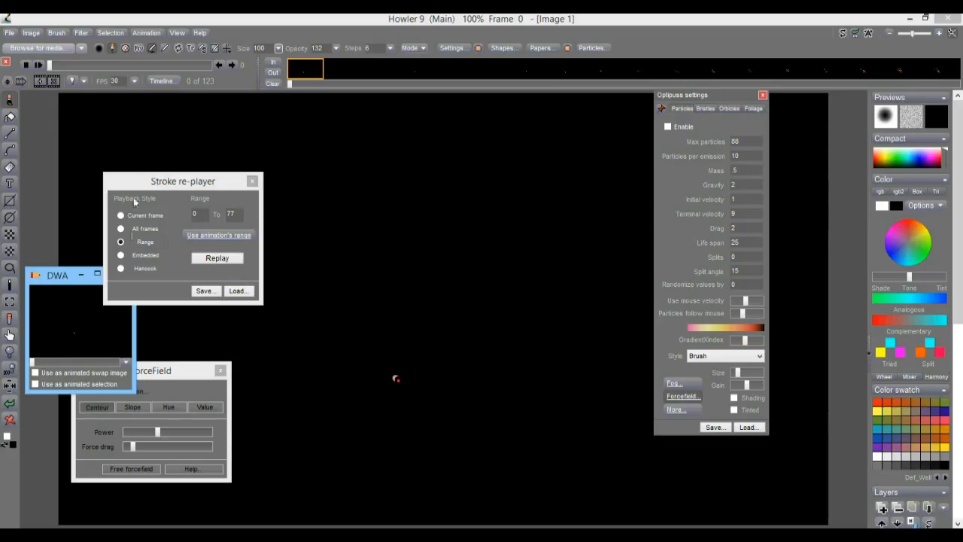
pyautogui.moveTo(54, 282); pyautogui.dragTo(508, 391)
pyautogui.moveTo(491, 472)
pyautogui.mouseDown()
pyautogui.moveTo(575, 471)
pyautogui.moveTo(483, 470)
pyautogui.mouseUp()
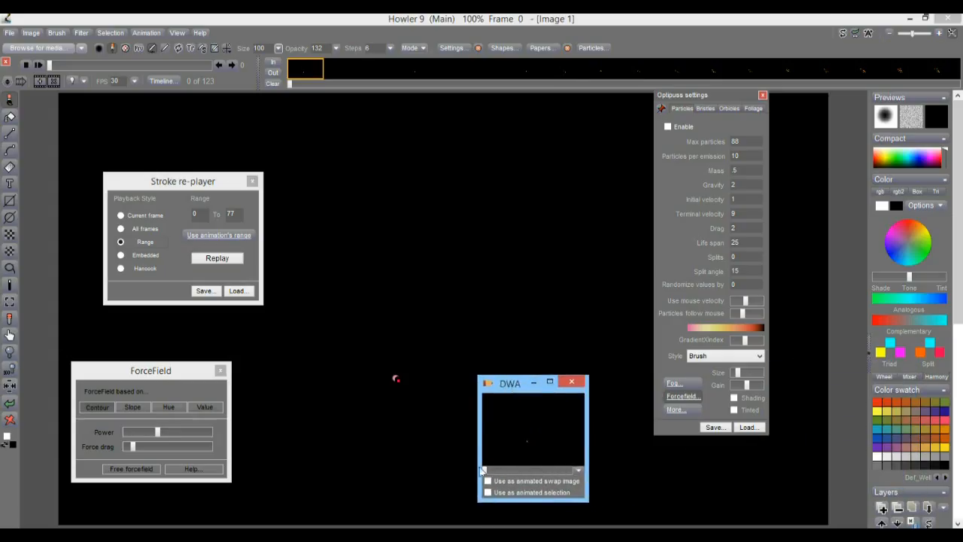
pyautogui.moveTo(509, 386); pyautogui.dragTo(809, 384)
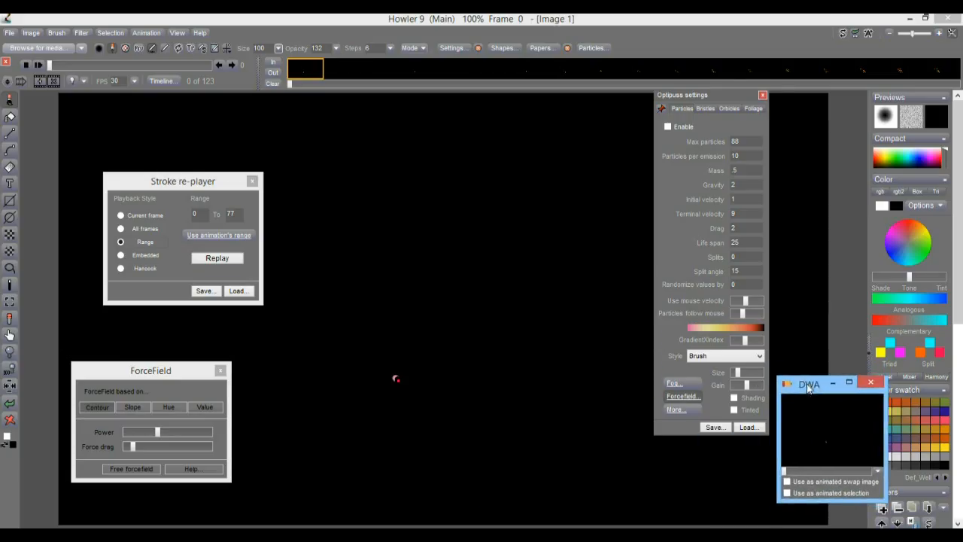
pyautogui.moveTo(723, 96); pyautogui.dragTo(697, 42)
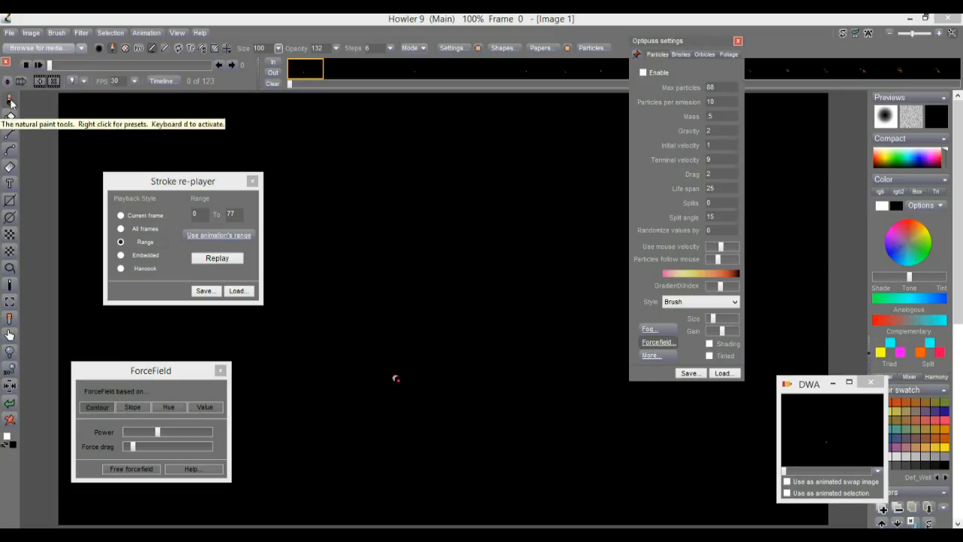
# Replay the last stroke twice over frames 0 to 77 and once across all frames using the large airbrush.
pyautogui.click(226, 259)
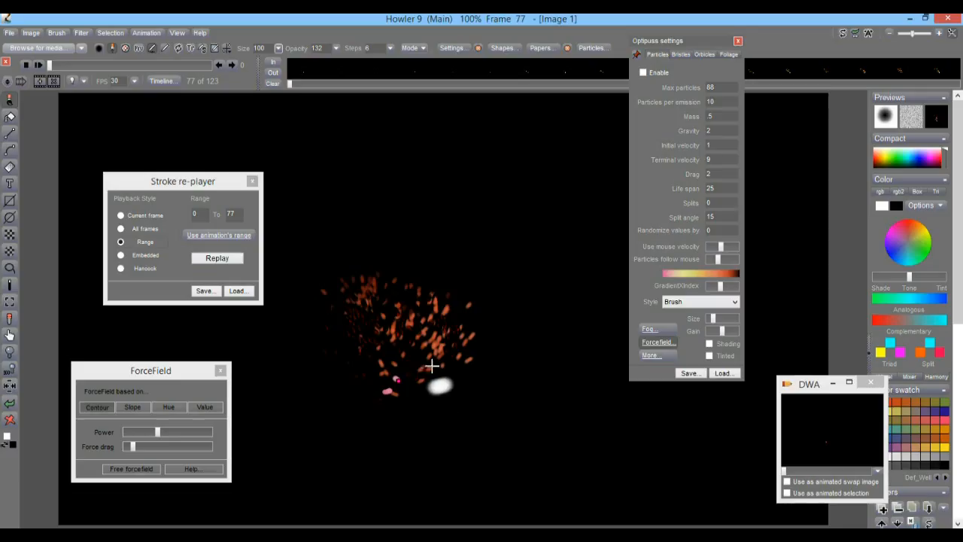
pyautogui.click(217, 259)
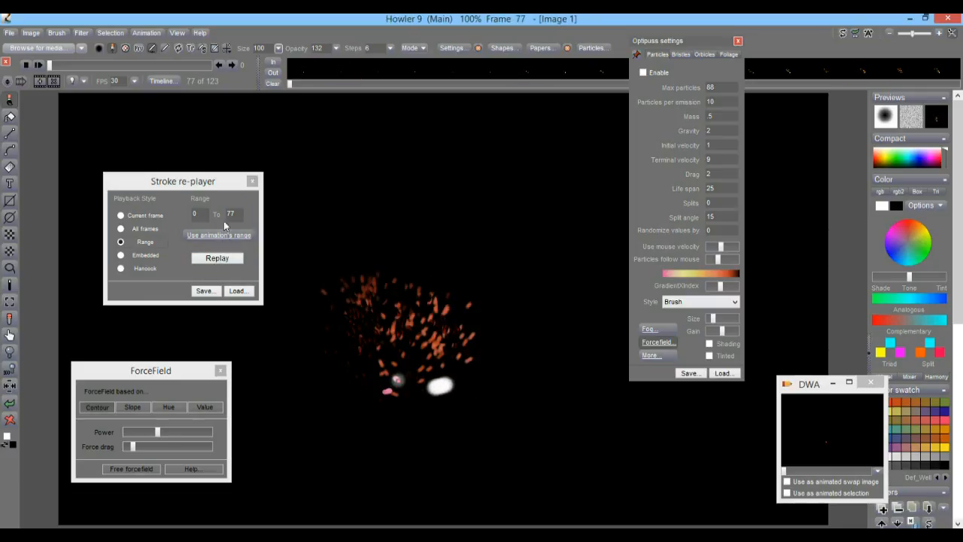
pyautogui.click(120, 228)
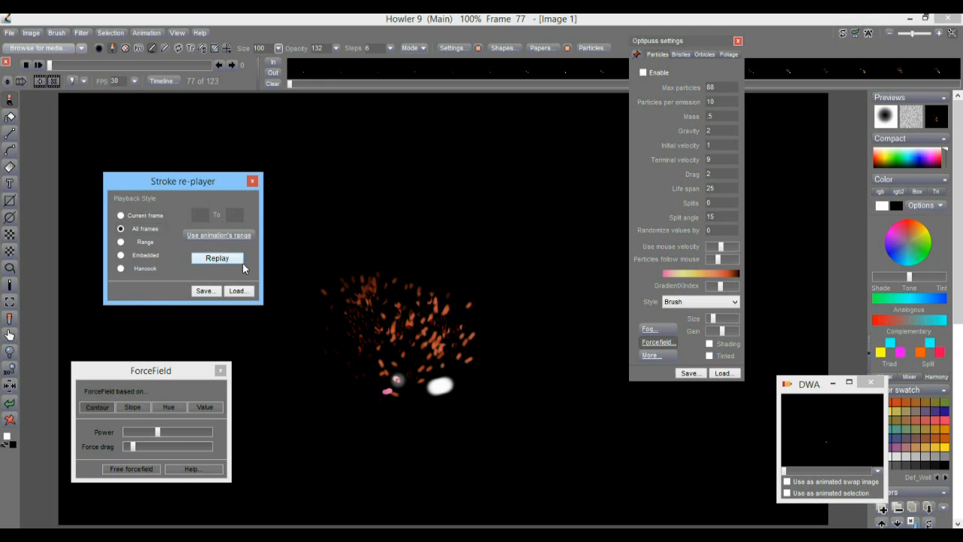
pyautogui.click(216, 261)
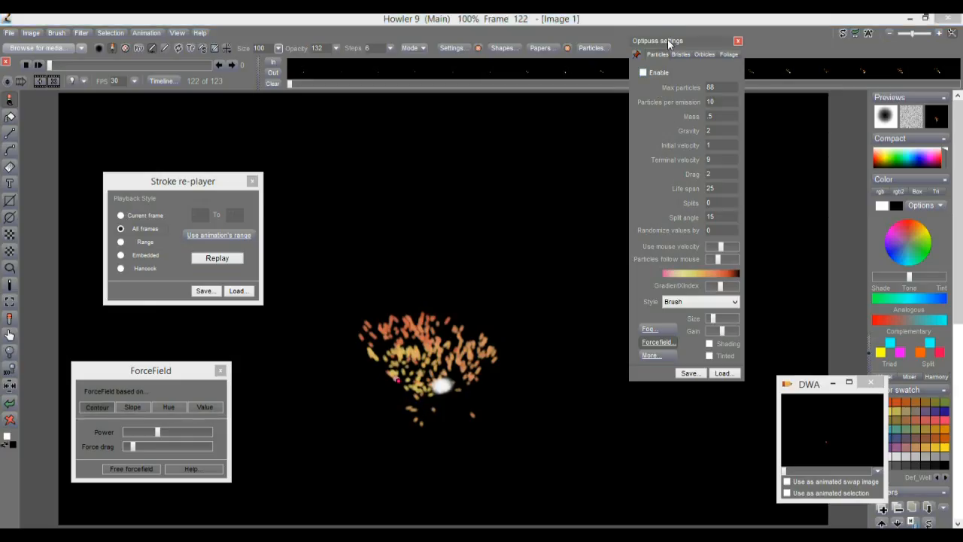
# Reselect the Large airbrush preset and enable particles for it in the Optipuss settings.
pyautogui.moveTo(670, 41); pyautogui.dragTo(682, 49)
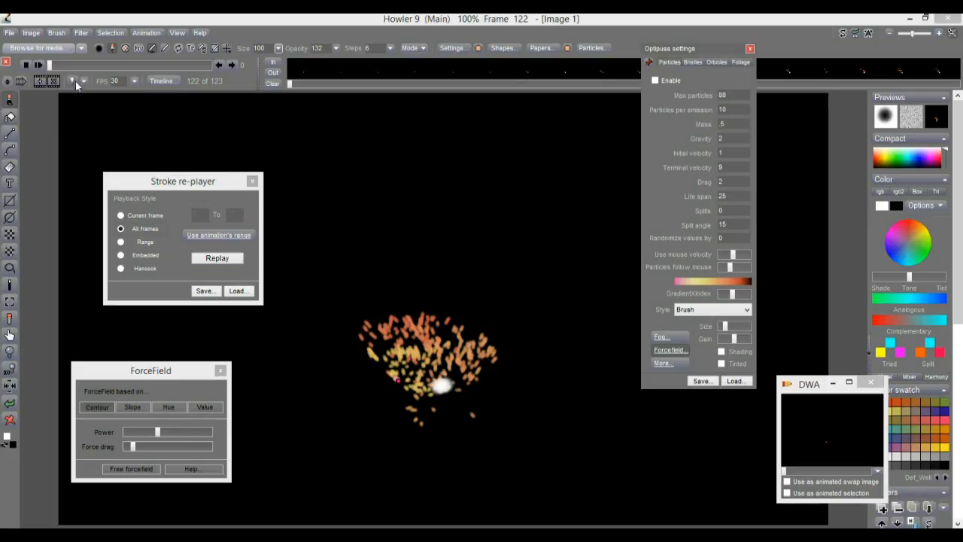
pyautogui.click(12, 99)
pyautogui.moveTo(58, 117)
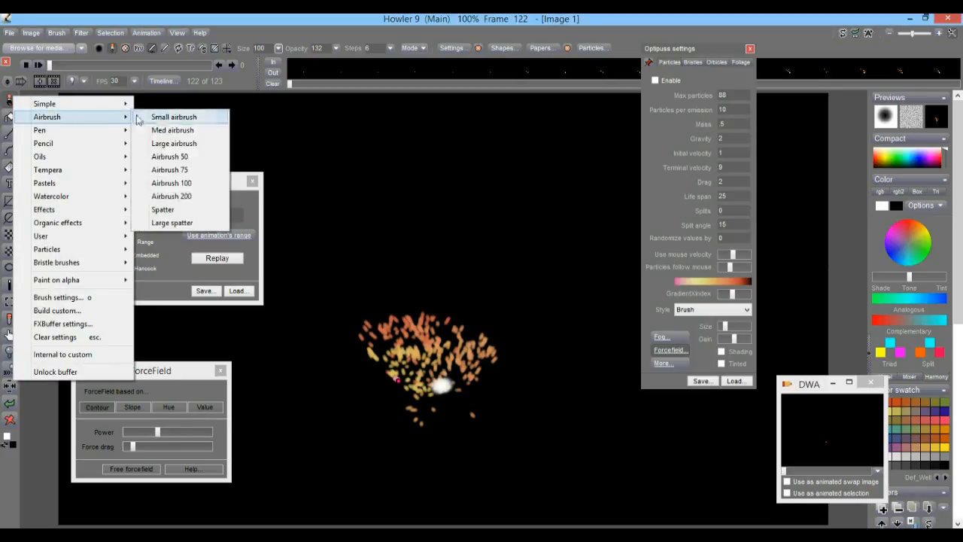
pyautogui.click(177, 143)
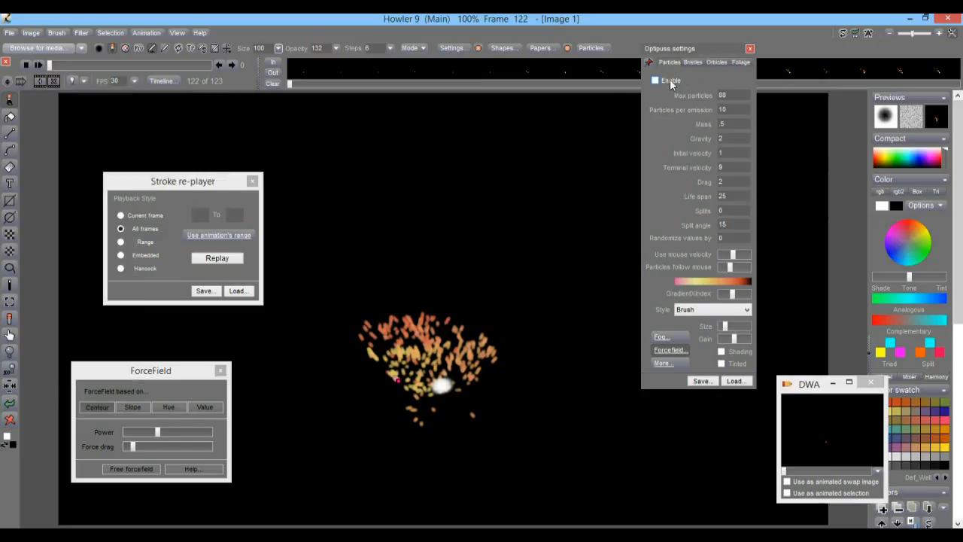
pyautogui.click(656, 80)
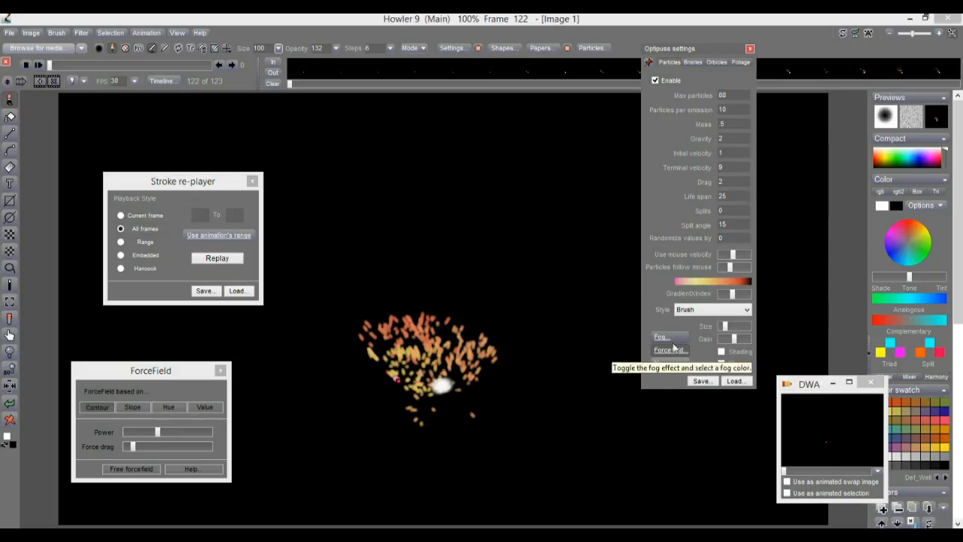
# Restore the stored animation in place of the current one and scrub to frame 99.
pyautogui.click(836, 438)
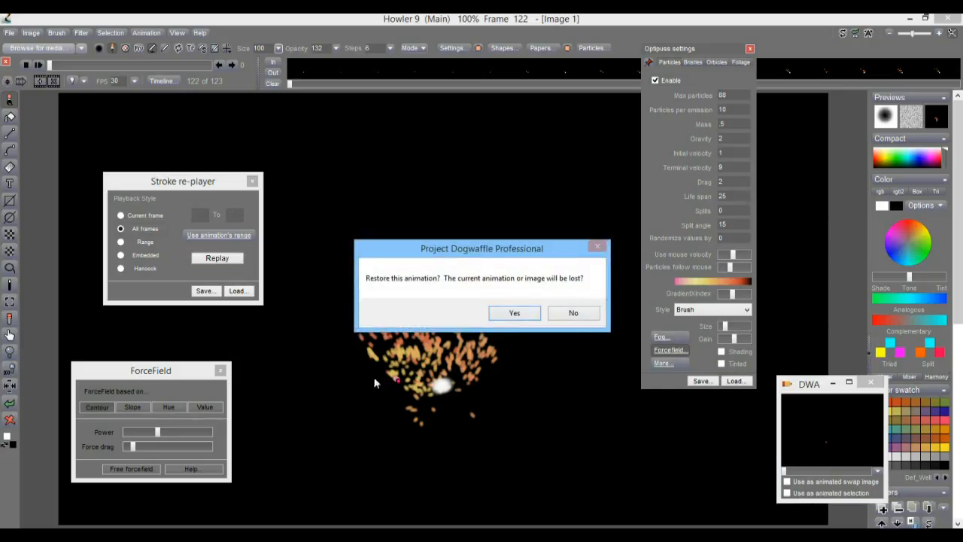
pyautogui.click(506, 313)
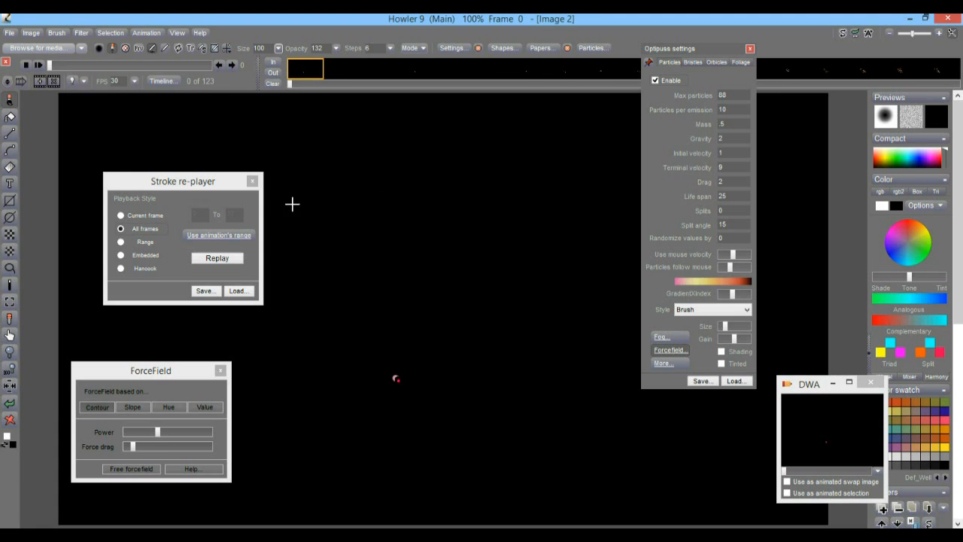
pyautogui.click(40, 64)
pyautogui.moveTo(82, 60); pyautogui.dragTo(181, 67)
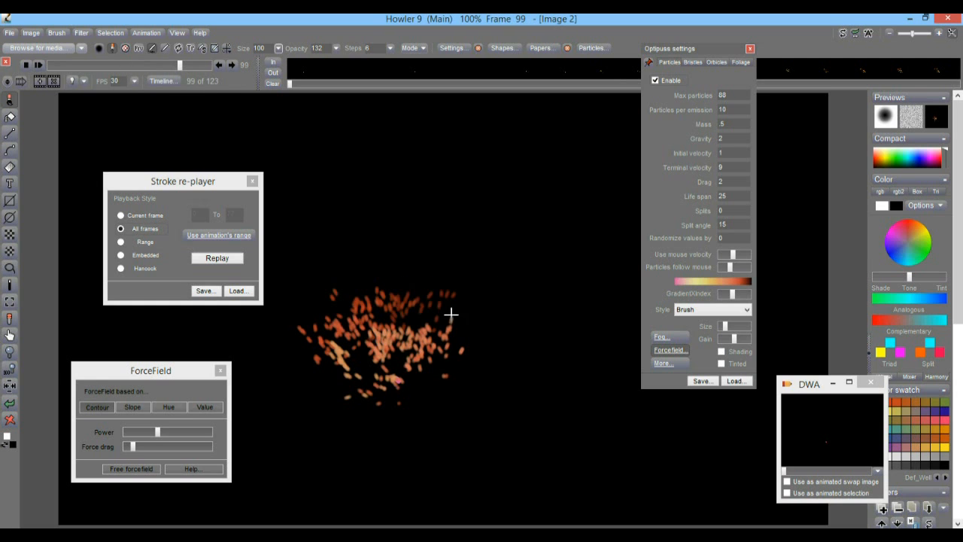
# Try a large airbrush particle stroke over the burst on frame 99 and undo it.
pyautogui.moveTo(391, 401)
pyautogui.mouseDown()
pyautogui.moveTo(384, 378)
pyautogui.moveTo(387, 408)
pyautogui.moveTo(372, 405)
pyautogui.moveTo(381, 373)
pyautogui.moveTo(377, 395)
pyautogui.moveTo(404, 402)
pyautogui.mouseUp()
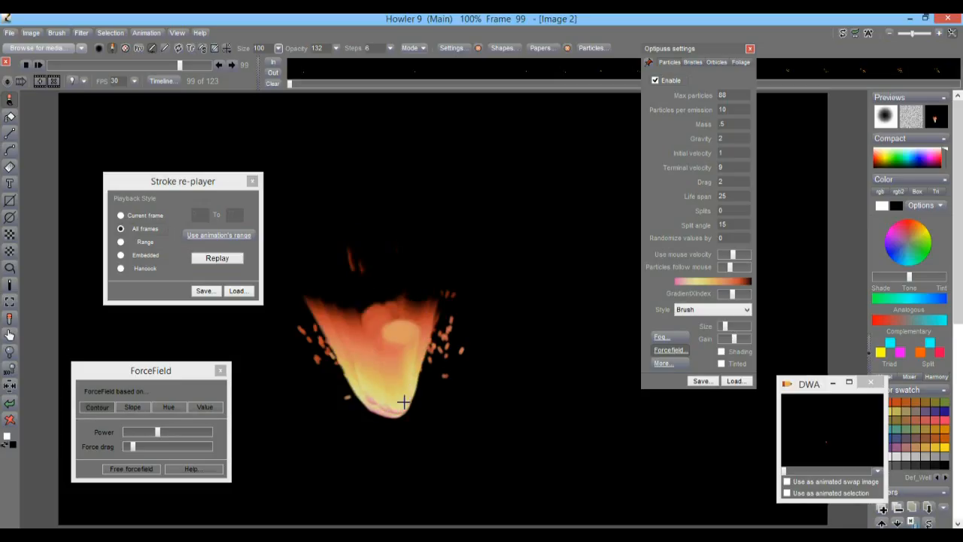
pyautogui.click(13, 405)
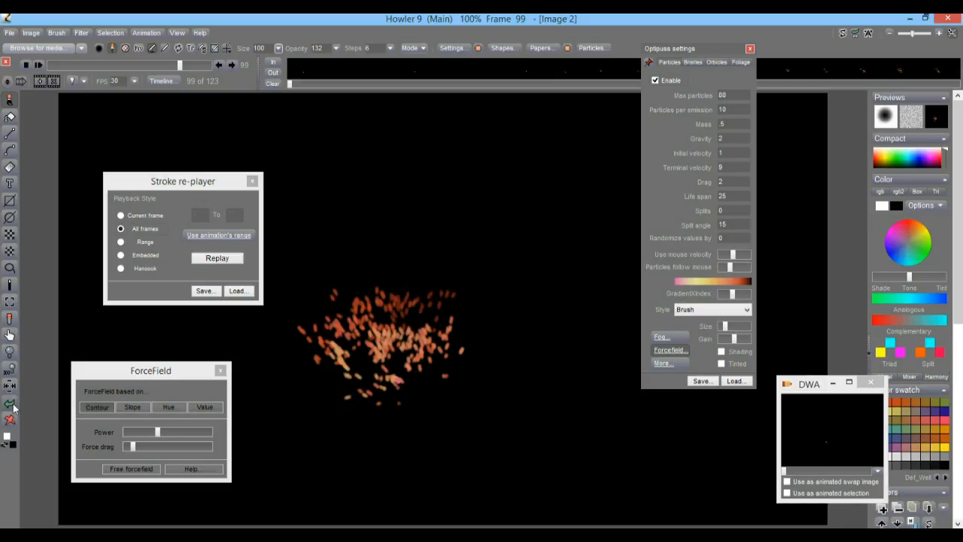
# Close the ForceField dialog and jump to the swap image.
pyautogui.click(216, 370)
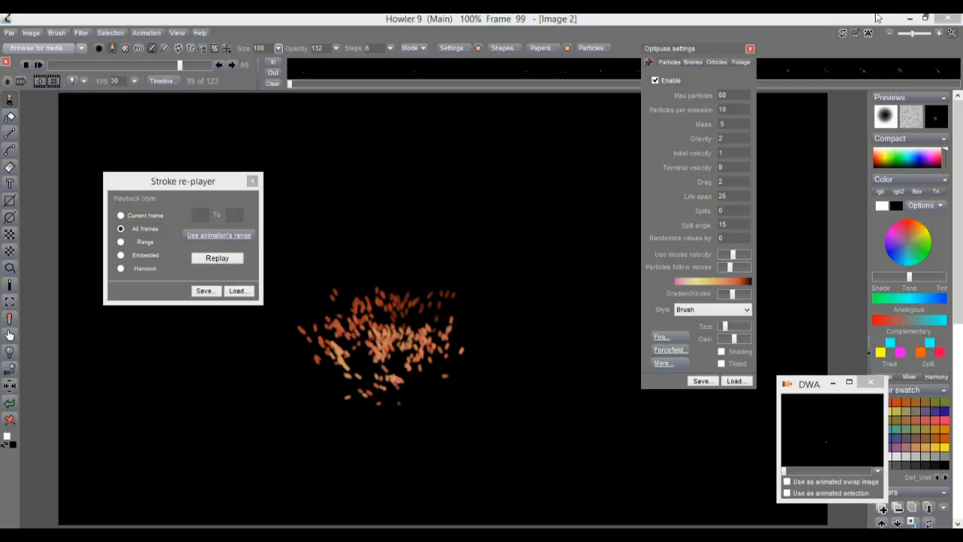
pyautogui.click(844, 35)
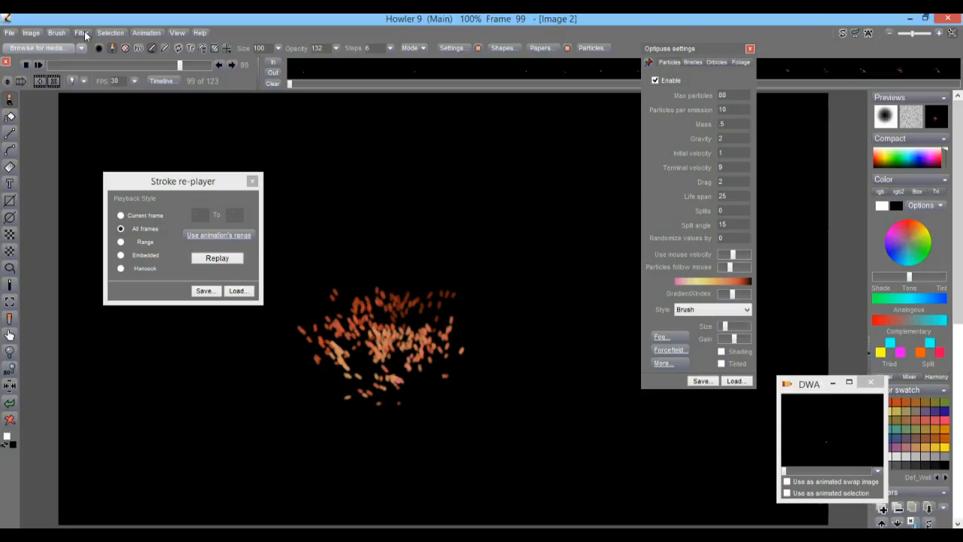
pyautogui.click(844, 33)
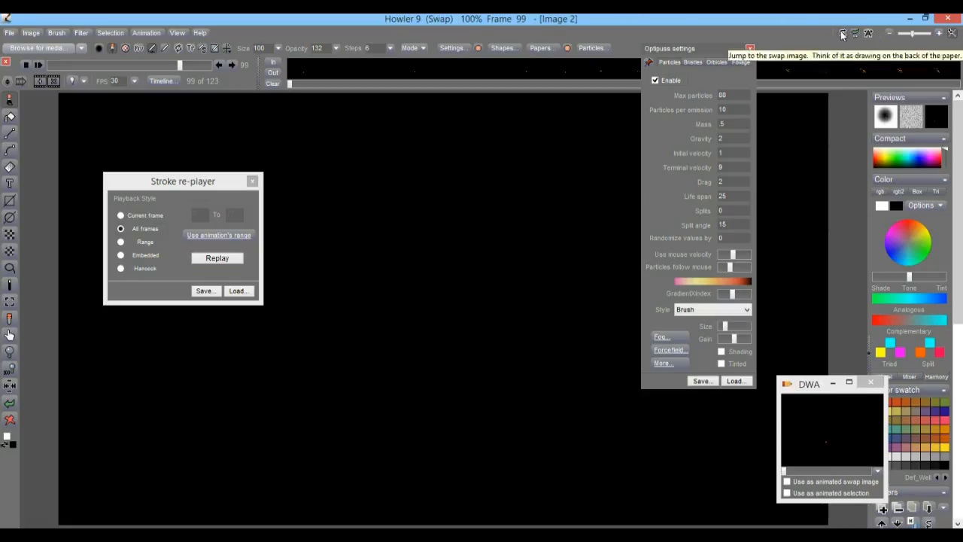
# Render a Cold lava texture on the swap image with the scale raised to its maximum.
pyautogui.click(83, 33)
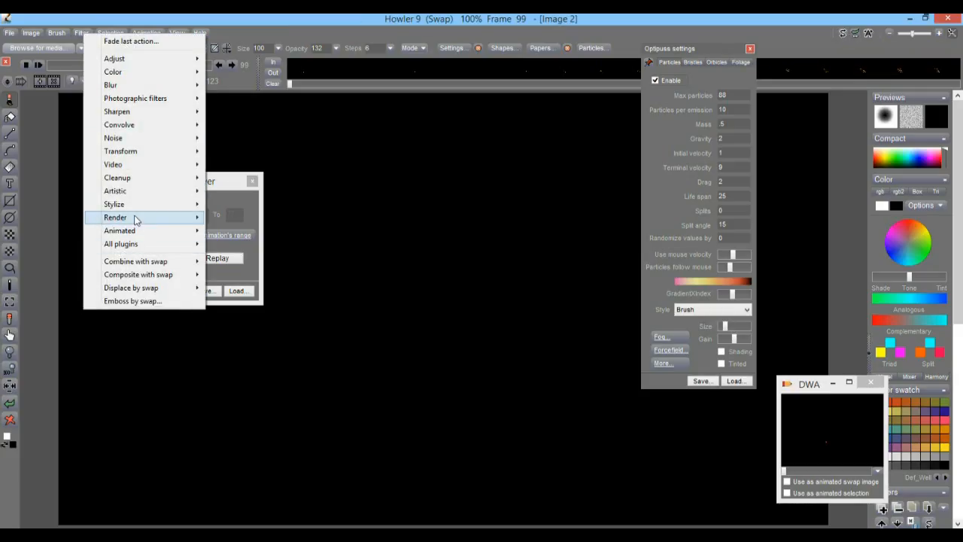
pyautogui.moveTo(136, 220)
pyautogui.click(256, 324)
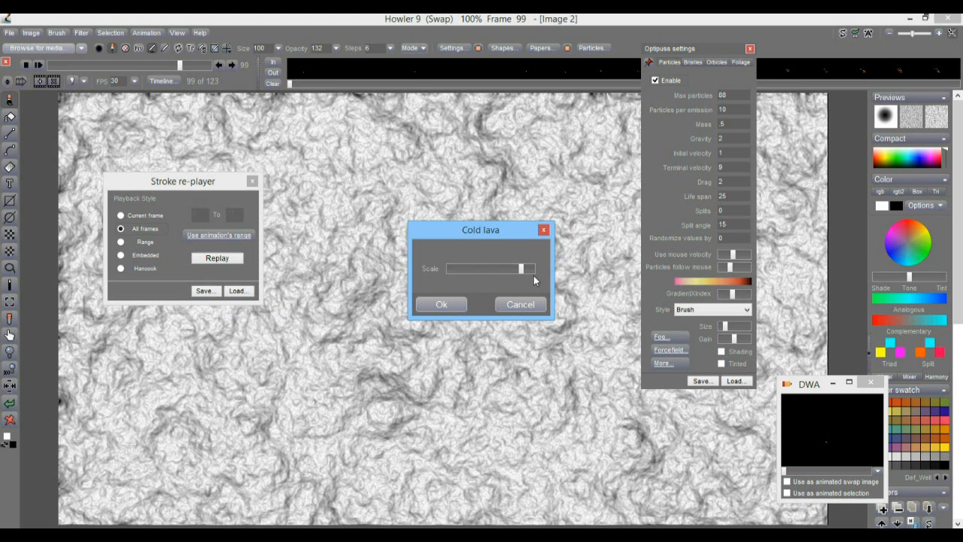
pyautogui.moveTo(522, 269); pyautogui.dragTo(536, 269)
pyautogui.click(456, 305)
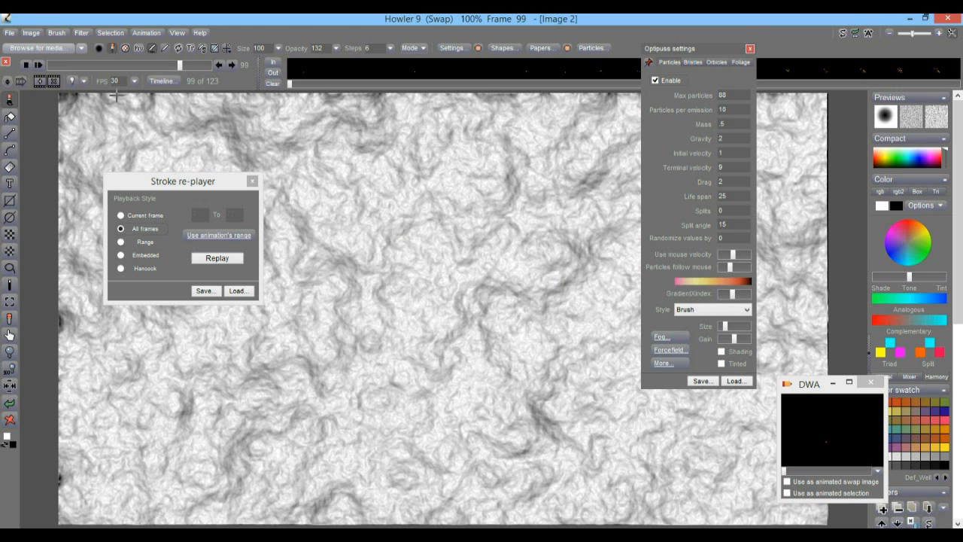
# Store a copy of the lava texture image and shift its thumbnail window slightly.
pyautogui.click(47, 35)
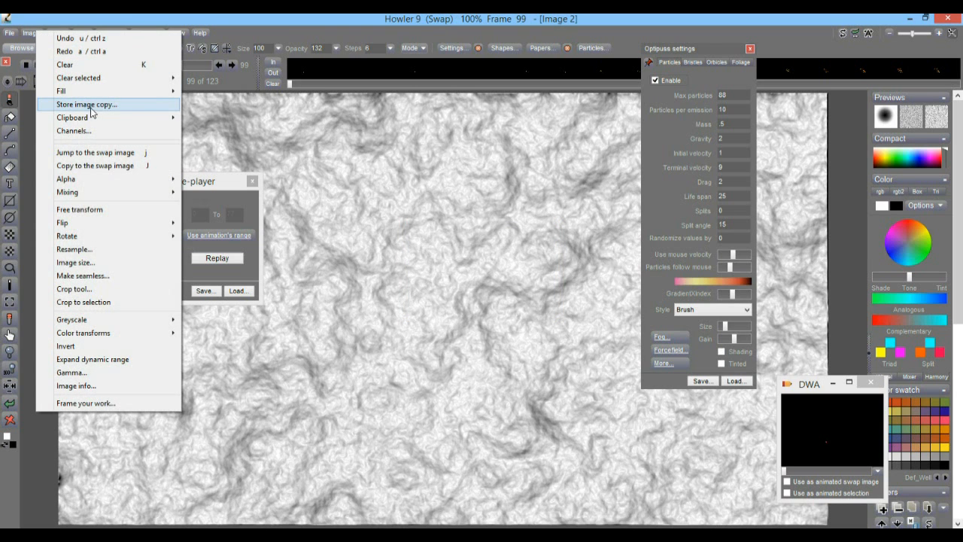
pyautogui.click(89, 104)
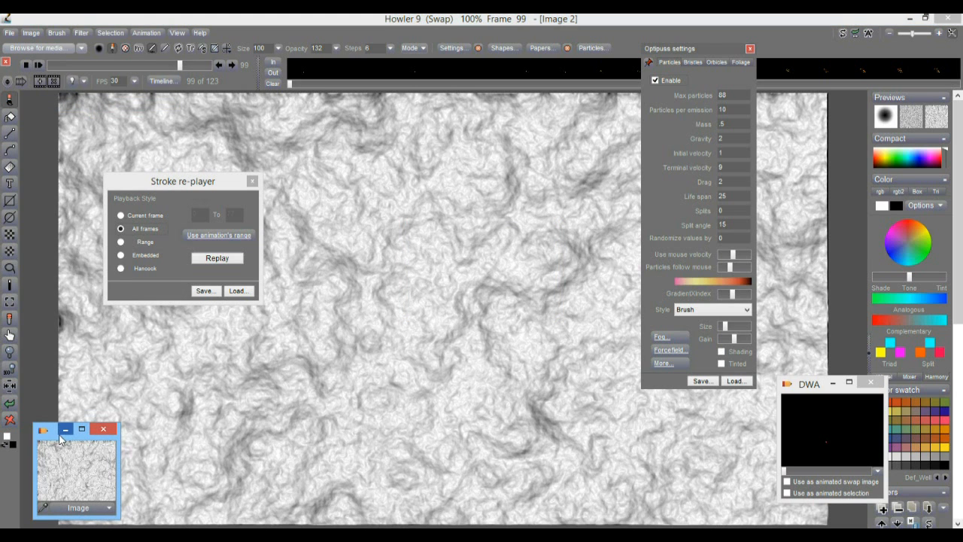
pyautogui.moveTo(54, 439); pyautogui.dragTo(49, 416)
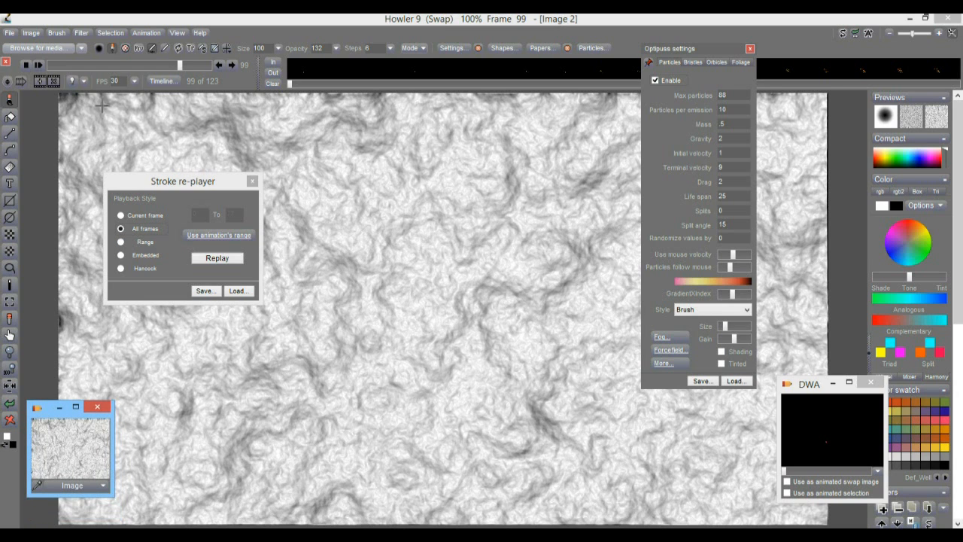
# Create a contour-based force field from the lava texture and slightly raise its power and force drag.
pyautogui.click(672, 351)
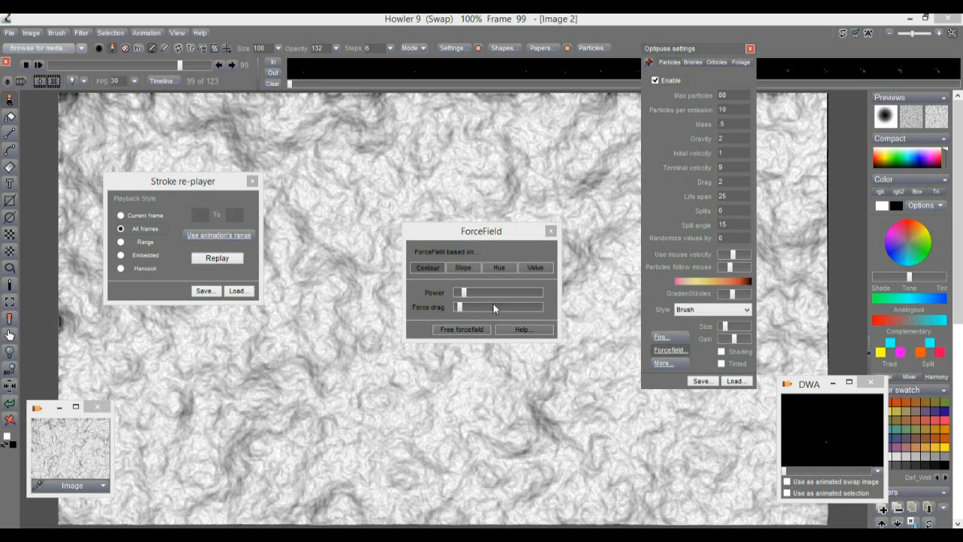
pyautogui.moveTo(469, 240); pyautogui.dragTo(217, 387)
pyautogui.moveTo(220, 455); pyautogui.dragTo(230, 454)
# Paint particle strokes near the middle of the lava texture, reducing the brush size to 74 between strokes.
pyautogui.moveTo(416, 392)
pyautogui.mouseDown()
pyautogui.moveTo(441, 386)
pyautogui.moveTo(439, 404)
pyautogui.moveTo(415, 390)
pyautogui.moveTo(461, 382)
pyautogui.mouseUp()
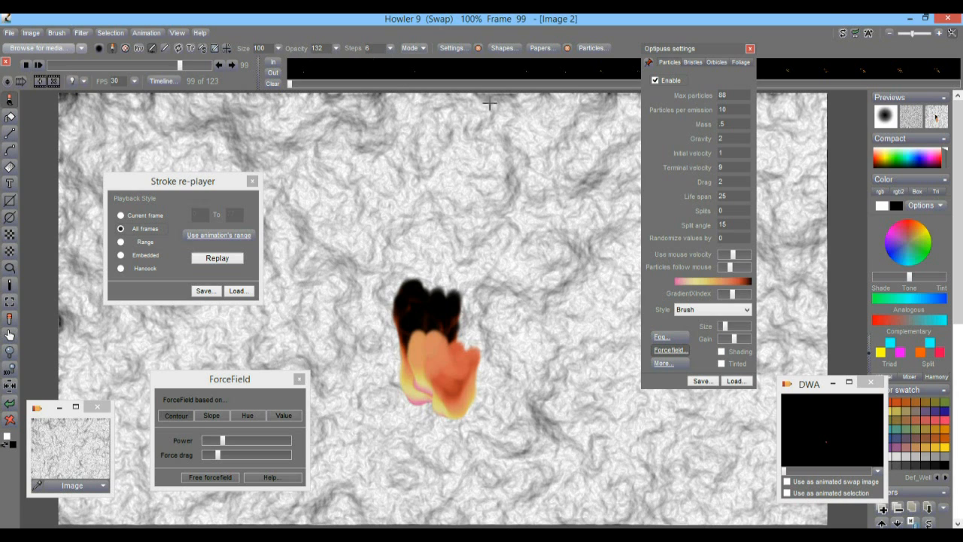
pyautogui.moveTo(278, 50); pyautogui.dragTo(262, 65)
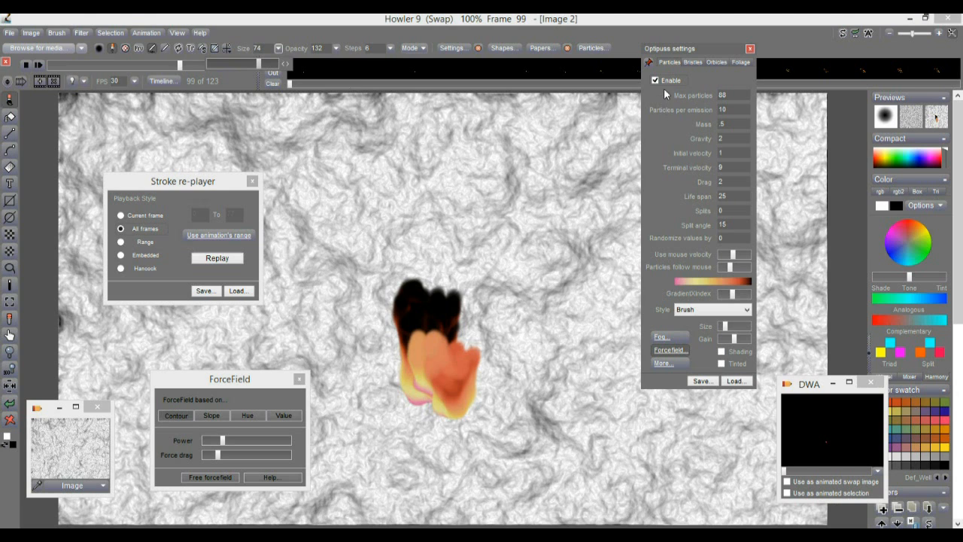
pyautogui.moveTo(412, 368)
pyautogui.mouseDown()
pyautogui.moveTo(390, 387)
pyautogui.moveTo(420, 383)
pyautogui.moveTo(242, 445)
pyautogui.moveTo(436, 396)
pyautogui.moveTo(414, 387)
pyautogui.mouseUp()
# Raise the force field's power to just under halfway, set the particle life span to 33, and paint another stroke over the burst.
pyautogui.click(243, 449)
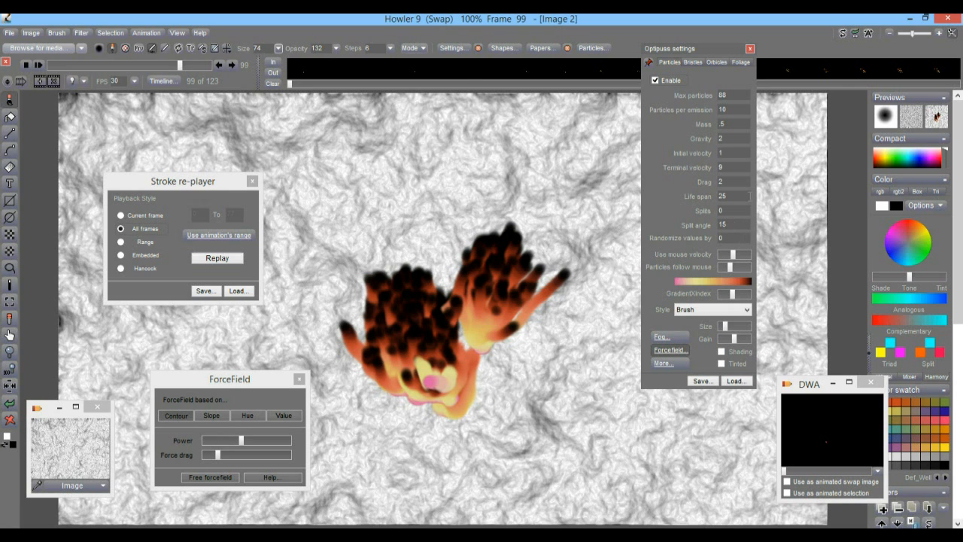
pyautogui.click(732, 196)
pyautogui.write('33')
pyautogui.moveTo(434, 384)
pyautogui.mouseDown()
pyautogui.moveTo(413, 395)
pyautogui.moveTo(423, 372)
pyautogui.mouseUp()
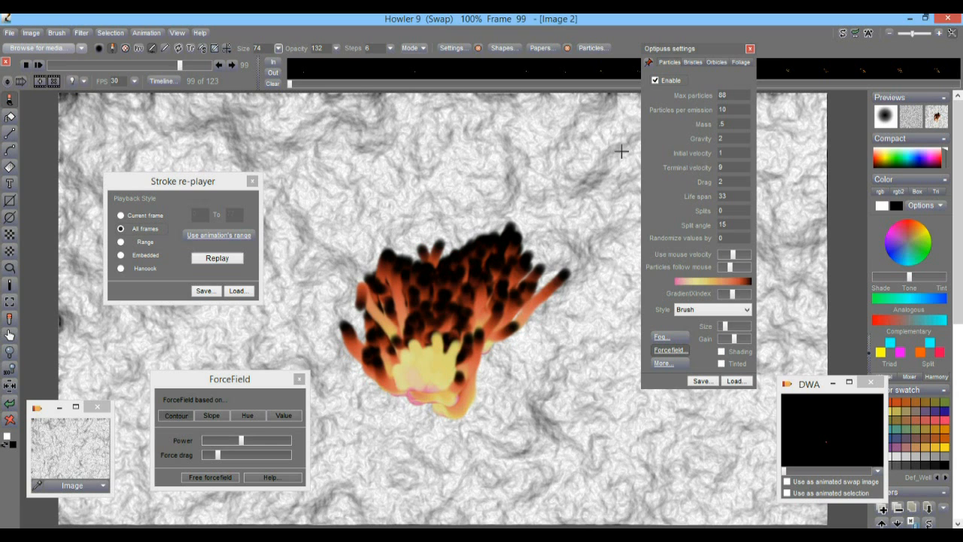
# Return from the swap image to the main animation, go to frame 26, and paint a test particle stroke, undoing it.
pyautogui.click(844, 34)
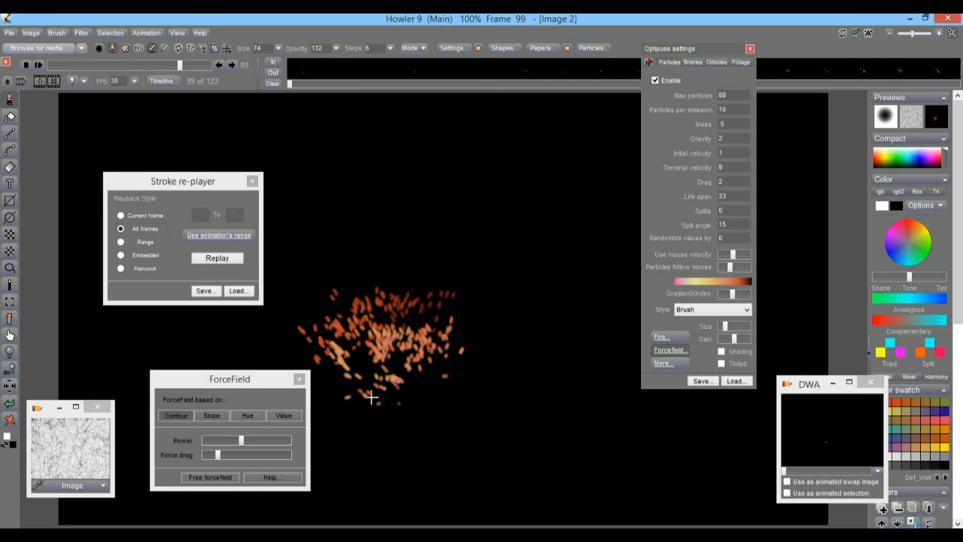
pyautogui.moveTo(152, 63); pyautogui.dragTo(83, 79)
pyautogui.moveTo(402, 384)
pyautogui.mouseDown()
pyautogui.moveTo(382, 393)
pyautogui.moveTo(406, 398)
pyautogui.moveTo(395, 397)
pyautogui.mouseUp()
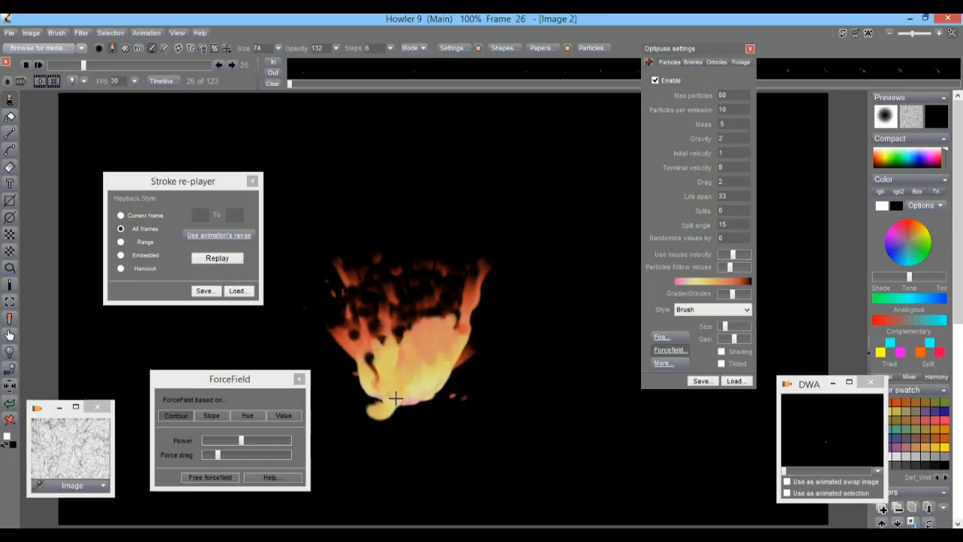
pyautogui.click(8, 402)
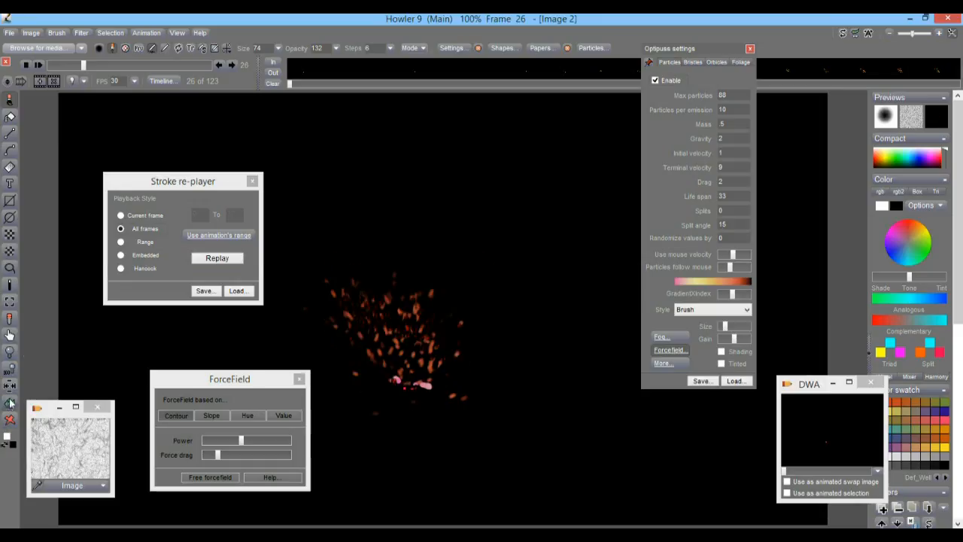
# Replay the particle stroke across all frames, play the animation, and stop it at frame 19.
pyautogui.click(132, 217)
pyautogui.click(138, 231)
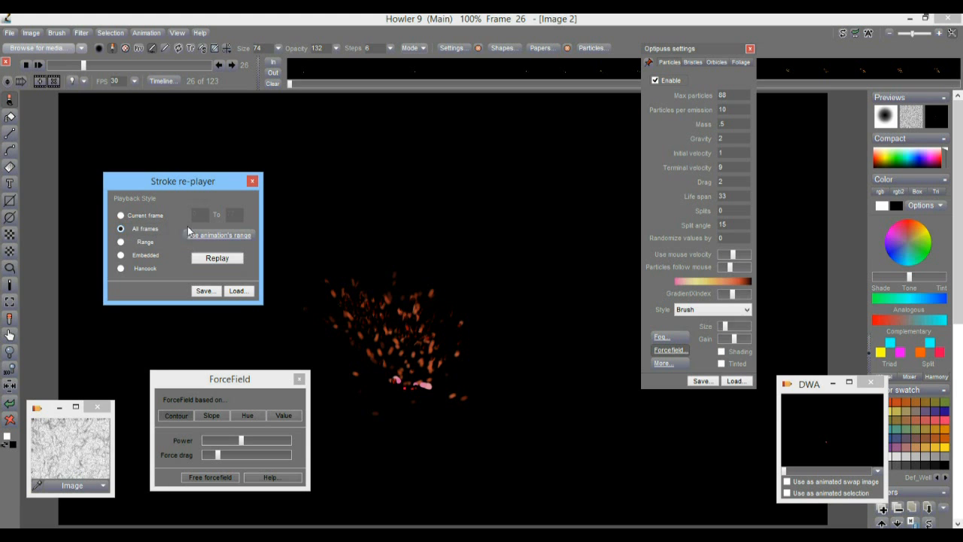
pyautogui.click(229, 259)
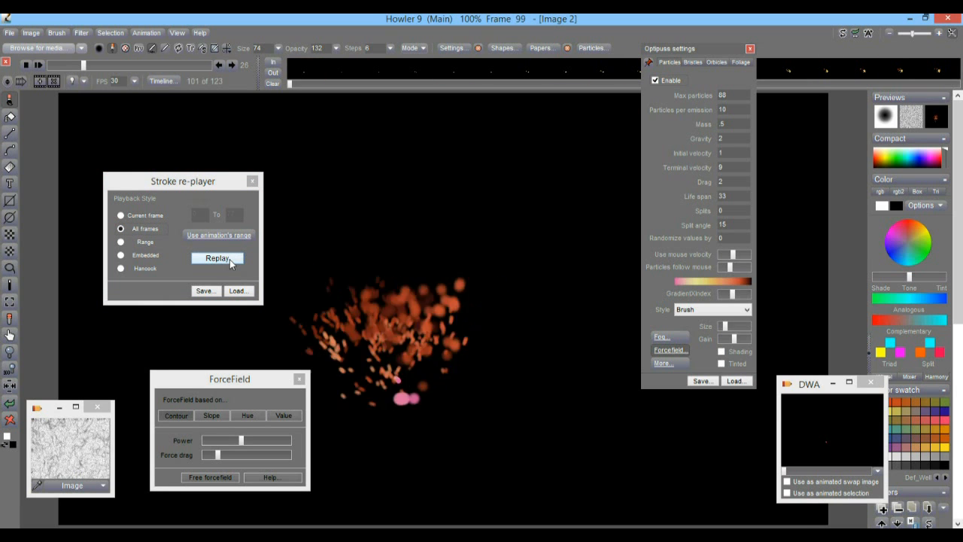
pyautogui.click(40, 66)
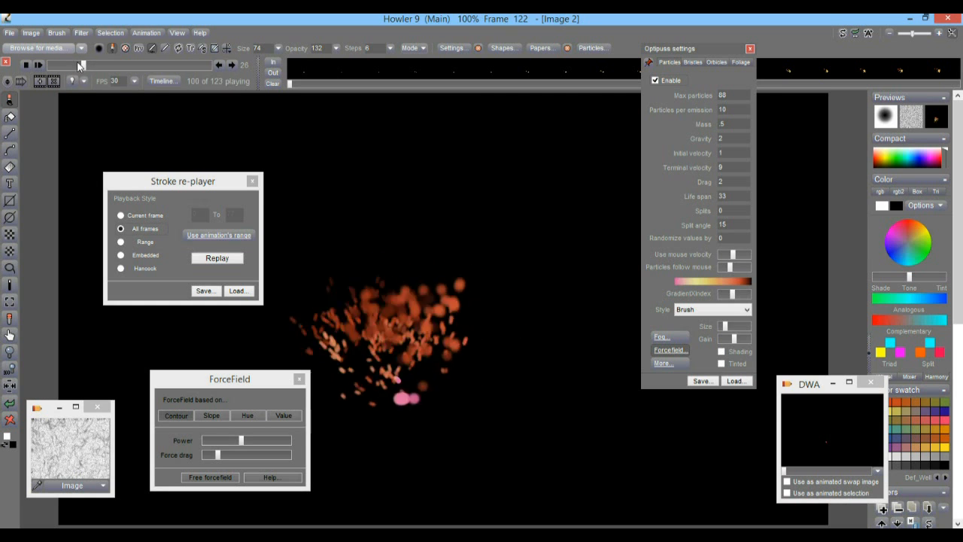
pyautogui.moveTo(81, 65); pyautogui.dragTo(79, 67)
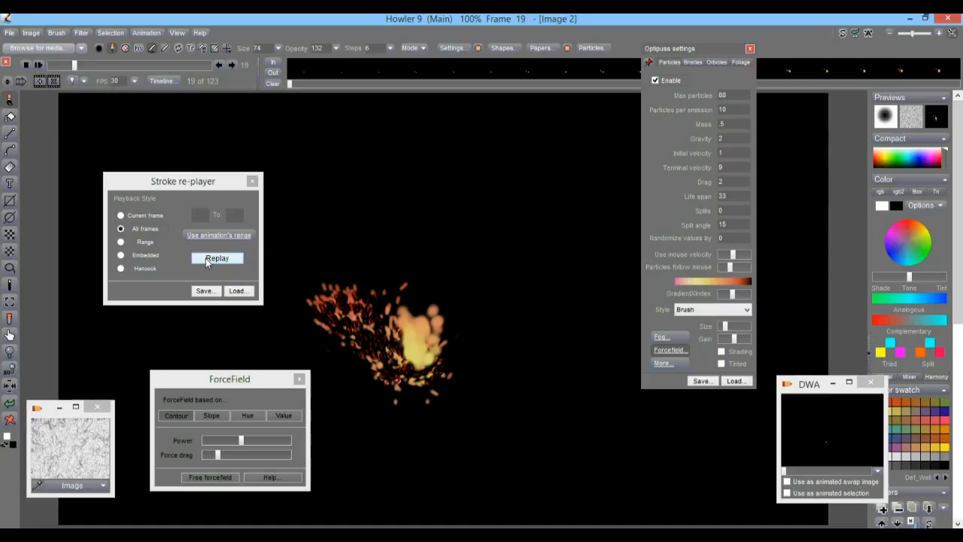
# Set the particle life span to 55 and value randomization to 1, replay the stroke on all frames, and play the result.
pyautogui.moveTo(737, 195); pyautogui.dragTo(704, 198)
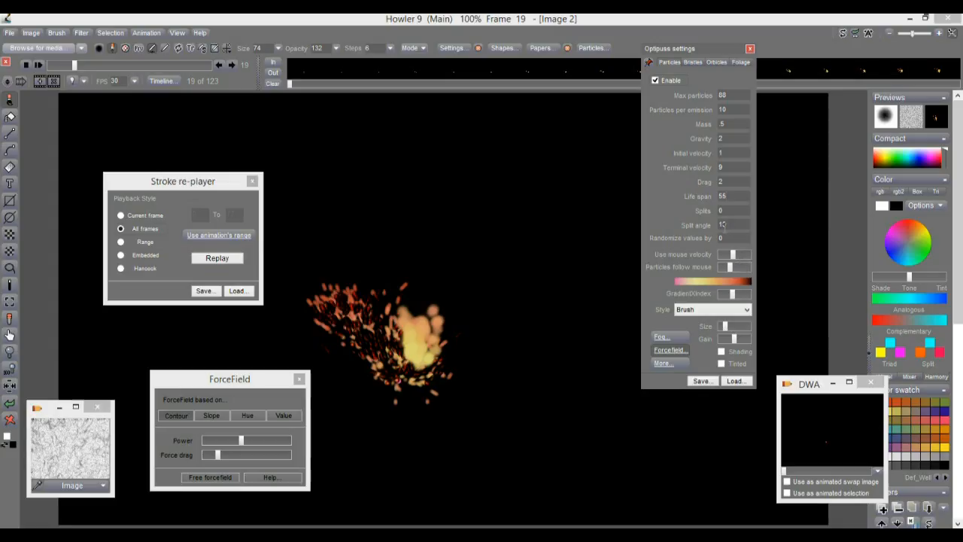
pyautogui.write('1')
pyautogui.click(238, 257)
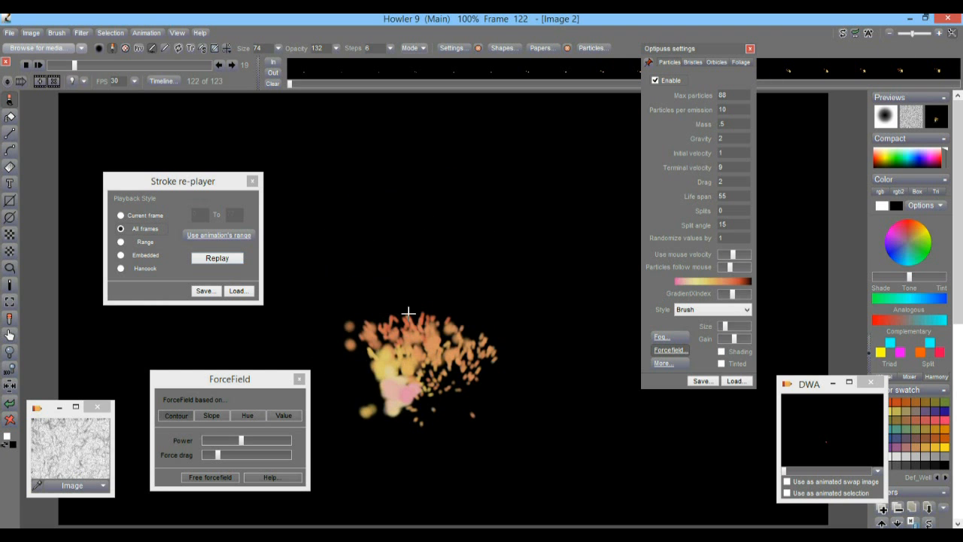
pyautogui.click(38, 65)
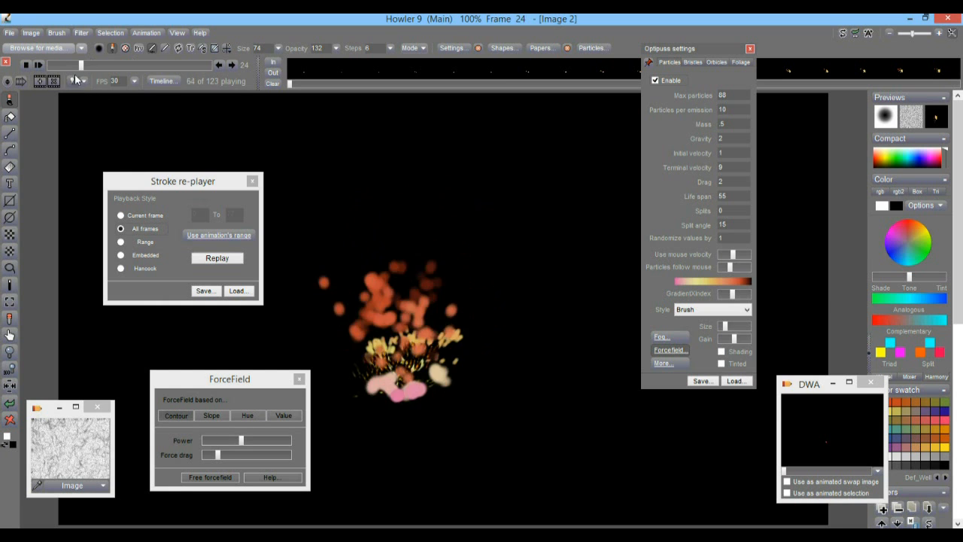
pyautogui.moveTo(77, 66)
pyautogui.mouseDown()
pyautogui.moveTo(135, 66)
pyautogui.moveTo(60, 67)
pyautogui.moveTo(83, 66)
pyautogui.mouseUp()
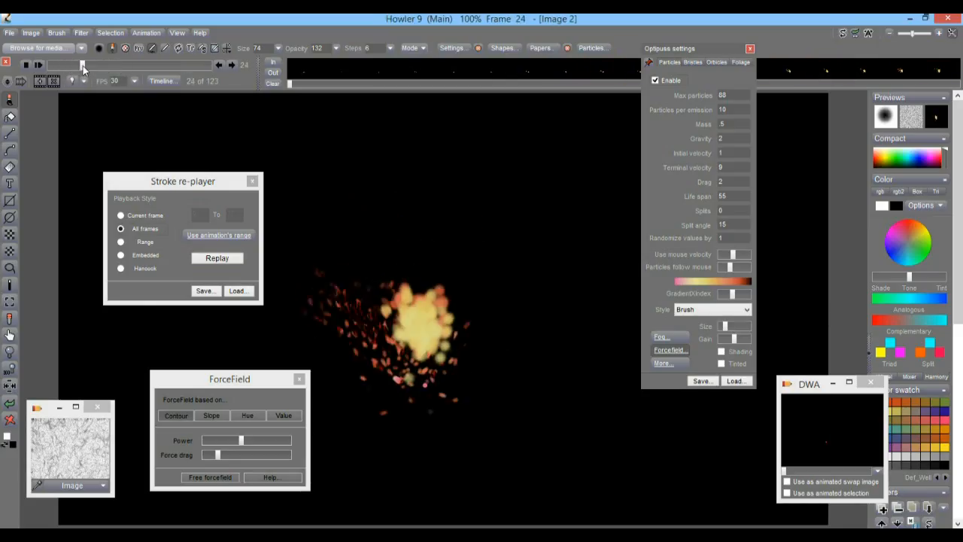
# Store the uncropped 123-frame particle animation to disc.
pyautogui.click(147, 33)
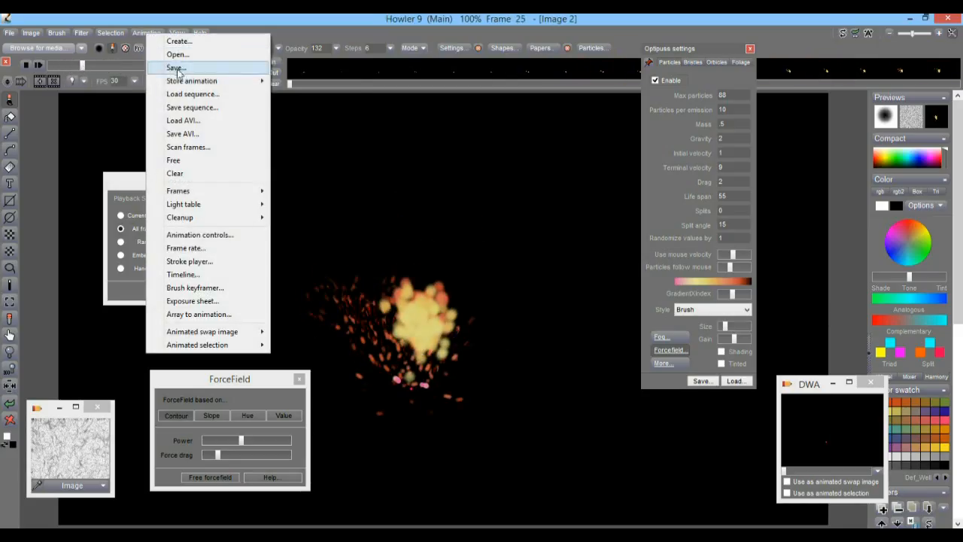
pyautogui.moveTo(241, 80)
pyautogui.click(304, 95)
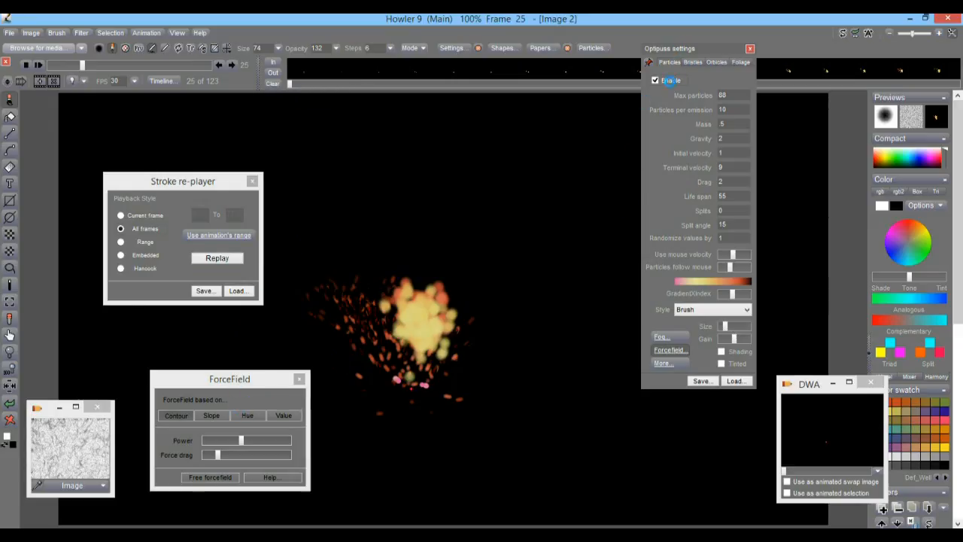
# Disable particles, free the force field, and close the particle, force field and stroke re-player windows, moving the stored animation's thumbnail aside.
pyautogui.click(671, 82)
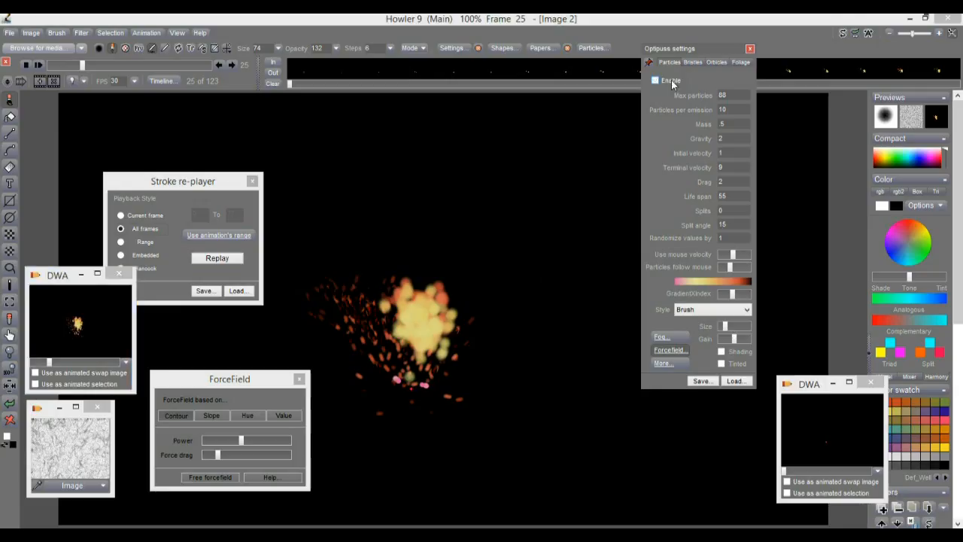
pyautogui.click(750, 50)
pyautogui.moveTo(54, 281); pyautogui.dragTo(779, 337)
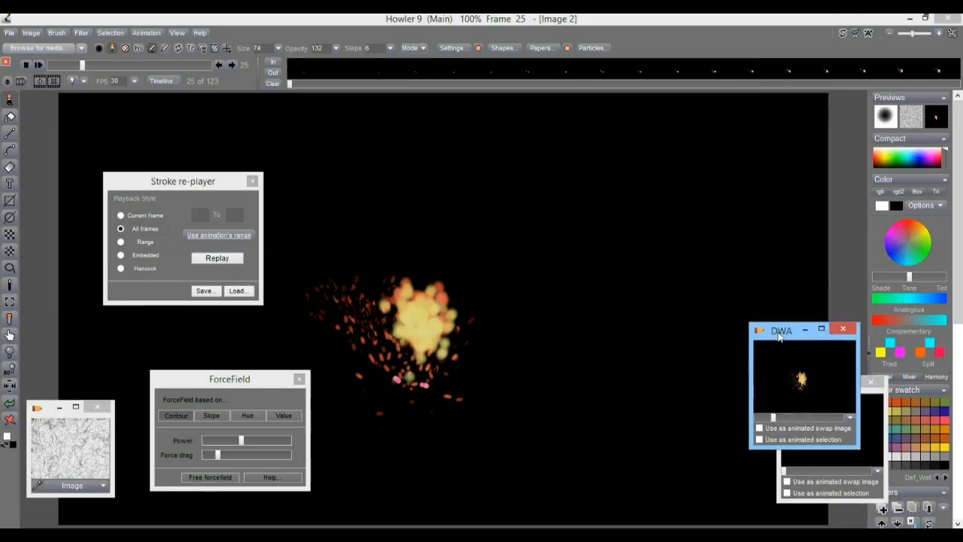
pyautogui.click(208, 480)
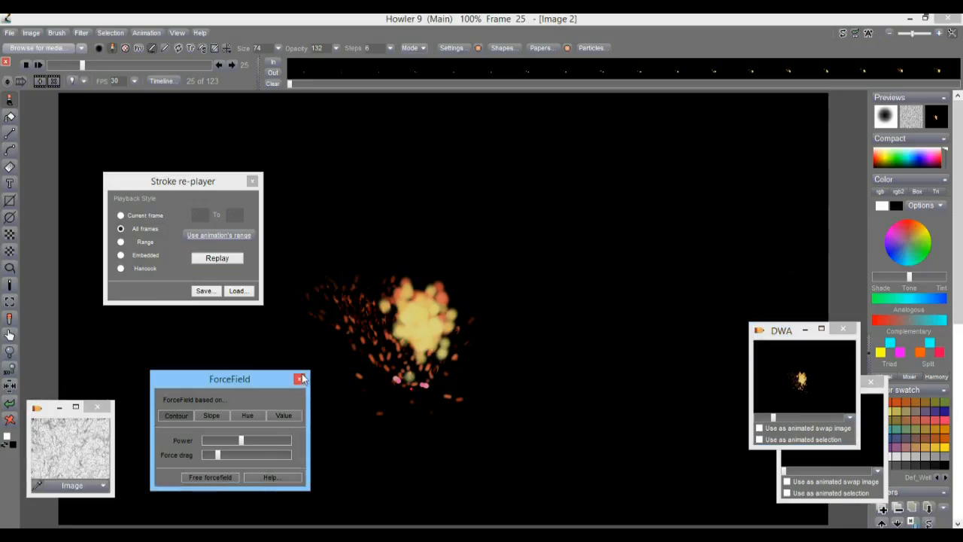
pyautogui.click(300, 378)
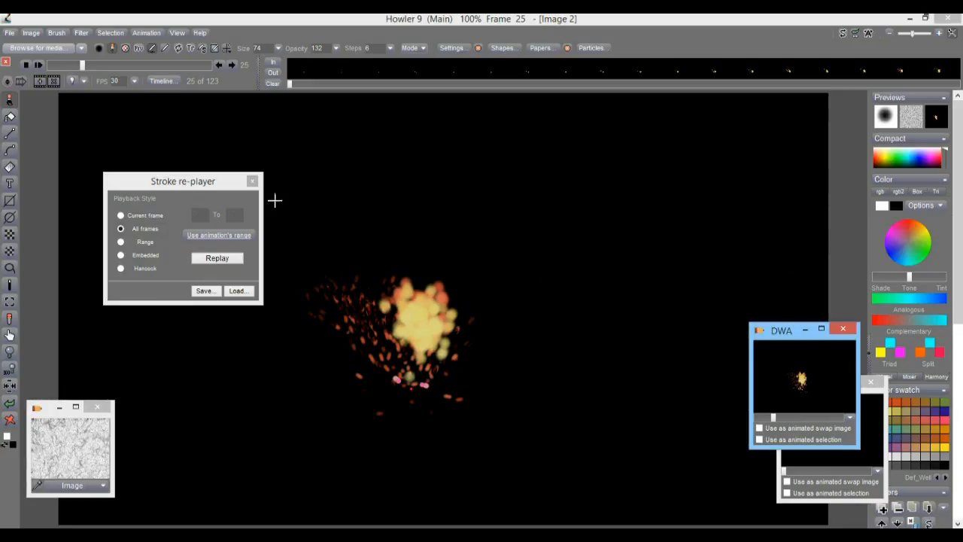
pyautogui.click(252, 180)
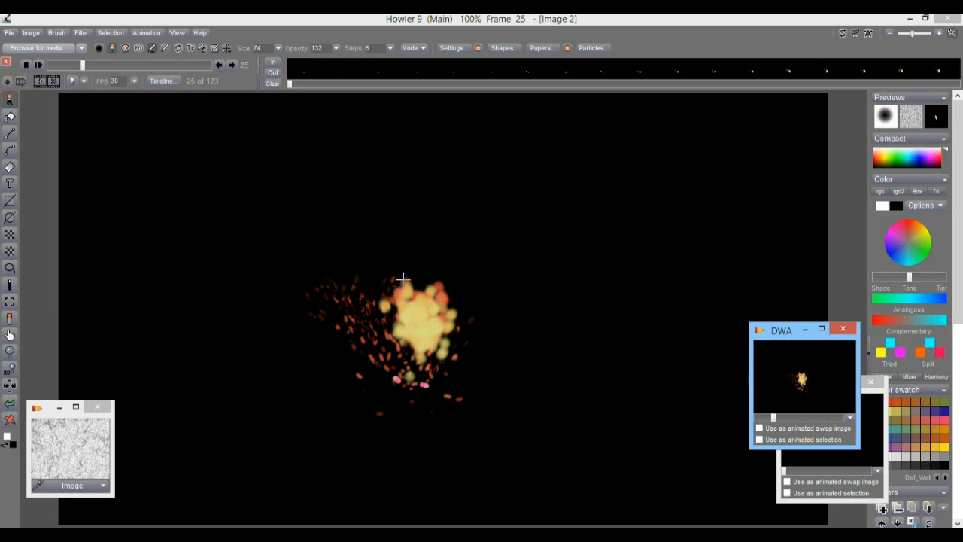
# Go to frame 53, start the Crop tool, and narrow the crop frame horizontally around the particle burst.
pyautogui.moveTo(82, 65)
pyautogui.mouseDown()
pyautogui.moveTo(72, 66)
pyautogui.moveTo(107, 65)
pyautogui.moveTo(77, 65)
pyautogui.moveTo(93, 66)
pyautogui.mouseUp()
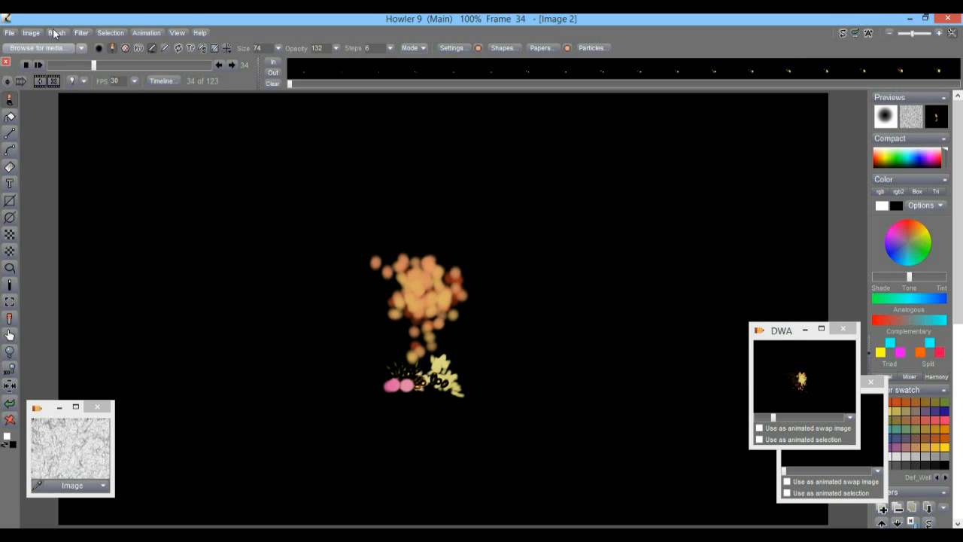
pyautogui.moveTo(91, 66); pyautogui.dragTo(143, 69)
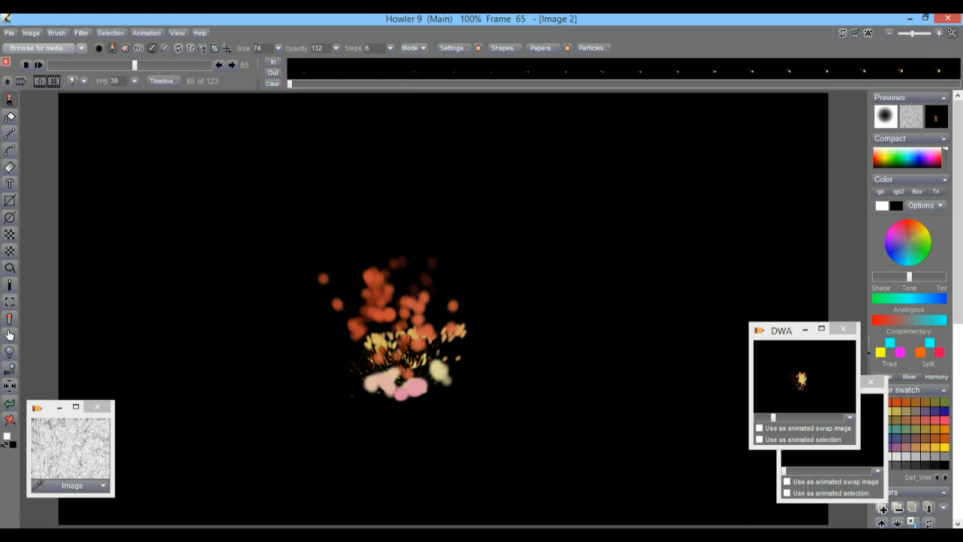
pyautogui.moveTo(128, 68)
pyautogui.mouseDown()
pyautogui.moveTo(50, 67)
pyautogui.moveTo(149, 69)
pyautogui.moveTo(102, 68)
pyautogui.moveTo(119, 68)
pyautogui.mouseUp()
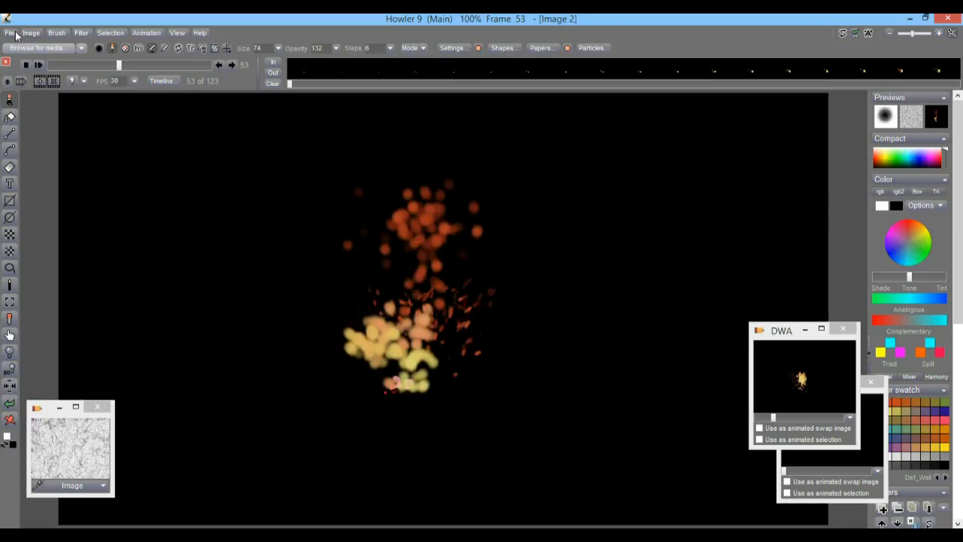
pyautogui.click(30, 33)
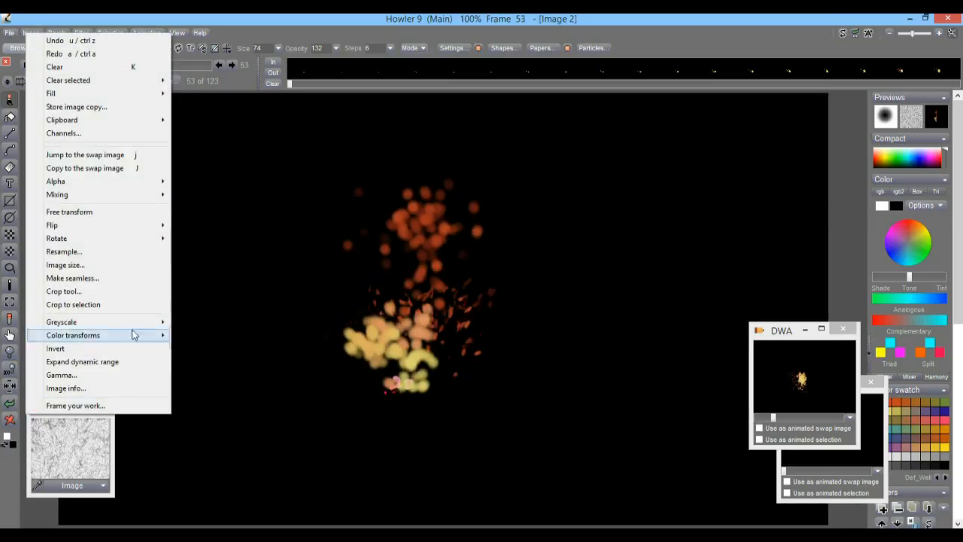
pyautogui.click(63, 291)
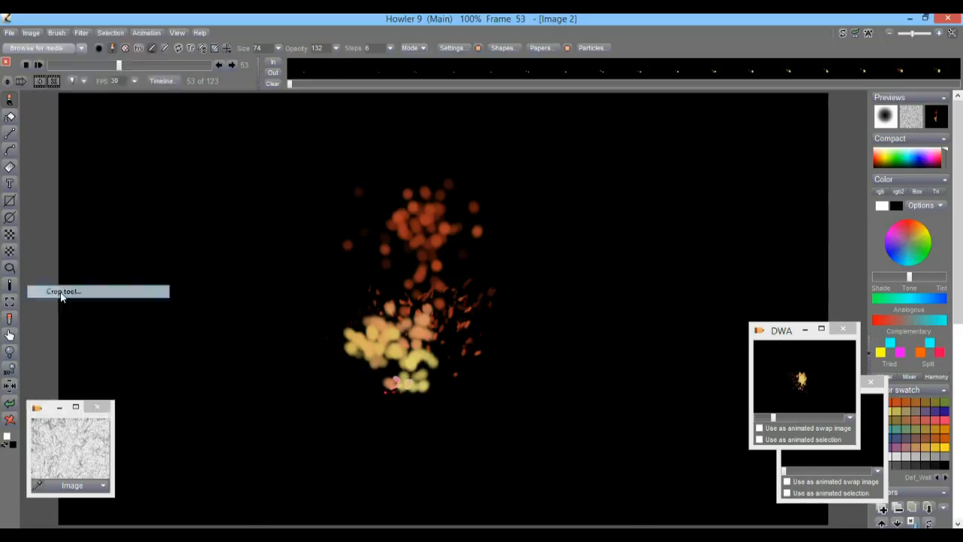
pyautogui.moveTo(831, 315); pyautogui.dragTo(667, 317)
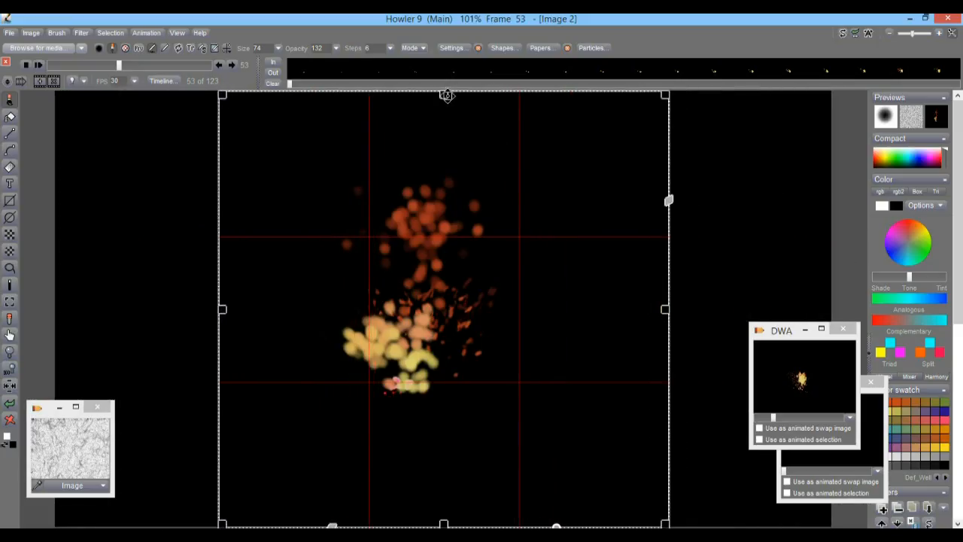
# Reduce the crop frame's height, center it on the burst, and crop the animation to about 740 by 608 pixels.
pyautogui.moveTo(445, 99); pyautogui.dragTo(446, 106)
pyautogui.moveTo(471, 267); pyautogui.dragTo(447, 279)
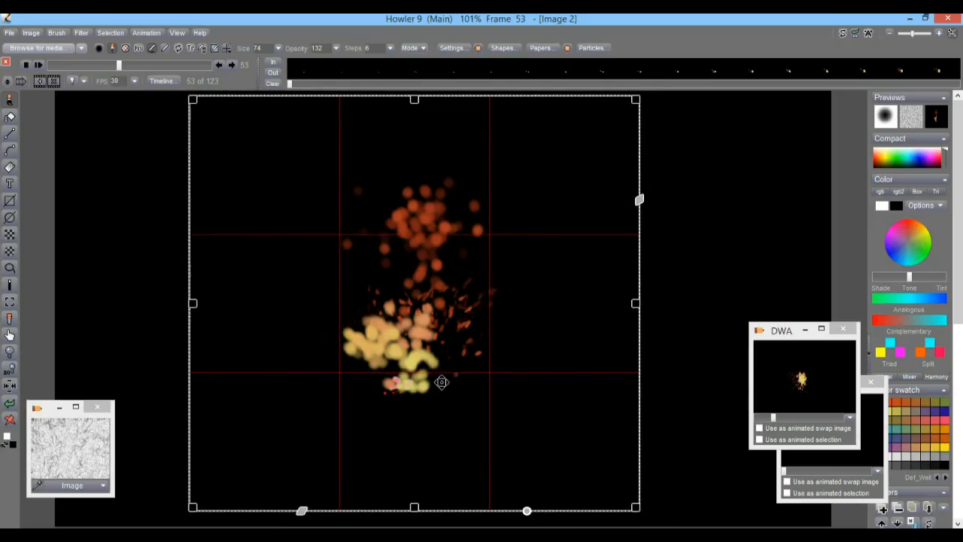
pyautogui.moveTo(414, 508); pyautogui.dragTo(415, 473)
pyautogui.moveTo(426, 415); pyautogui.dragTo(431, 381)
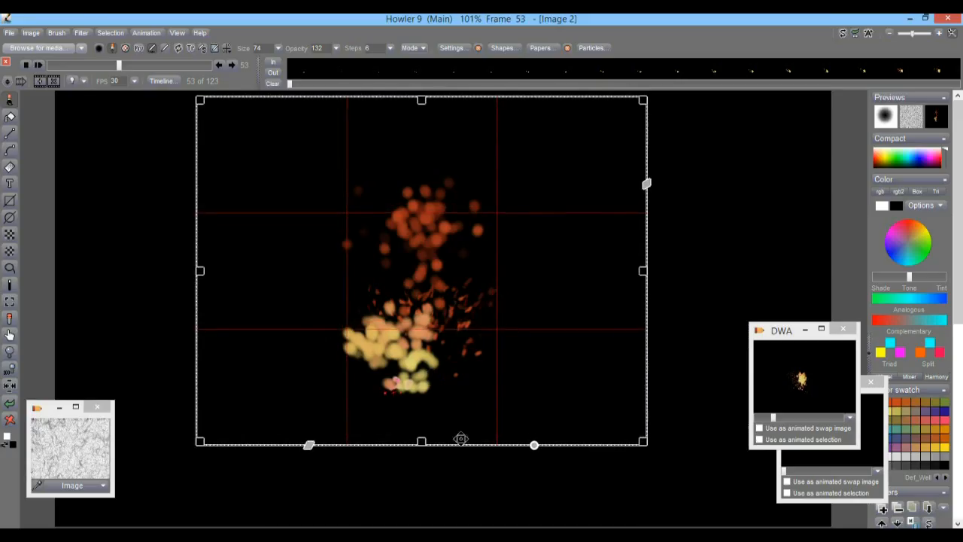
pyautogui.moveTo(424, 449); pyautogui.dragTo(422, 457)
pyautogui.moveTo(436, 340)
pyautogui.mouseDown()
pyautogui.moveTo(430, 361)
pyautogui.moveTo(435, 353)
pyautogui.mouseUp()
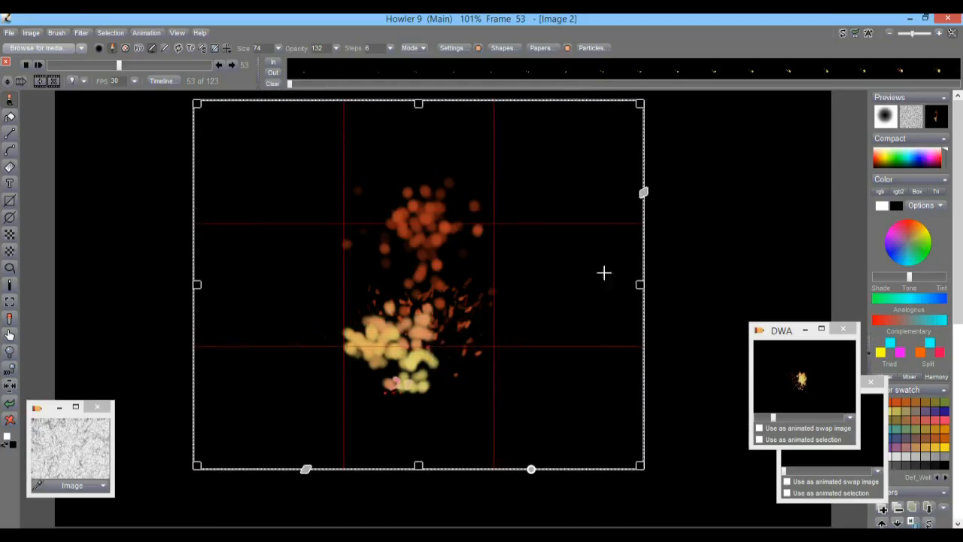
pyautogui.rightClick(262, 151)
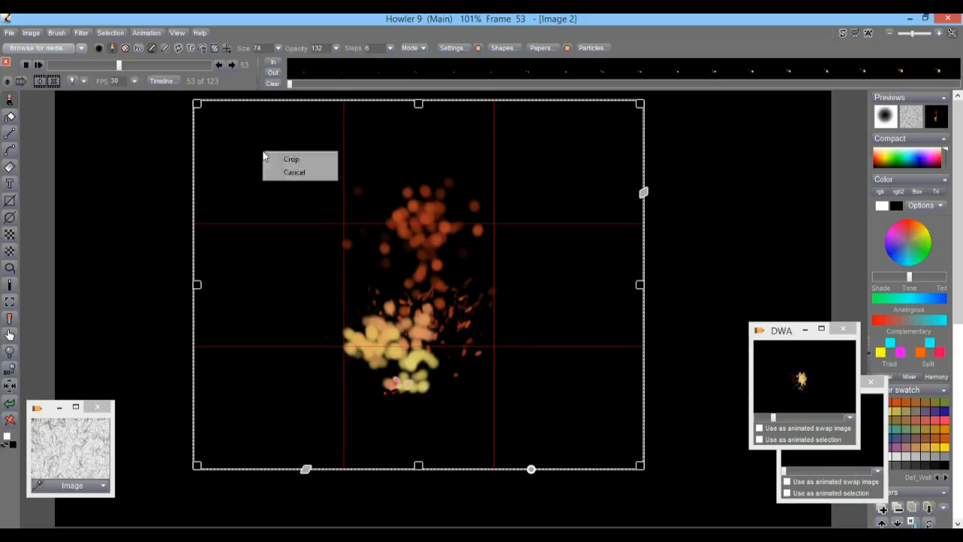
pyautogui.click(293, 160)
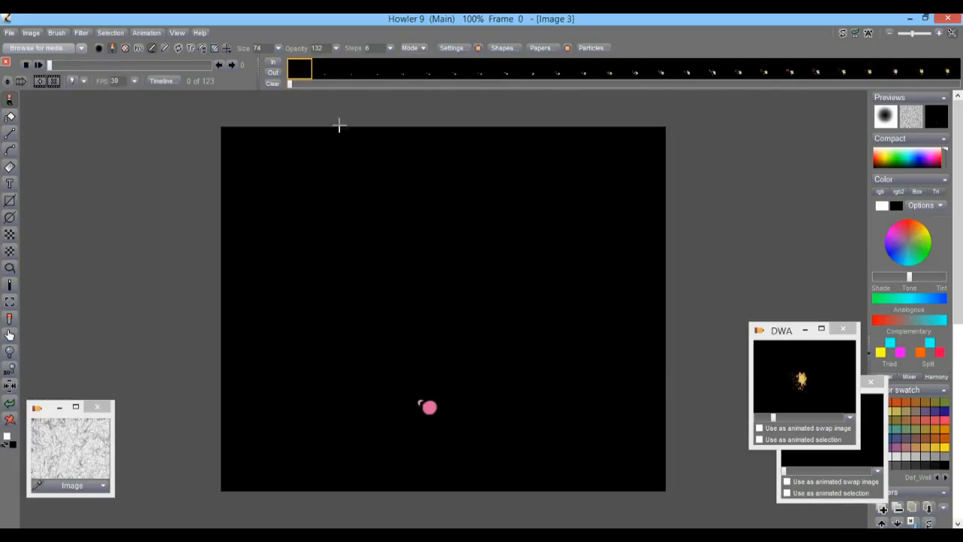
# Scrub the cropped animation to frame 57 and check its buffer width and height in the image info.
pyautogui.click(82, 65)
pyautogui.moveTo(93, 65); pyautogui.dragTo(124, 64)
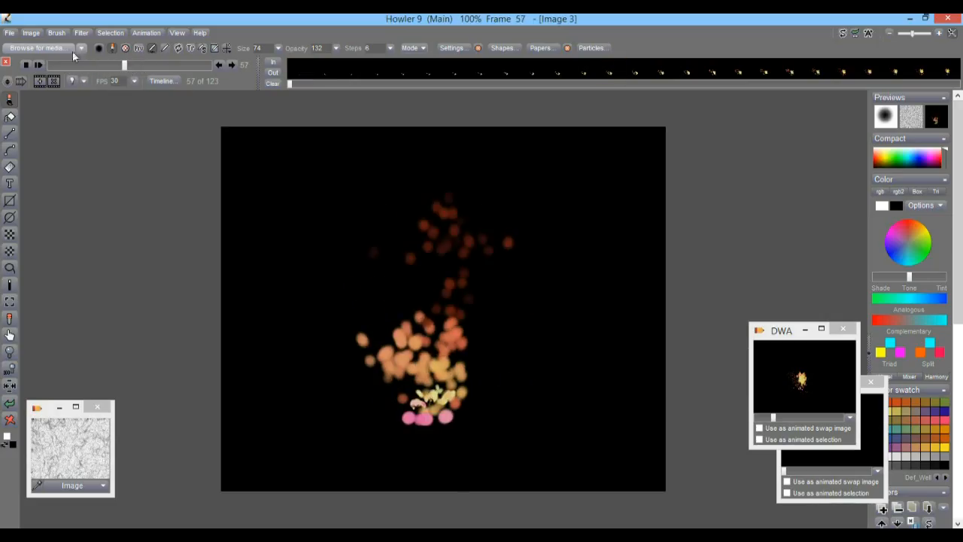
pyautogui.click(31, 34)
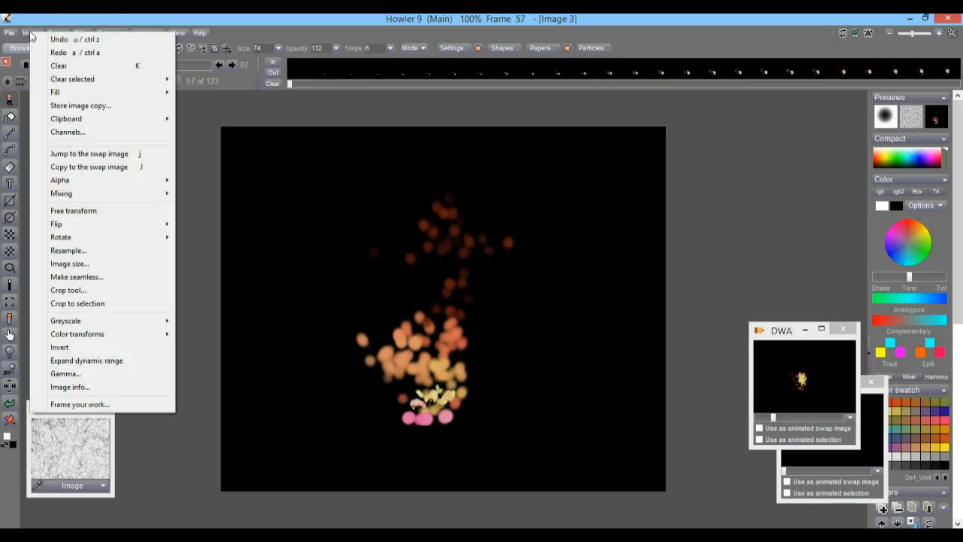
pyautogui.click(73, 387)
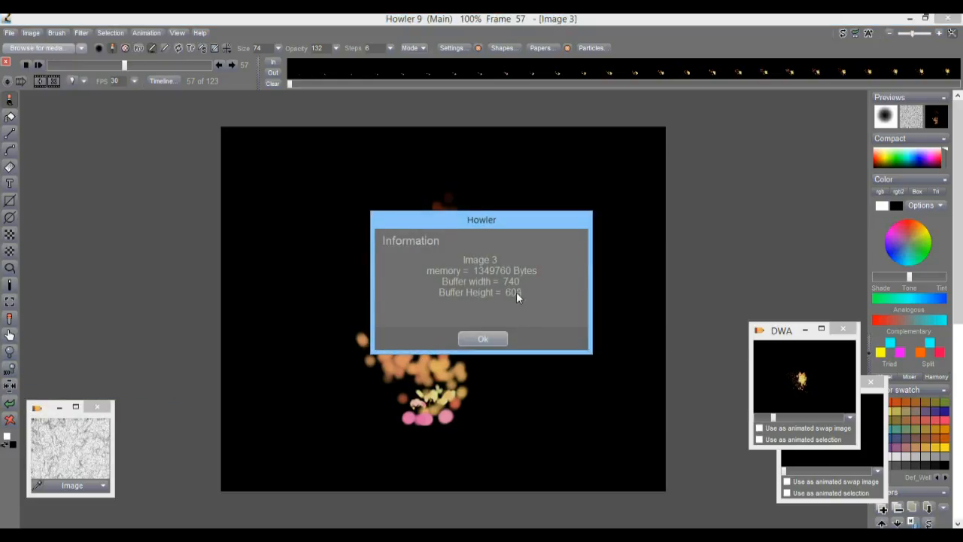
pyautogui.click(486, 340)
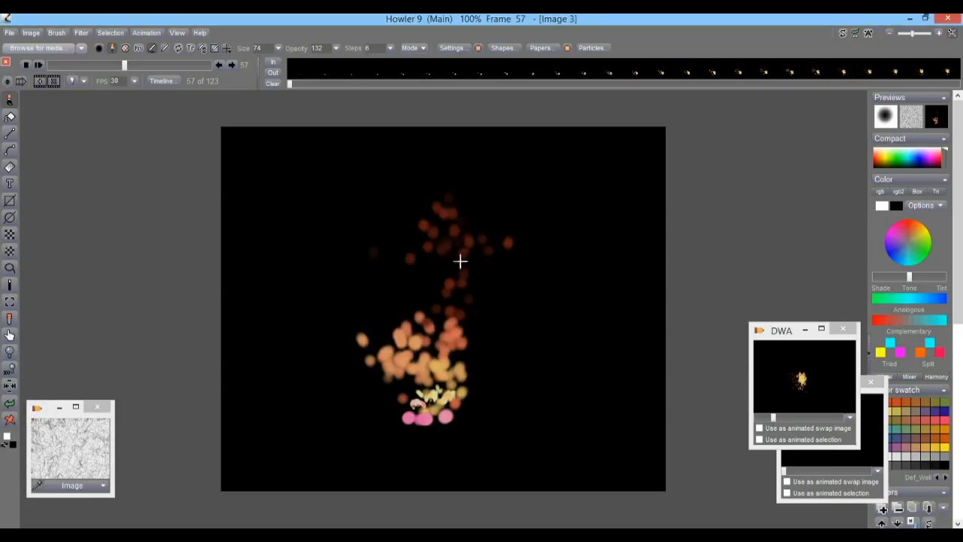
# Go back to frame 16 and store the cropped animation to disc.
pyautogui.moveTo(126, 64); pyautogui.dragTo(70, 65)
pyautogui.click(146, 32)
pyautogui.moveTo(212, 81)
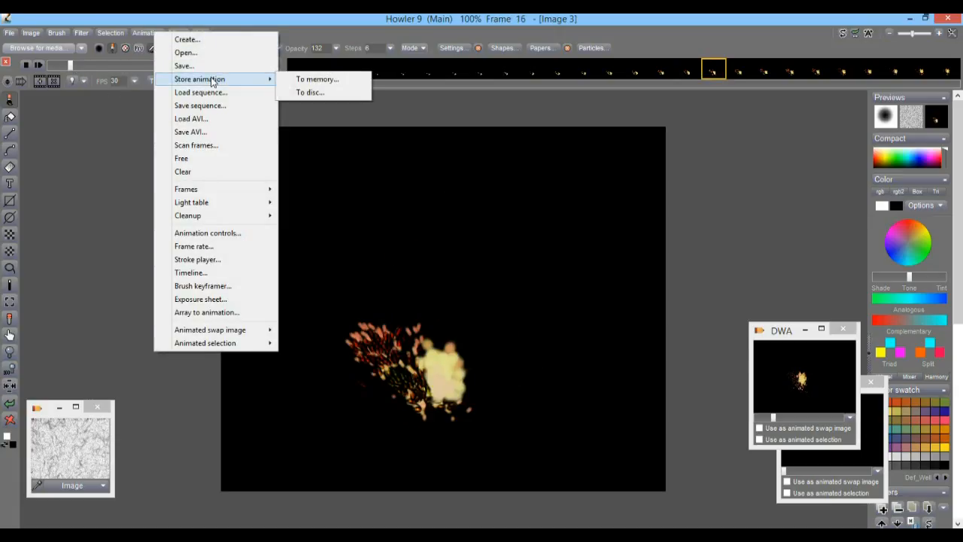
pyautogui.click(310, 93)
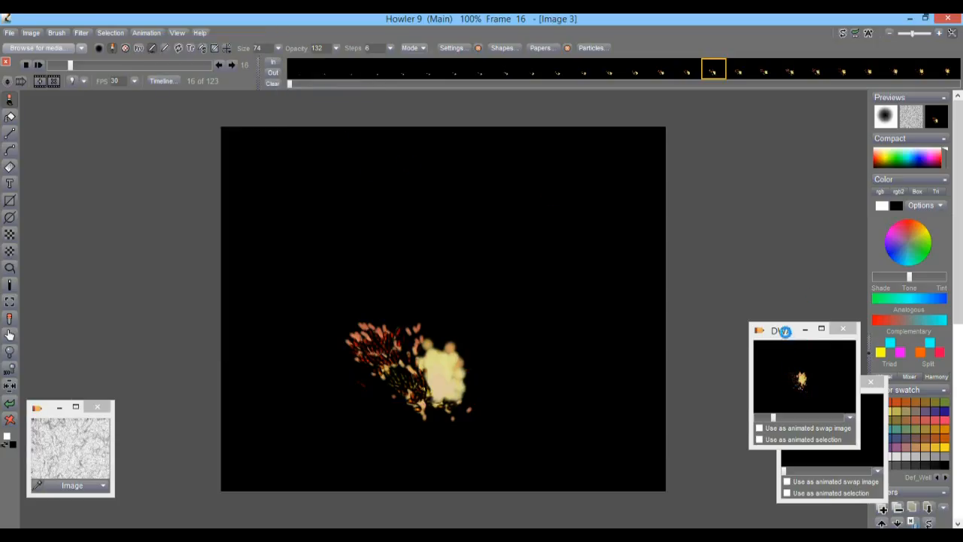
# Close the two older stored animation windows, place the newest one beside the canvas, and scrub its preview partway through the burst.
pyautogui.click(843, 328)
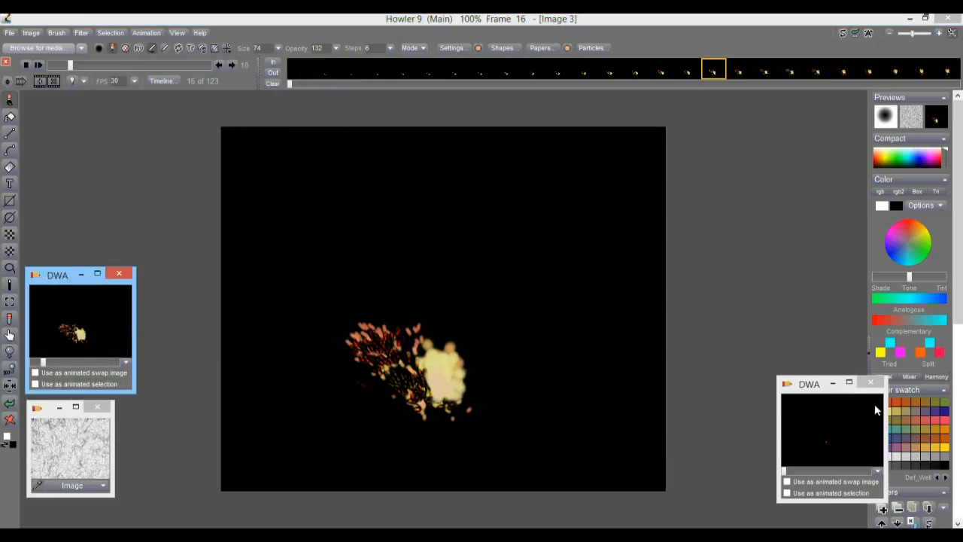
pyautogui.click(872, 383)
pyautogui.moveTo(54, 280); pyautogui.dragTo(764, 367)
pyautogui.moveTo(755, 449); pyautogui.dragTo(784, 457)
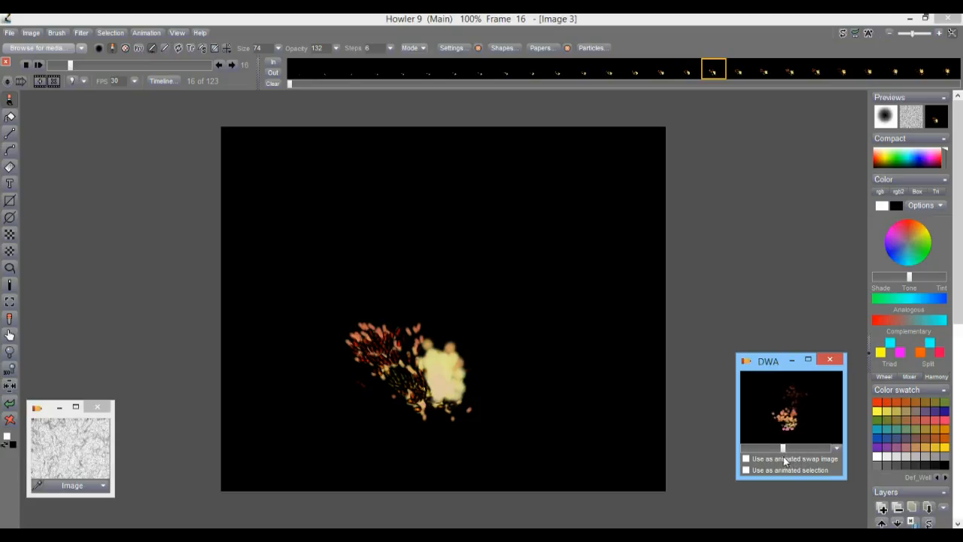
pyautogui.click(146, 33)
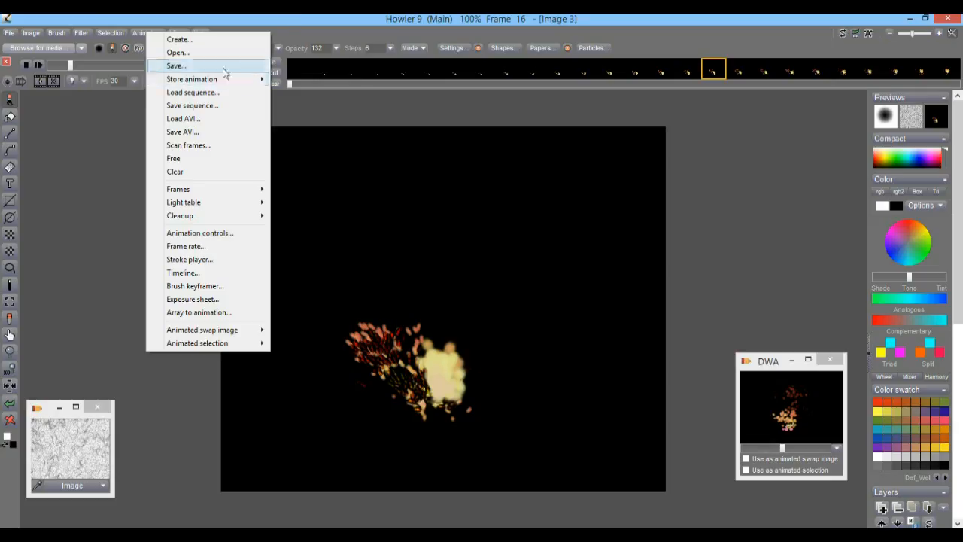
pyautogui.click(294, 17)
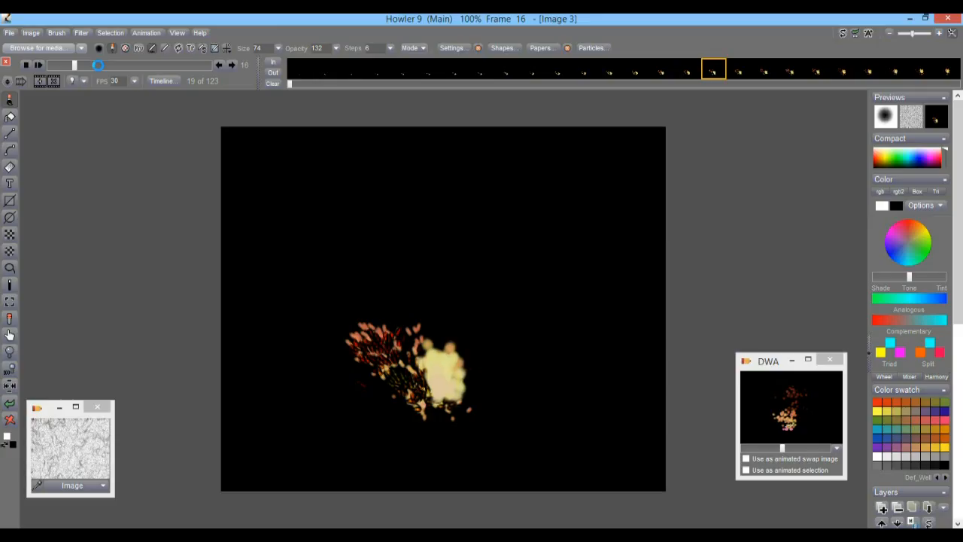
# Go to frame 36 and apply a low-level Gaussian blur with the Approximate algorithm to all frames of the animation.
pyautogui.moveTo(98, 65); pyautogui.dragTo(98, 66)
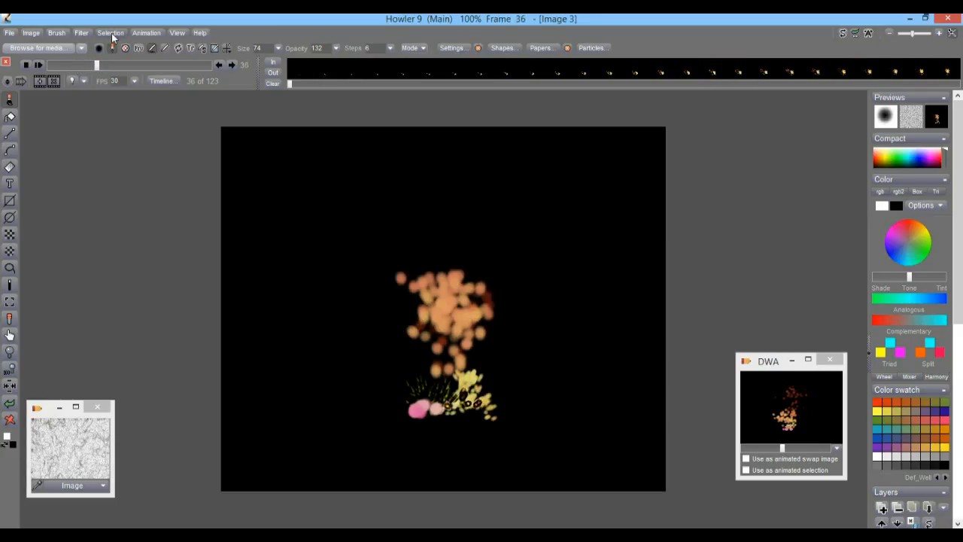
pyautogui.click(81, 33)
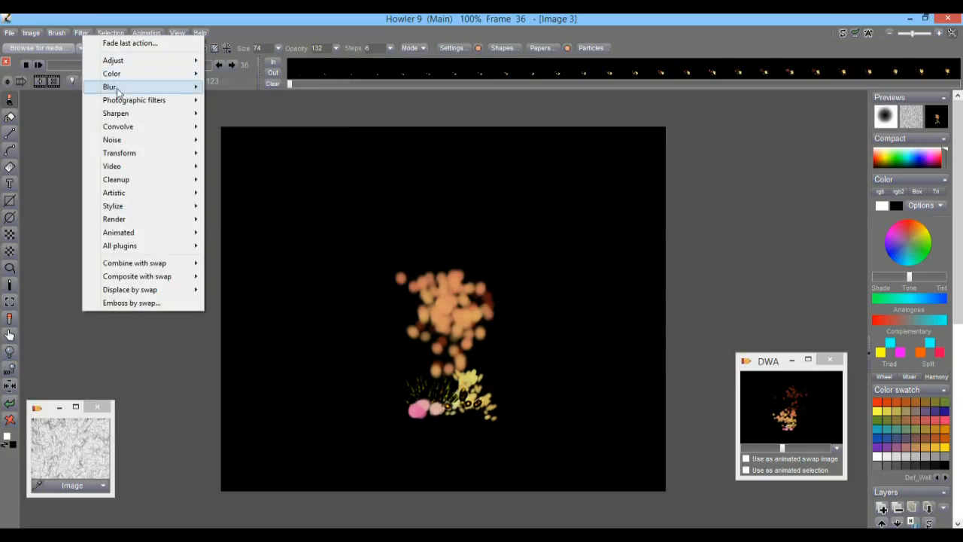
pyautogui.moveTo(181, 87)
pyautogui.click(243, 114)
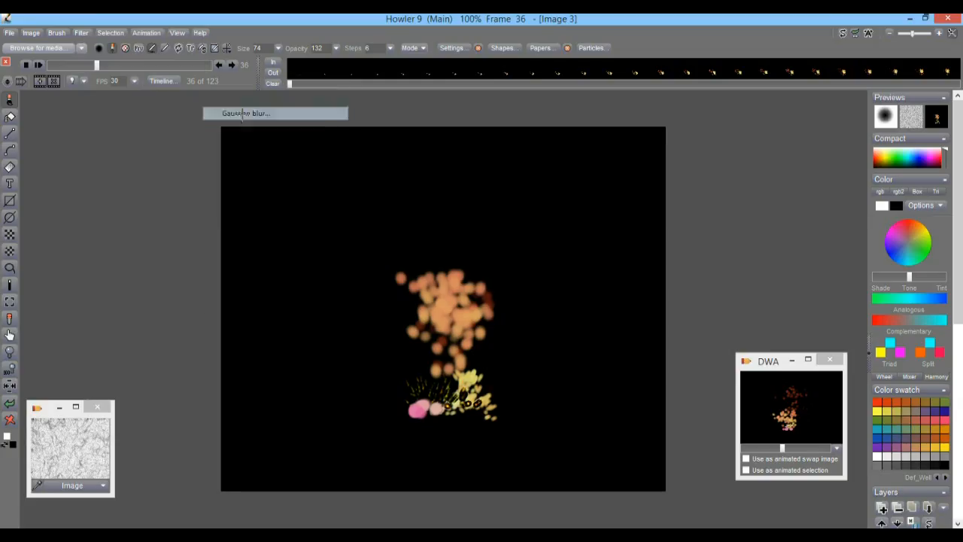
pyautogui.moveTo(451, 197); pyautogui.dragTo(226, 199)
pyautogui.moveTo(217, 248)
pyautogui.mouseDown()
pyautogui.moveTo(241, 246)
pyautogui.moveTo(230, 251)
pyautogui.mouseUp()
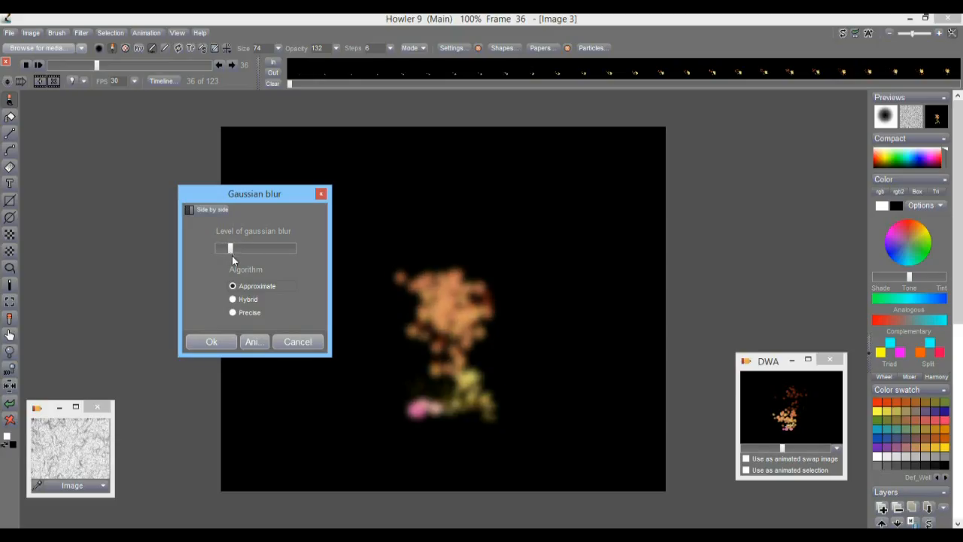
pyautogui.click(254, 343)
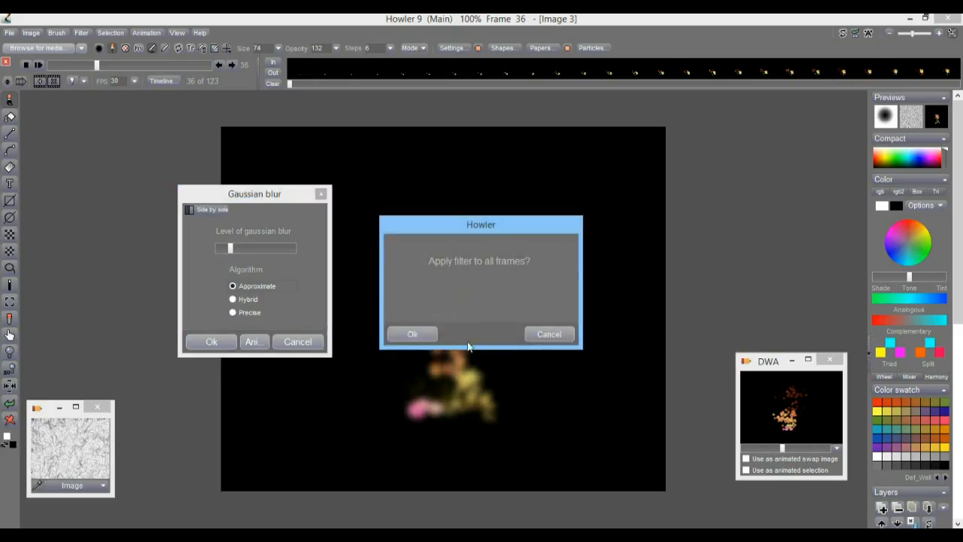
pyautogui.click(424, 335)
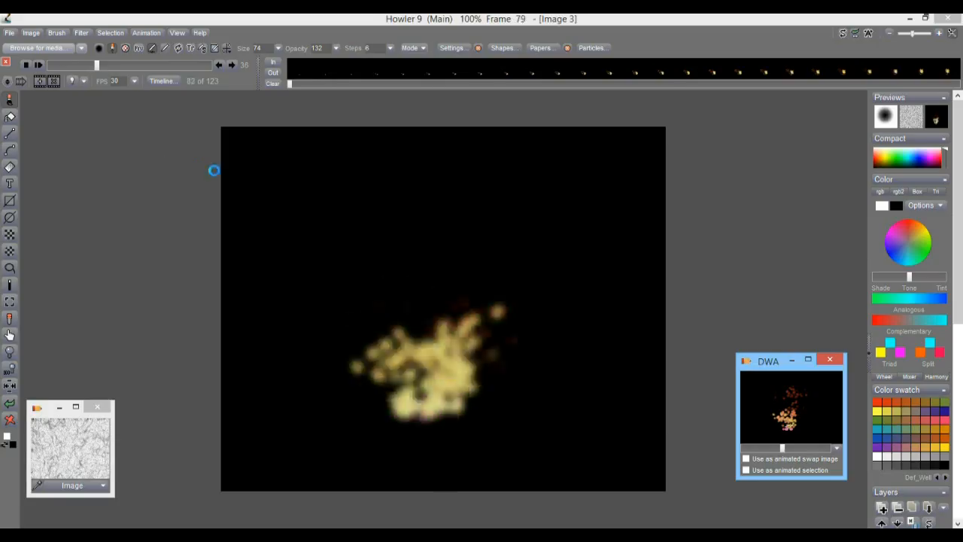
# Store the blurred animation to disc and place its window above the other stored animation.
pyautogui.click(147, 33)
pyautogui.moveTo(248, 82)
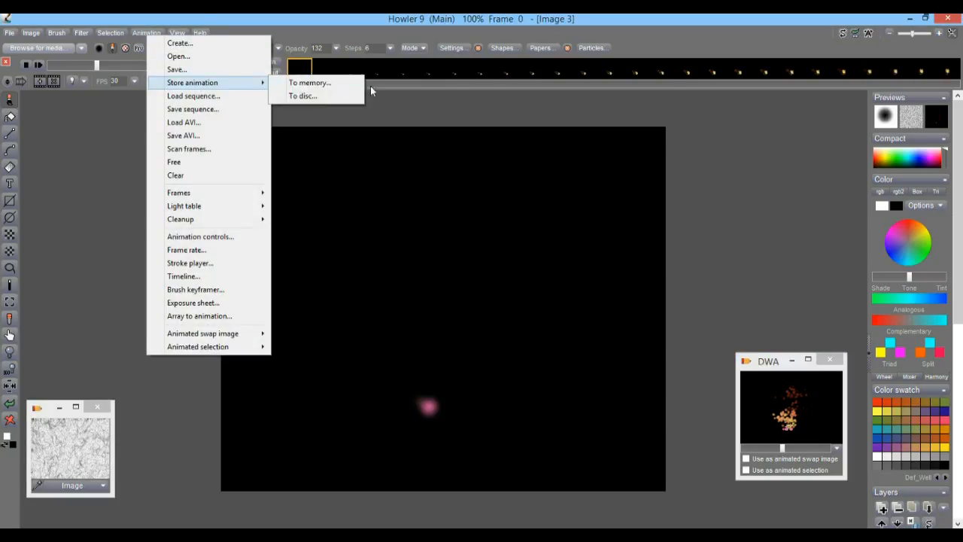
pyautogui.click(332, 98)
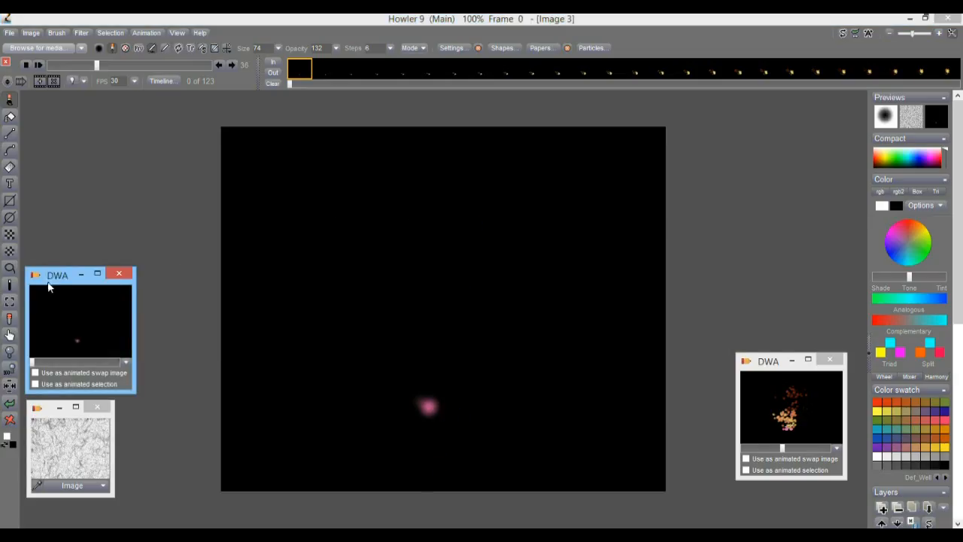
pyautogui.moveTo(55, 282); pyautogui.dragTo(759, 213)
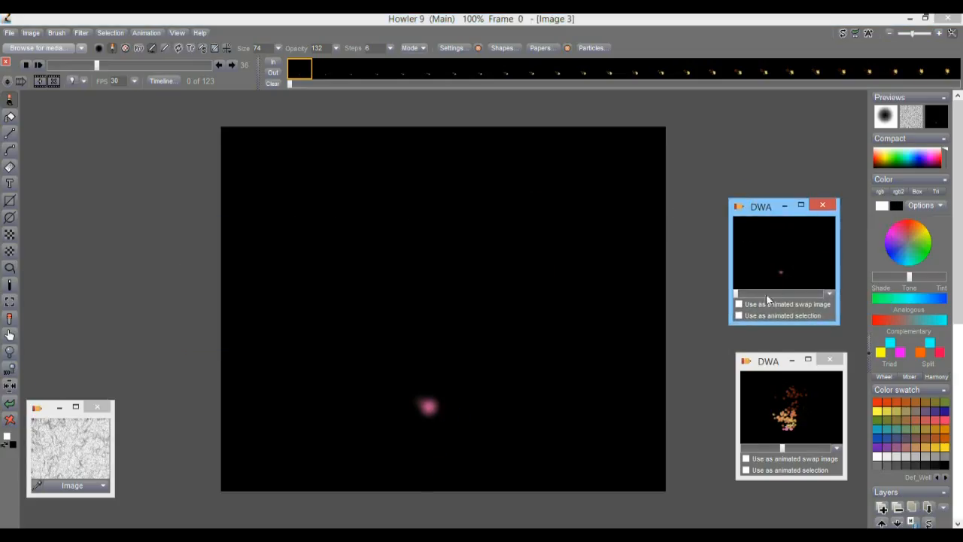
# Go to frame 58, choose the animated Snowfall filter in the timeline editor, and move the editor off the particle burst.
pyautogui.moveTo(96, 64); pyautogui.dragTo(126, 68)
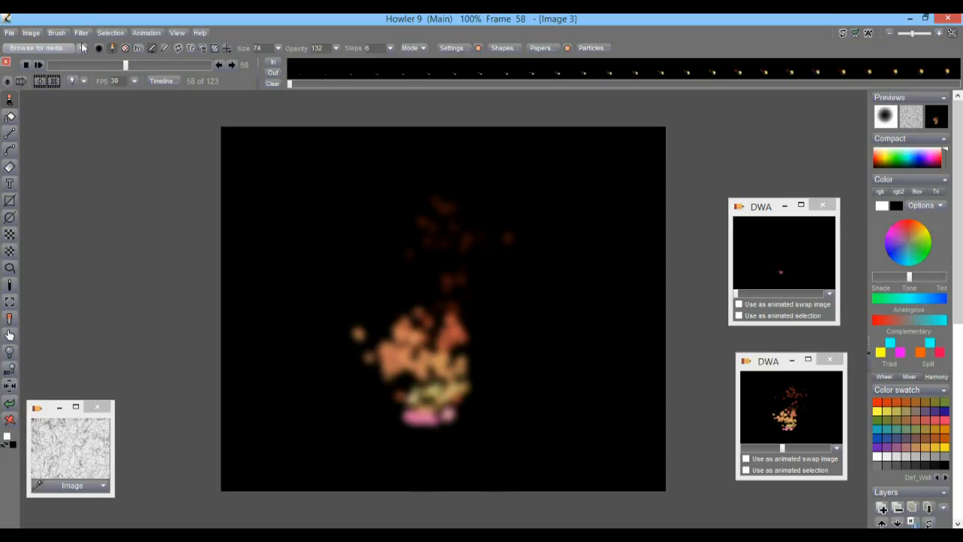
pyautogui.click(159, 80)
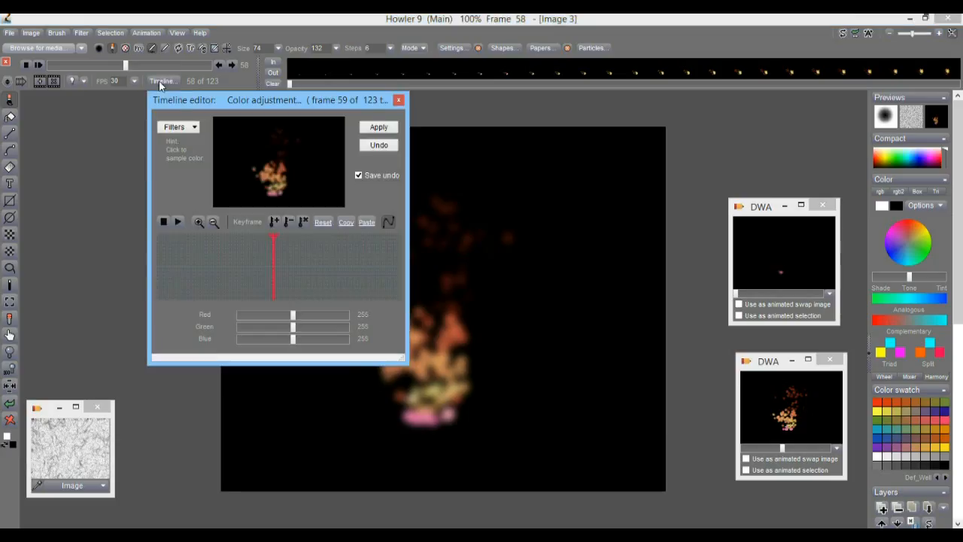
pyautogui.click(175, 127)
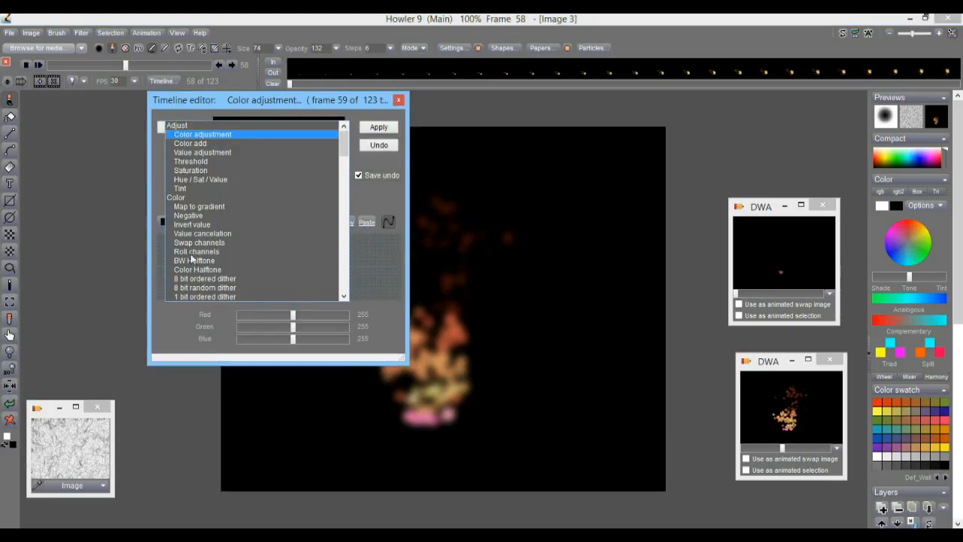
pyautogui.moveTo(344, 143); pyautogui.dragTo(344, 280)
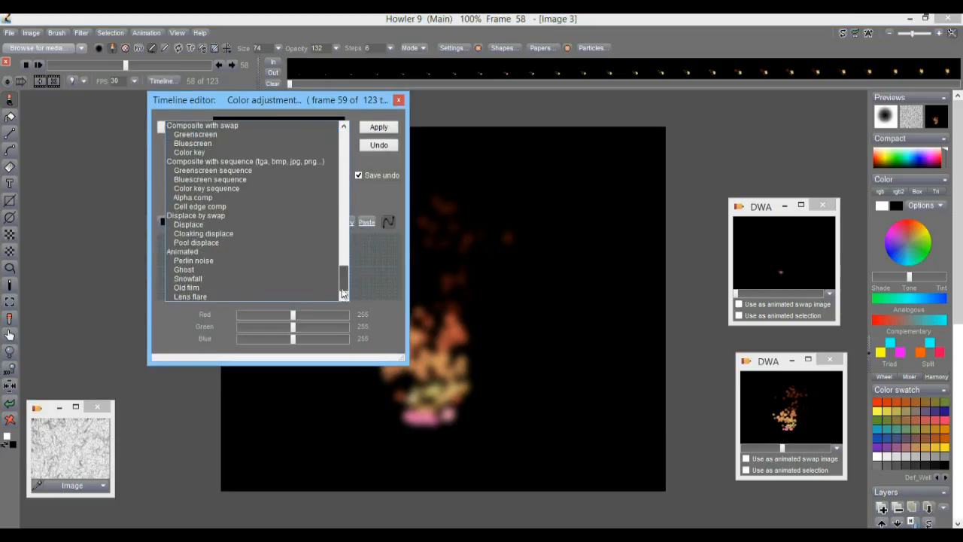
pyautogui.click(188, 279)
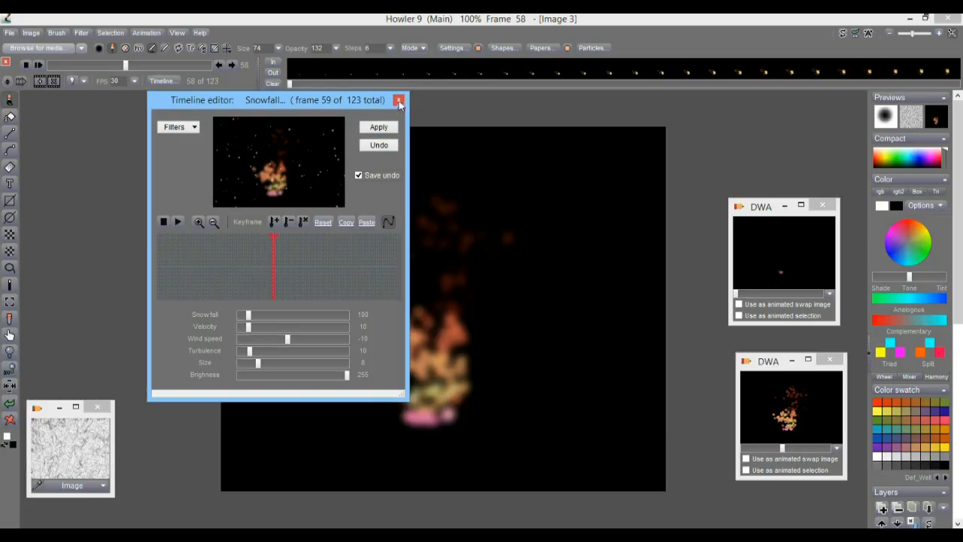
pyautogui.moveTo(326, 100); pyautogui.dragTo(230, 110)
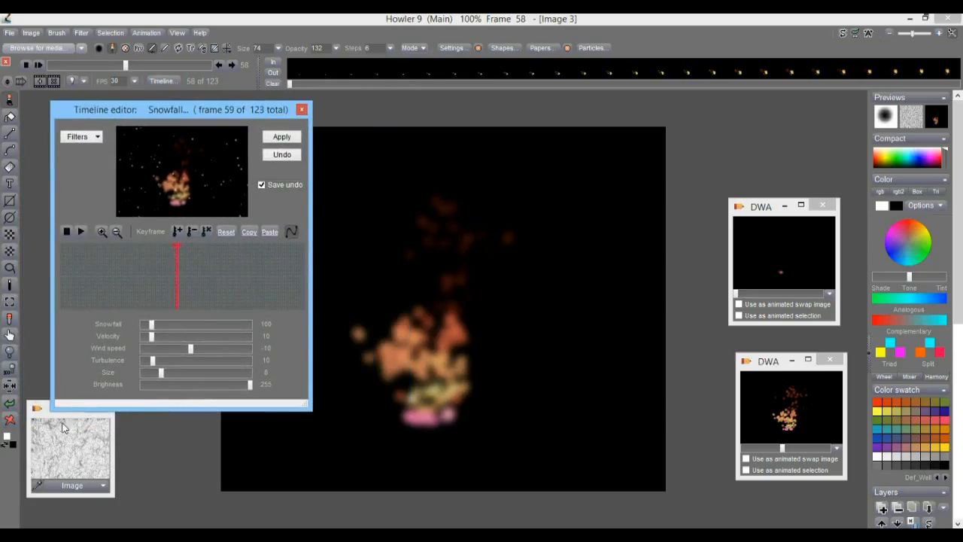
# Clear the canvas to black and create a new 123-frame animation at 30 fps, freeing the existing one.
pyautogui.click(10, 419)
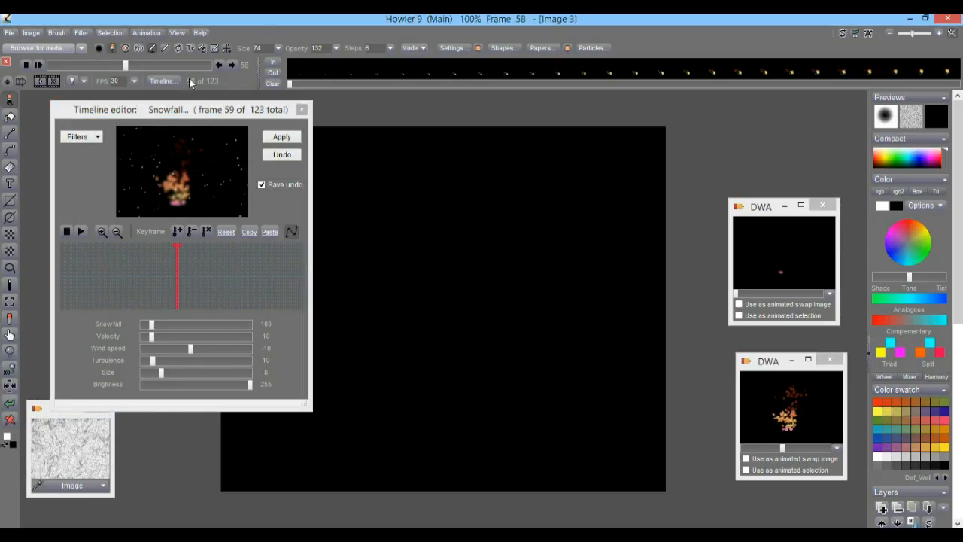
pyautogui.click(144, 33)
pyautogui.click(162, 37)
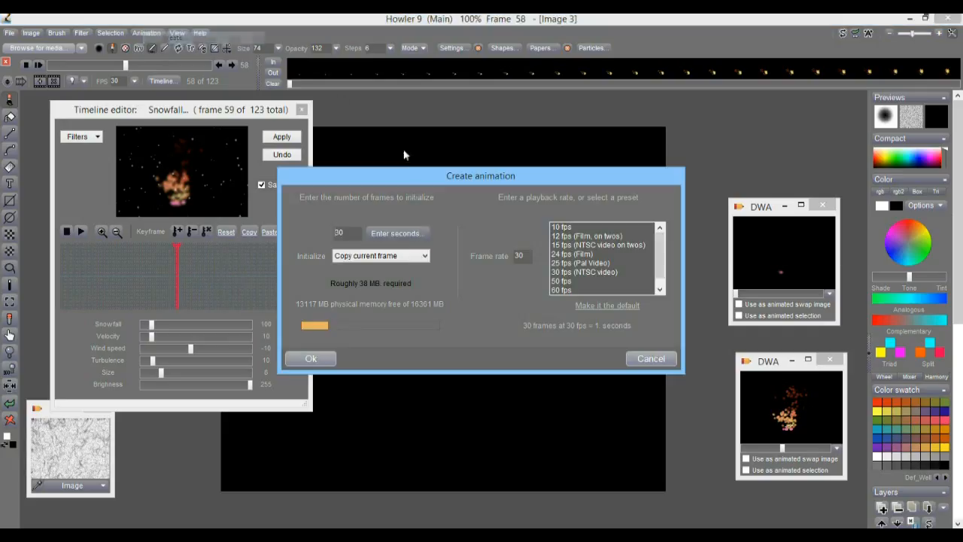
pyautogui.write('123')
pyautogui.click(322, 359)
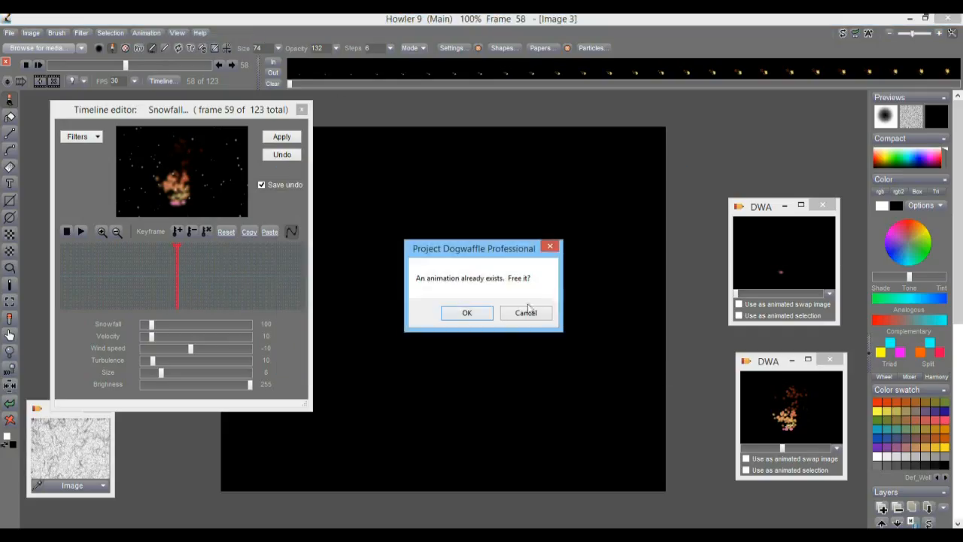
pyautogui.click(466, 312)
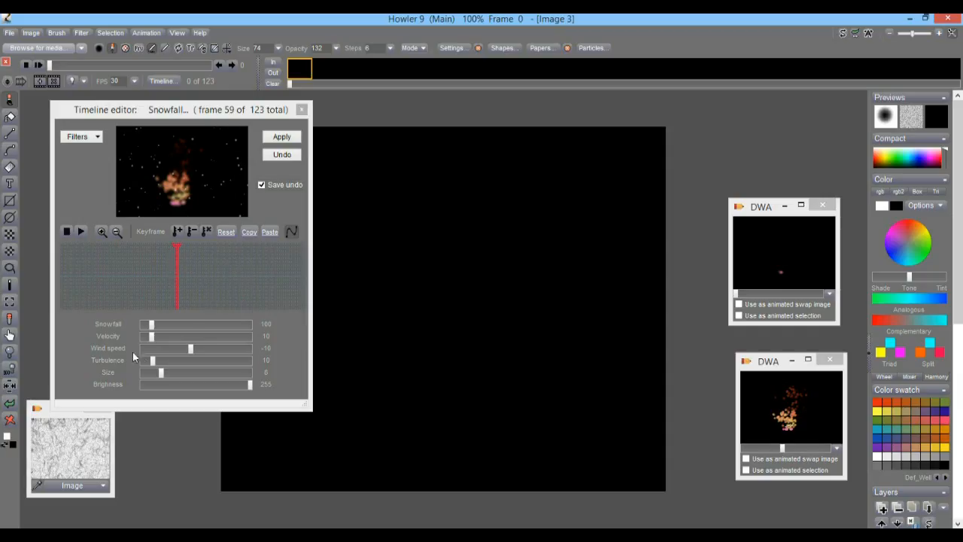
# Preview the snowfall at several frames and set its wind speed to 0.
pyautogui.click(126, 279)
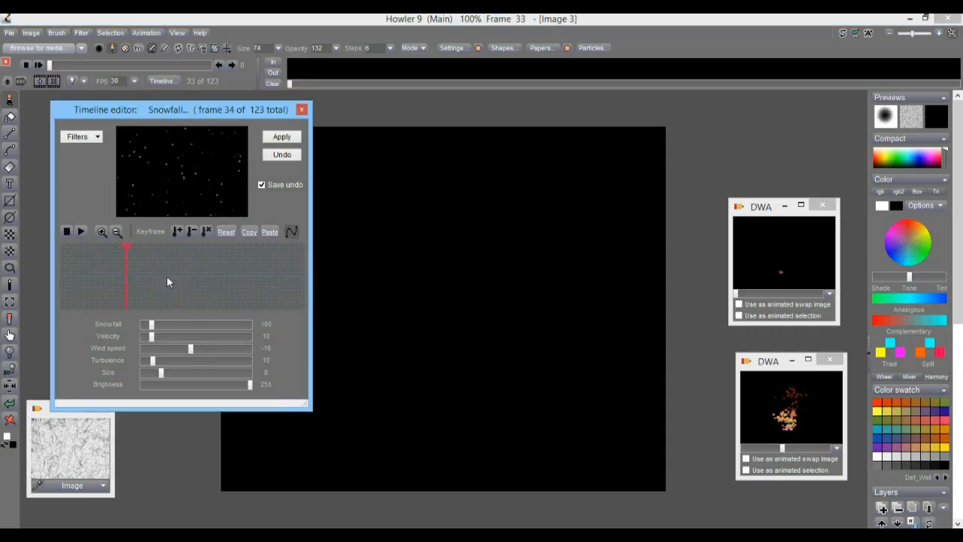
pyautogui.moveTo(202, 277); pyautogui.dragTo(210, 277)
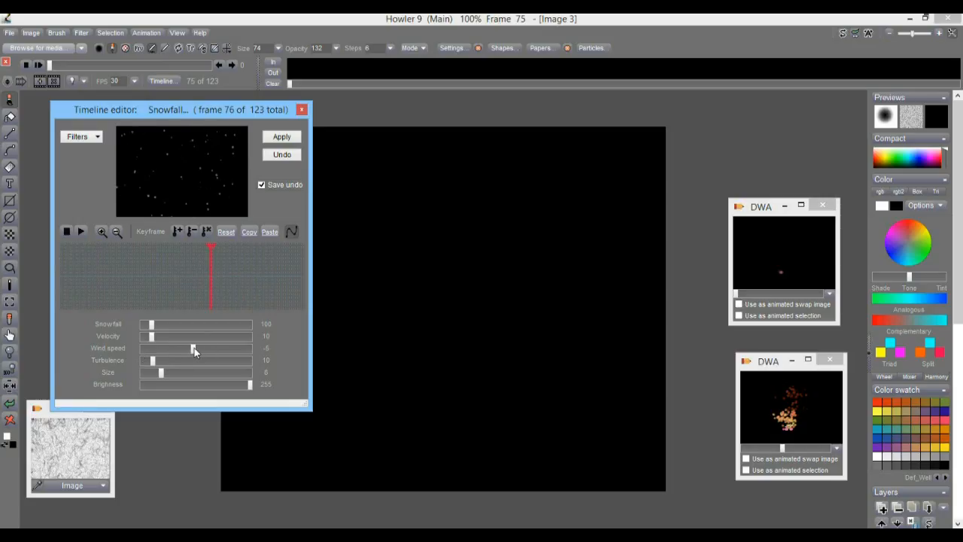
pyautogui.moveTo(198, 347); pyautogui.dragTo(196, 348)
pyautogui.click(121, 277)
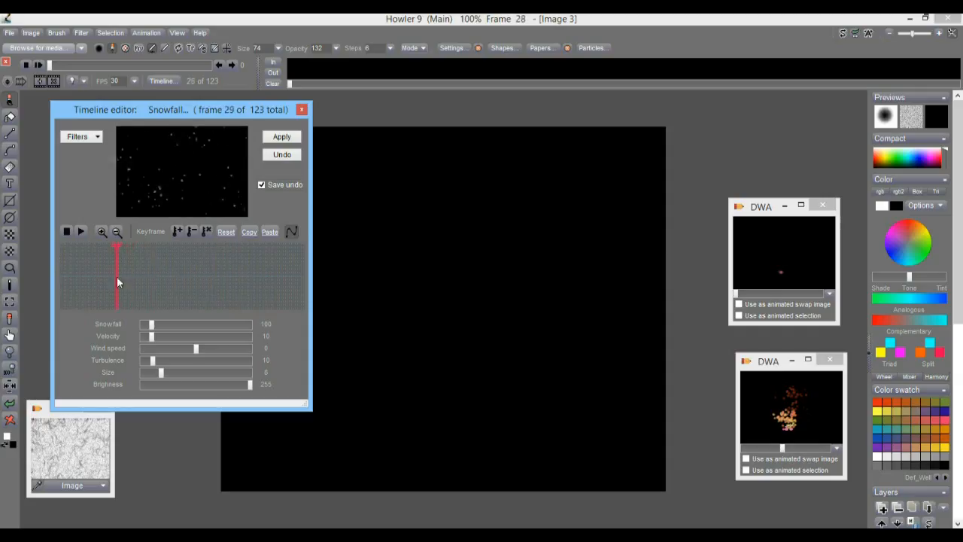
# Set the snowfall's size to 25, snowfall amount to 763, velocity to 12 and turbulence to 30, and apply it to the animation.
pyautogui.click(138, 278)
pyautogui.moveTo(175, 373); pyautogui.dragTo(211, 377)
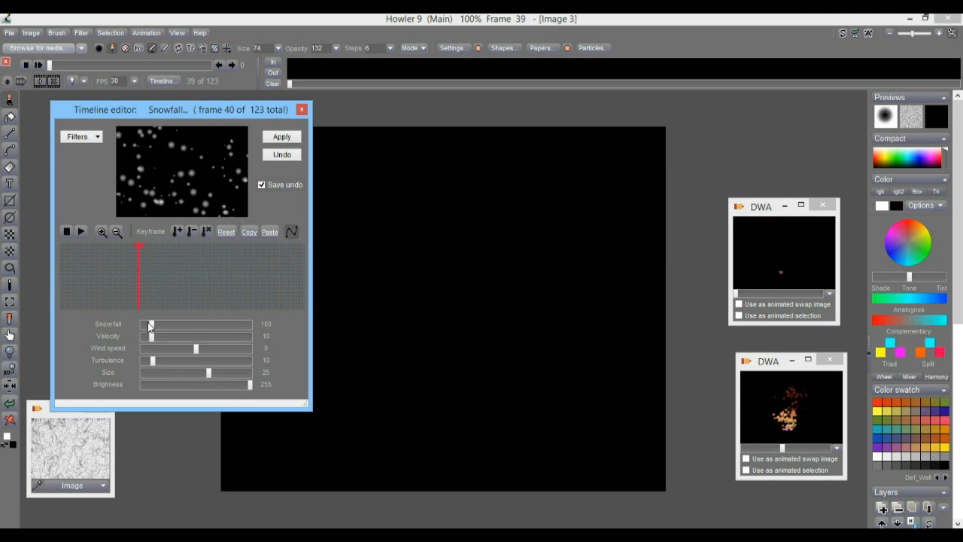
pyautogui.moveTo(150, 326); pyautogui.dragTo(224, 326)
pyautogui.moveTo(151, 336); pyautogui.dragTo(175, 359)
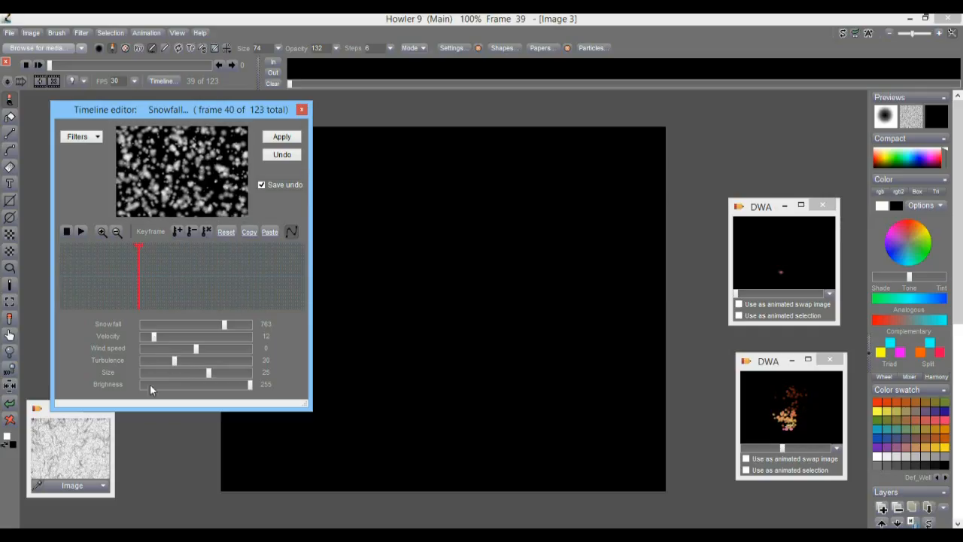
pyautogui.click(281, 137)
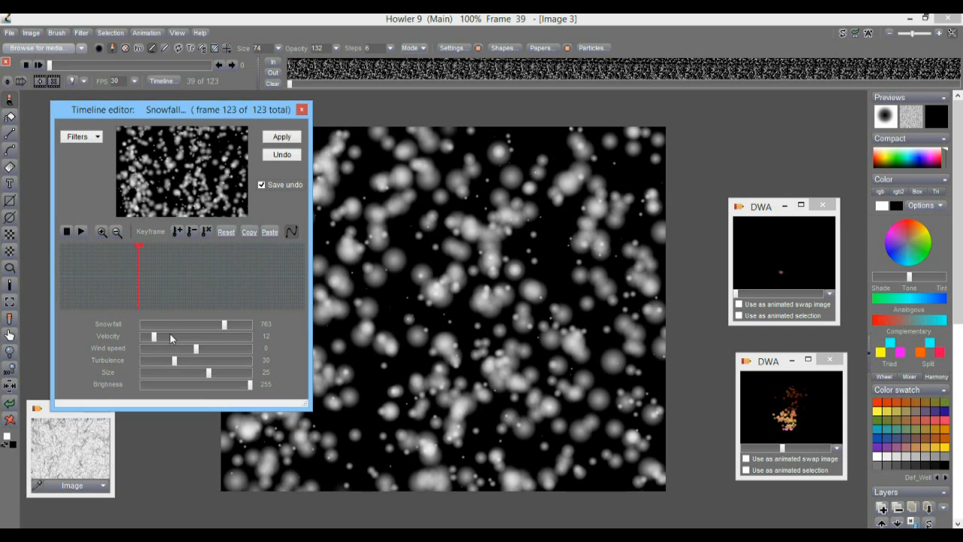
# Add a second snowfall pass with velocity 41, turbulence 71 and size 11.
pyautogui.moveTo(174, 334); pyautogui.dragTo(219, 361)
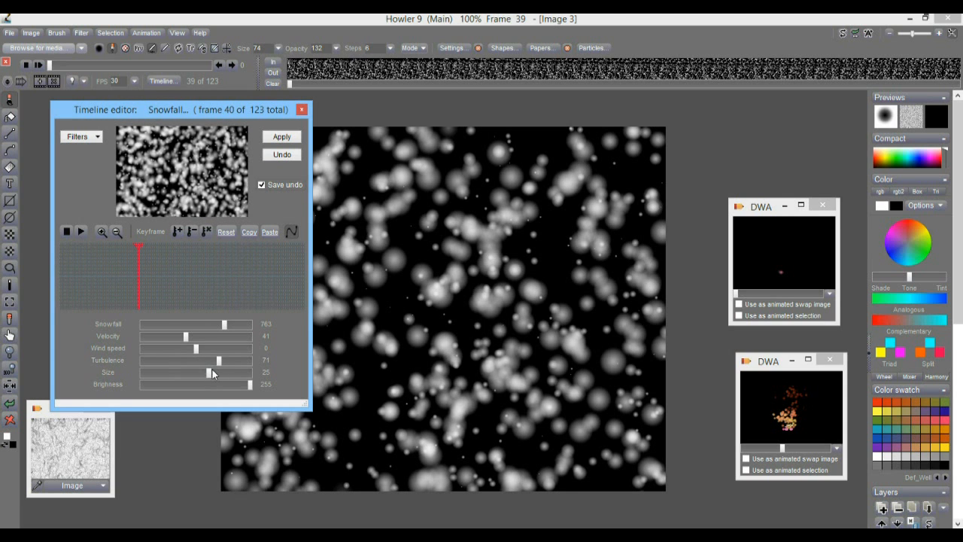
pyautogui.moveTo(232, 372); pyautogui.dragTo(171, 375)
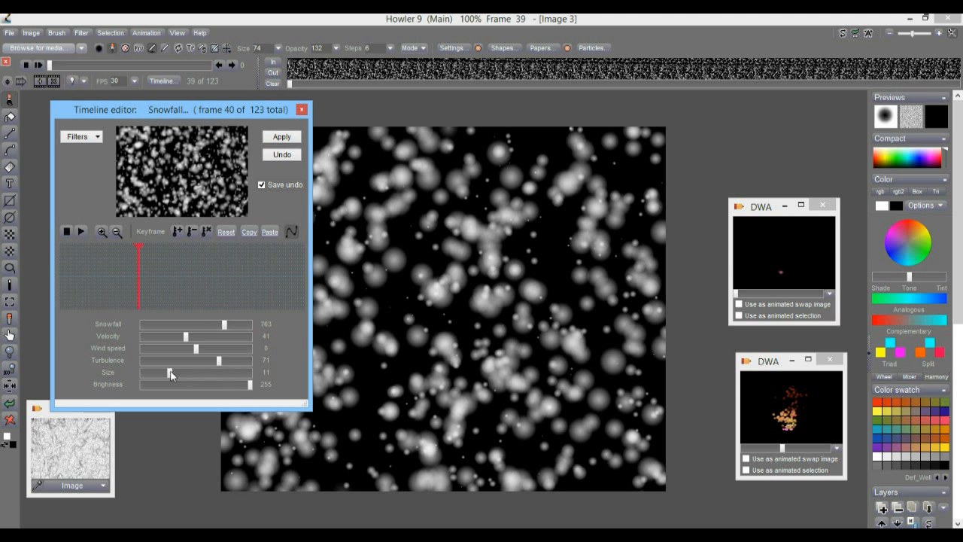
pyautogui.click(287, 141)
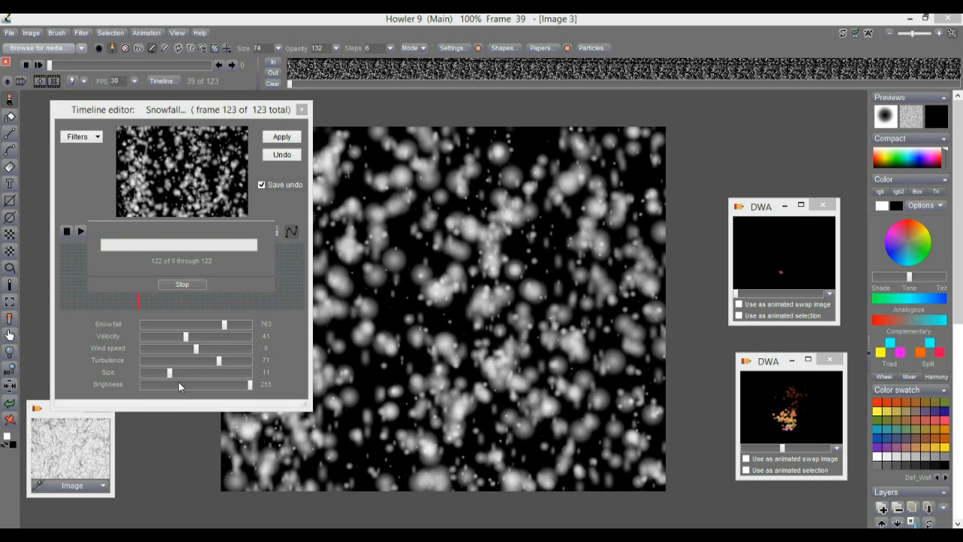
# Add a third snowfall pass with size 19 and close the timeline editor.
pyautogui.click(192, 372)
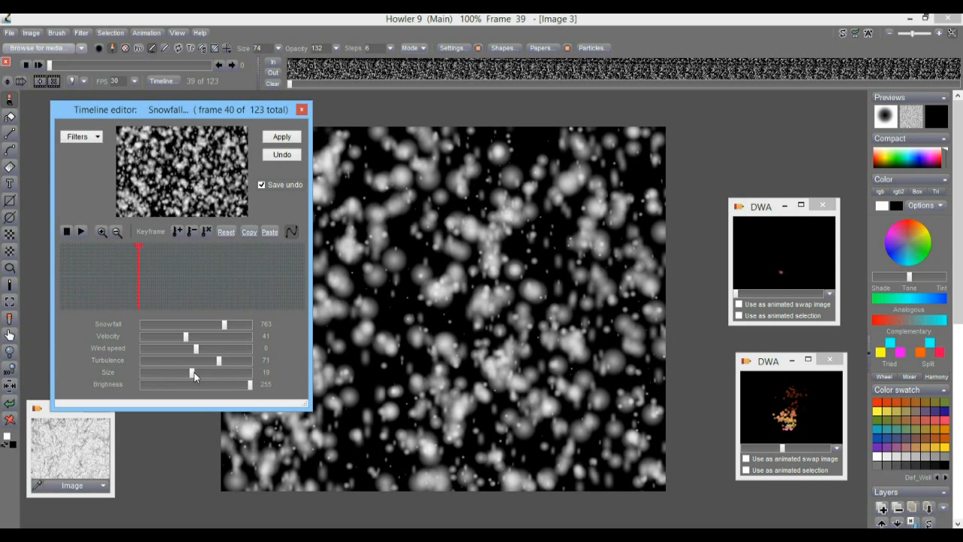
pyautogui.click(283, 138)
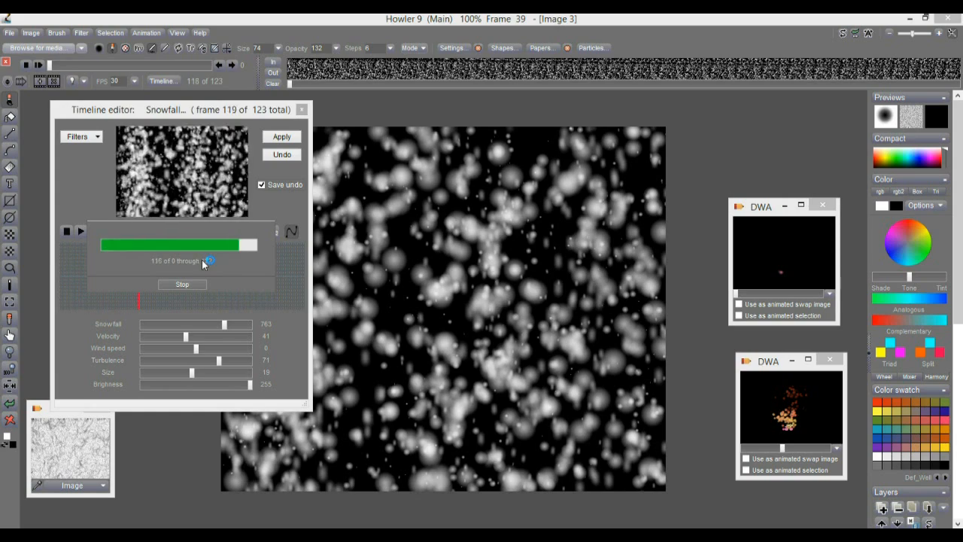
pyautogui.click(301, 111)
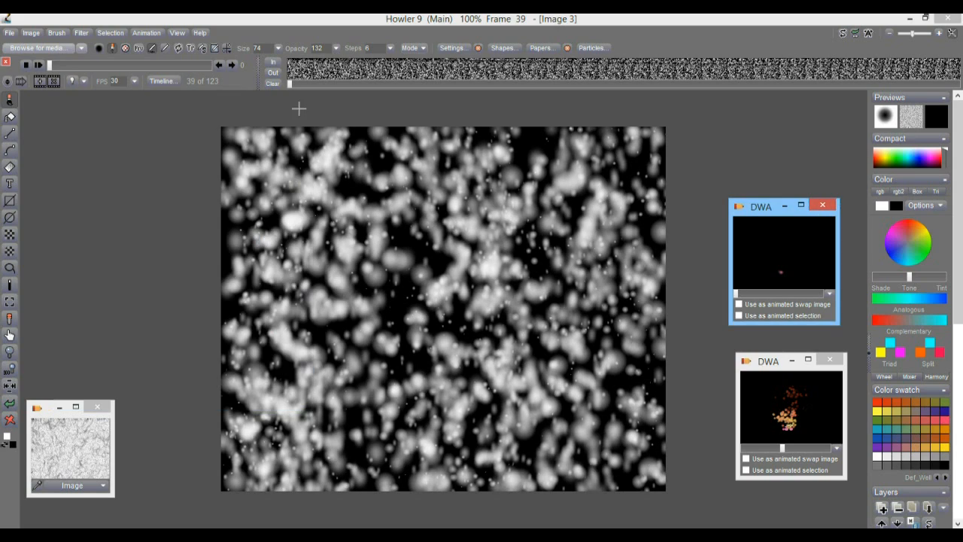
# Flip the snowfall vertically across the whole animation, then play it back and scrub to check the motion.
pyautogui.click(60, 64)
pyautogui.moveTo(61, 64)
pyautogui.mouseDown()
pyautogui.moveTo(109, 70)
pyautogui.moveTo(68, 65)
pyautogui.mouseUp()
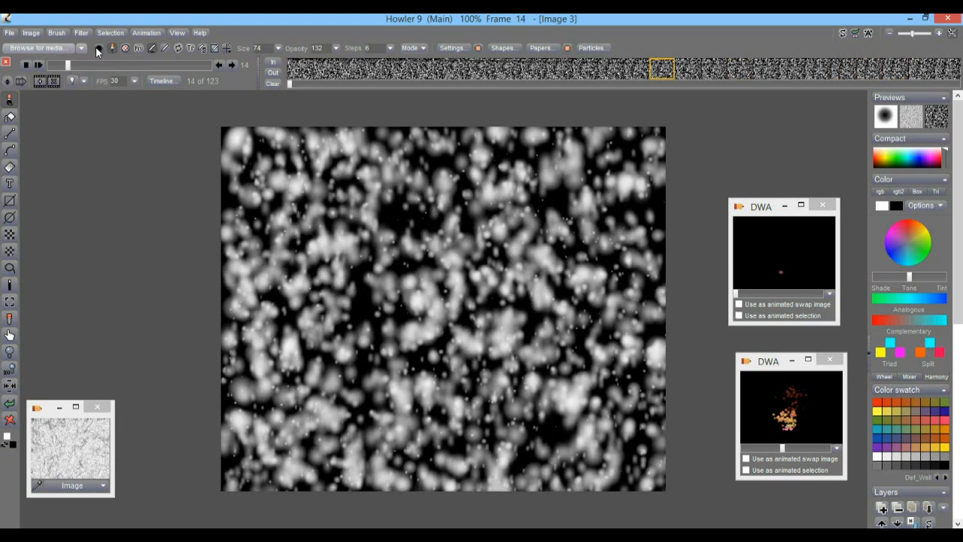
pyautogui.click(33, 31)
pyautogui.moveTo(105, 224)
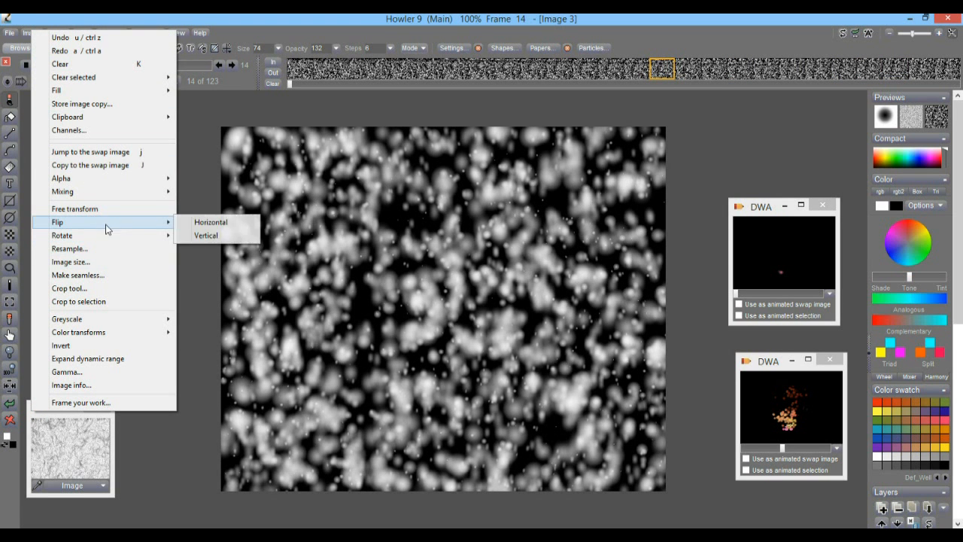
pyautogui.click(217, 222)
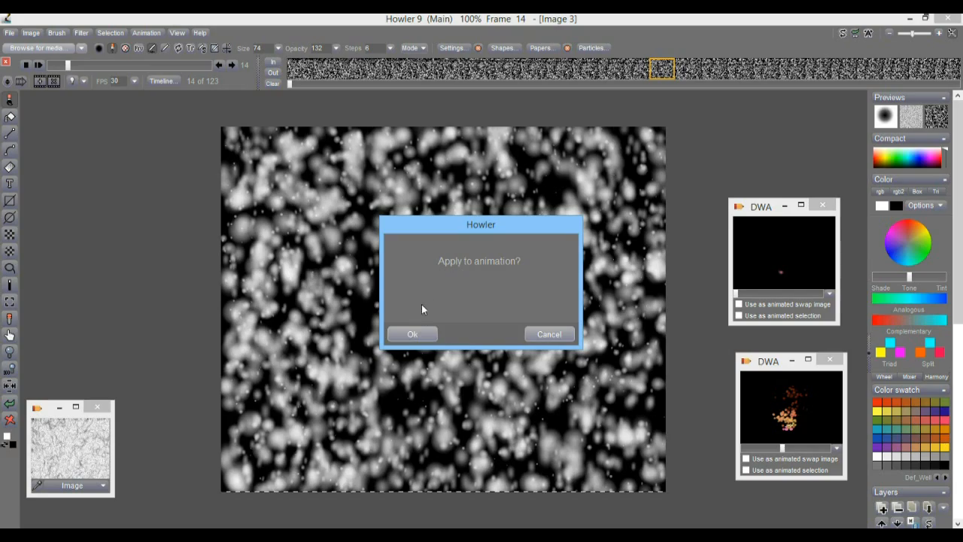
pyautogui.click(412, 334)
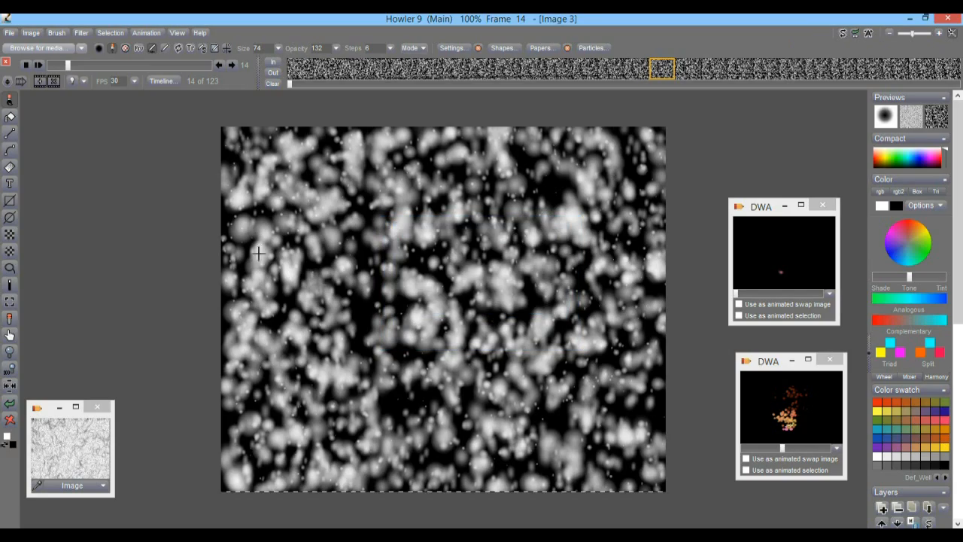
pyautogui.click(39, 65)
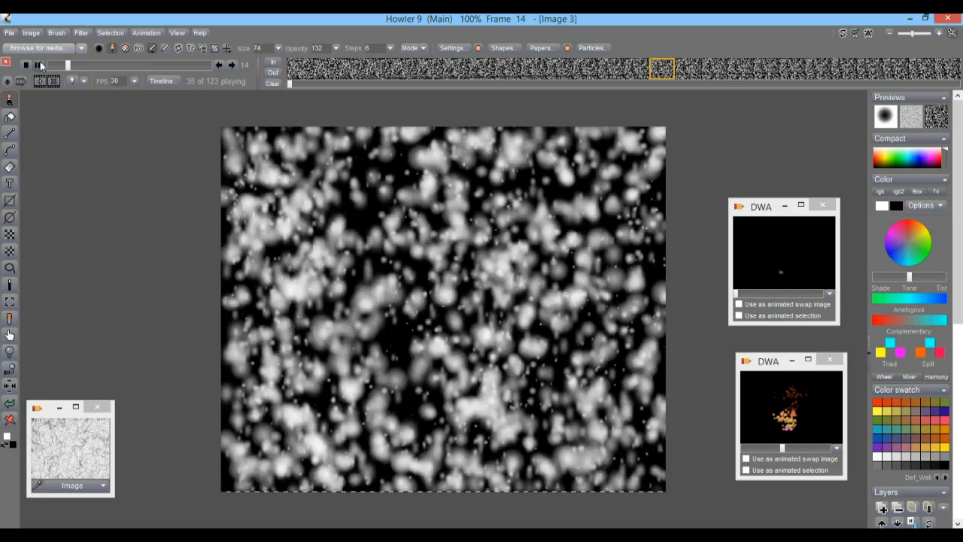
pyautogui.moveTo(68, 65); pyautogui.dragTo(98, 55)
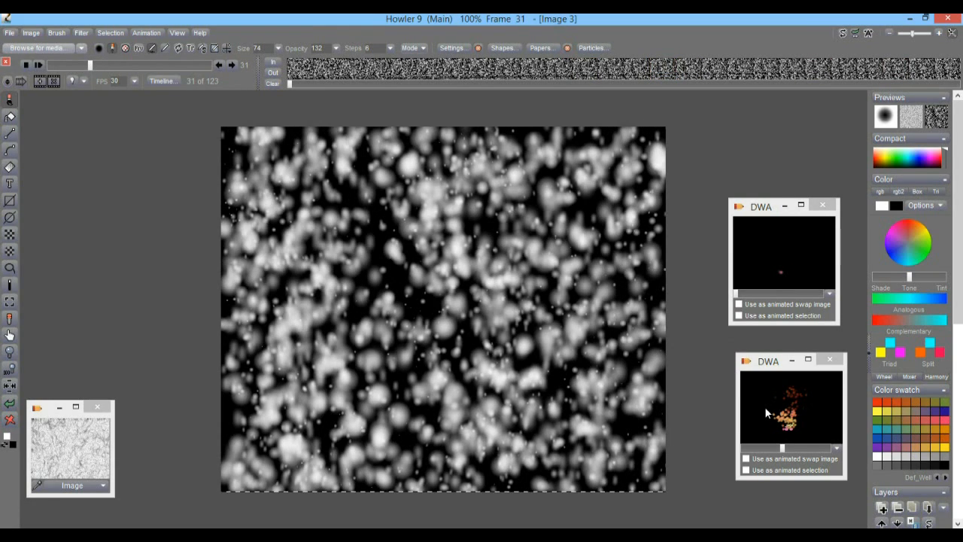
# Store the flipped snowfall animation and set the stored copy as the animated swap image.
pyautogui.click(142, 33)
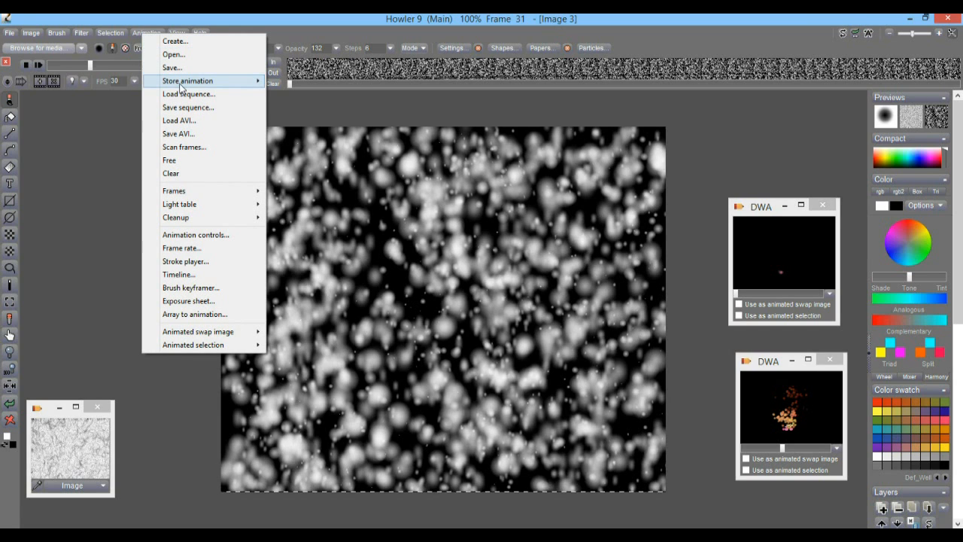
pyautogui.moveTo(197, 85)
pyautogui.click(301, 94)
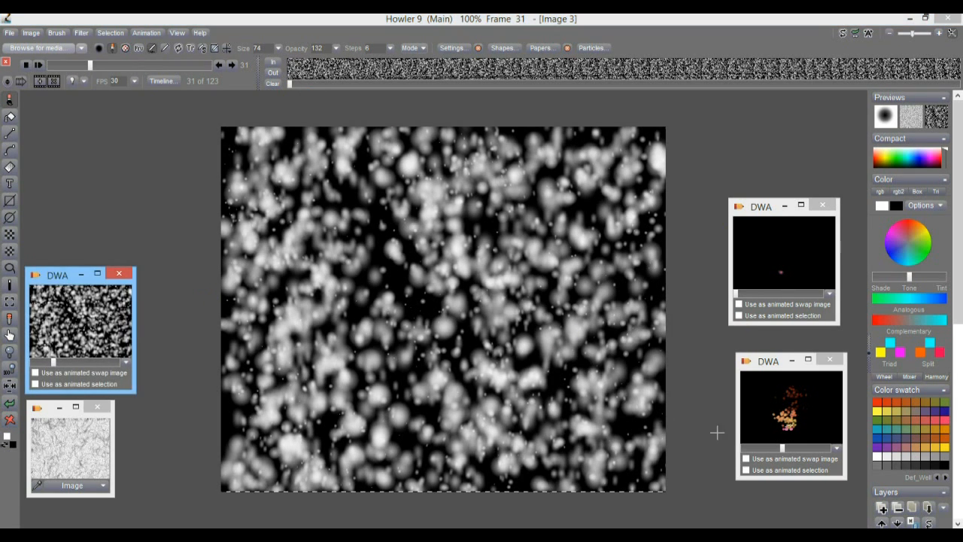
pyautogui.moveTo(57, 279); pyautogui.dragTo(79, 187)
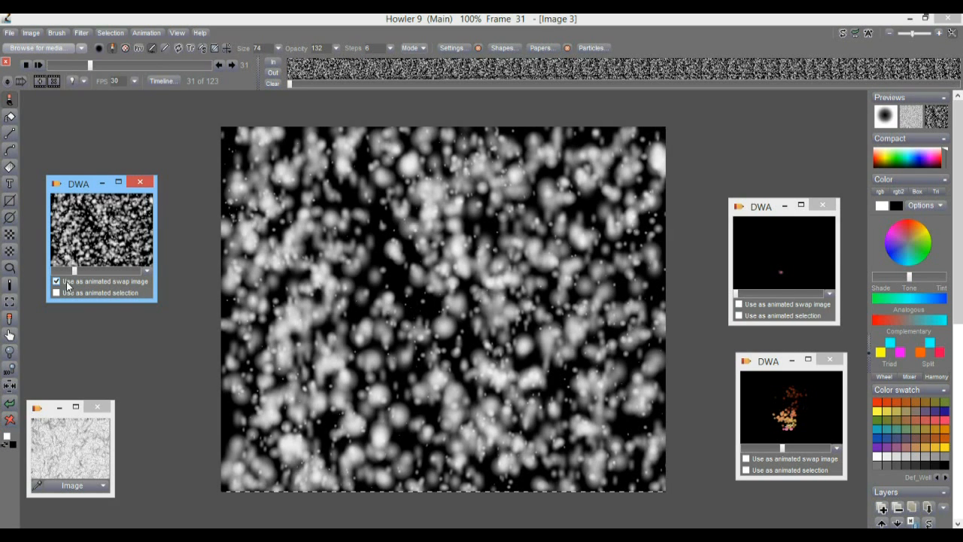
# Restore the stored particle-burst animation as the current animation and preview its frames alongside the stored snowfall.
pyautogui.doubleClick(793, 405)
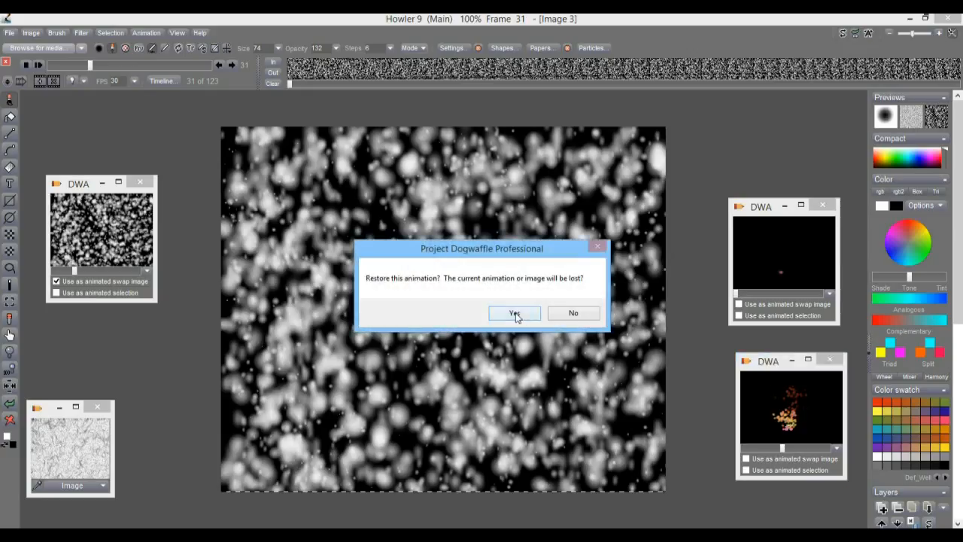
pyautogui.click(514, 313)
pyautogui.click(57, 66)
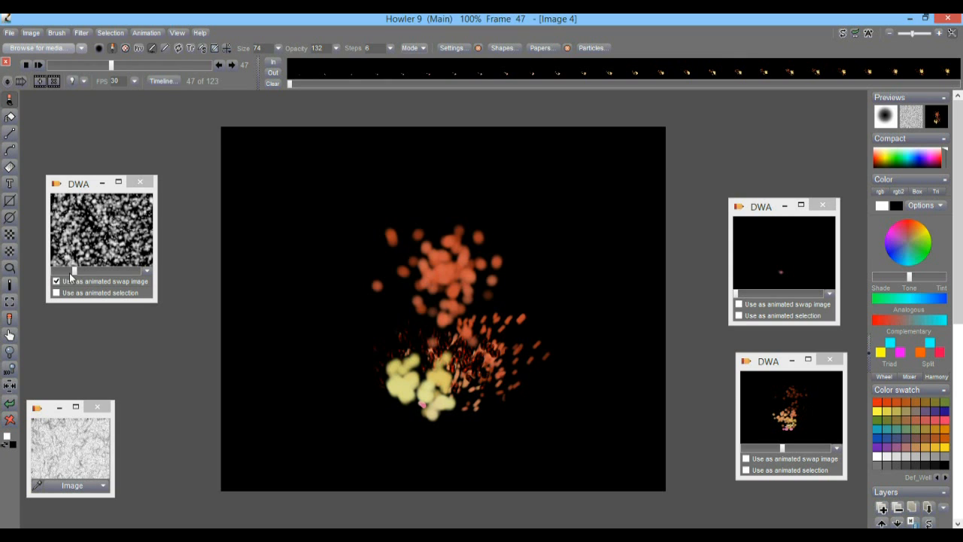
pyautogui.moveTo(107, 66)
pyautogui.mouseDown()
pyautogui.moveTo(56, 67)
pyautogui.moveTo(93, 66)
pyautogui.mouseUp()
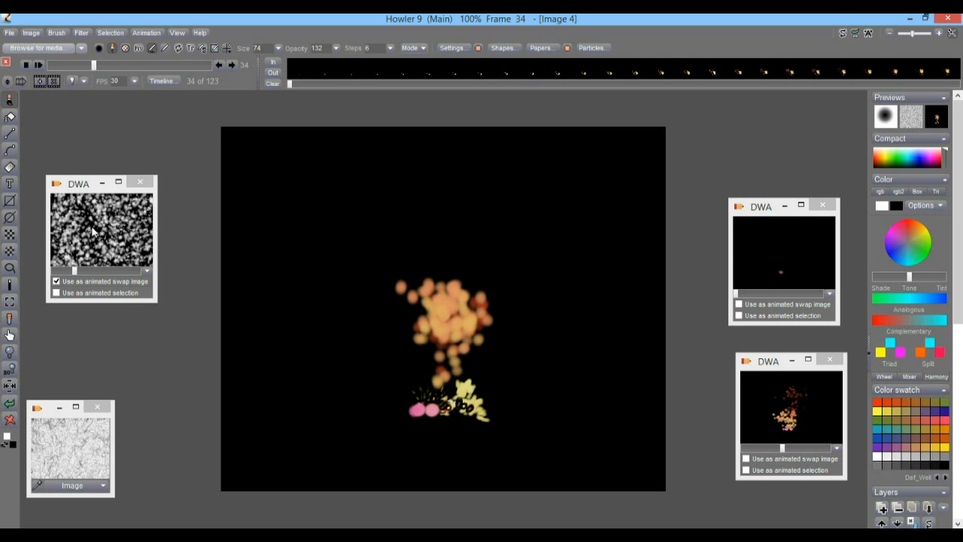
pyautogui.moveTo(73, 270)
pyautogui.mouseDown()
pyautogui.moveTo(90, 271)
pyautogui.moveTo(63, 270)
pyautogui.mouseUp()
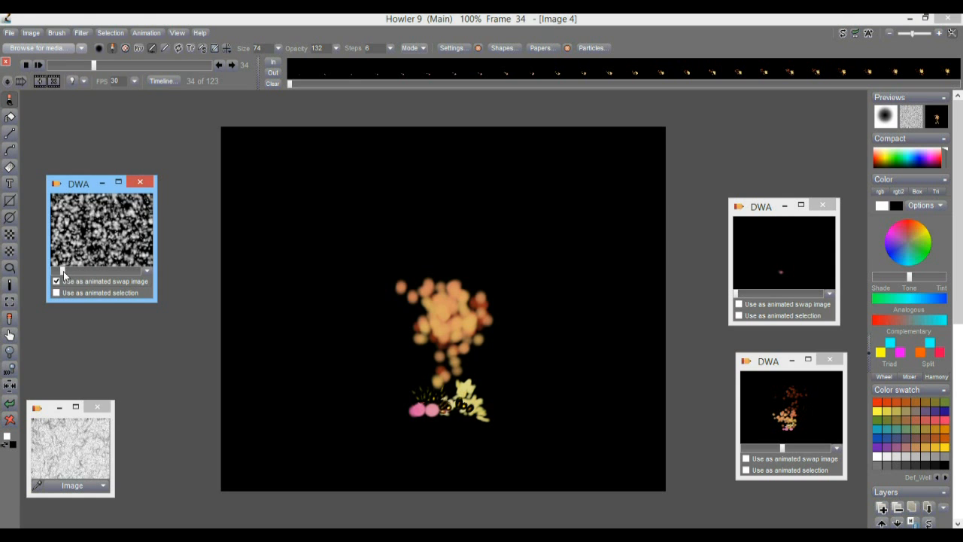
pyautogui.moveTo(94, 66); pyautogui.dragTo(113, 65)
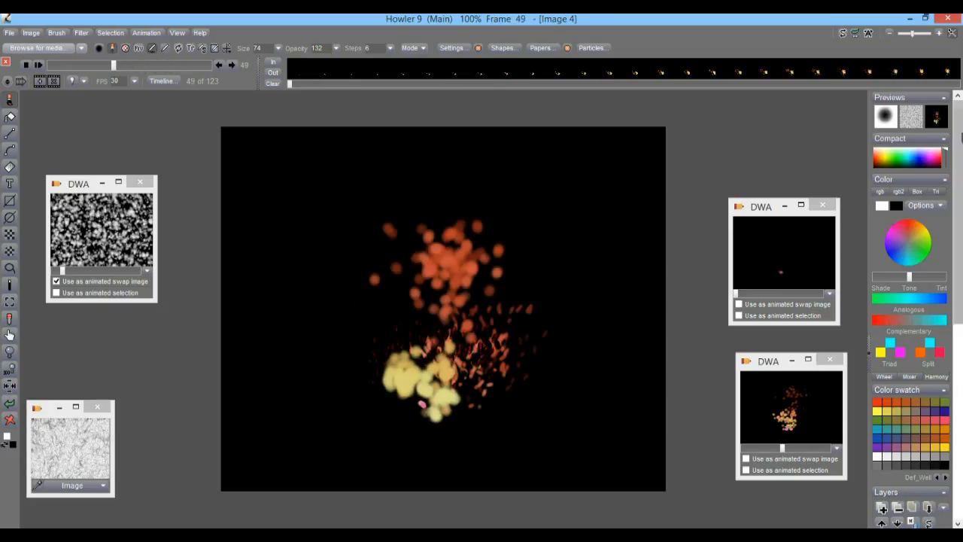
# Turn on swap mixing and try the Exclusion mode on the particle burst's current layer.
pyautogui.click(937, 118)
pyautogui.click(937, 119)
pyautogui.click(937, 119)
pyautogui.rightClick(937, 119)
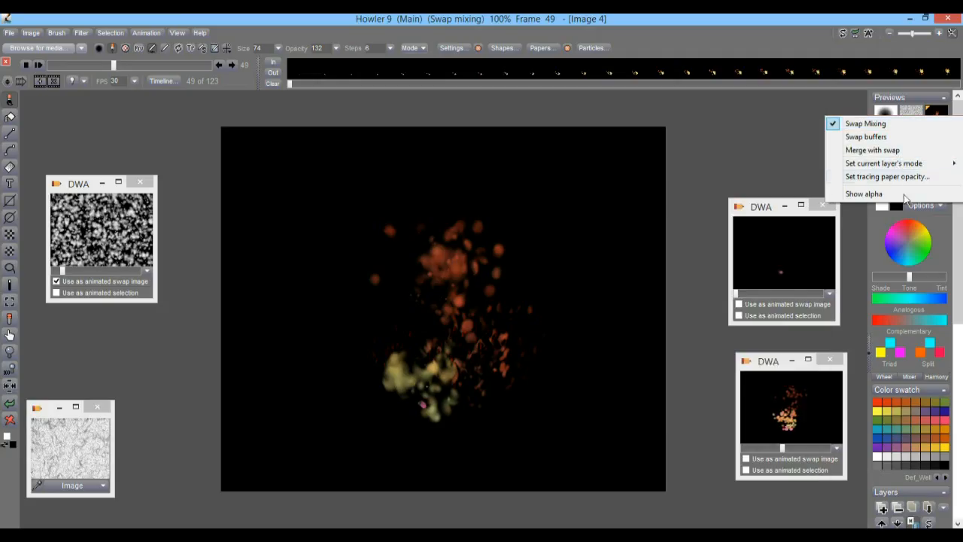
pyautogui.moveTo(937, 164)
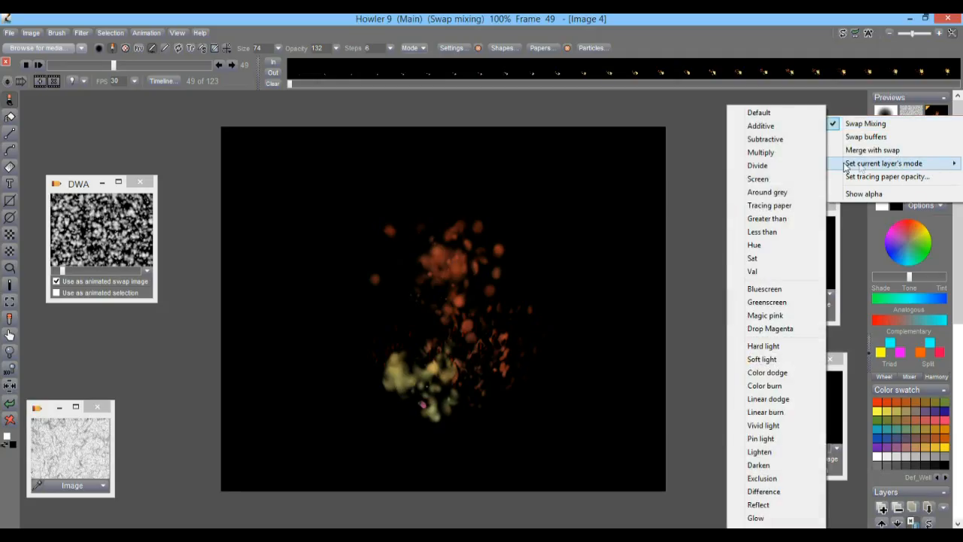
pyautogui.click(775, 479)
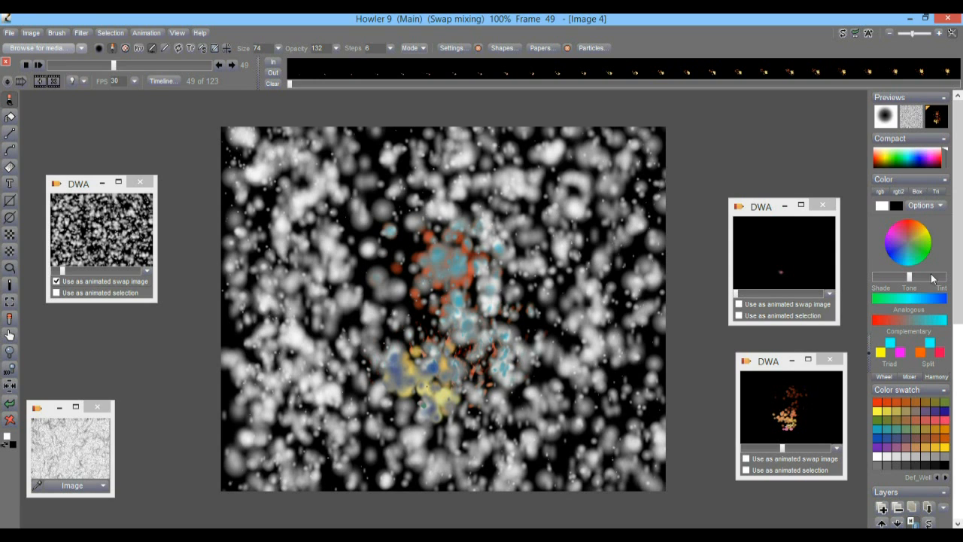
# Try the Difference mode for mixing the burst with the snowfall, then turn swap mixing off.
pyautogui.rightClick(945, 116)
pyautogui.moveTo(907, 168)
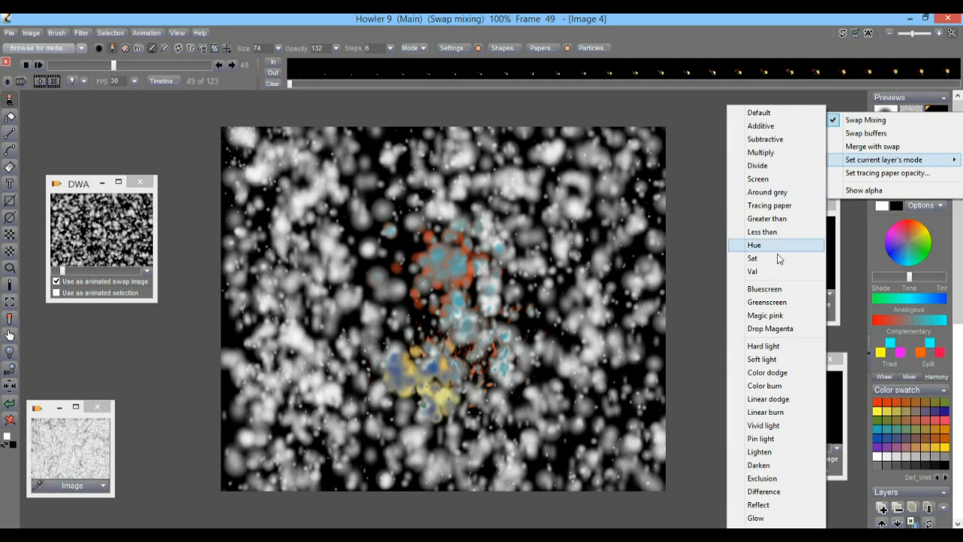
pyautogui.click(774, 492)
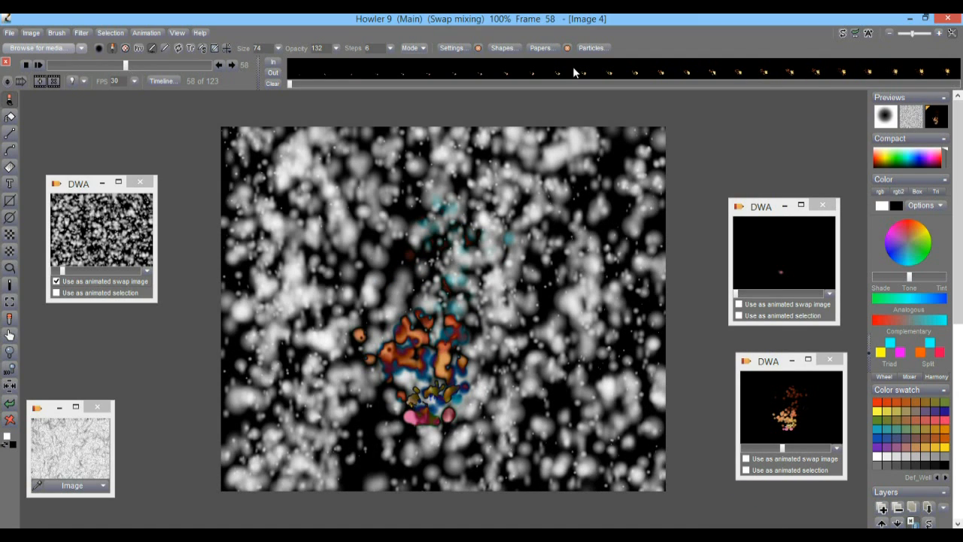
pyautogui.click(936, 119)
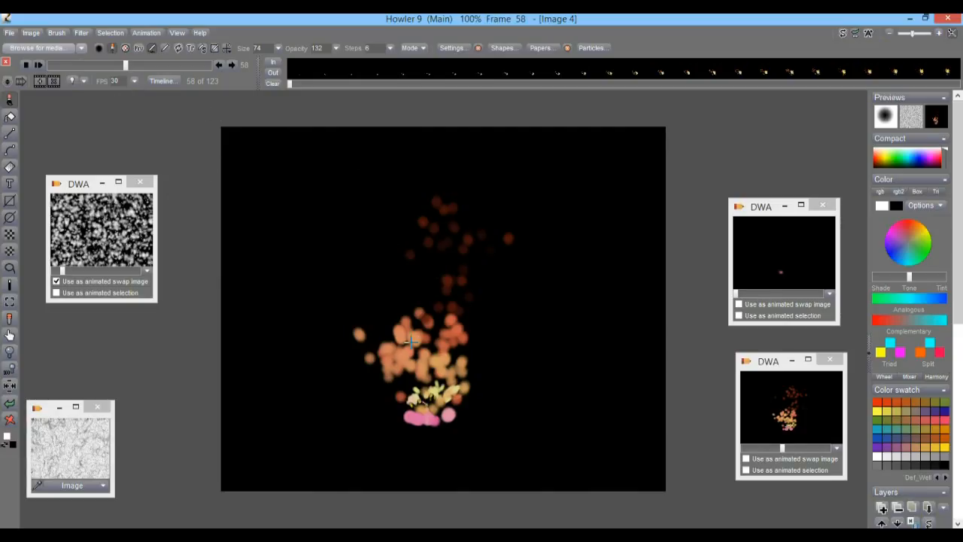
# Set up a Pool displace by swap on the particle burst with a slightly raised max displace and a low swirl value.
pyautogui.click(79, 32)
pyautogui.moveTo(143, 142)
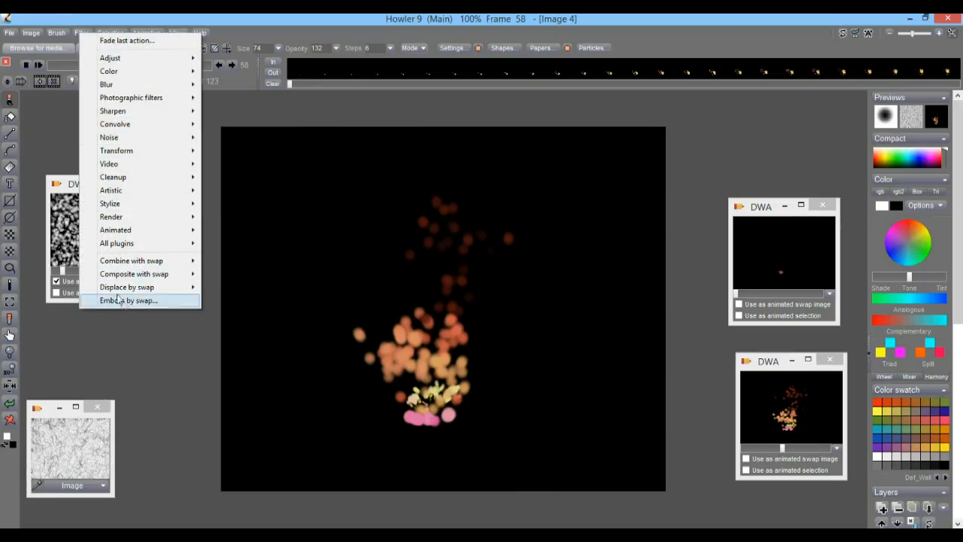
pyautogui.moveTo(121, 294)
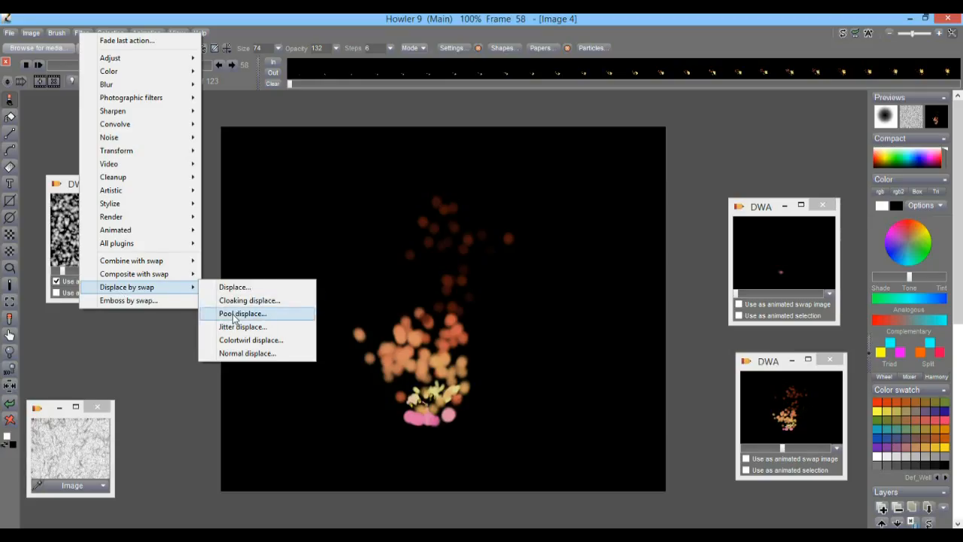
pyautogui.click(235, 318)
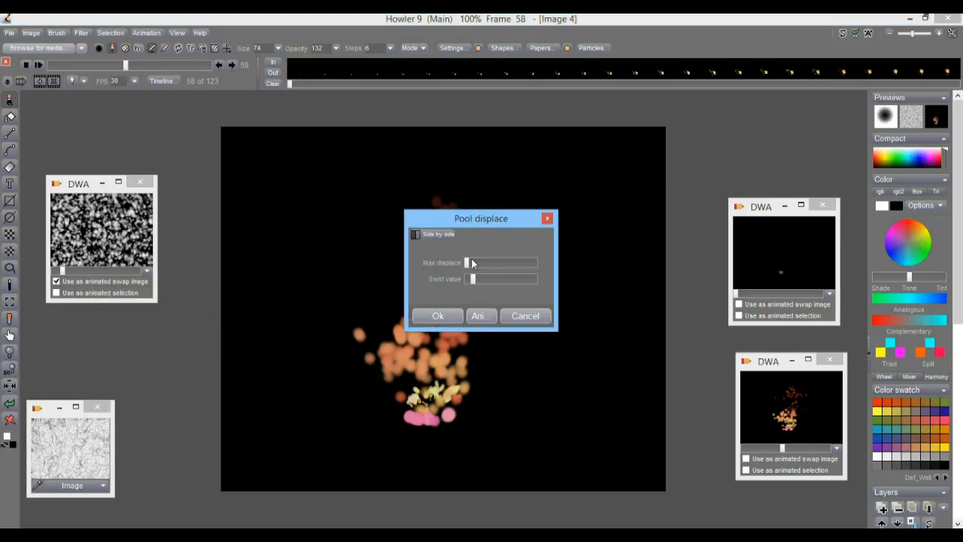
pyautogui.moveTo(470, 265); pyautogui.dragTo(471, 282)
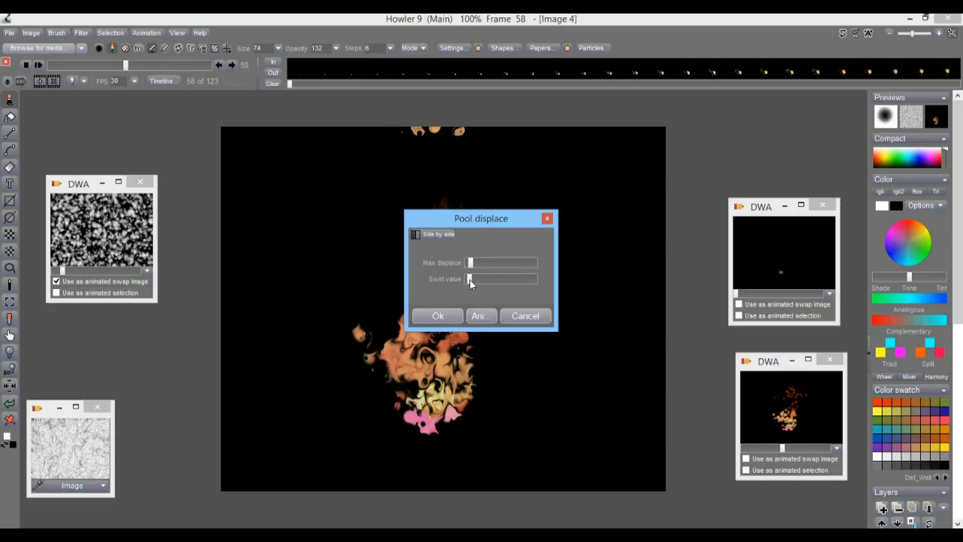
pyautogui.moveTo(452, 219); pyautogui.dragTo(600, 211)
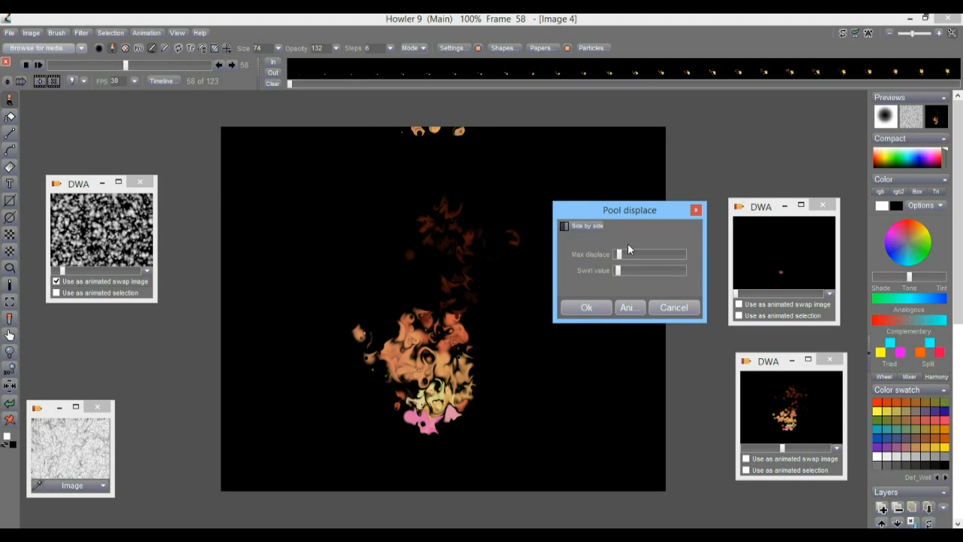
pyautogui.moveTo(623, 256)
pyautogui.mouseDown()
pyautogui.moveTo(631, 253)
pyautogui.moveTo(615, 257)
pyautogui.moveTo(619, 269)
pyautogui.moveTo(620, 253)
pyautogui.mouseUp()
# Apply the Pool displace to the whole particle-burst animation, play it back and go to frame 53.
pyautogui.click(636, 305)
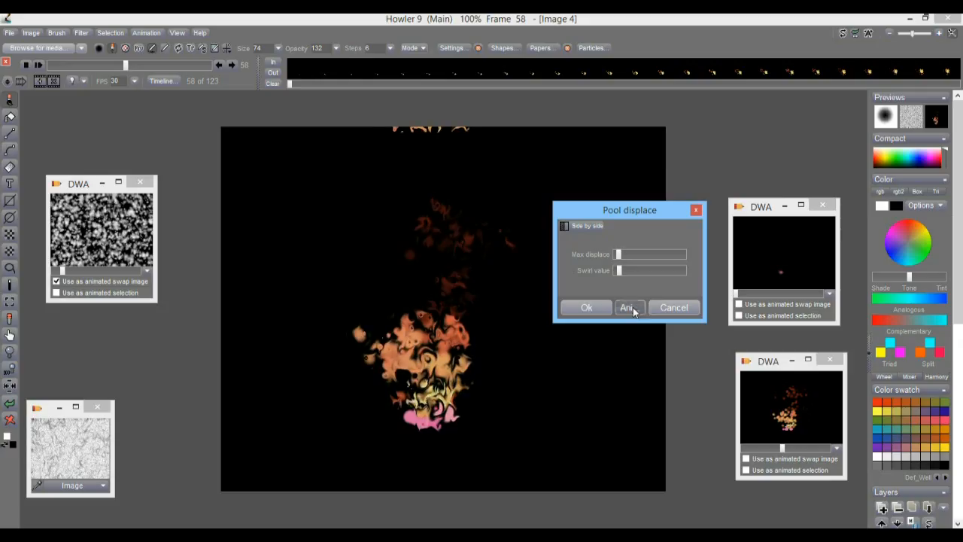
pyautogui.click(411, 334)
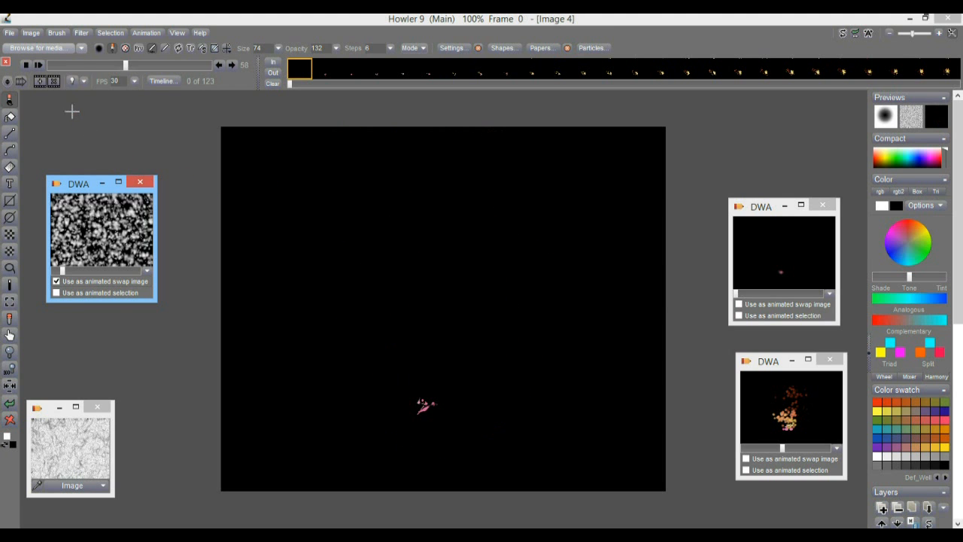
pyautogui.click(38, 65)
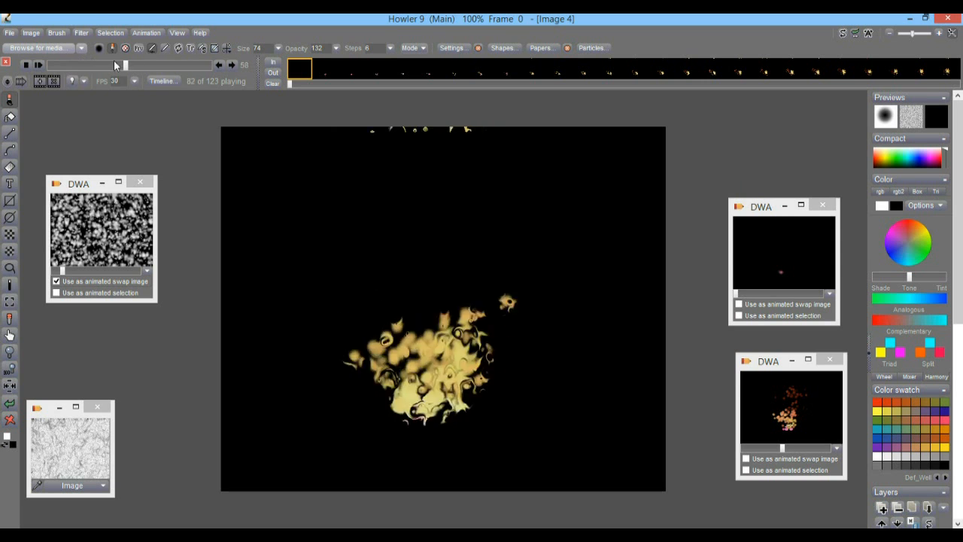
pyautogui.moveTo(120, 64)
pyautogui.mouseDown()
pyautogui.moveTo(78, 65)
pyautogui.moveTo(119, 65)
pyautogui.mouseUp()
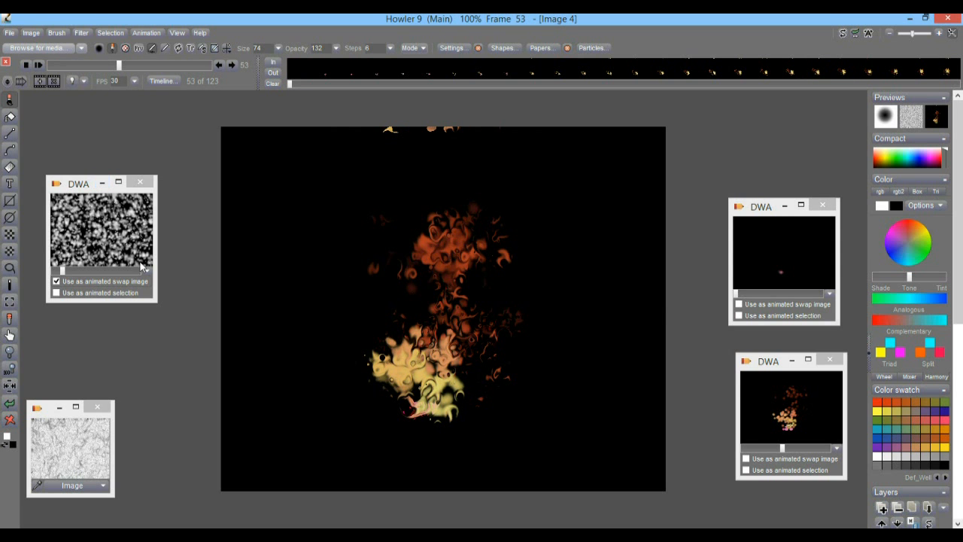
# Reload the stored fire-particle animation and use that same stored animation as the animated swap image.
pyautogui.click(64, 275)
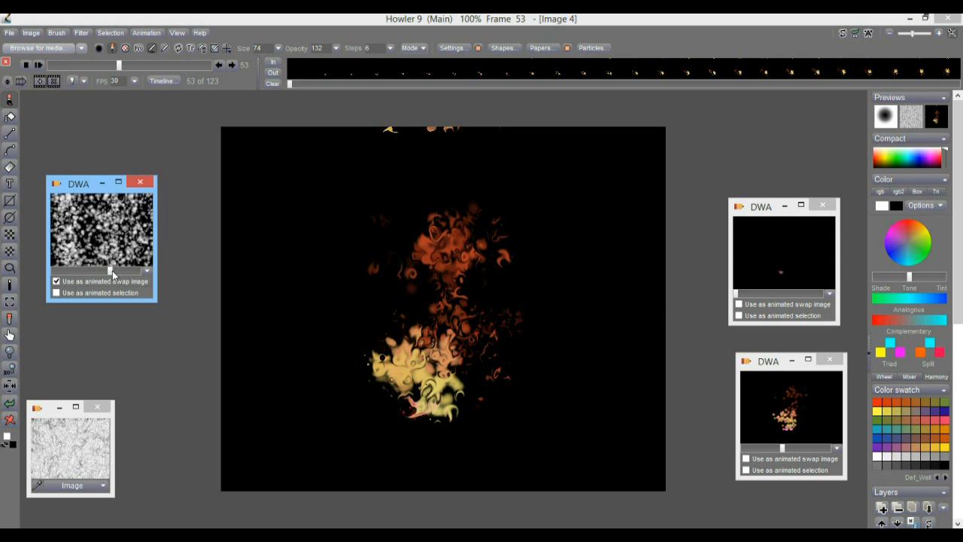
pyautogui.moveTo(774, 369); pyautogui.dragTo(758, 354)
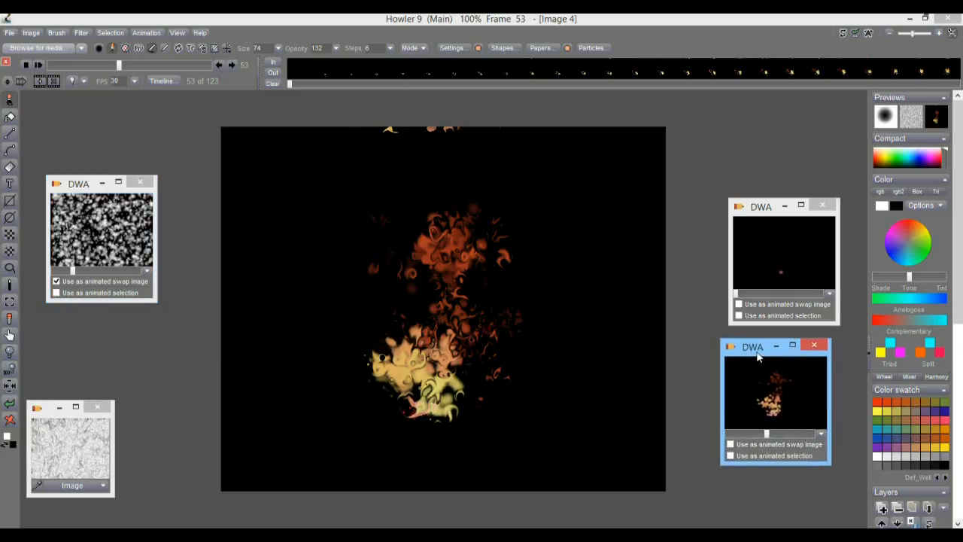
pyautogui.doubleClick(774, 391)
pyautogui.click(508, 315)
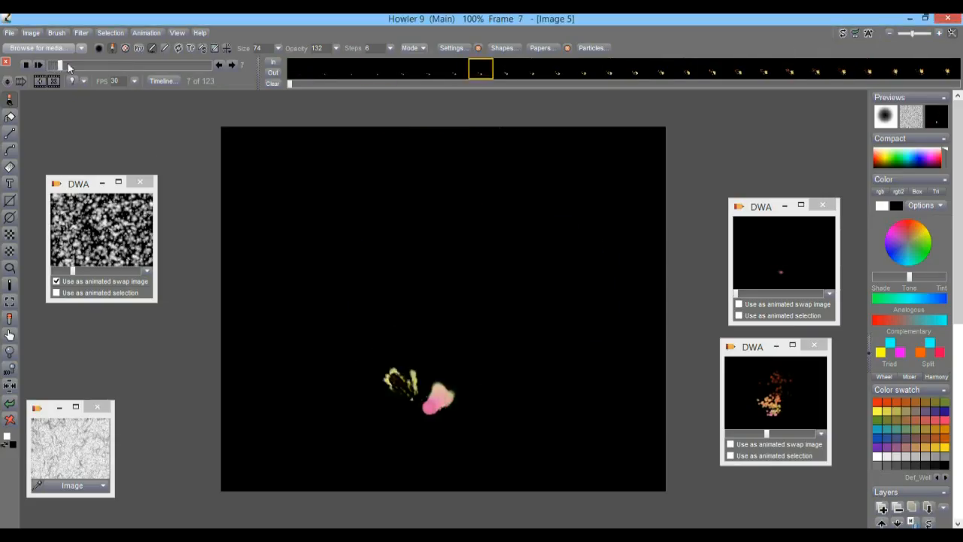
pyautogui.click(731, 444)
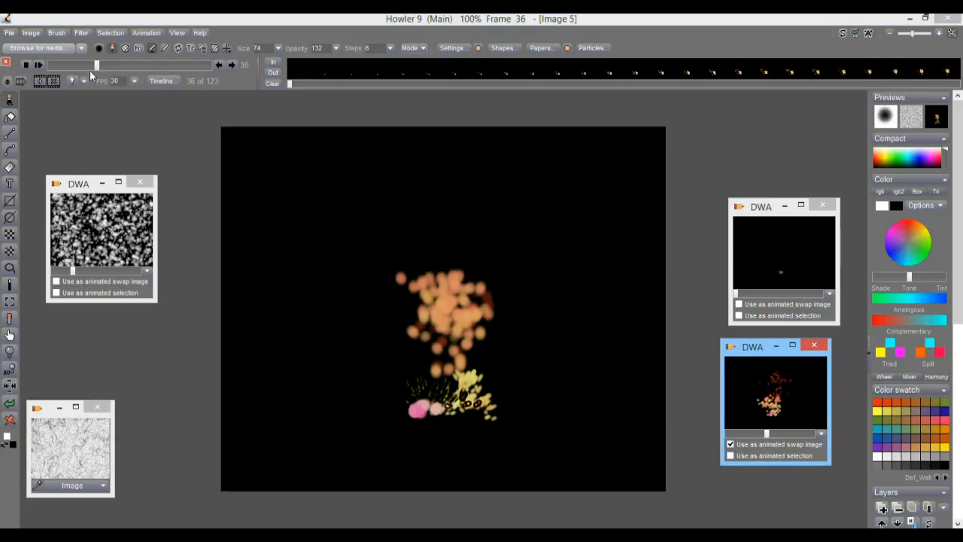
pyautogui.moveTo(92, 66); pyautogui.dragTo(142, 66)
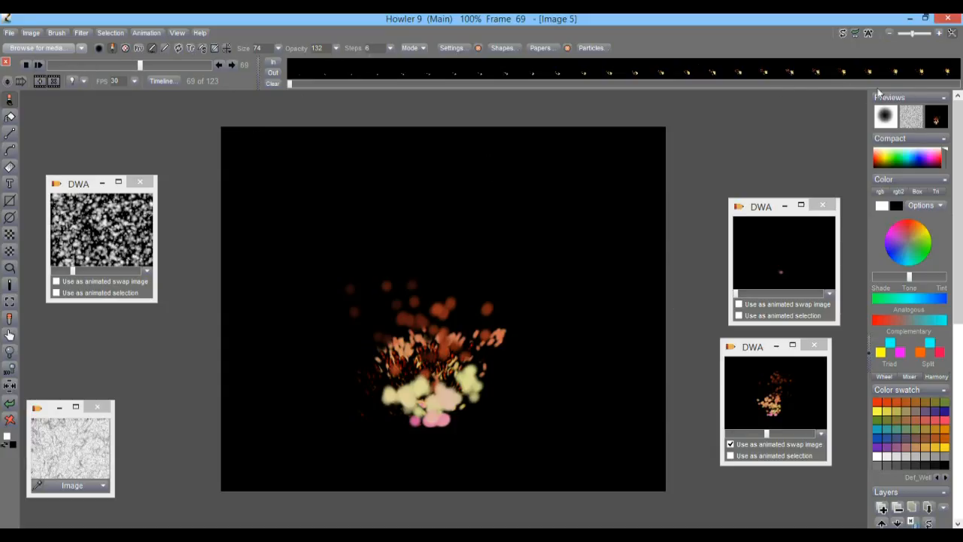
# Turn on swap mixing and set the current layer's mode to Difference.
pyautogui.click(938, 119)
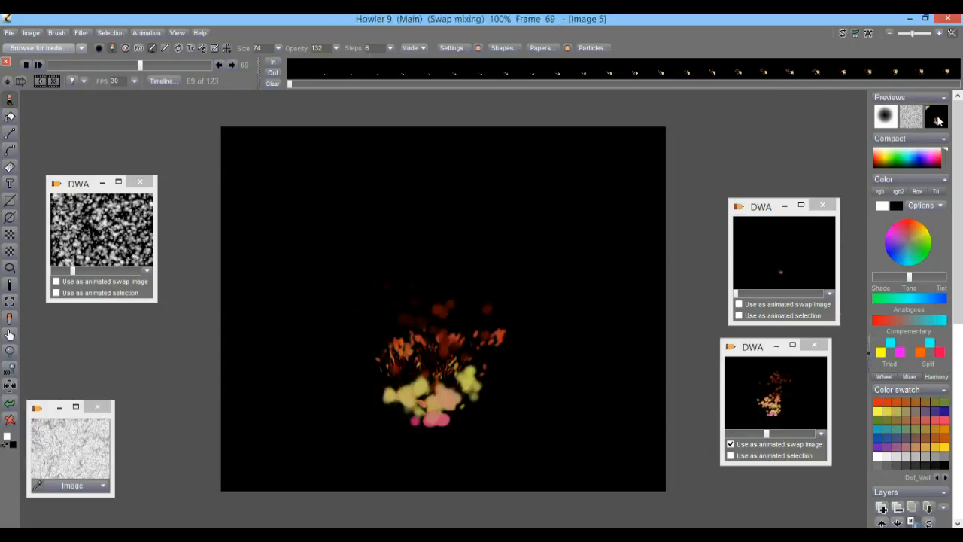
pyautogui.rightClick(938, 119)
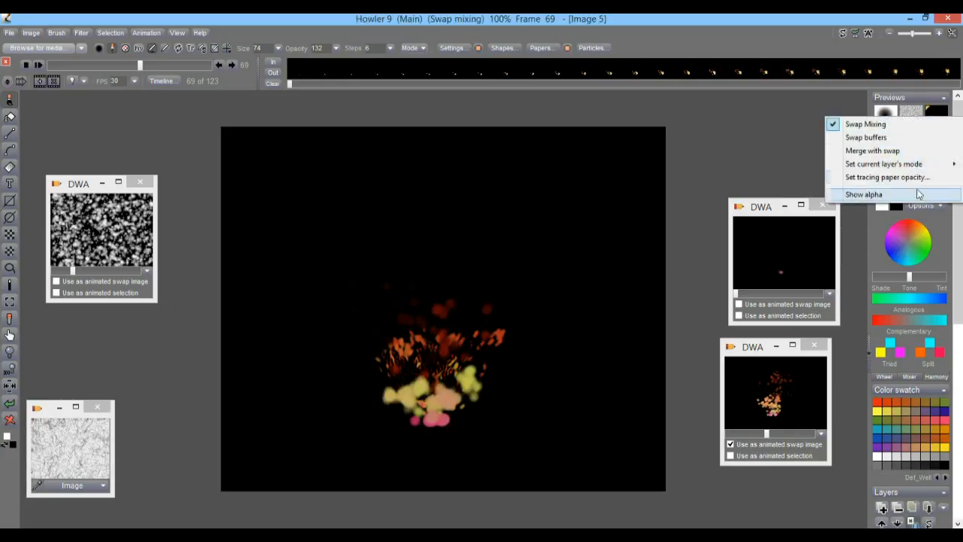
pyautogui.moveTo(903, 164)
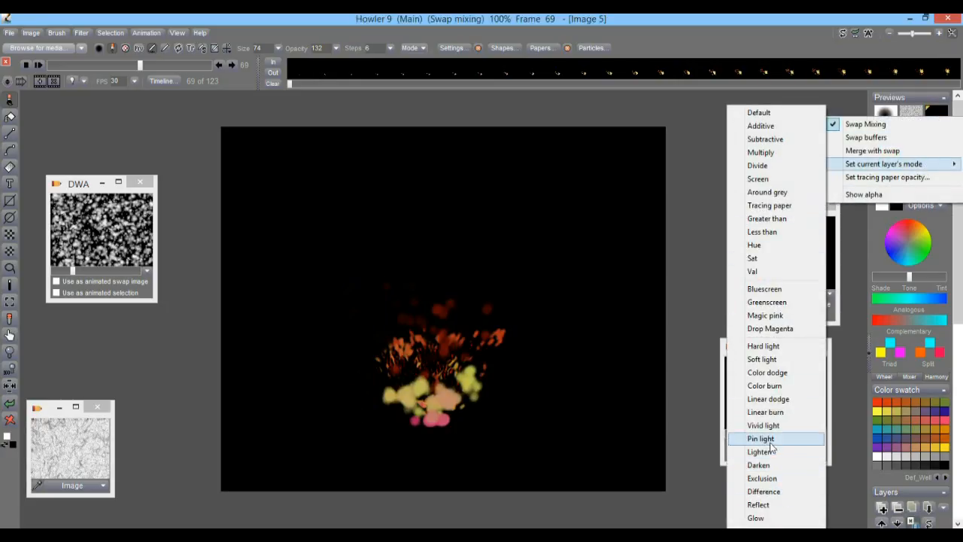
pyautogui.click(767, 494)
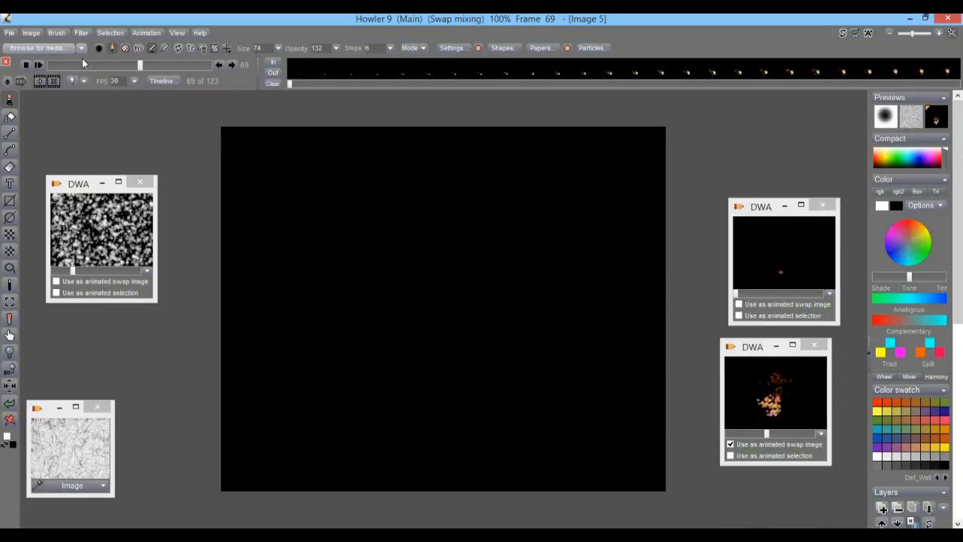
# Try the Vivid light mode for the current layer at frame 62 and turn swap mixing off.
pyautogui.rightClick(937, 119)
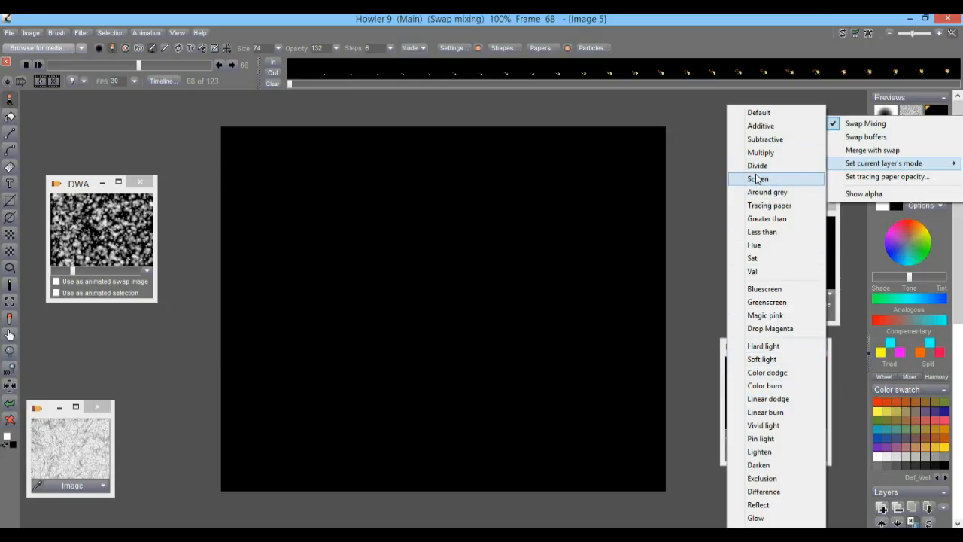
pyautogui.click(782, 425)
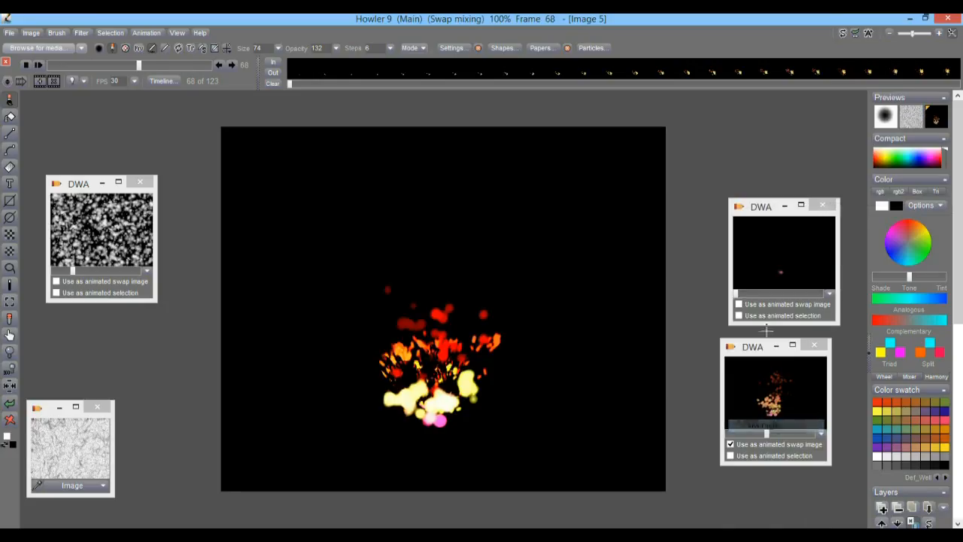
pyautogui.moveTo(138, 65)
pyautogui.mouseDown()
pyautogui.moveTo(123, 66)
pyautogui.moveTo(131, 66)
pyautogui.mouseUp()
pyautogui.click(936, 116)
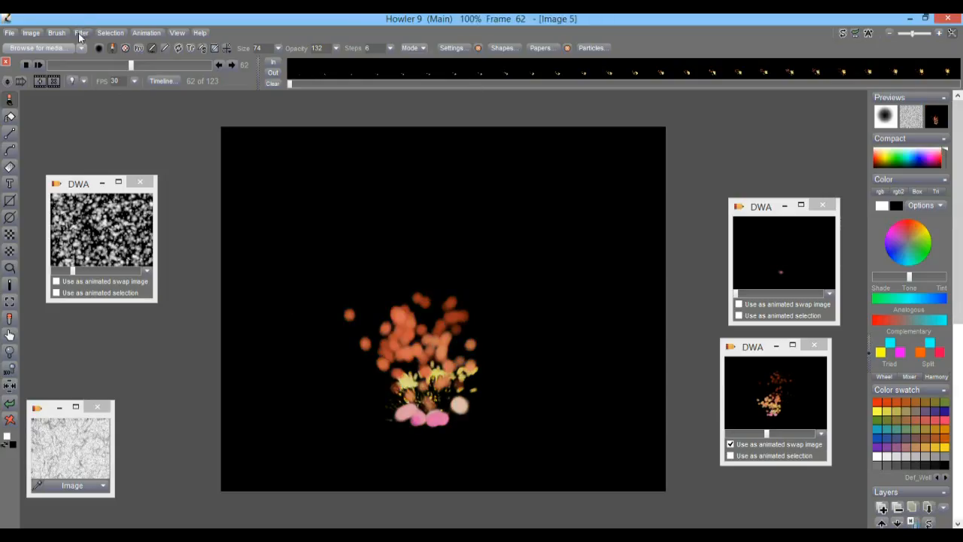
# Apply a Pool displace by swap with a lowered swirl value to all frames of the animation.
pyautogui.click(80, 33)
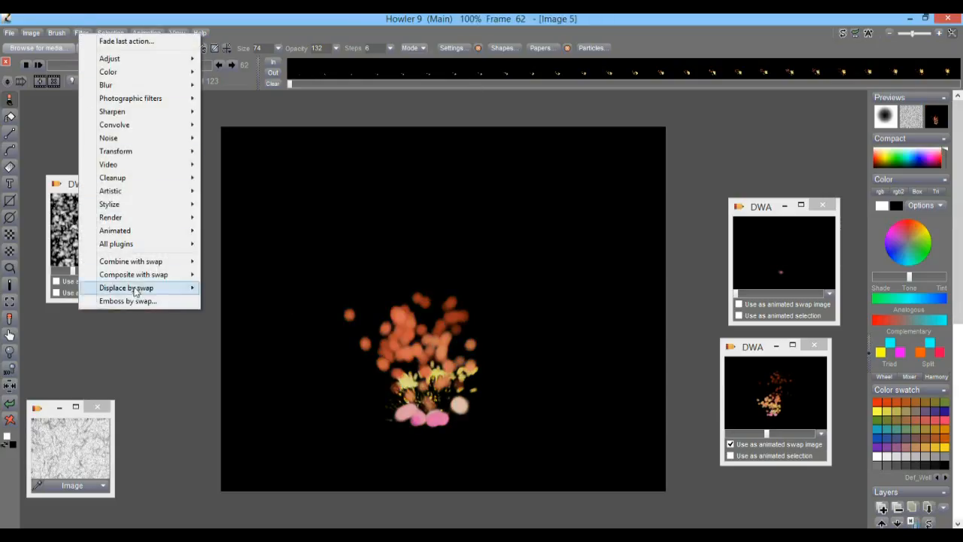
pyautogui.moveTo(135, 290)
pyautogui.click(237, 315)
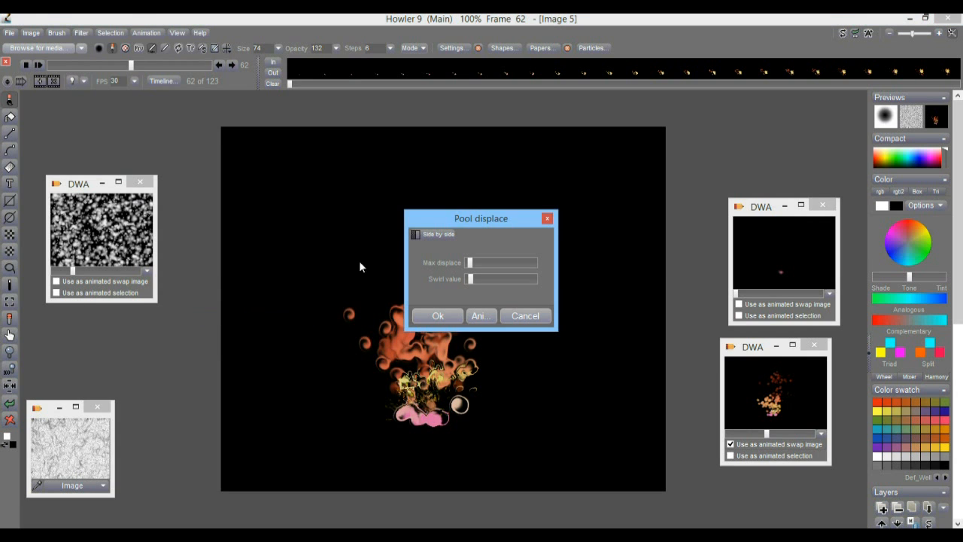
pyautogui.moveTo(469, 218); pyautogui.dragTo(194, 236)
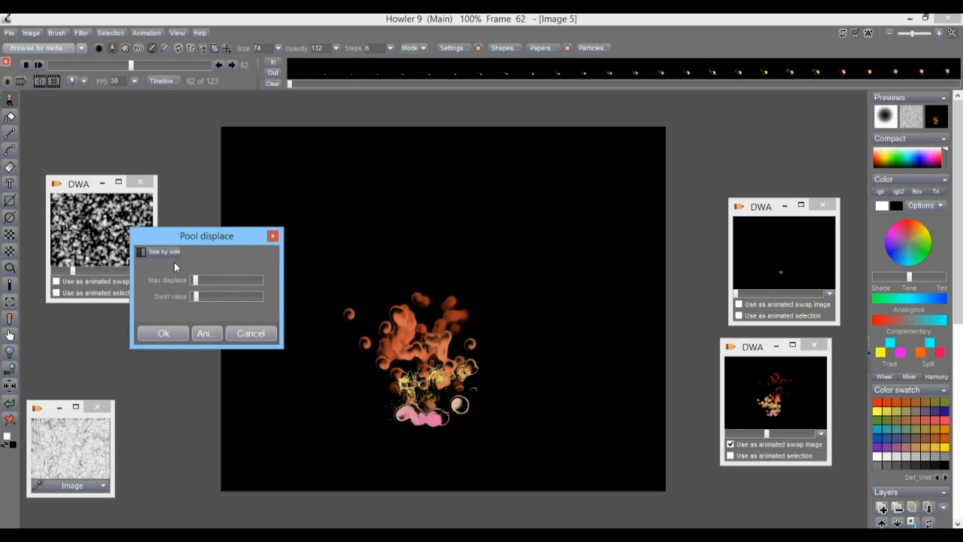
pyautogui.moveTo(199, 282); pyautogui.dragTo(192, 301)
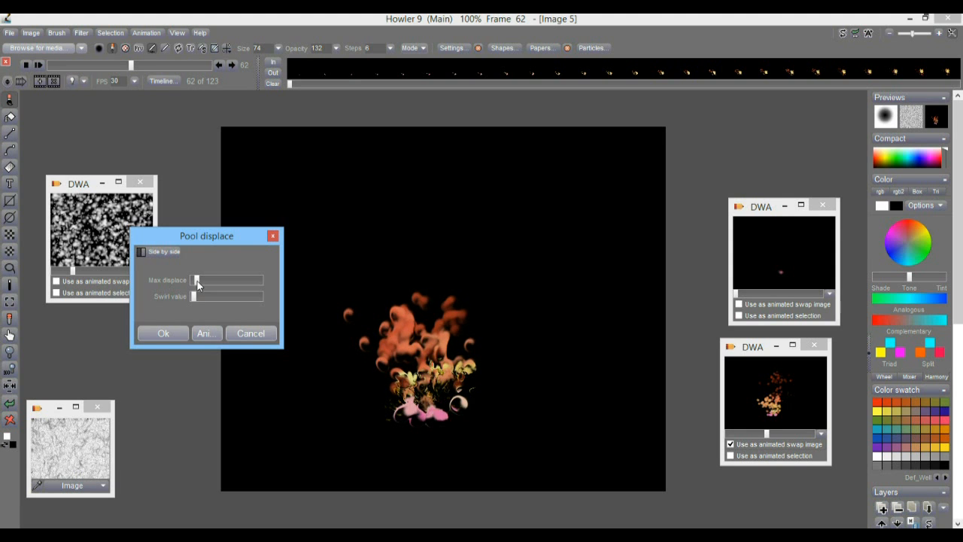
pyautogui.click(206, 332)
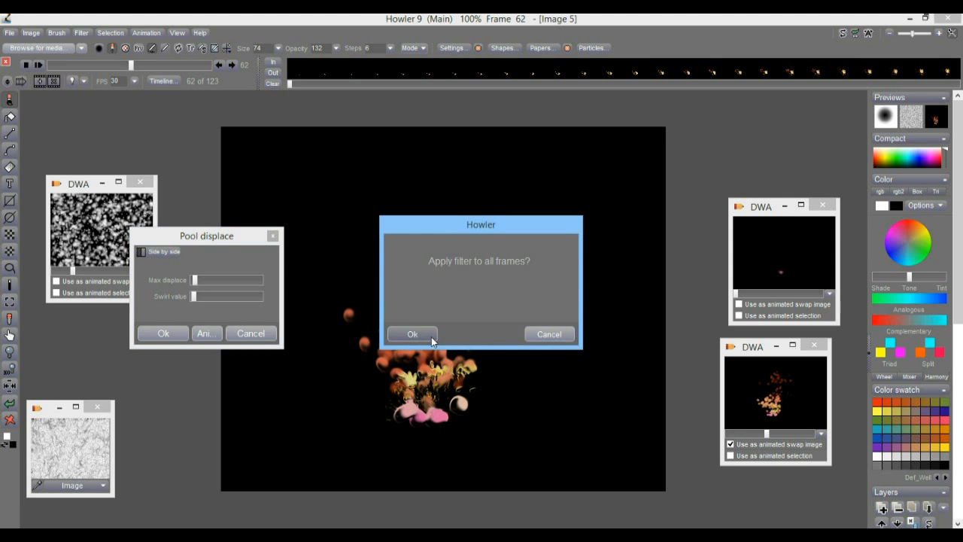
pyautogui.click(412, 334)
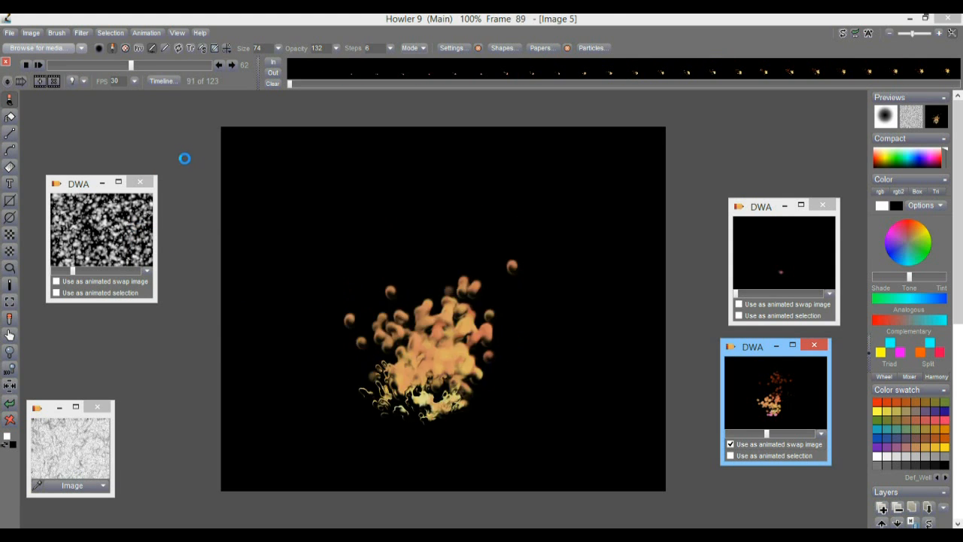
# Apply the plain Displace by swap filter to all frames of the animation.
pyautogui.click(83, 33)
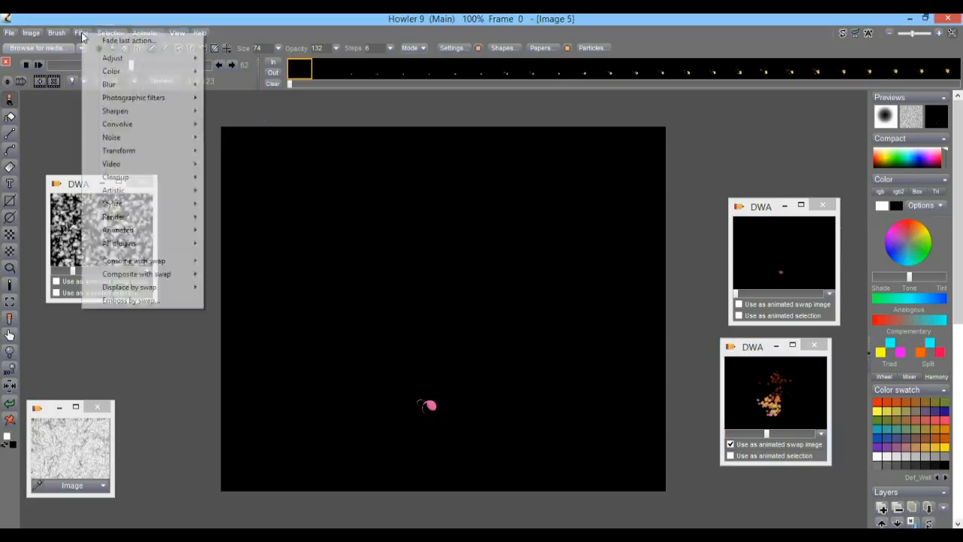
pyautogui.moveTo(157, 287)
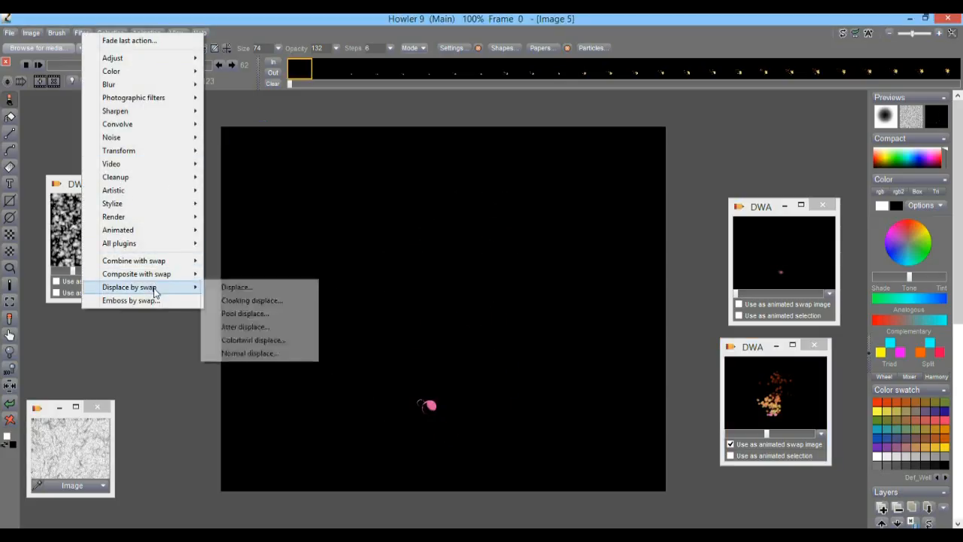
pyautogui.click(267, 286)
pyautogui.click(463, 268)
pyautogui.click(477, 306)
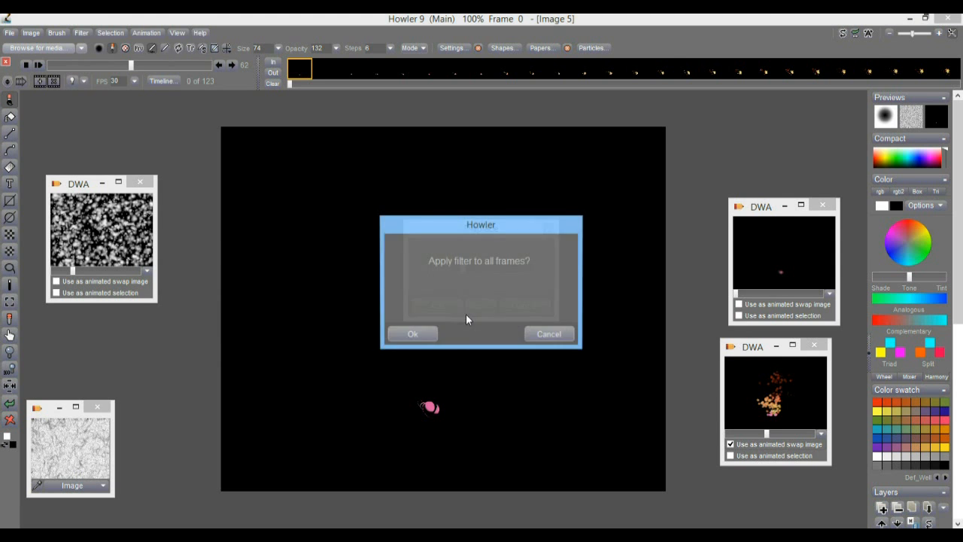
pyautogui.click(435, 337)
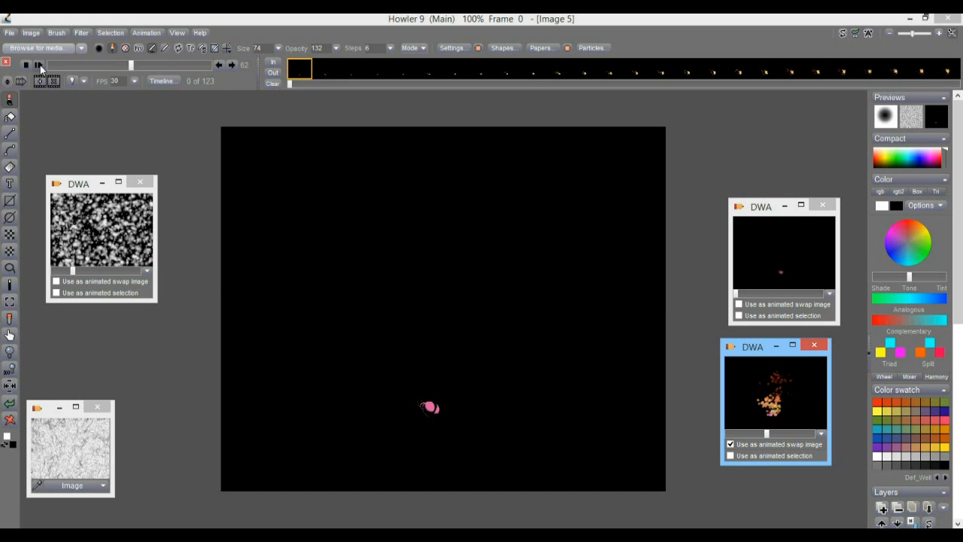
# Play back the displaced animation, stop on frame 25 and open the timeline editor.
pyautogui.click(40, 65)
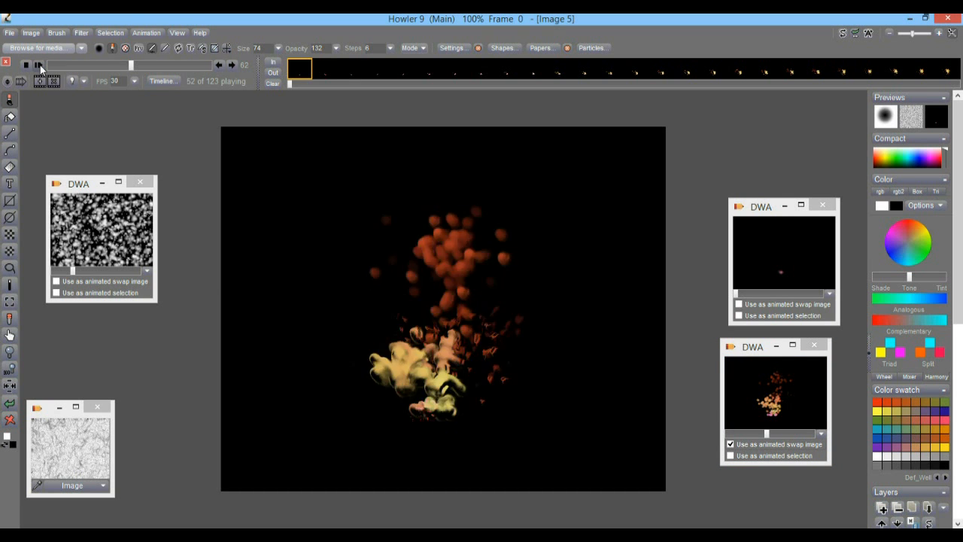
pyautogui.moveTo(130, 66); pyautogui.dragTo(82, 65)
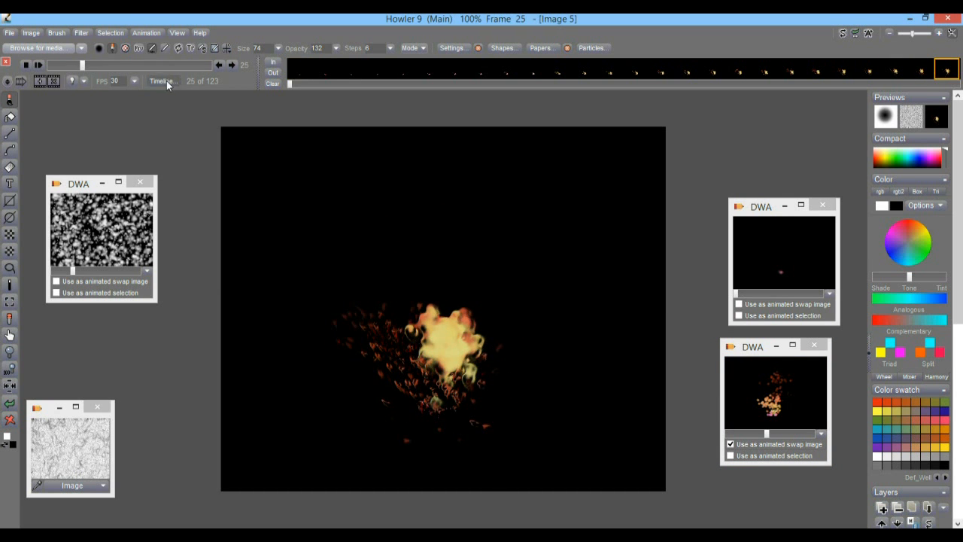
pyautogui.click(167, 80)
pyautogui.moveTo(204, 104); pyautogui.dragTo(77, 111)
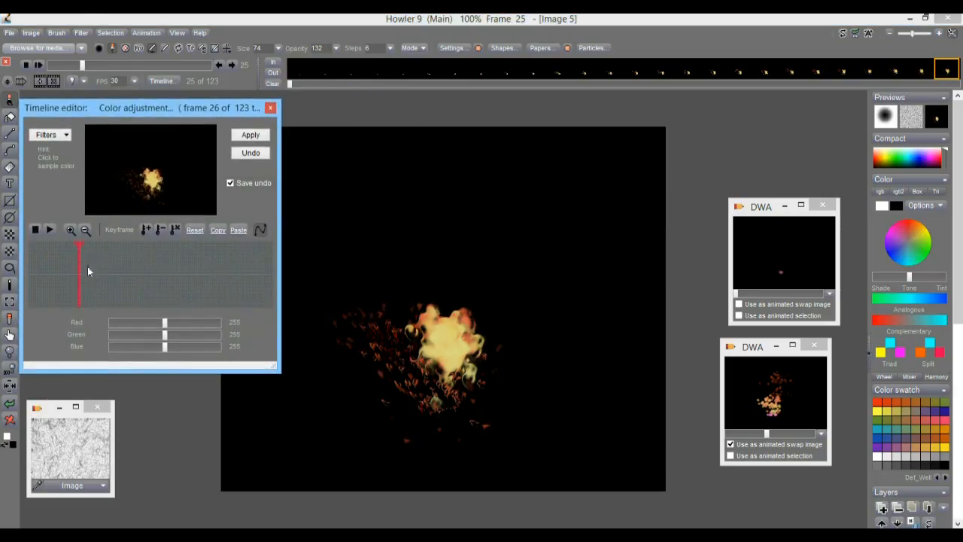
# Store the current animation to disc and place its thumbnail window above the other stored fire animations.
pyautogui.click(146, 33)
pyautogui.moveTo(256, 81)
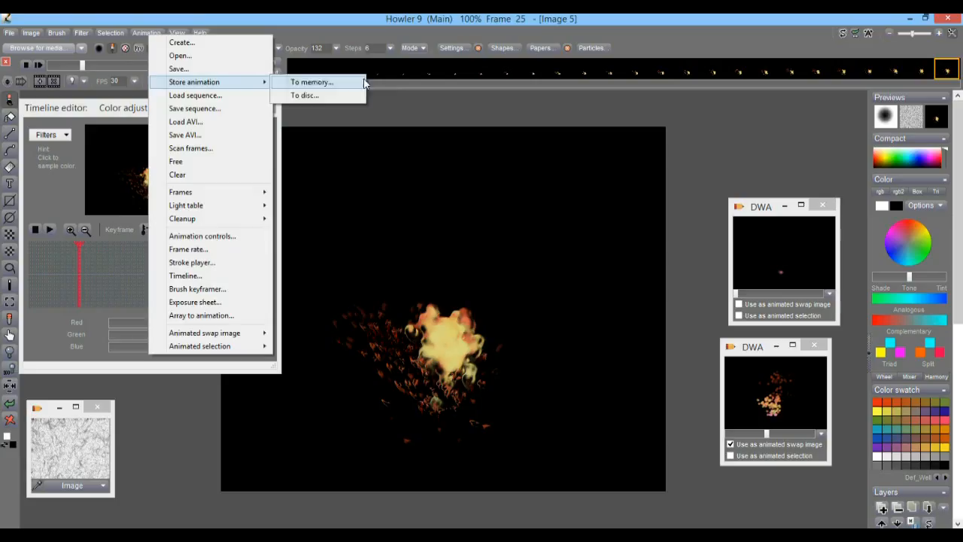
pyautogui.click(304, 95)
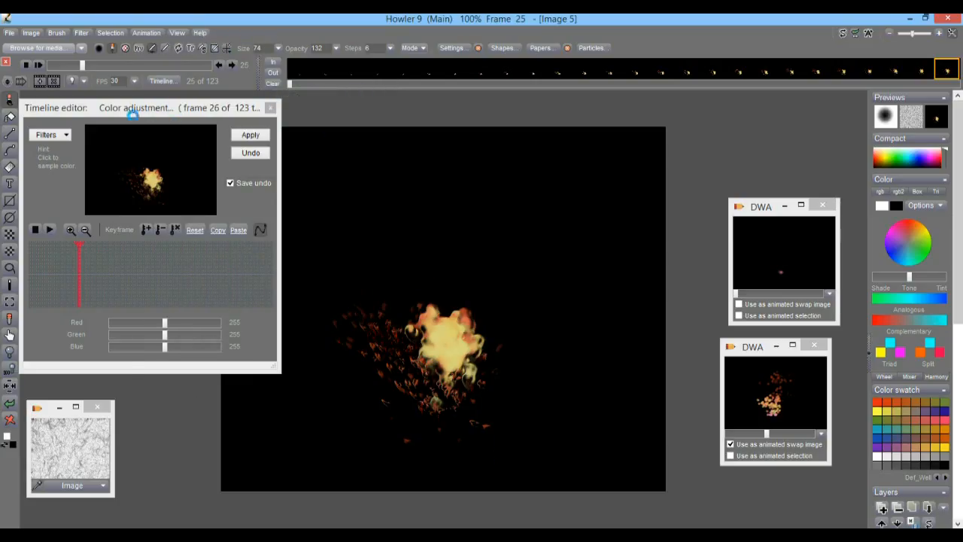
pyautogui.moveTo(55, 290); pyautogui.dragTo(760, 124)
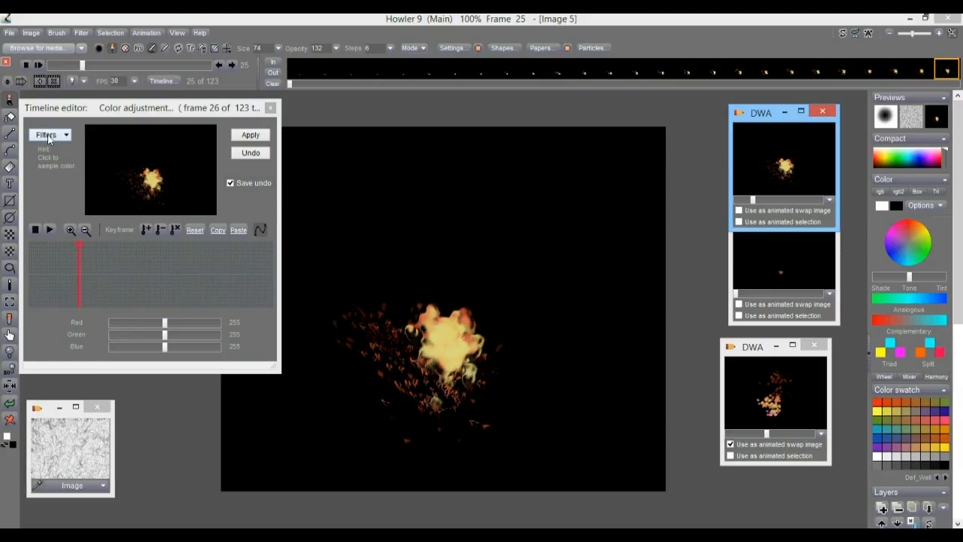
# Bring up the timeline editor beside the canvas and choose the animated Ghost filter.
pyautogui.click(161, 80)
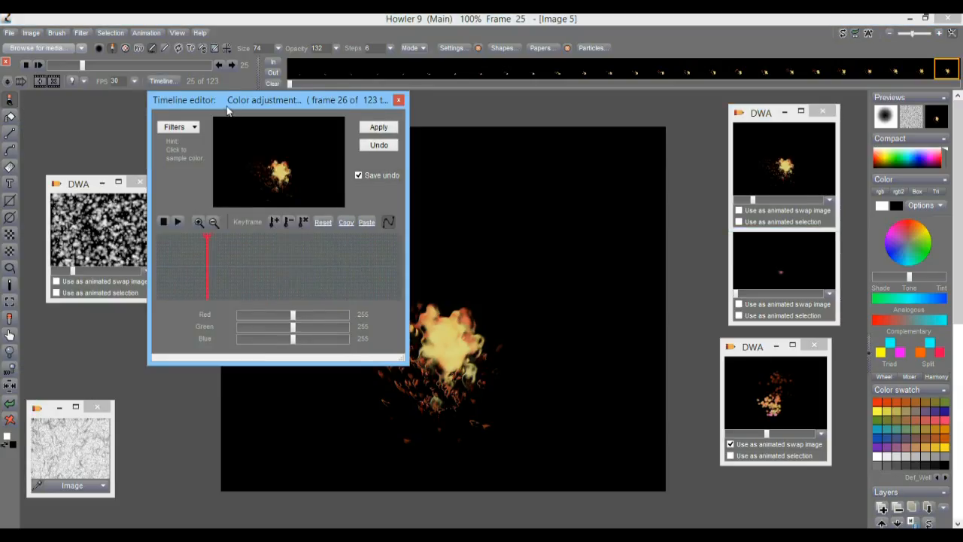
pyautogui.moveTo(227, 107); pyautogui.dragTo(114, 119)
pyautogui.click(66, 139)
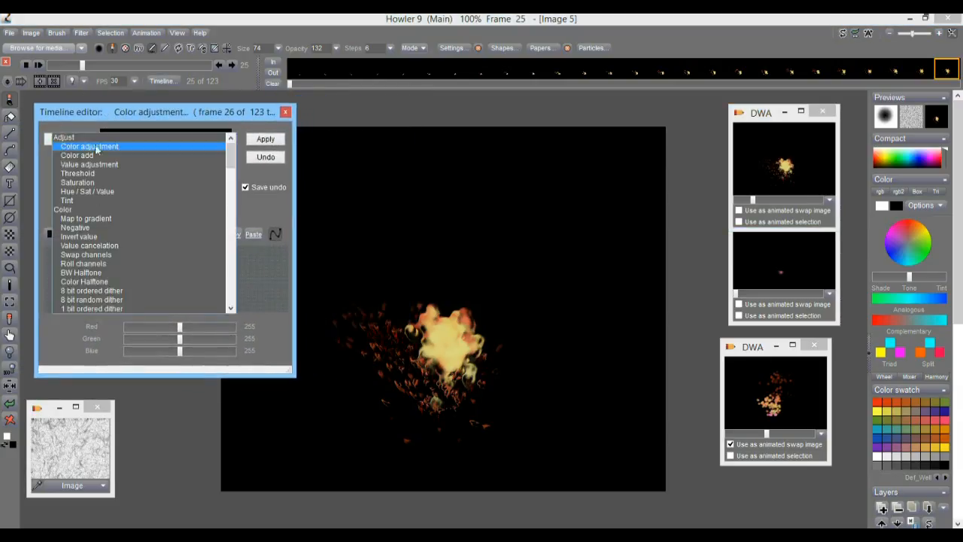
pyautogui.click(80, 32)
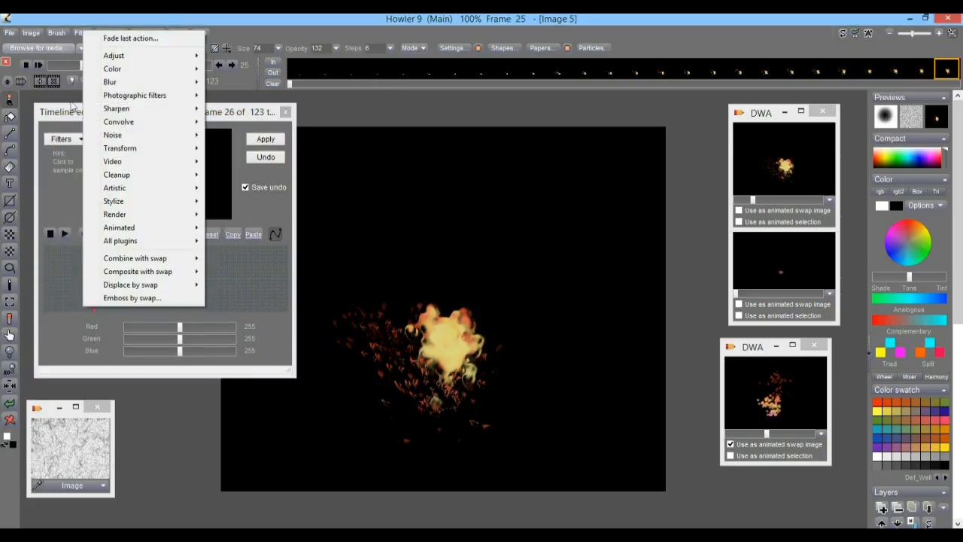
pyautogui.click(66, 139)
pyautogui.click(66, 138)
pyautogui.moveTo(232, 154); pyautogui.dragTo(231, 299)
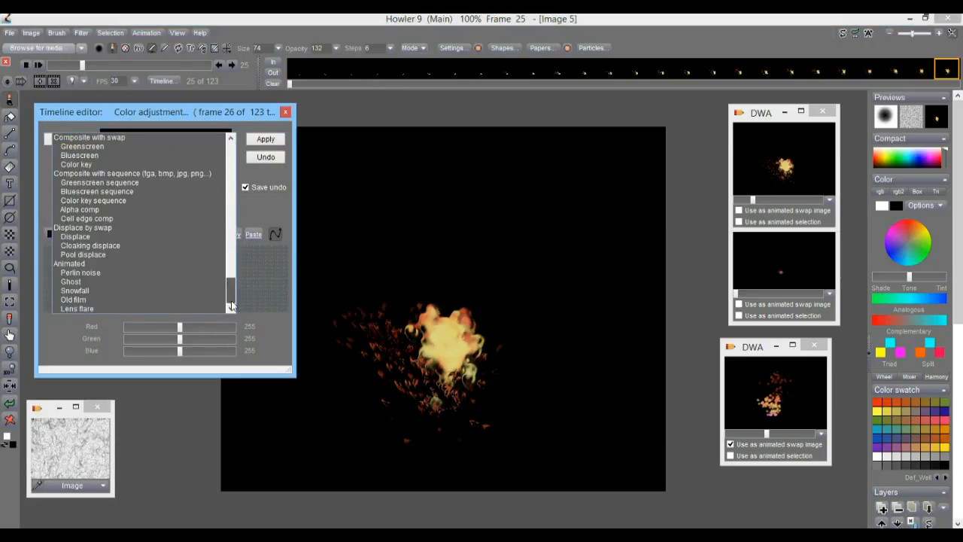
pyautogui.click(73, 282)
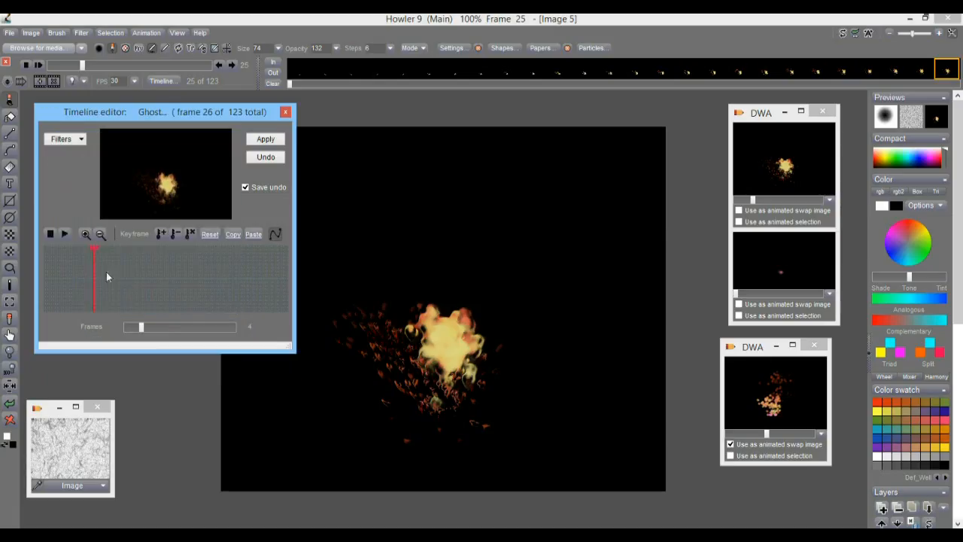
# Preview the Ghost filter around frame 49 and set its Frames value to 5.
pyautogui.moveTo(96, 267); pyautogui.dragTo(172, 278)
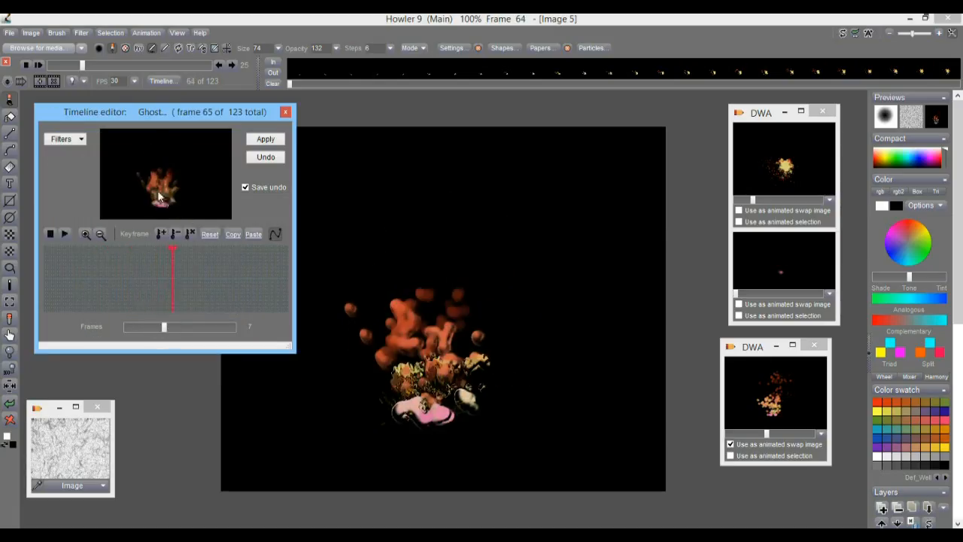
pyautogui.moveTo(137, 294)
pyautogui.mouseDown()
pyautogui.moveTo(189, 294)
pyautogui.moveTo(140, 298)
pyautogui.mouseUp()
pyautogui.moveTo(177, 329); pyautogui.dragTo(158, 329)
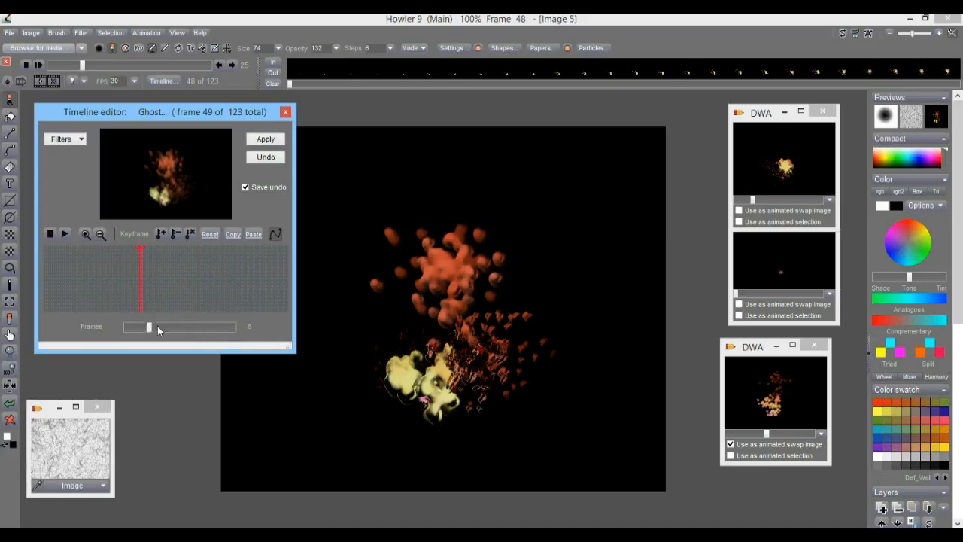
# Apply the Ghost filter with 7 frames to the animation, play it back and close the timeline editor.
pyautogui.click(266, 141)
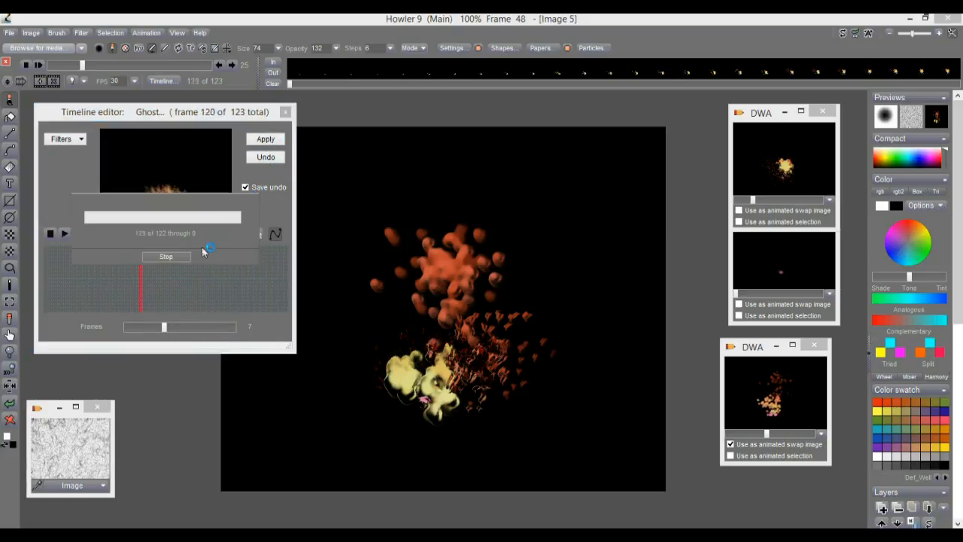
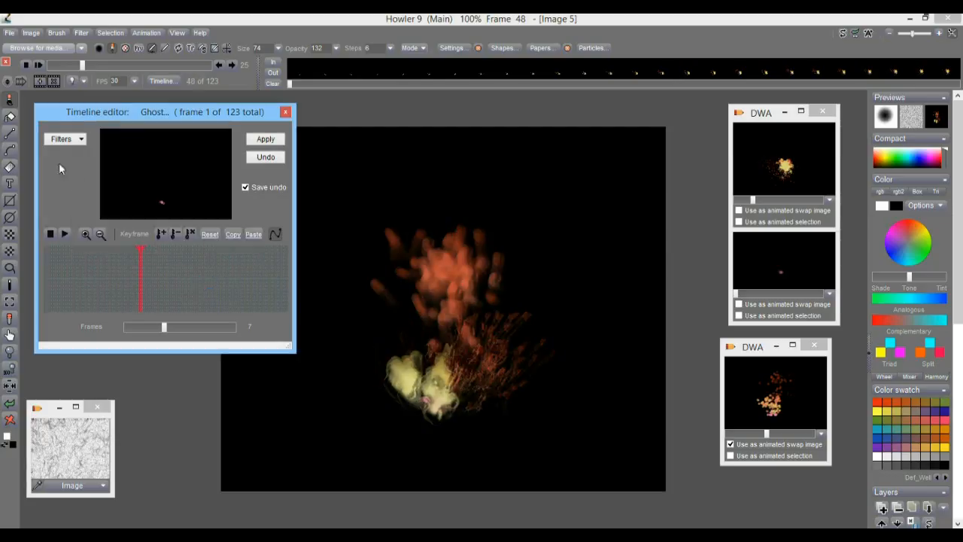
pyautogui.click(65, 235)
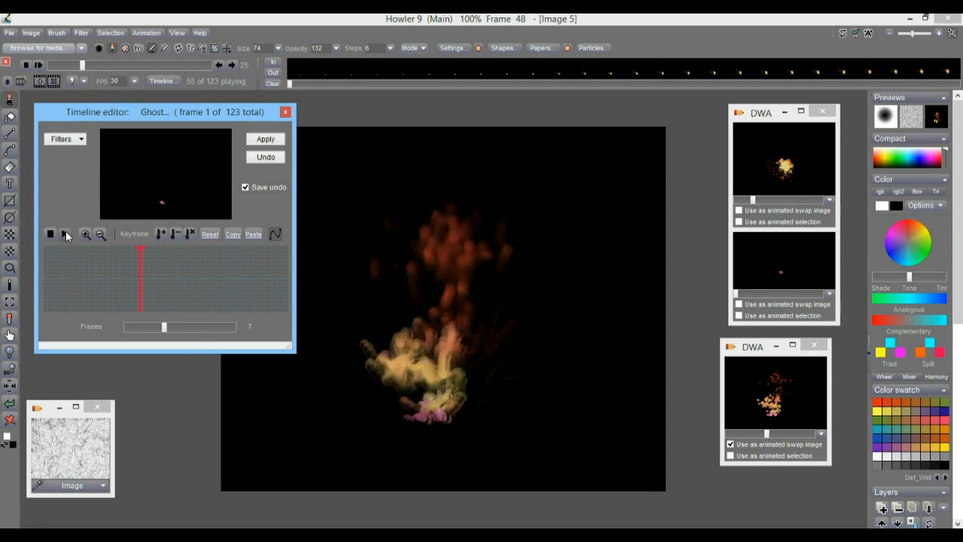
pyautogui.moveTo(182, 281); pyautogui.dragTo(160, 287)
pyautogui.click(286, 111)
# Review the ghosted animation from frame 18 to frame 98 and make it loopable from a chosen frame.
pyautogui.moveTo(84, 65)
pyautogui.mouseDown()
pyautogui.moveTo(191, 63)
pyautogui.moveTo(67, 61)
pyautogui.moveTo(211, 68)
pyautogui.moveTo(58, 60)
pyautogui.moveTo(73, 60)
pyautogui.mouseUp()
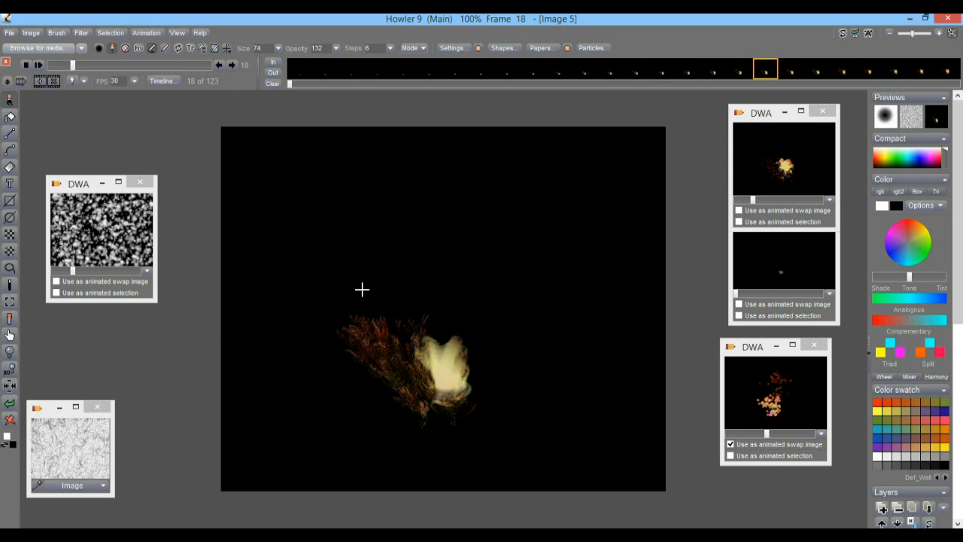
pyautogui.moveTo(77, 67); pyautogui.dragTo(179, 65)
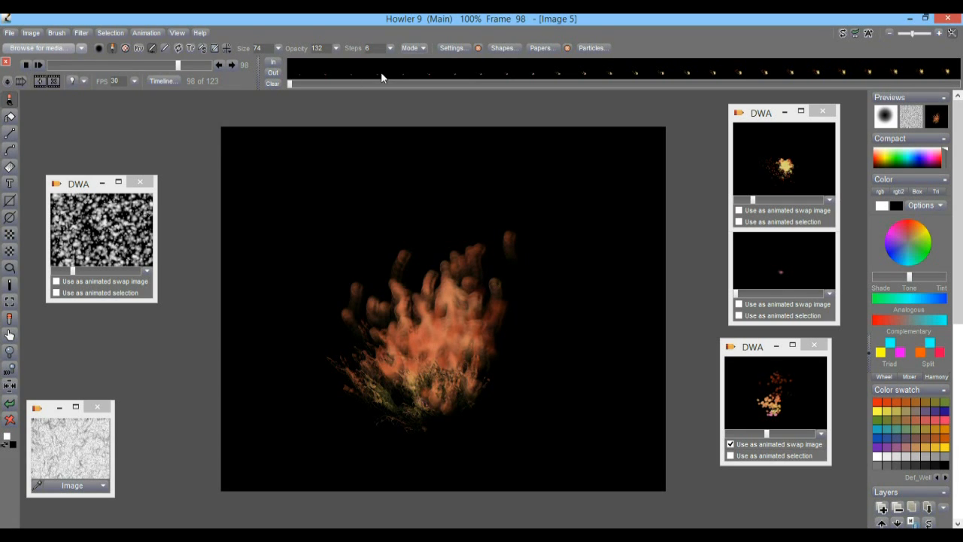
pyautogui.rightClick(371, 70)
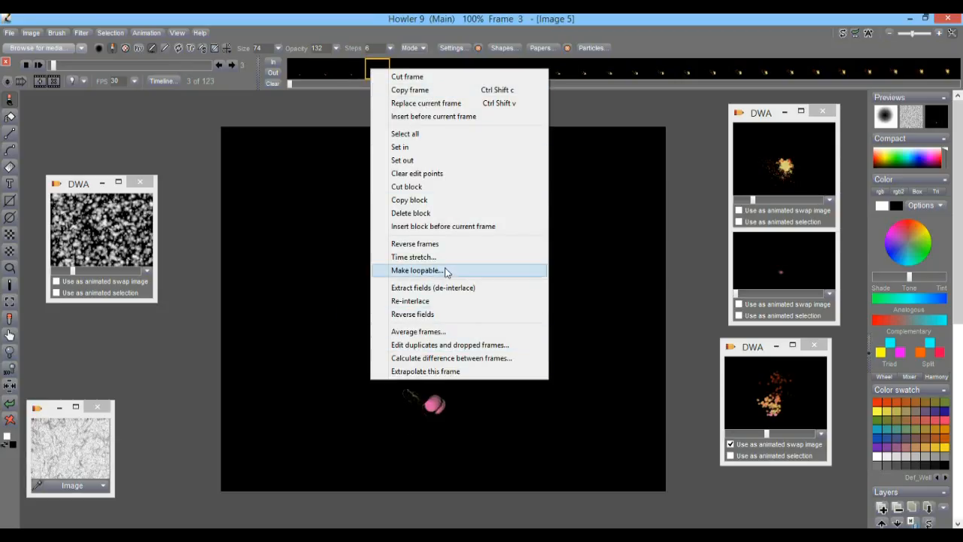
pyautogui.click(444, 271)
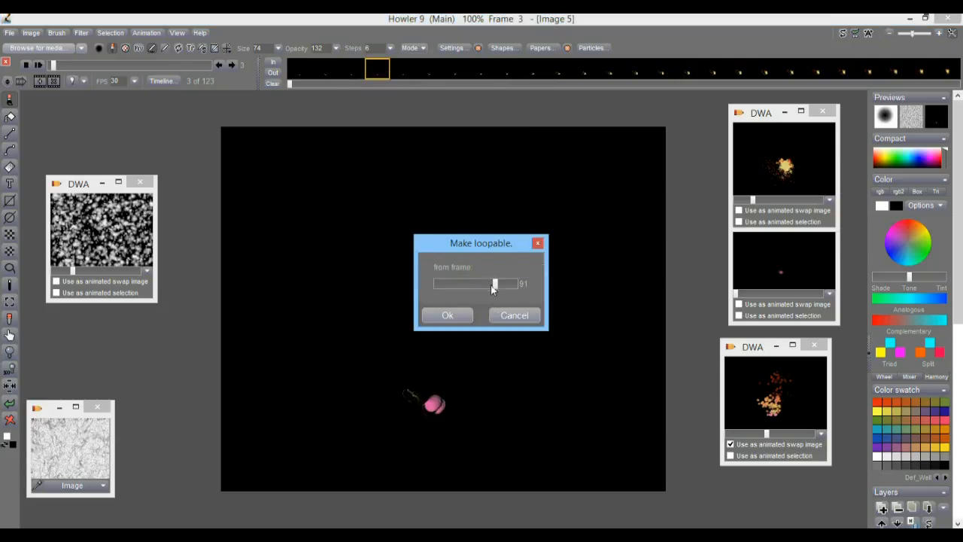
pyautogui.moveTo(482, 284); pyautogui.dragTo(480, 293)
pyautogui.moveTo(483, 284)
pyautogui.mouseDown()
pyautogui.moveTo(530, 284)
pyautogui.moveTo(491, 287)
pyautogui.mouseUp()
pyautogui.click(449, 316)
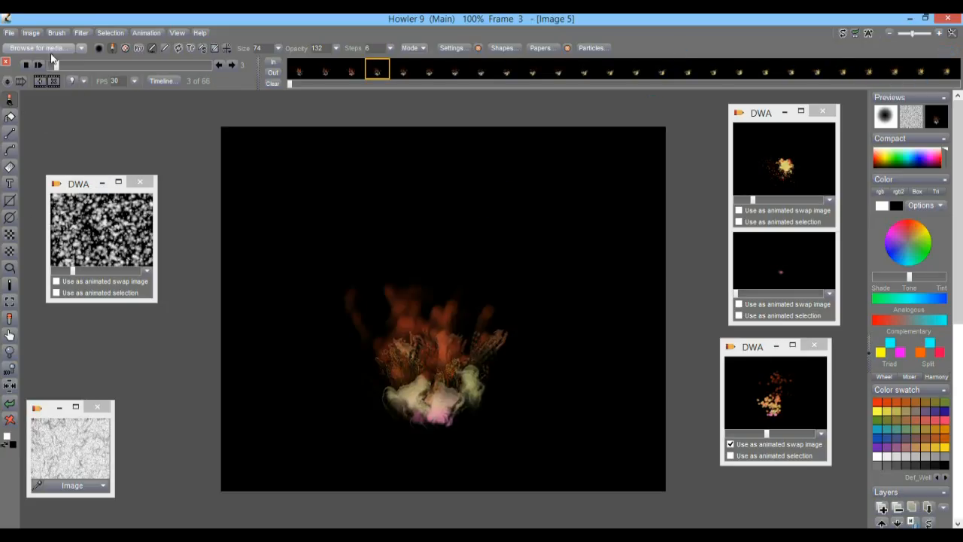
# Go to frame 46 of the looped animation and expand its dynamic range.
pyautogui.moveTo(56, 65); pyautogui.dragTo(162, 66)
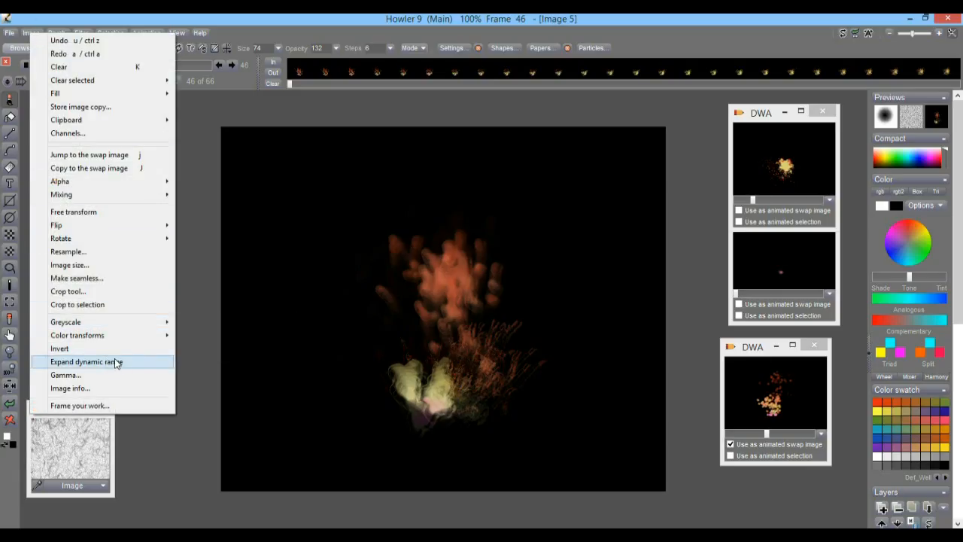
pyautogui.click(117, 362)
pyautogui.click(419, 334)
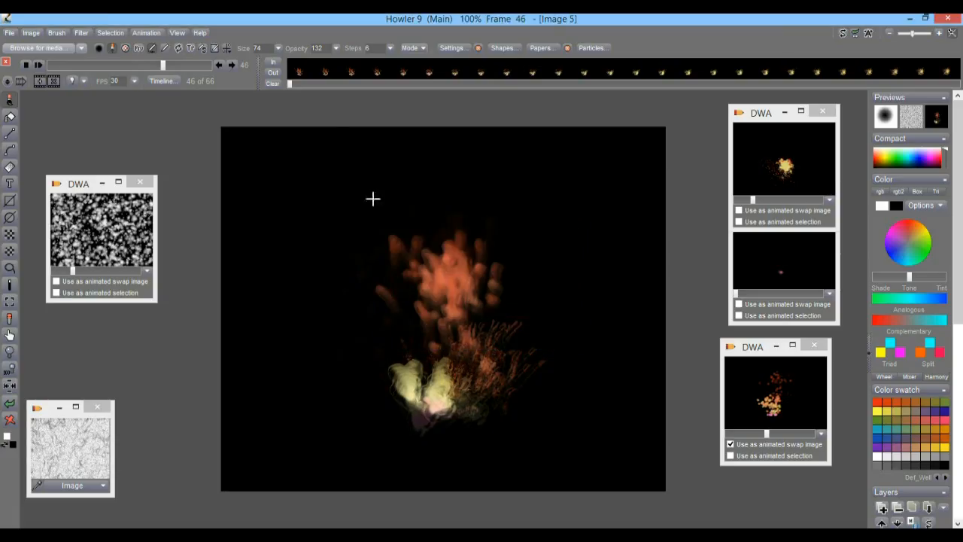
# Raise contrast with an S-shaped RGB Curves adjustment, lifting highlights and lowering shadows, and apply it to all frames.
pyautogui.click(84, 32)
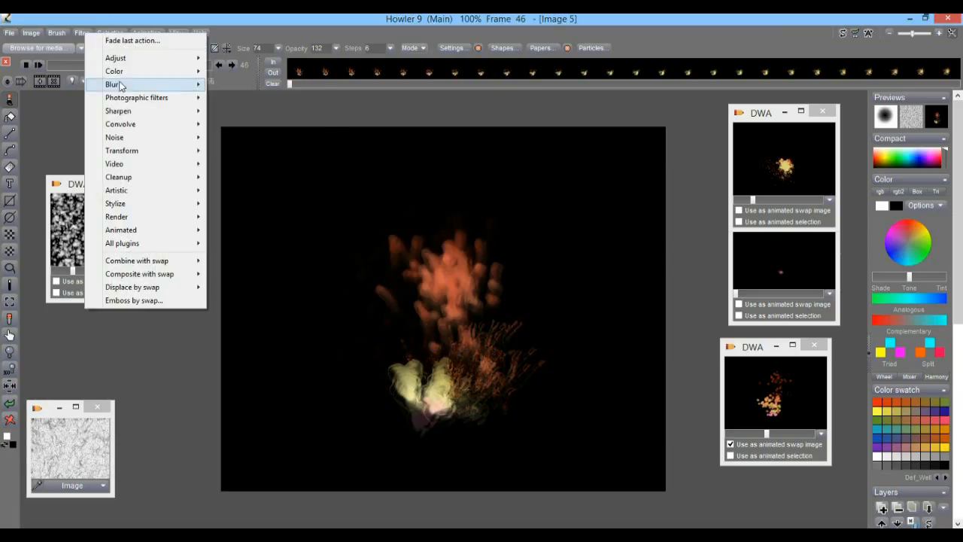
pyautogui.moveTo(123, 60)
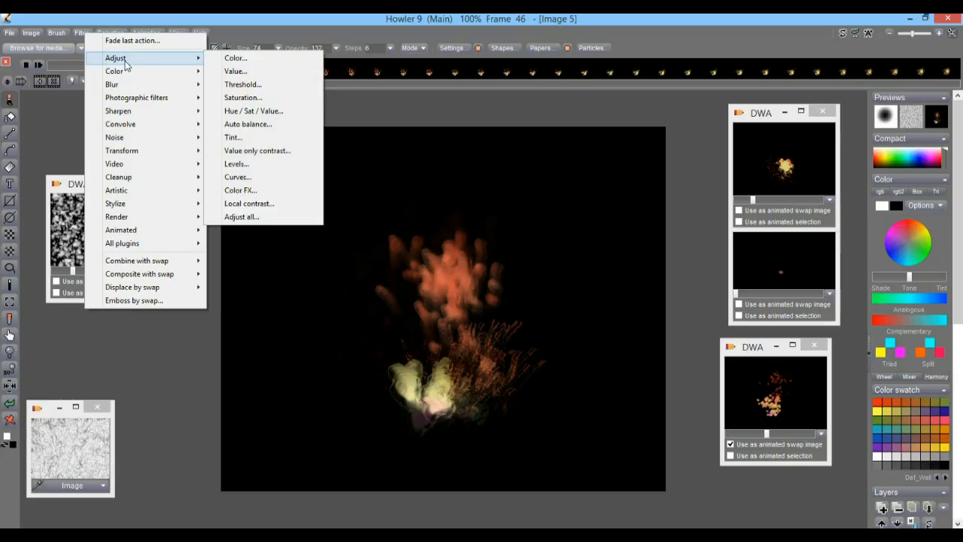
pyautogui.click(251, 179)
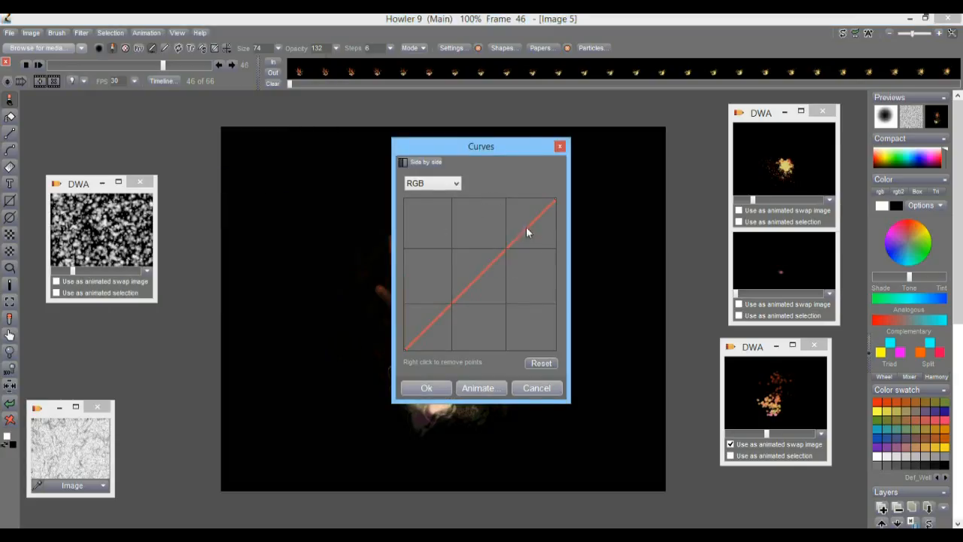
pyautogui.moveTo(526, 228); pyautogui.dragTo(510, 219)
pyautogui.moveTo(468, 149); pyautogui.dragTo(634, 150)
pyautogui.moveTo(606, 311)
pyautogui.mouseDown()
pyautogui.moveTo(630, 323)
pyautogui.moveTo(602, 324)
pyautogui.mouseUp()
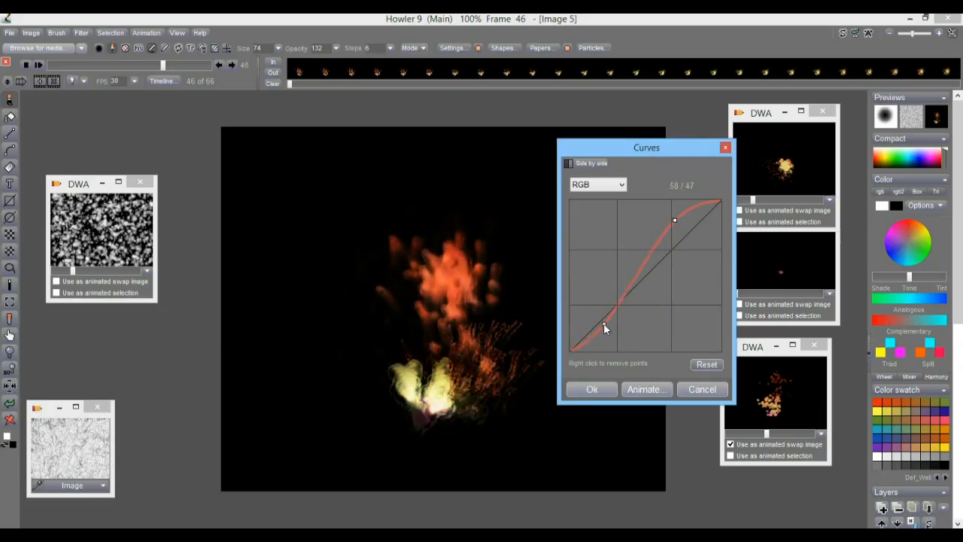
pyautogui.click(646, 389)
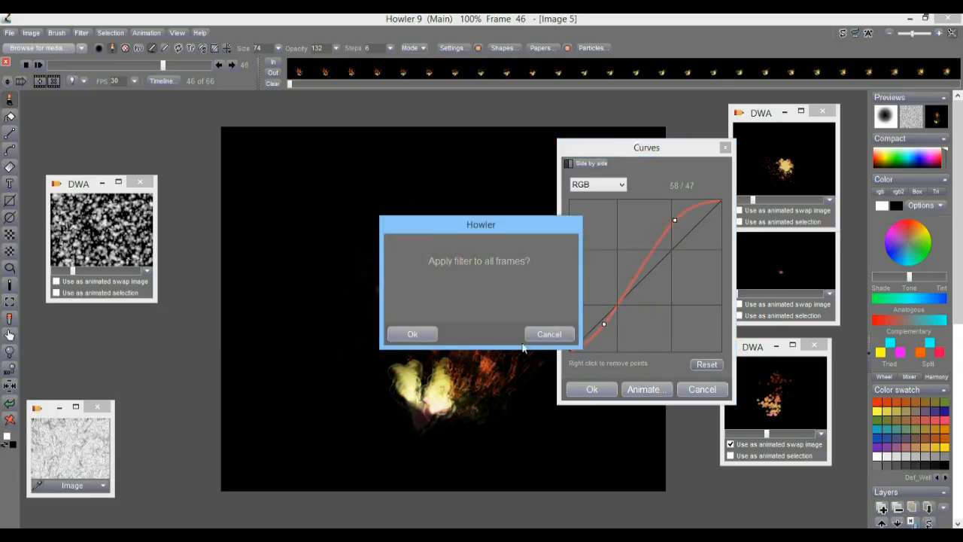
pyautogui.click(413, 335)
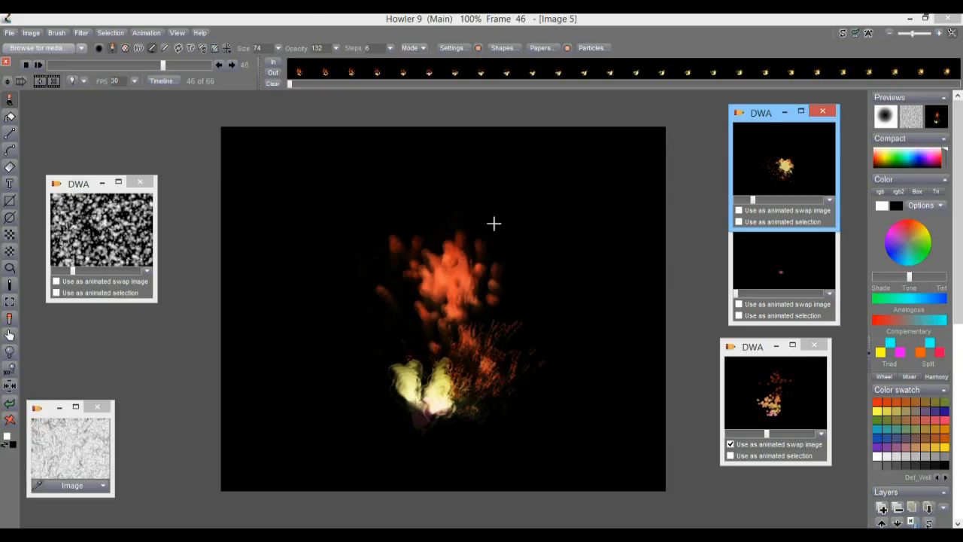
# Time-stretch the animation to 150 frames with frame blending, and review the result up to frame 10.
pyautogui.rightClick(346, 73)
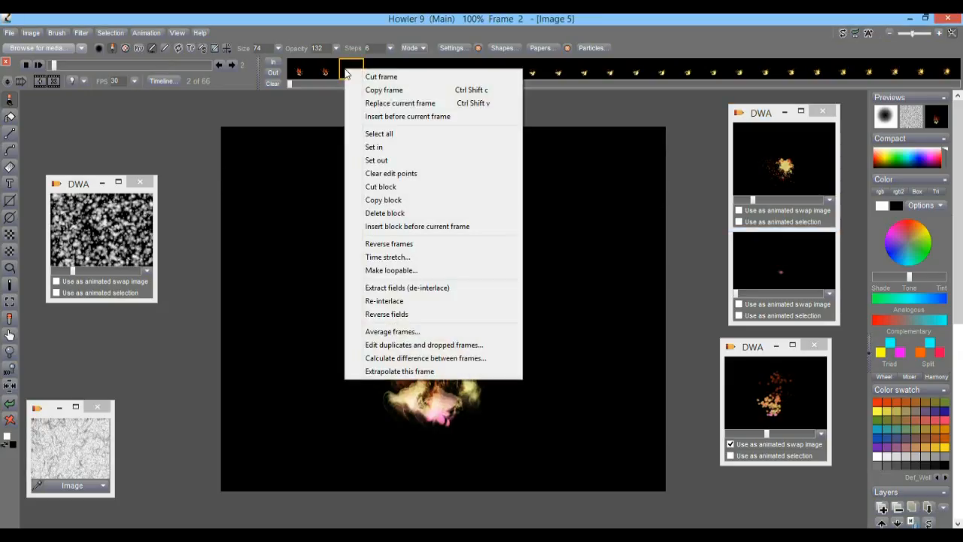
pyautogui.click(388, 258)
pyautogui.click(501, 207)
pyautogui.doubleClick(485, 189)
pyautogui.write('150')
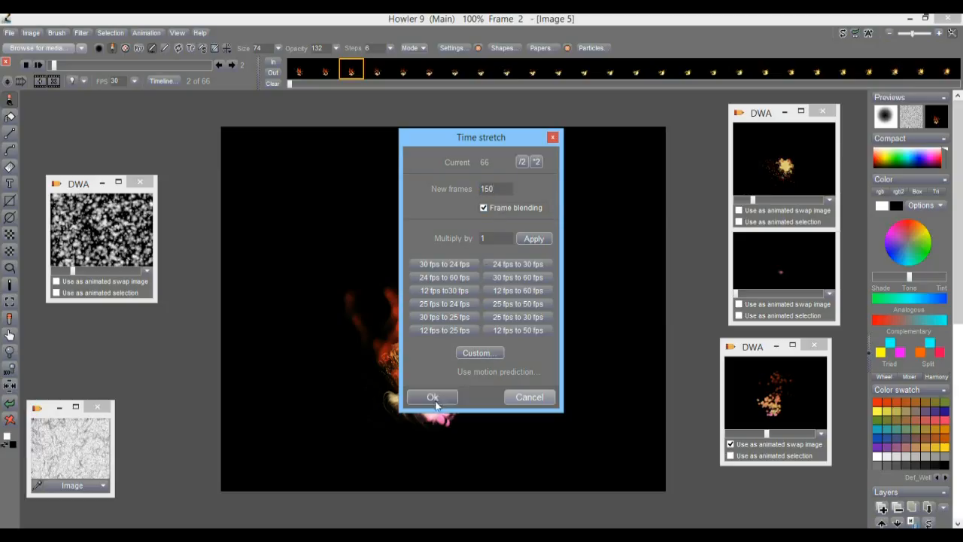
pyautogui.click(435, 399)
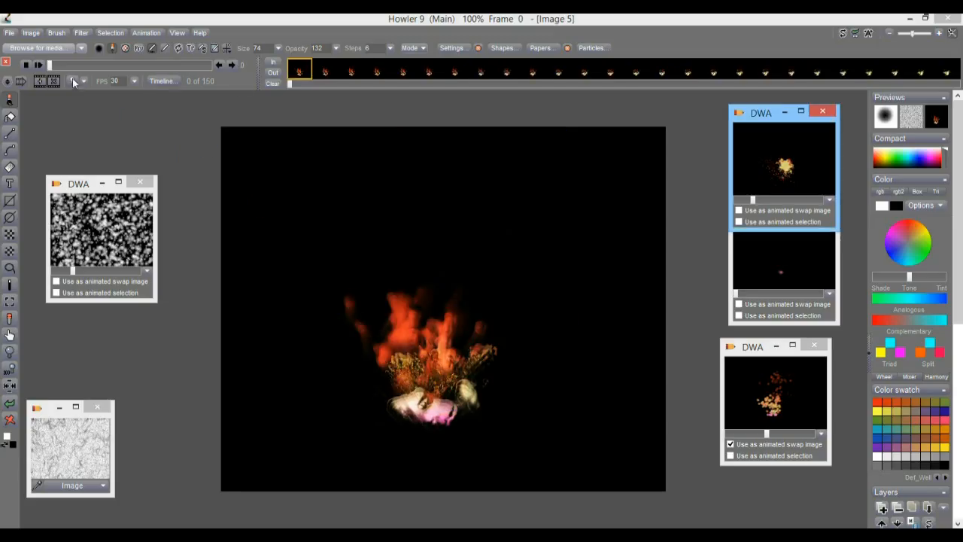
pyautogui.click(35, 62)
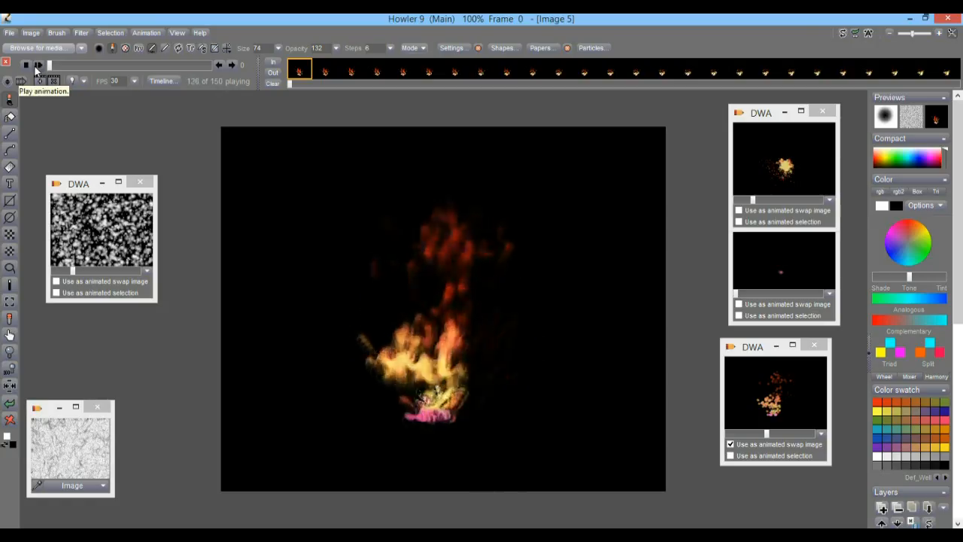
pyautogui.moveTo(50, 65)
pyautogui.mouseDown()
pyautogui.moveTo(99, 65)
pyautogui.moveTo(61, 68)
pyautogui.mouseUp()
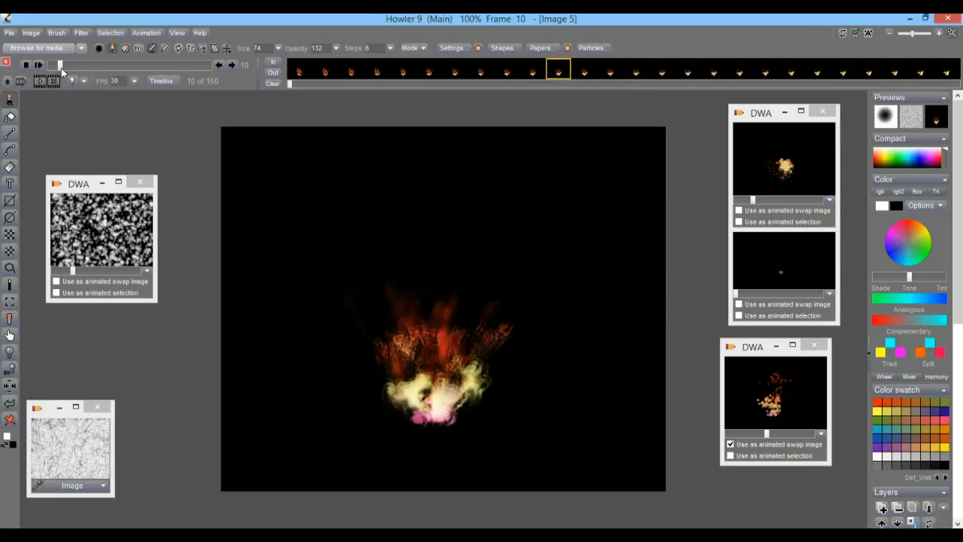
pyautogui.click(83, 32)
pyautogui.moveTo(122, 88)
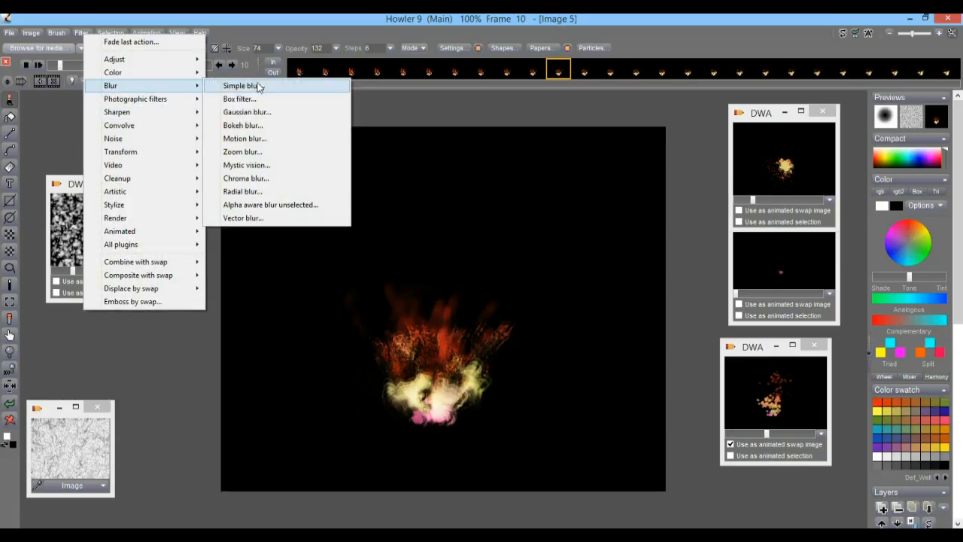
pyautogui.click(246, 112)
pyautogui.click(464, 249)
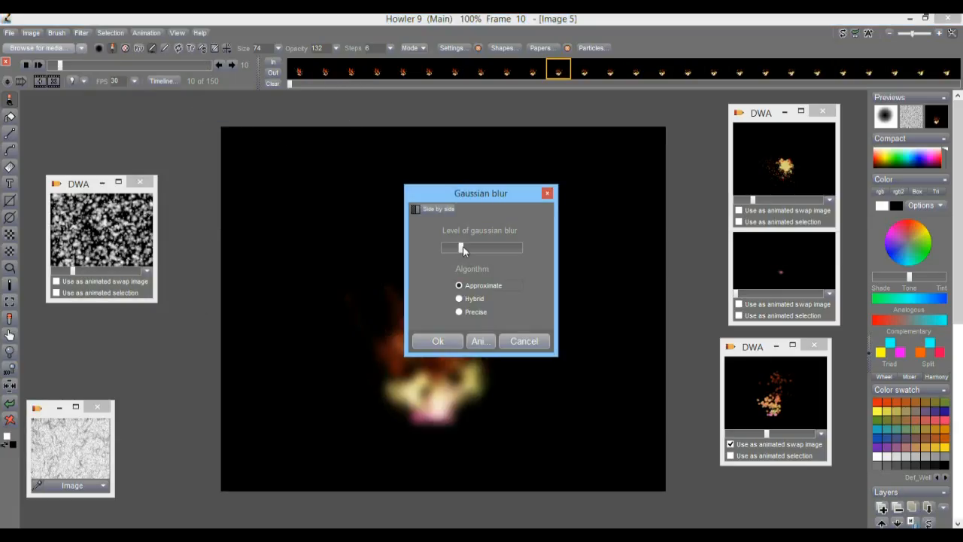
pyautogui.click(520, 342)
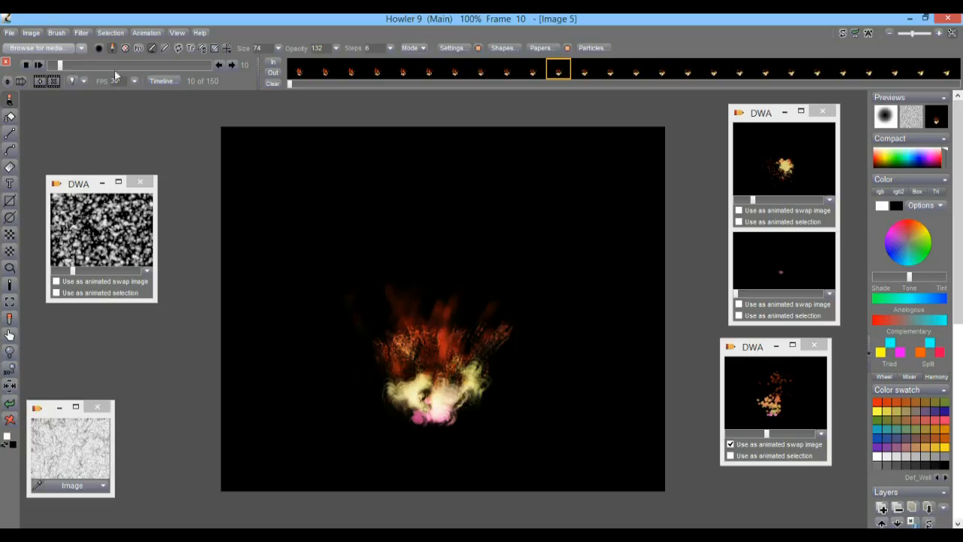
# Apply a Zoom blur centred on the fire's base to all frames, with a low factor and maximum quality.
pyautogui.click(79, 33)
pyautogui.moveTo(116, 109)
pyautogui.moveTo(115, 84)
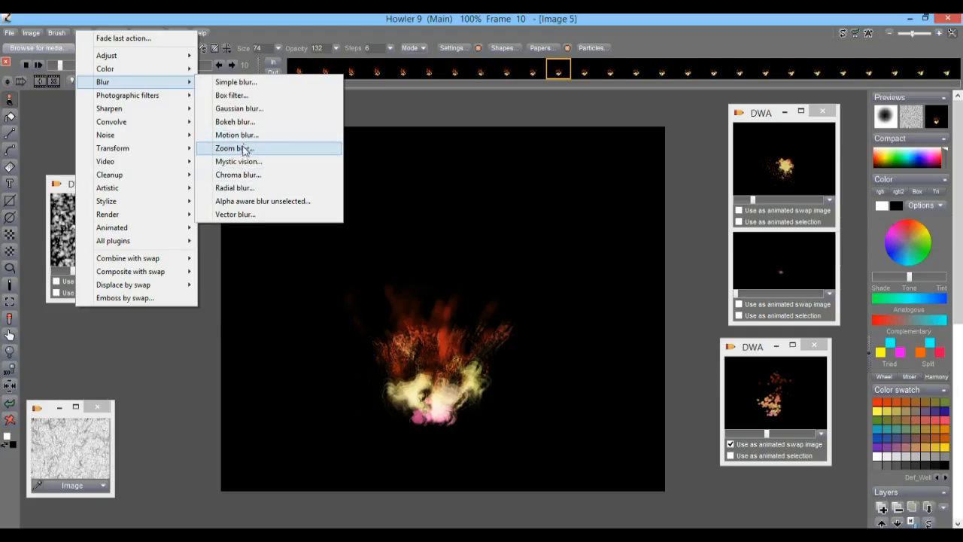
pyautogui.click(242, 148)
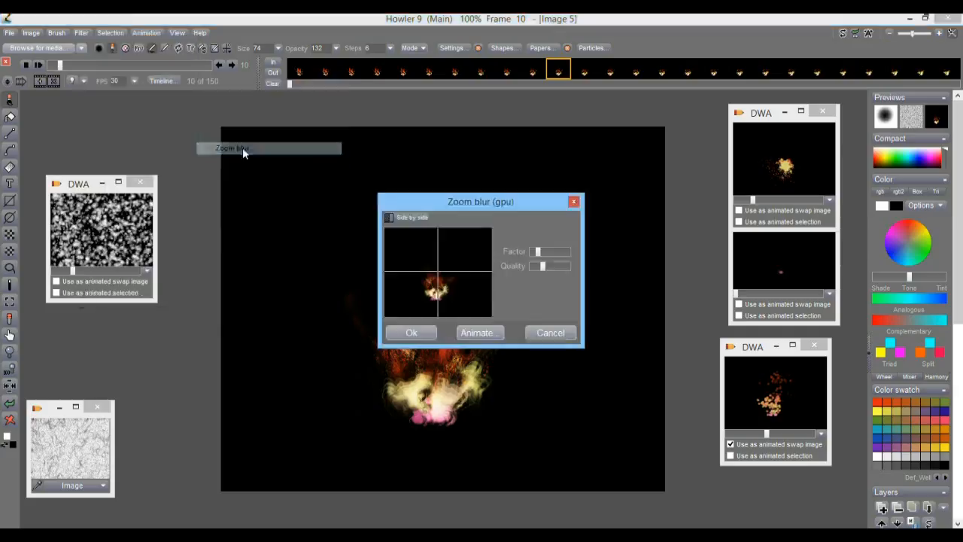
pyautogui.moveTo(429, 306)
pyautogui.mouseDown()
pyautogui.moveTo(431, 295)
pyautogui.moveTo(441, 305)
pyautogui.moveTo(435, 292)
pyautogui.moveTo(436, 302)
pyautogui.mouseUp()
pyautogui.moveTo(419, 198); pyautogui.dragTo(134, 200)
pyautogui.moveTo(261, 255)
pyautogui.mouseDown()
pyautogui.moveTo(283, 272)
pyautogui.moveTo(252, 256)
pyautogui.mouseUp()
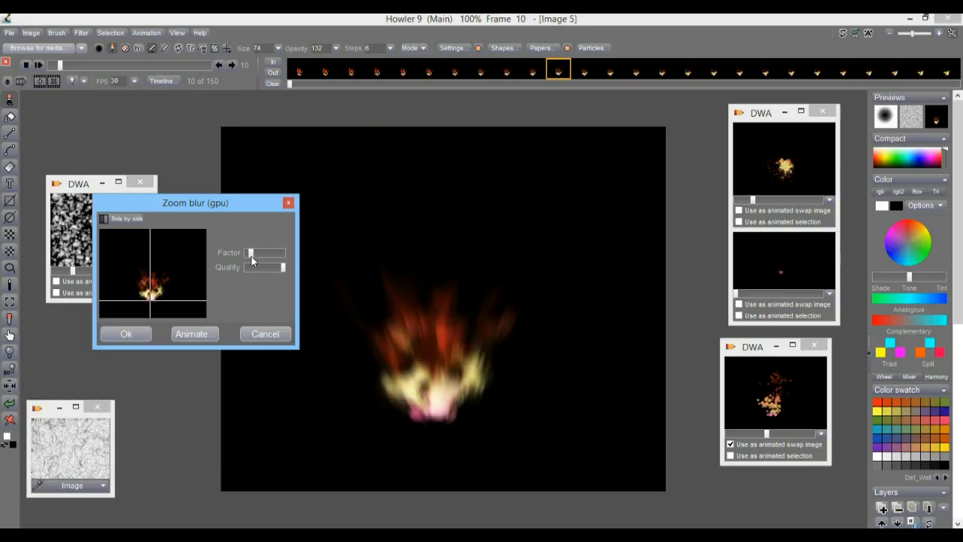
pyautogui.click(192, 335)
pyautogui.click(410, 334)
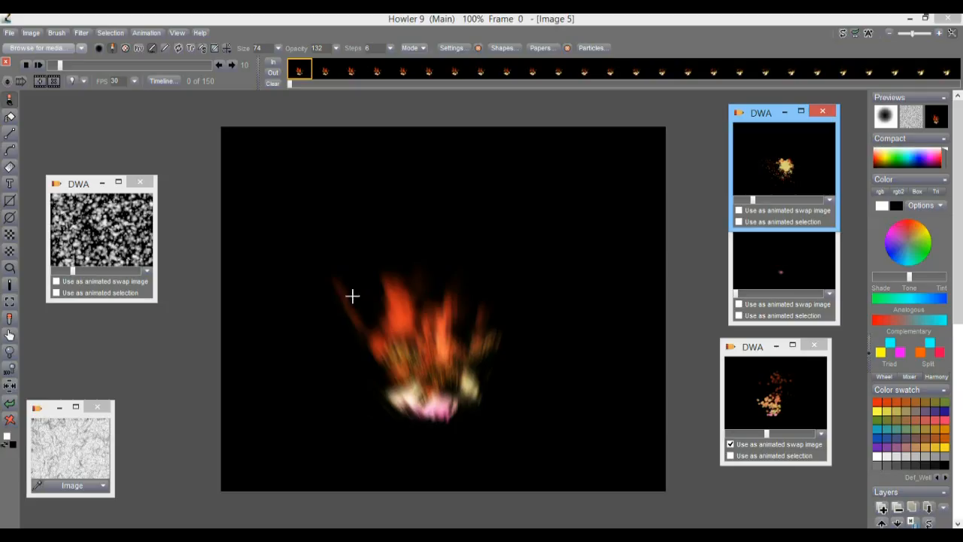
# Store the blurred animation to disc and arrange its thumbnail window beside the animated swap image's window.
pyautogui.click(148, 33)
pyautogui.moveTo(229, 81)
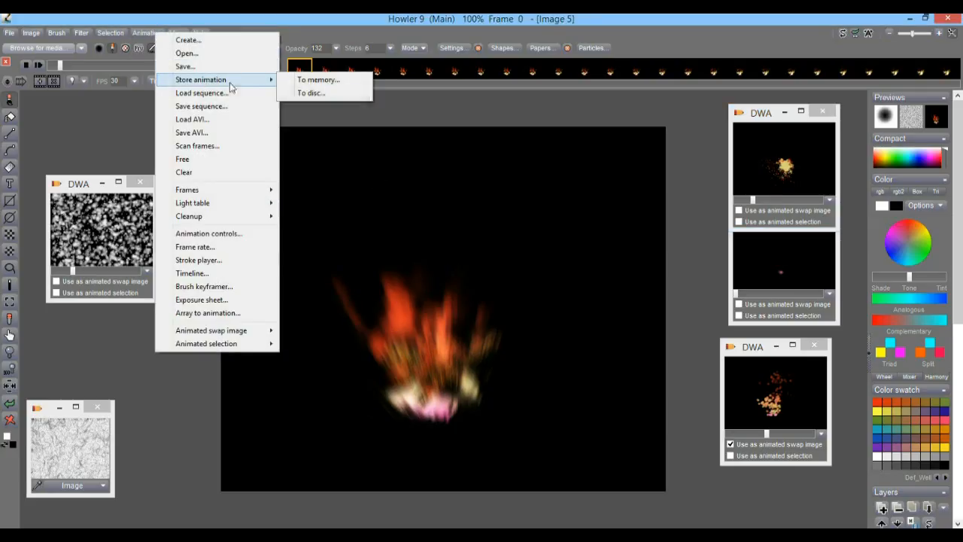
pyautogui.click(313, 93)
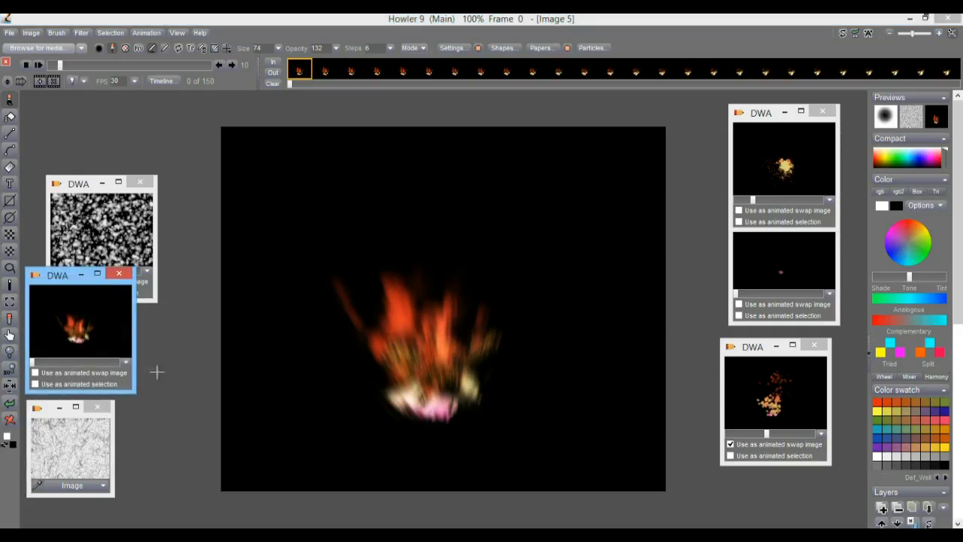
pyautogui.moveTo(66, 283); pyautogui.dragTo(632, 395)
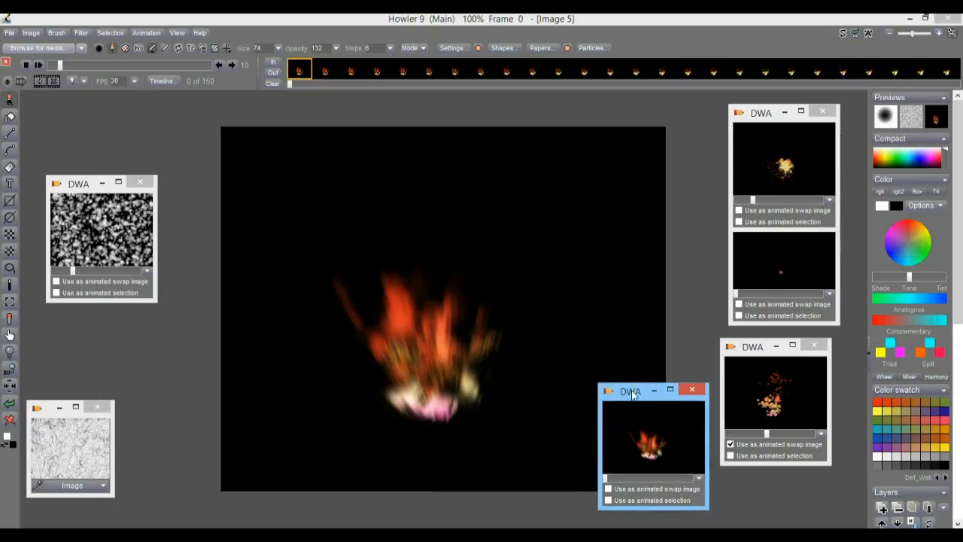
pyautogui.moveTo(623, 404); pyautogui.dragTo(597, 401)
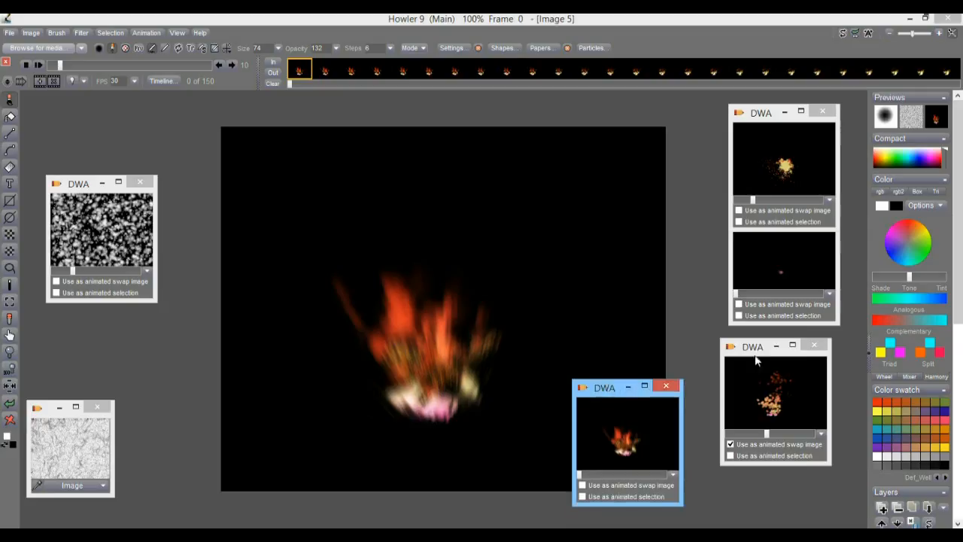
pyautogui.moveTo(749, 356); pyautogui.dragTo(750, 378)
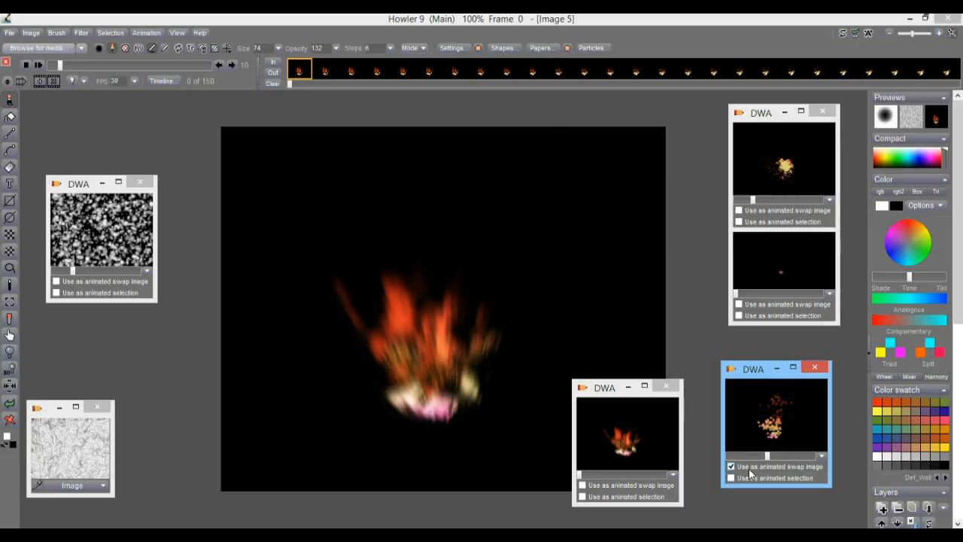
# Try mixing the fire with the animated swap image in Exclusion mode, and preview the mix up to frame 109.
pyautogui.click(936, 118)
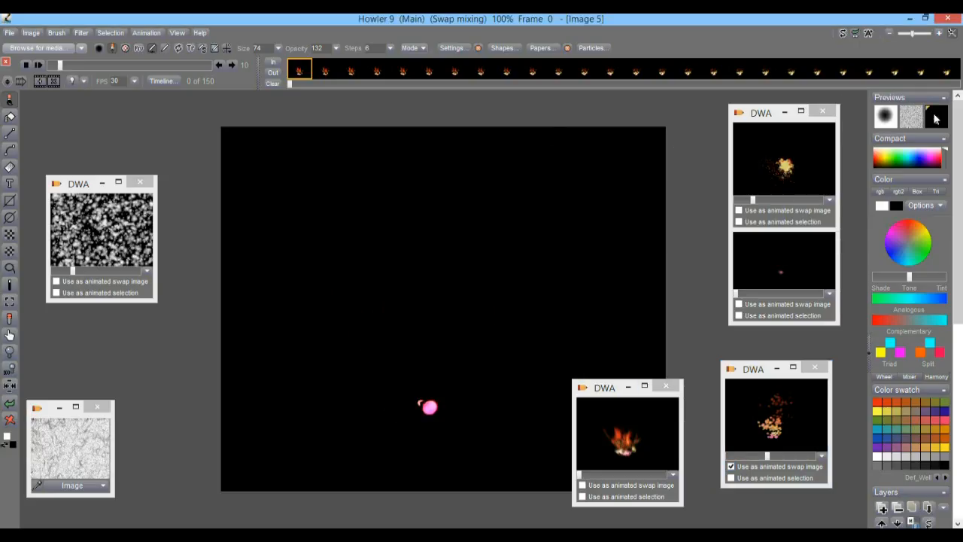
pyautogui.rightClick(935, 118)
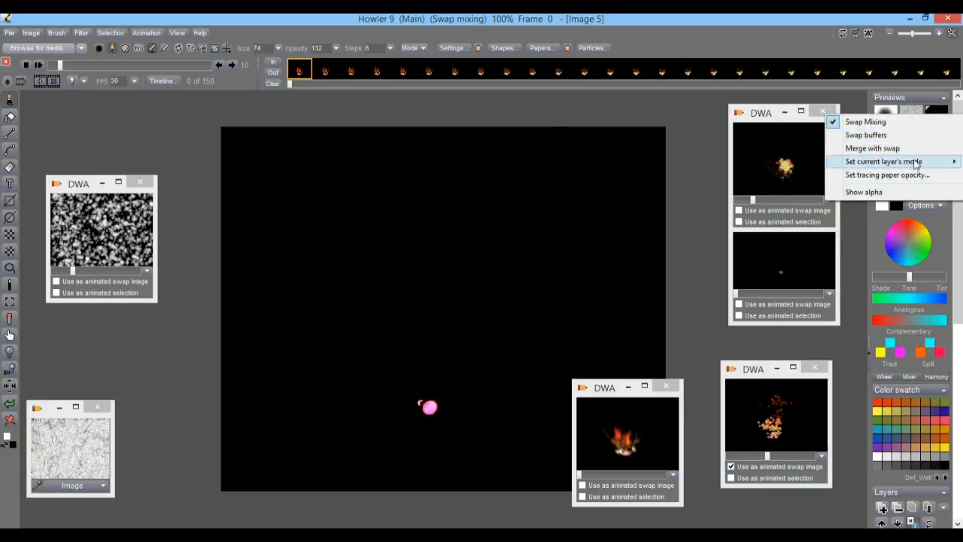
pyautogui.moveTo(915, 164)
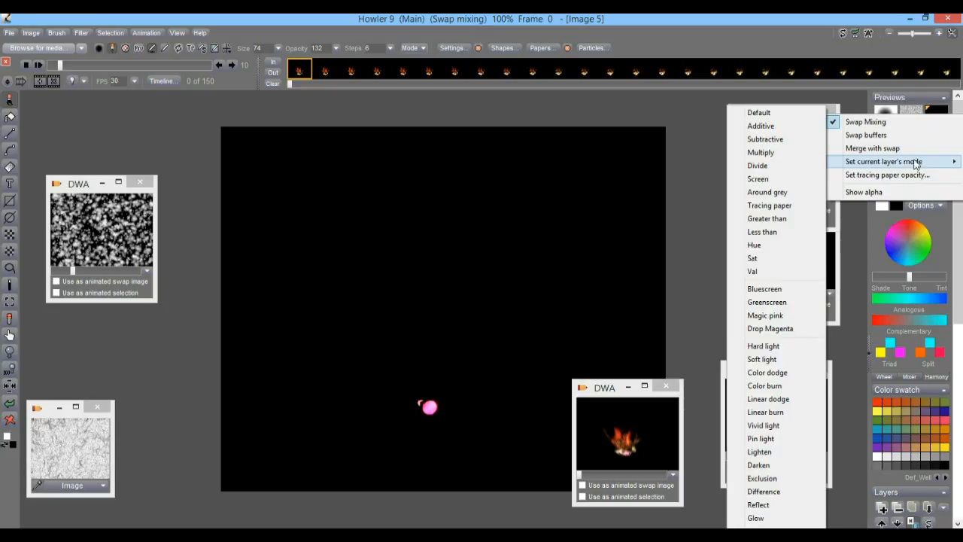
pyautogui.click(762, 479)
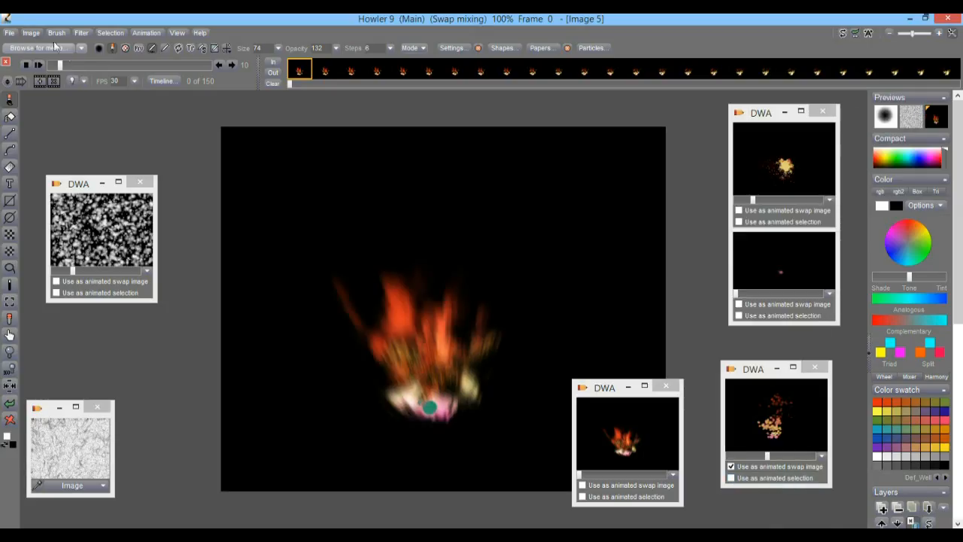
pyautogui.moveTo(64, 60); pyautogui.dragTo(168, 100)
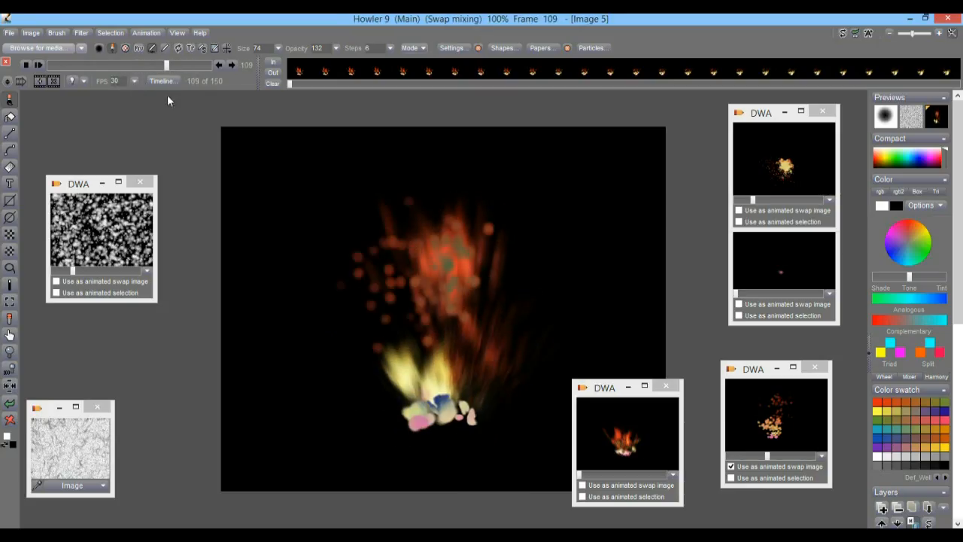
# Try the Difference mode for the swap mix, preview it around frame 90, and turn swap mixing off.
pyautogui.rightClick(945, 118)
pyautogui.moveTo(898, 171)
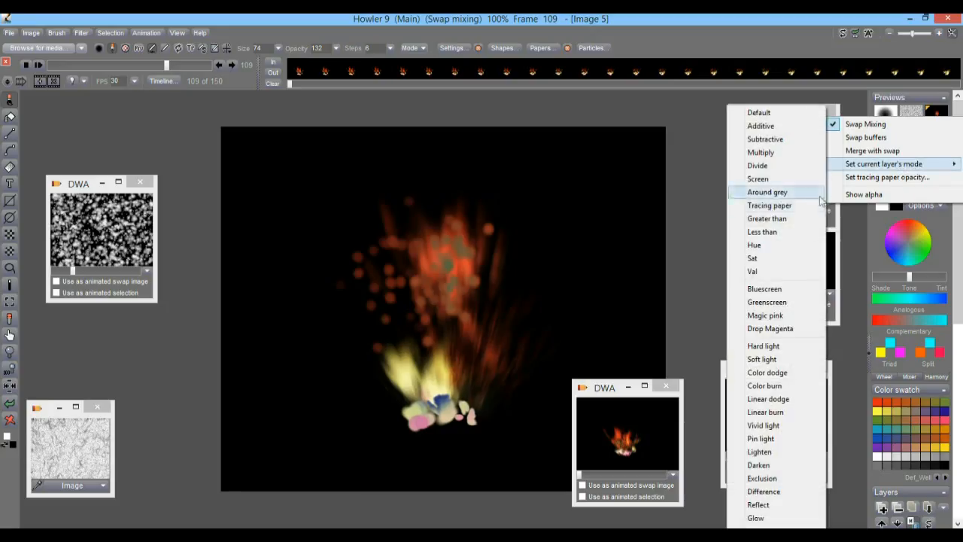
pyautogui.click(773, 493)
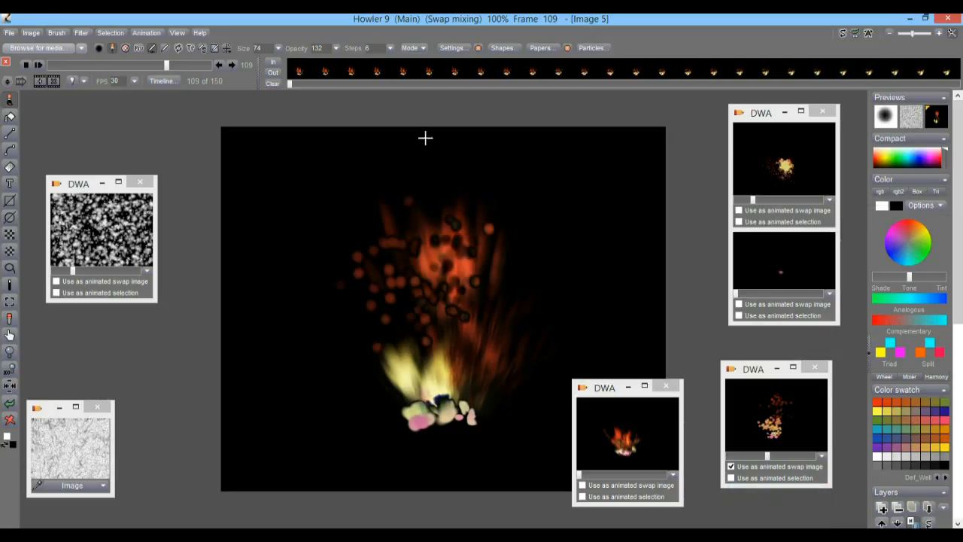
pyautogui.click(144, 64)
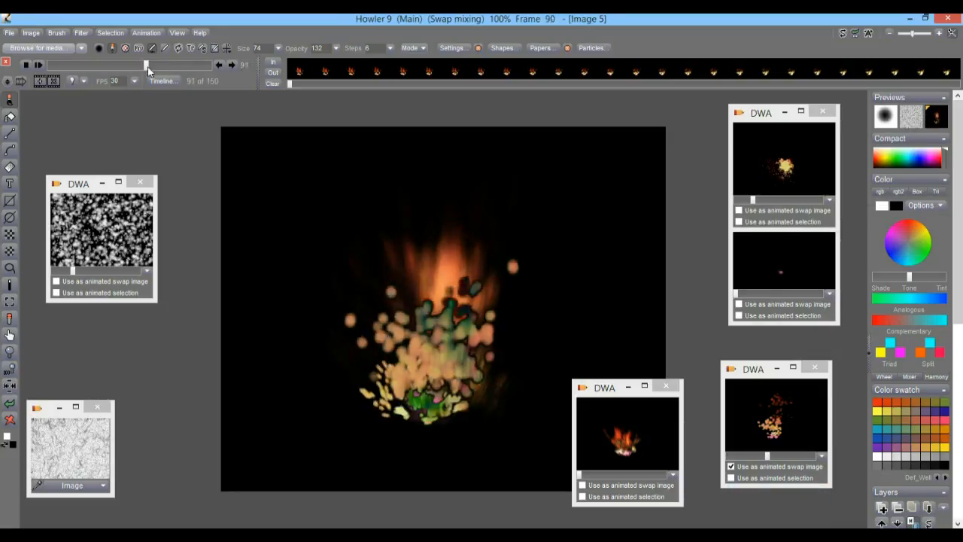
pyautogui.click(936, 116)
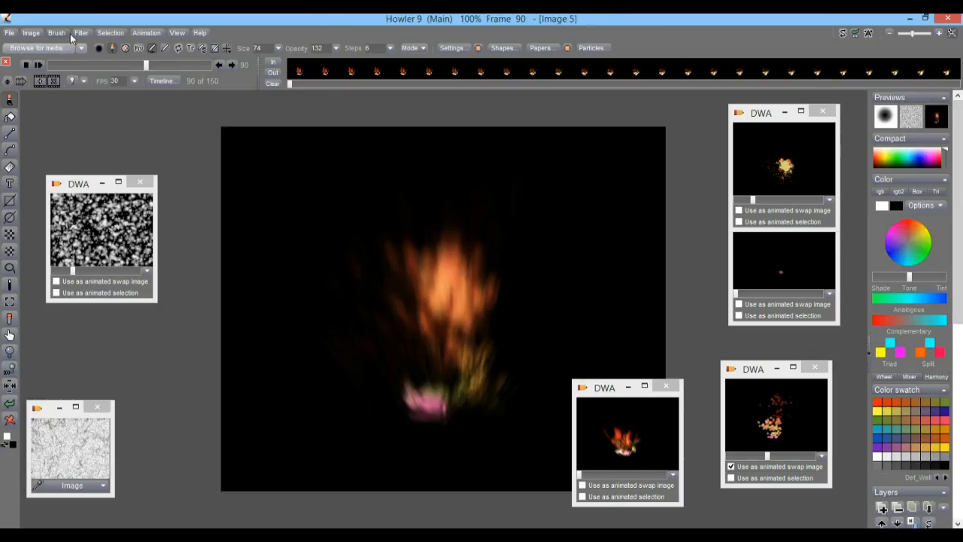
# Displace the fire by the swap image with Normal displace at strength 6, and apply it to all frames.
pyautogui.click(80, 33)
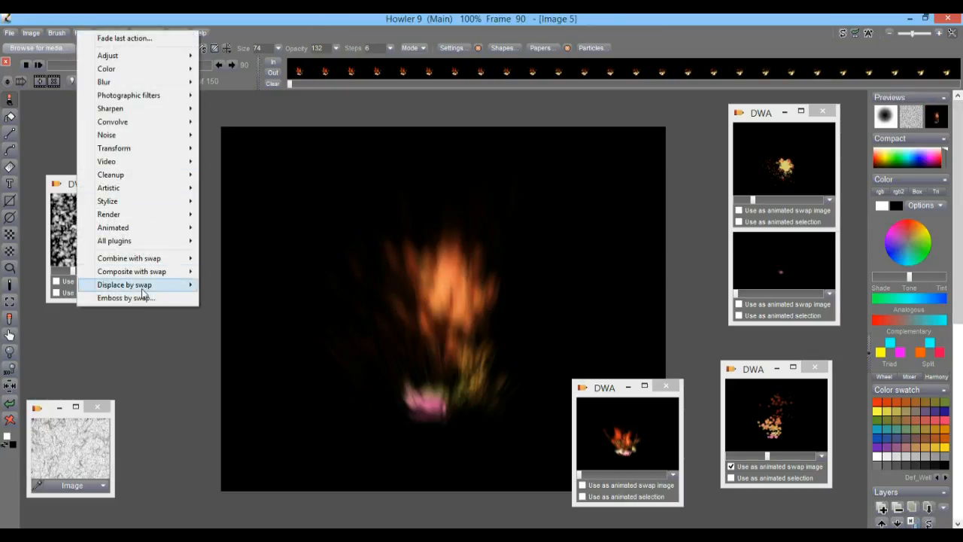
pyautogui.moveTo(143, 289)
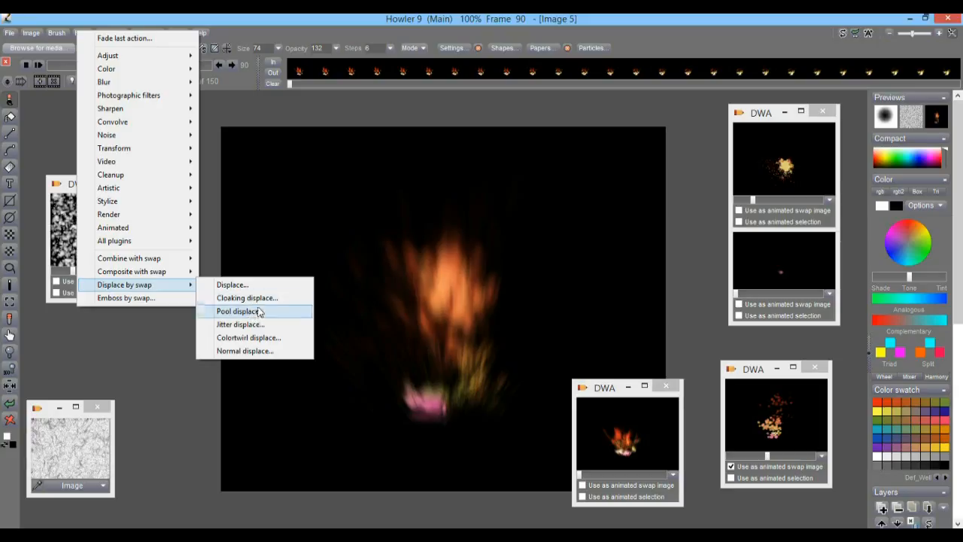
pyautogui.click(249, 352)
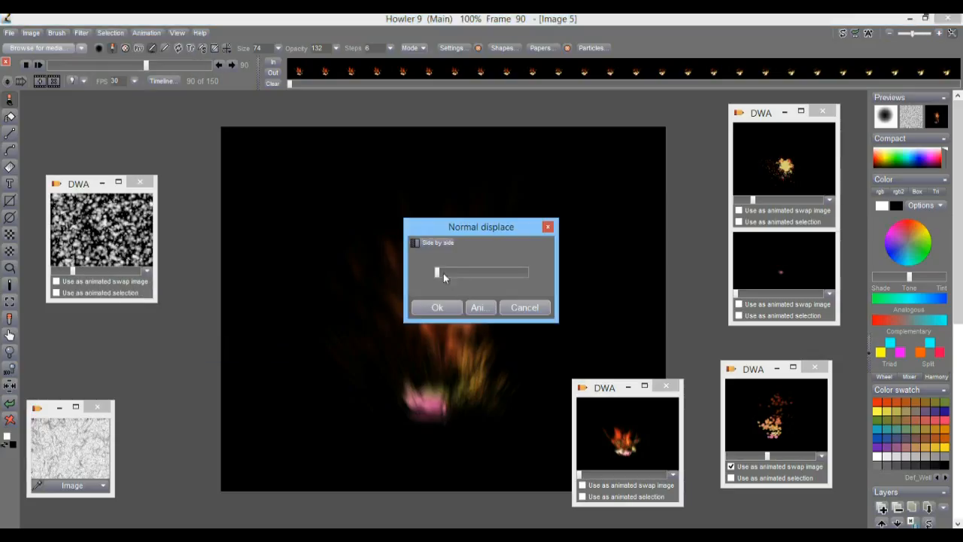
pyautogui.moveTo(451, 224); pyautogui.dragTo(169, 253)
pyautogui.moveTo(167, 300)
pyautogui.mouseDown()
pyautogui.moveTo(150, 302)
pyautogui.moveTo(160, 305)
pyautogui.mouseUp()
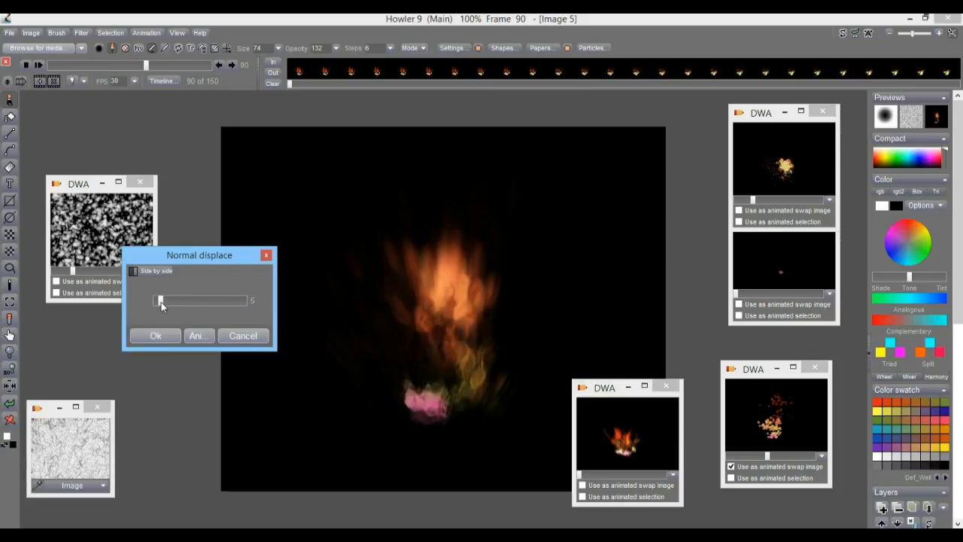
pyautogui.click(197, 335)
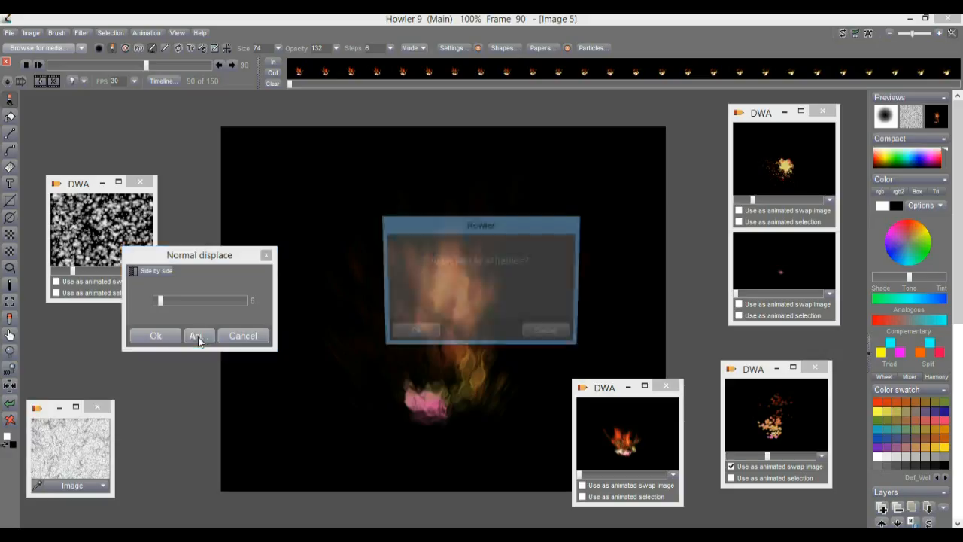
pyautogui.click(414, 329)
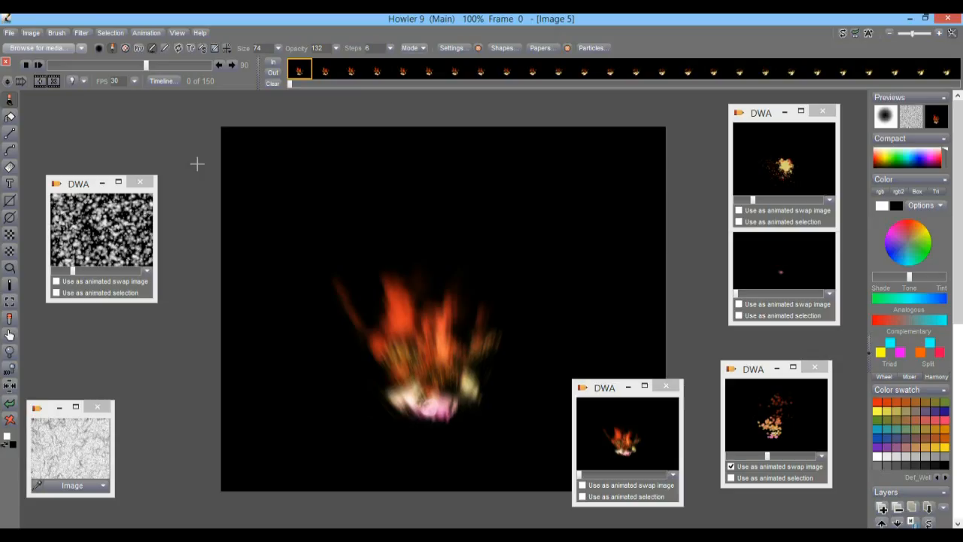
# Go to frame 9, open the Adjust color filter, and move its dialog clear of the fire.
pyautogui.moveTo(92, 64); pyautogui.dragTo(64, 52)
pyautogui.click(81, 32)
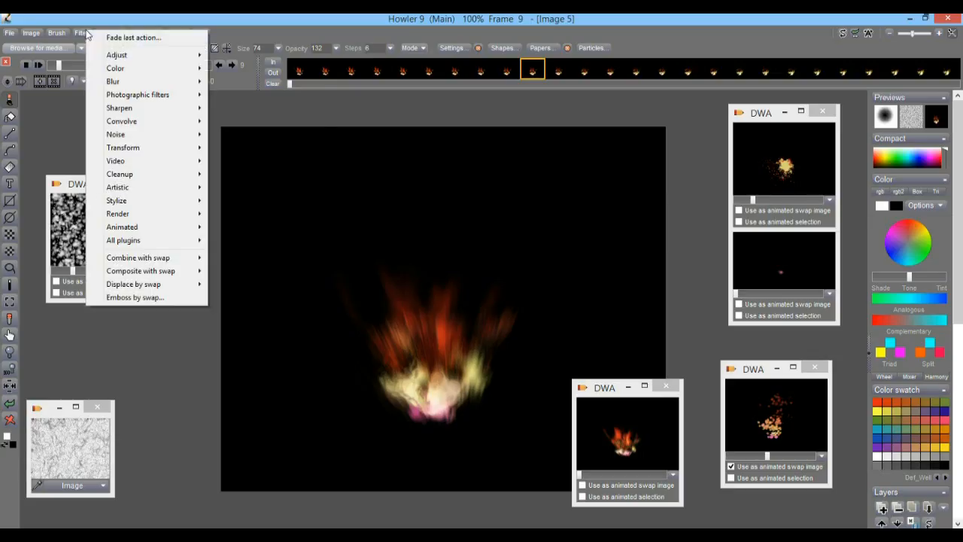
pyautogui.moveTo(145, 57)
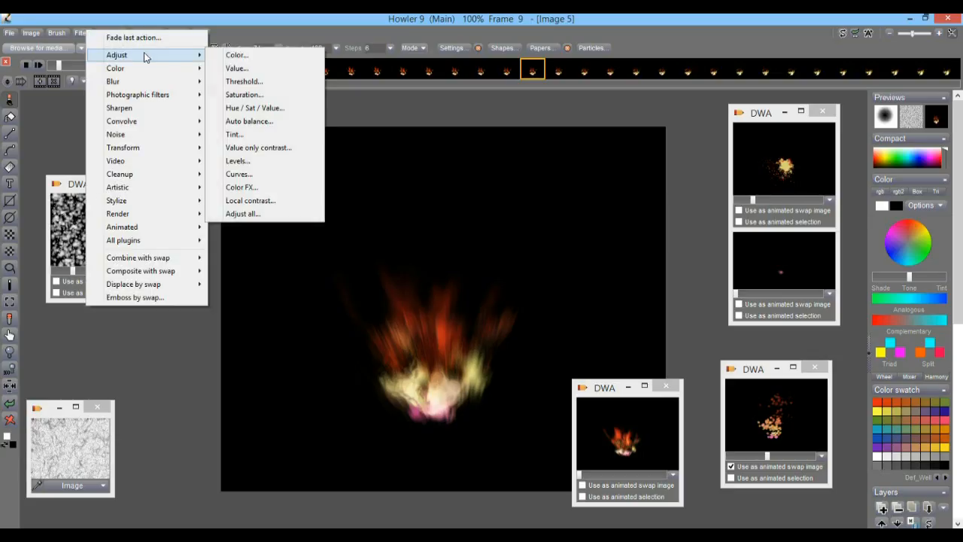
pyautogui.click(283, 60)
pyautogui.moveTo(455, 202); pyautogui.dragTo(159, 169)
# Try the advanced colour balance, then additive colour with red and green set to 45.
pyautogui.click(210, 194)
pyautogui.moveTo(211, 222); pyautogui.dragTo(246, 224)
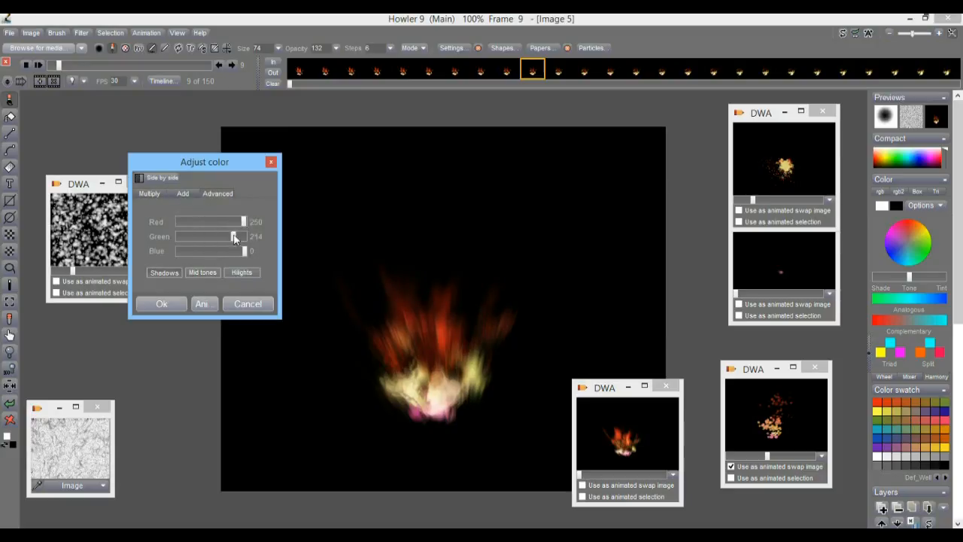
pyautogui.click(202, 273)
pyautogui.click(185, 192)
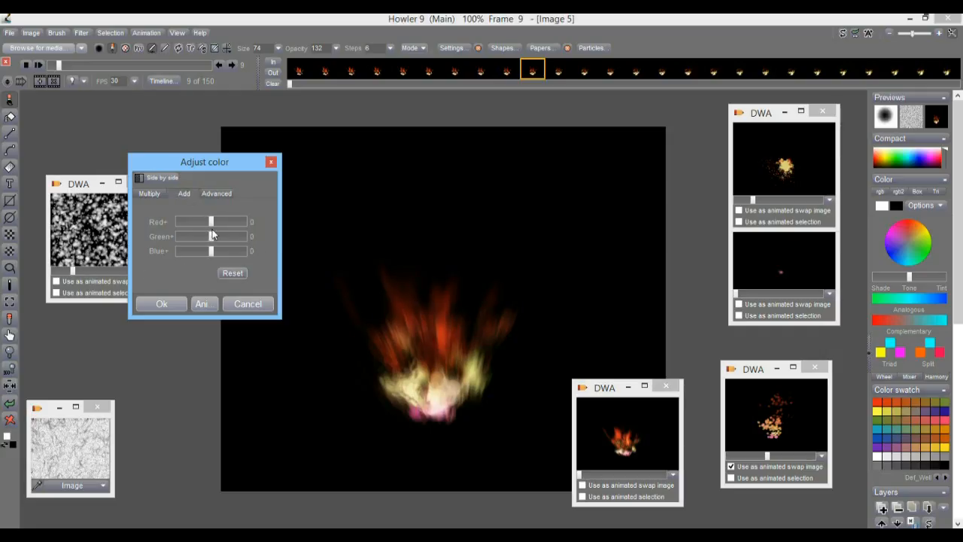
pyautogui.moveTo(229, 224); pyautogui.dragTo(218, 227)
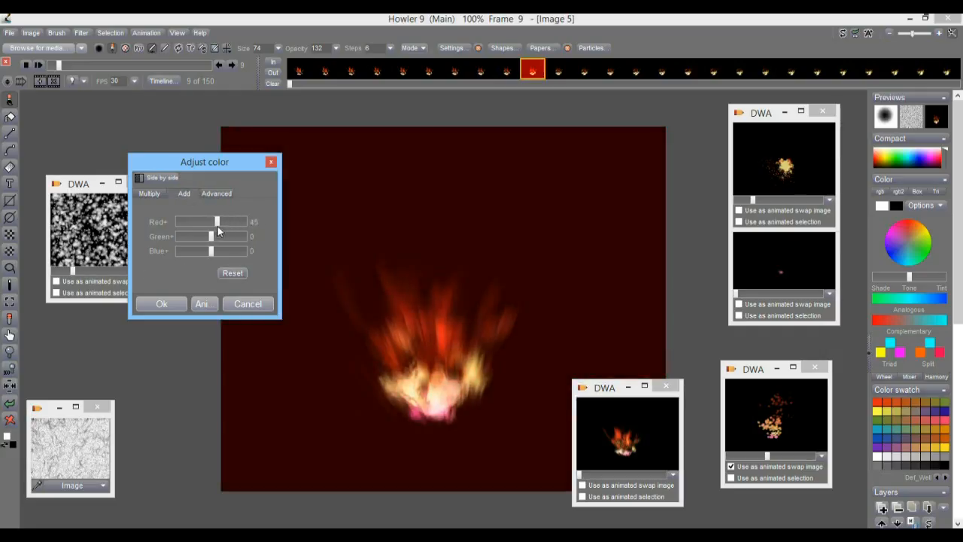
pyautogui.moveTo(221, 236)
pyautogui.mouseDown()
pyautogui.moveTo(241, 236)
pyautogui.moveTo(218, 235)
pyautogui.mouseUp()
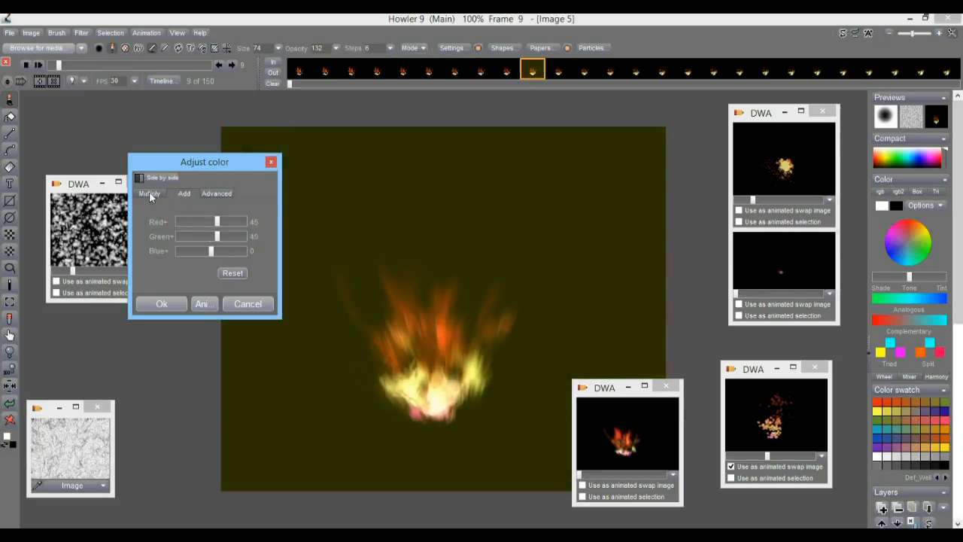
# Multiply the fire's colours by red 183, green 150 and blue 114, and apply the adjustment to all frames.
pyautogui.click(149, 193)
pyautogui.moveTo(213, 221); pyautogui.dragTo(241, 255)
pyautogui.moveTo(230, 222); pyautogui.dragTo(215, 257)
pyautogui.click(203, 305)
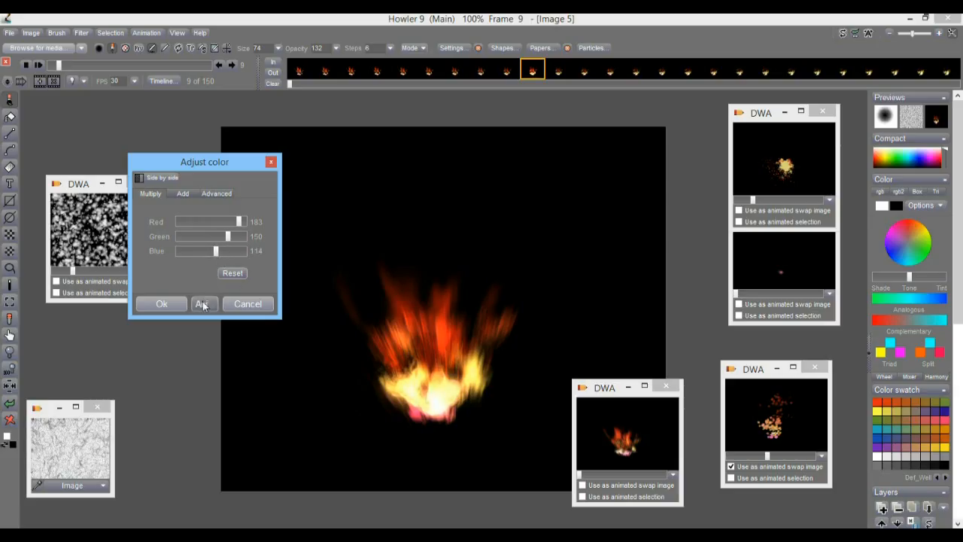
pyautogui.click(412, 335)
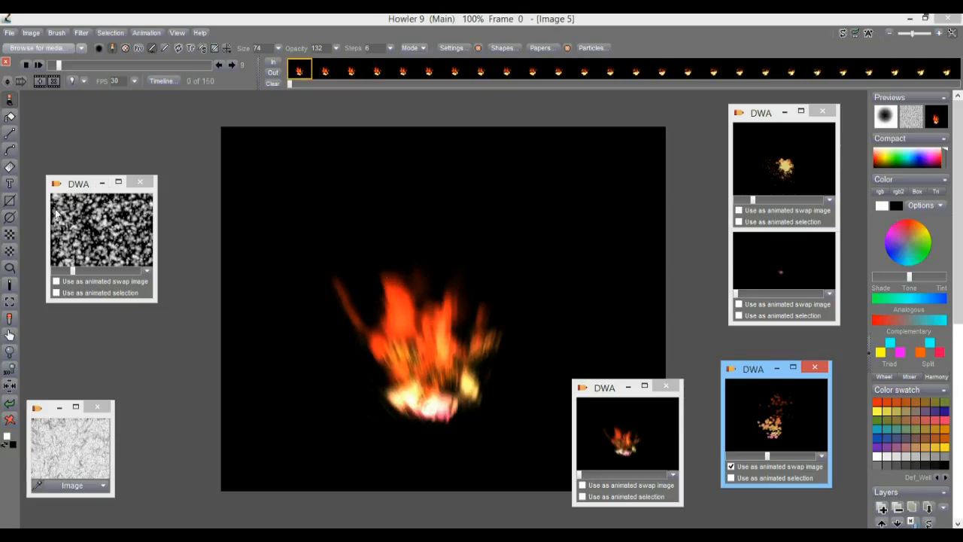
# Draw an elliptical selection, position it over the flames, and turn on the alpha overlay.
pyautogui.click(11, 252)
pyautogui.moveTo(428, 393); pyautogui.dragTo(490, 289)
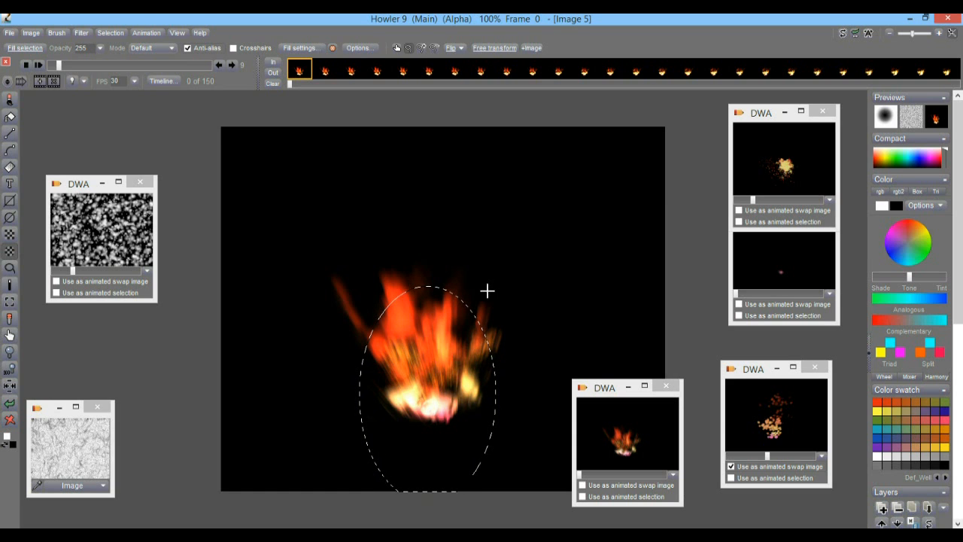
pyautogui.moveTo(424, 355); pyautogui.dragTo(425, 296)
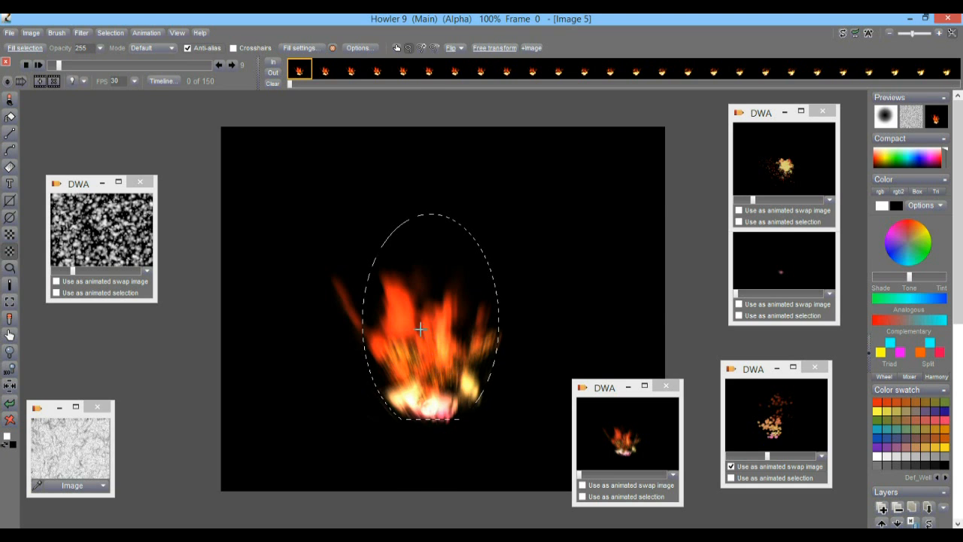
pyautogui.moveTo(421, 311); pyautogui.dragTo(420, 317)
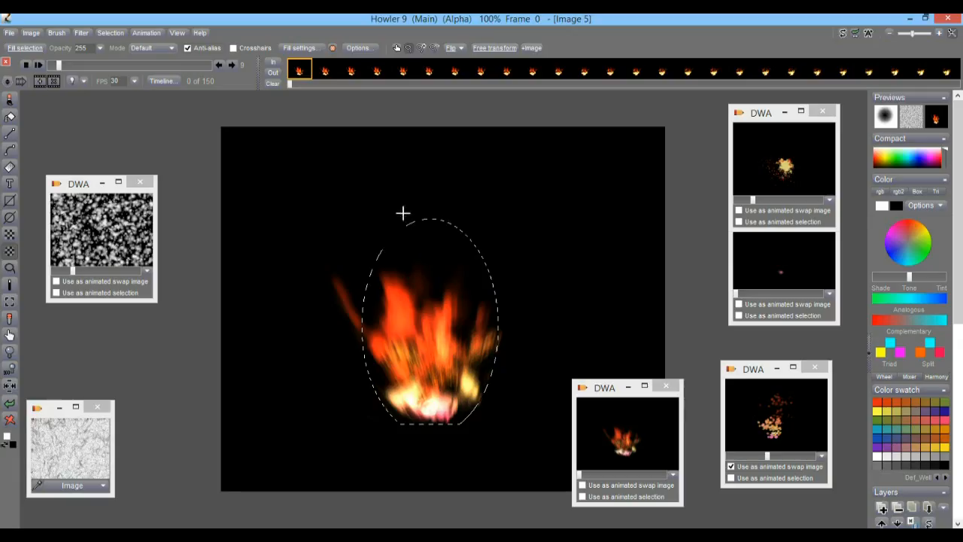
pyautogui.click(111, 33)
pyautogui.click(158, 148)
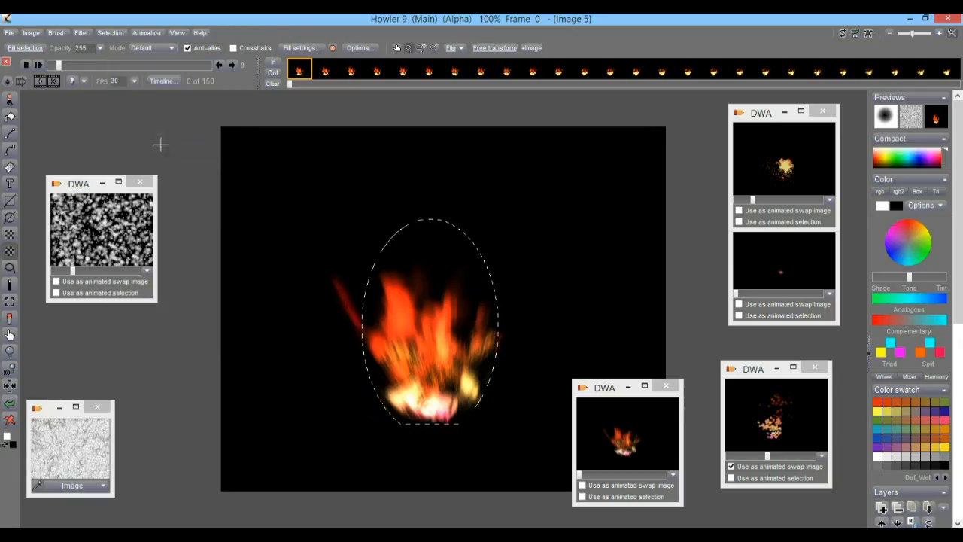
# Soften the elliptical selection with a box filter at level 41, using the alpha preview.
pyautogui.click(109, 33)
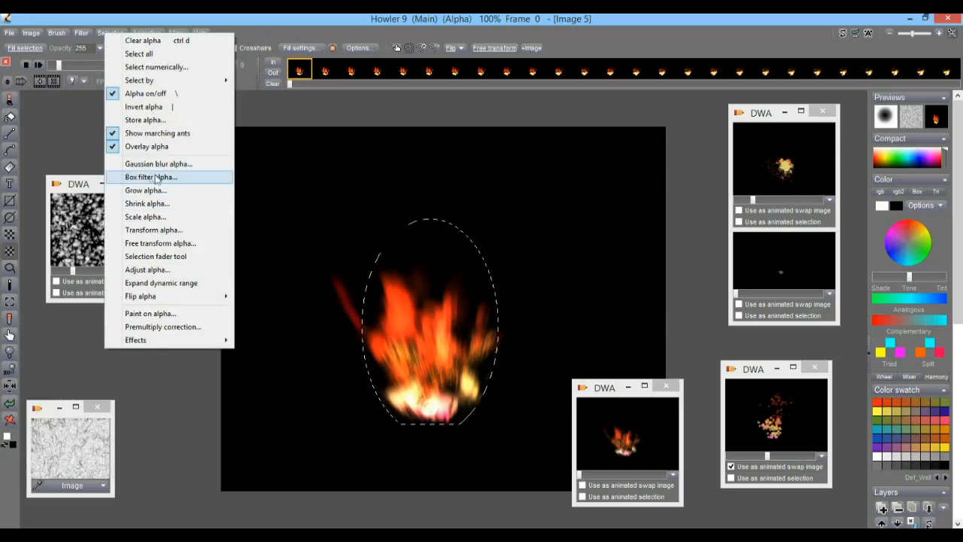
pyautogui.click(152, 178)
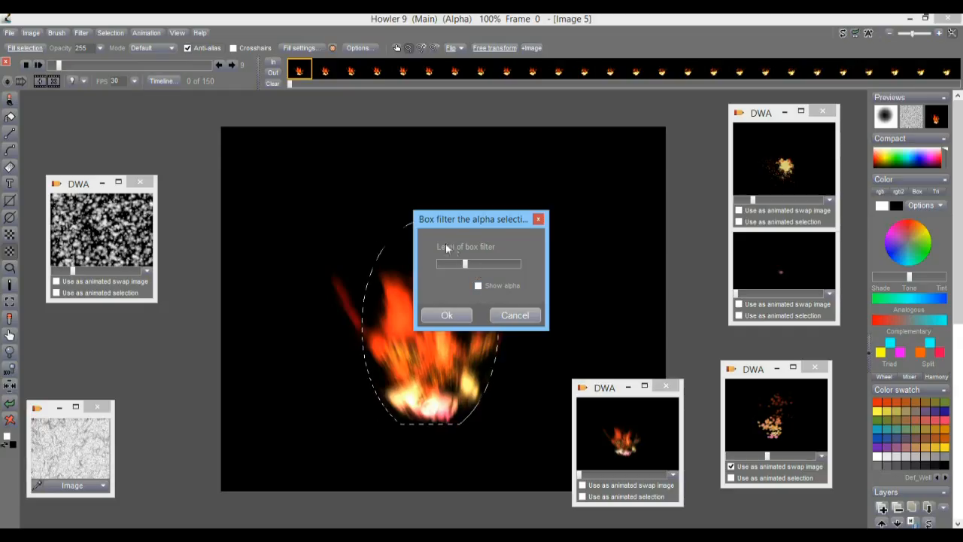
pyautogui.click(478, 286)
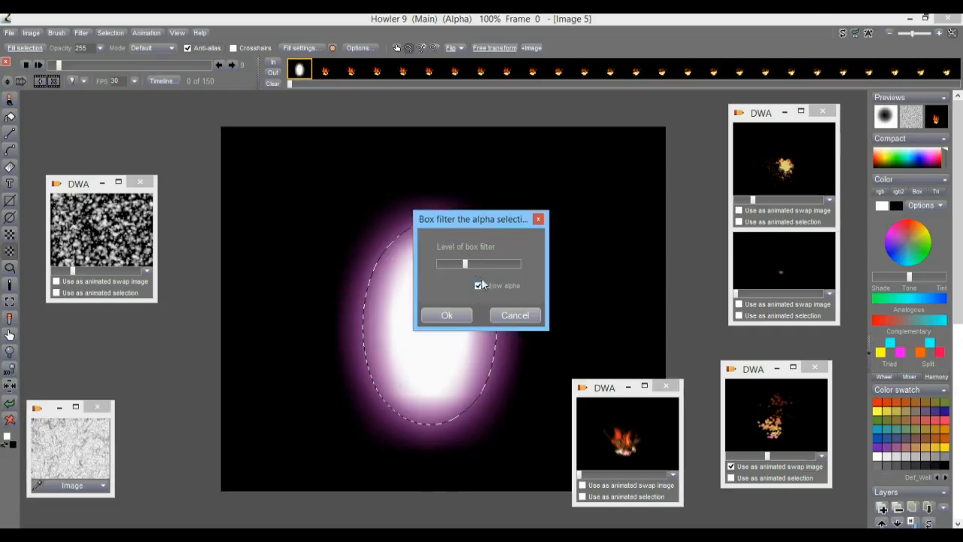
pyautogui.moveTo(465, 264)
pyautogui.mouseDown()
pyautogui.moveTo(445, 262)
pyautogui.moveTo(475, 263)
pyautogui.moveTo(461, 264)
pyautogui.mouseUp()
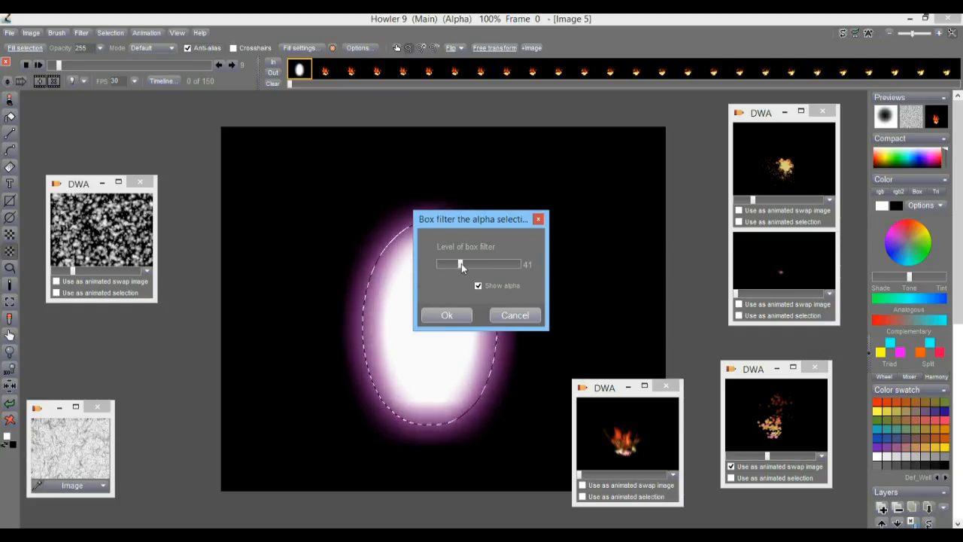
pyautogui.click(444, 313)
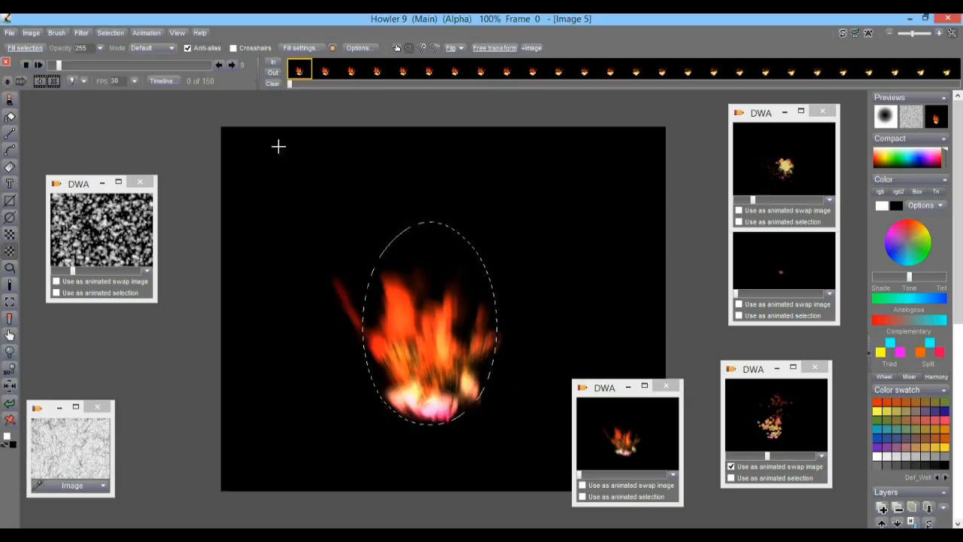
# Store the softened alpha selection and place its window beside the paper texture's Image window.
pyautogui.click(119, 32)
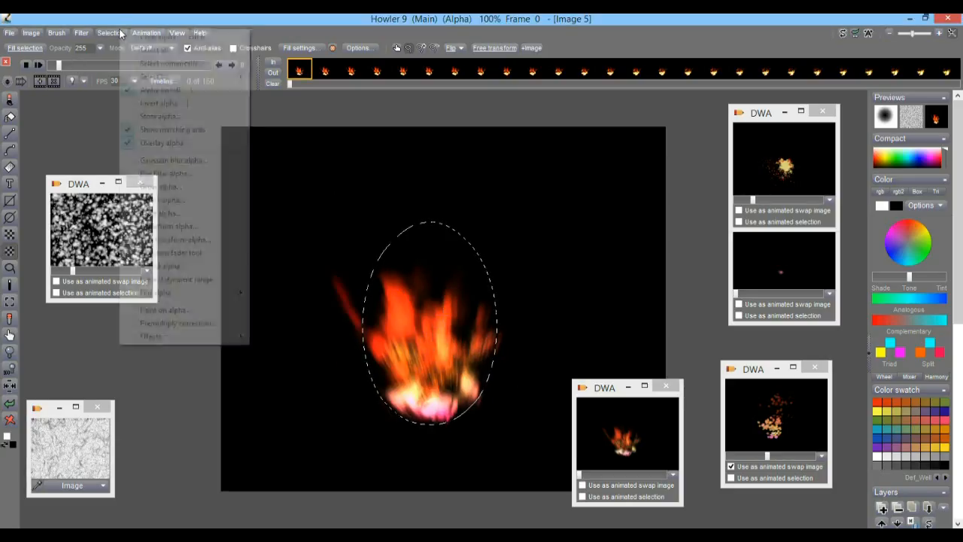
pyautogui.click(167, 117)
pyautogui.moveTo(331, 524); pyautogui.dragTo(163, 403)
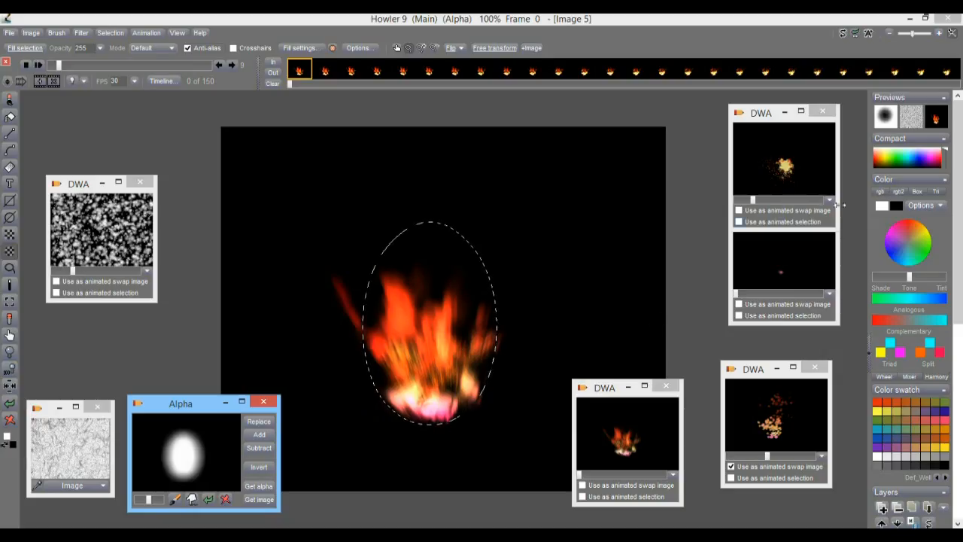
# Restore the stored orange and yellow particle animation to the canvas, replacing the current fire animation.
pyautogui.moveTo(757, 197)
pyautogui.mouseDown()
pyautogui.moveTo(796, 192)
pyautogui.moveTo(769, 198)
pyautogui.mouseUp()
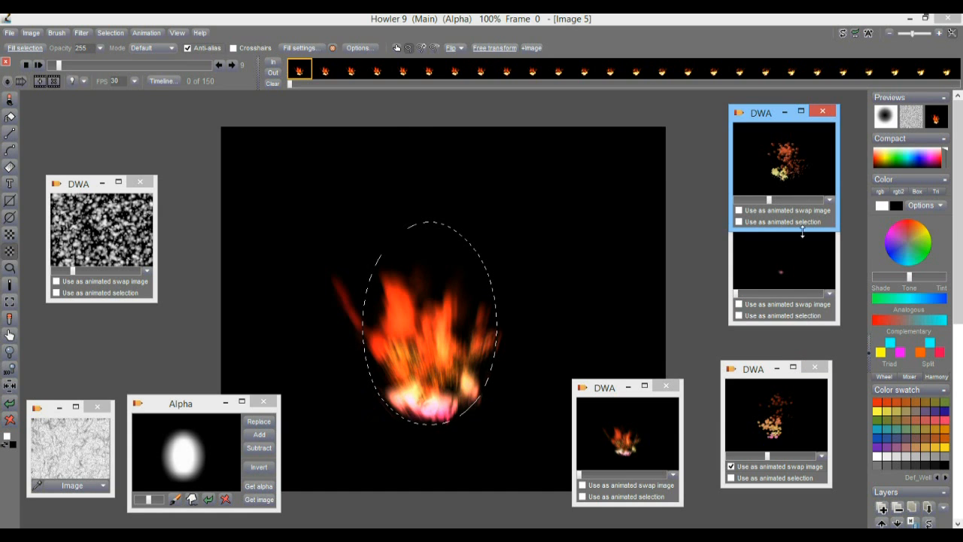
pyautogui.doubleClick(790, 170)
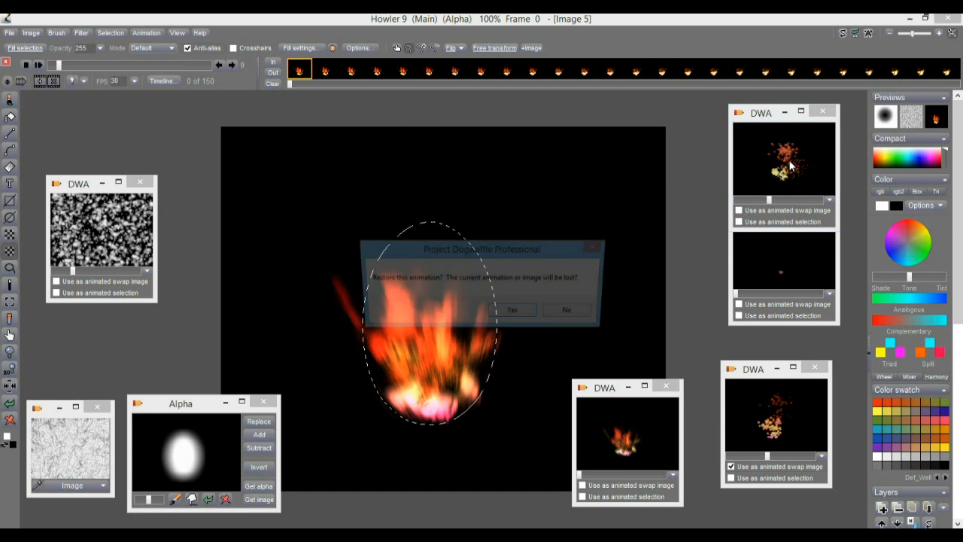
pyautogui.click(515, 315)
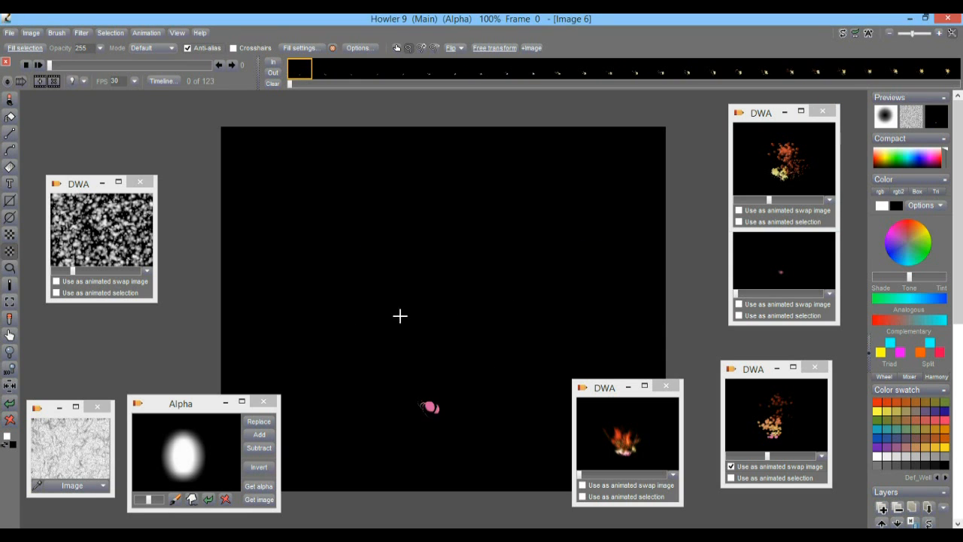
# Go to frame 45 and apply a Gaussian blur with the Approximate algorithm to all frames of the particle animation.
pyautogui.moveTo(52, 66); pyautogui.dragTo(106, 75)
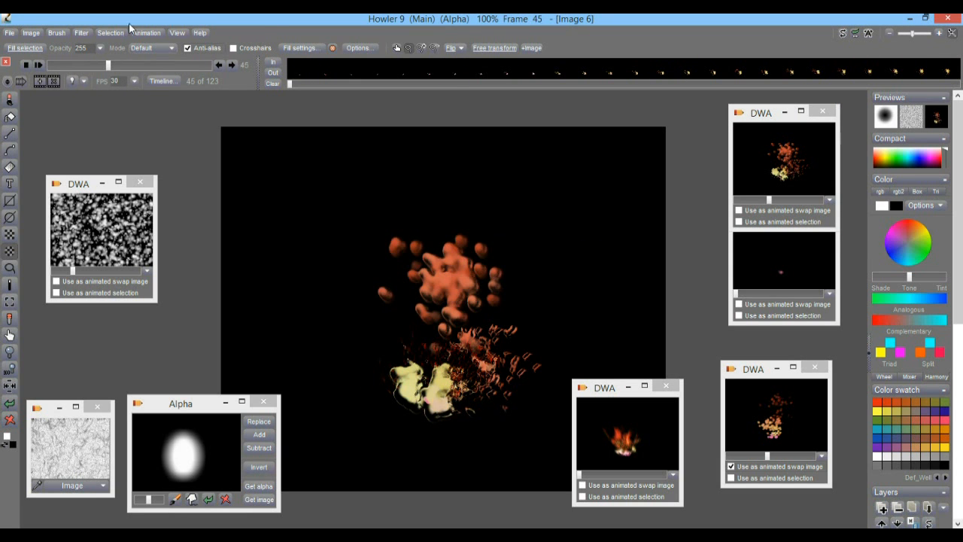
pyautogui.click(81, 32)
pyautogui.moveTo(113, 85)
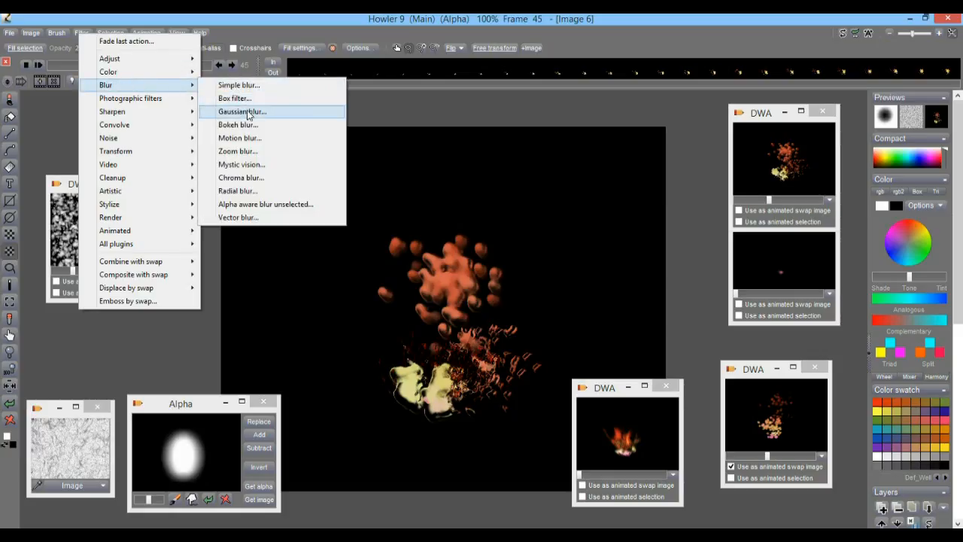
pyautogui.click(242, 111)
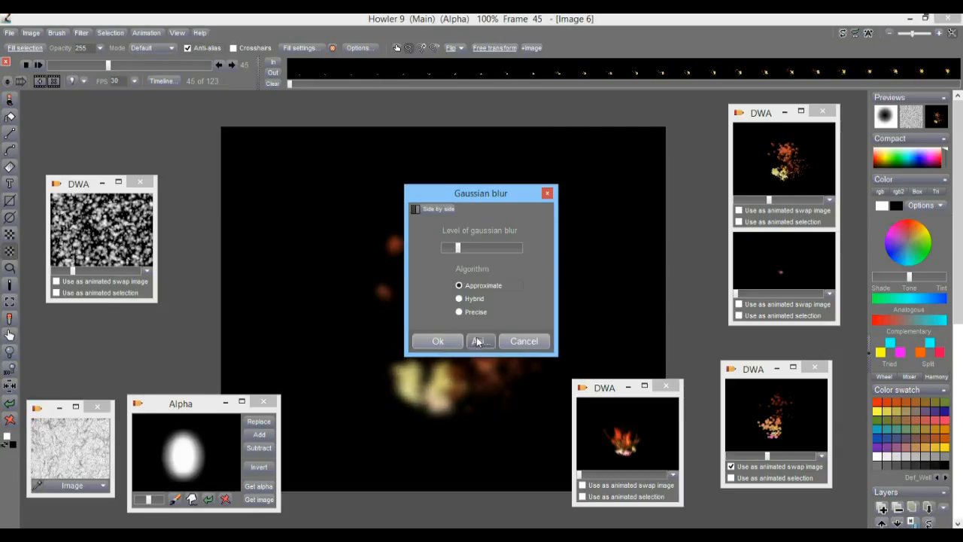
pyautogui.click(435, 341)
pyautogui.click(412, 335)
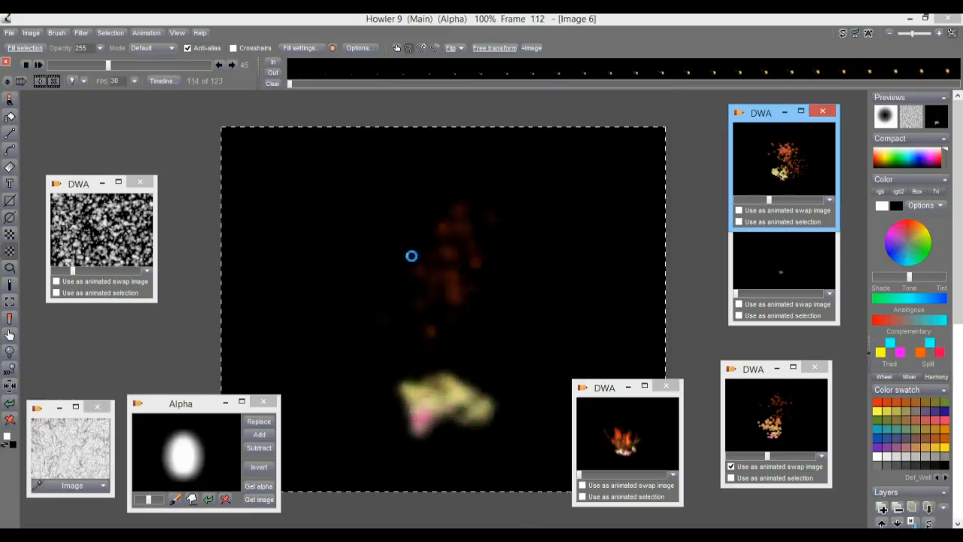
# Convert the blurred particles to white shapes on black with a threshold of 15, applied to all frames.
pyautogui.moveTo(80, 66); pyautogui.dragTo(113, 67)
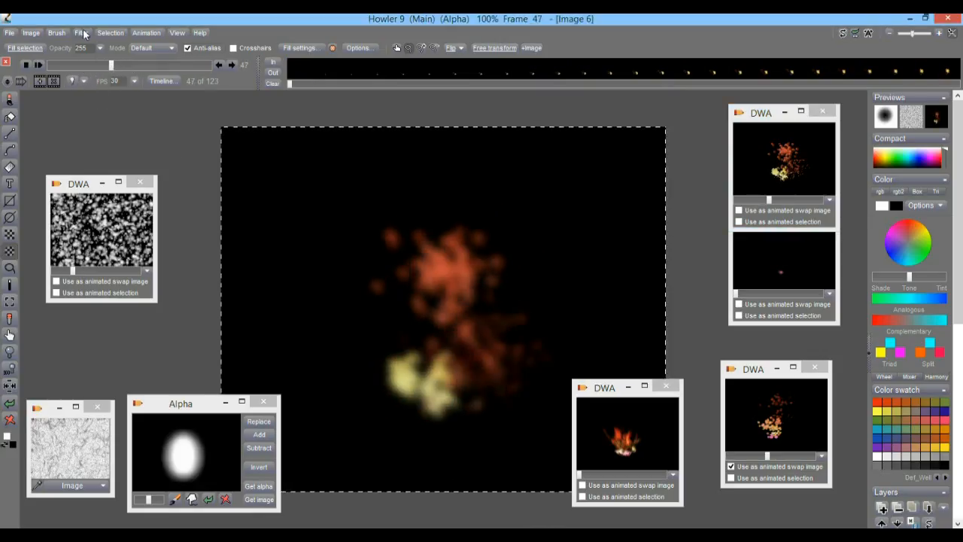
pyautogui.click(82, 32)
pyautogui.moveTo(121, 59)
pyautogui.click(248, 81)
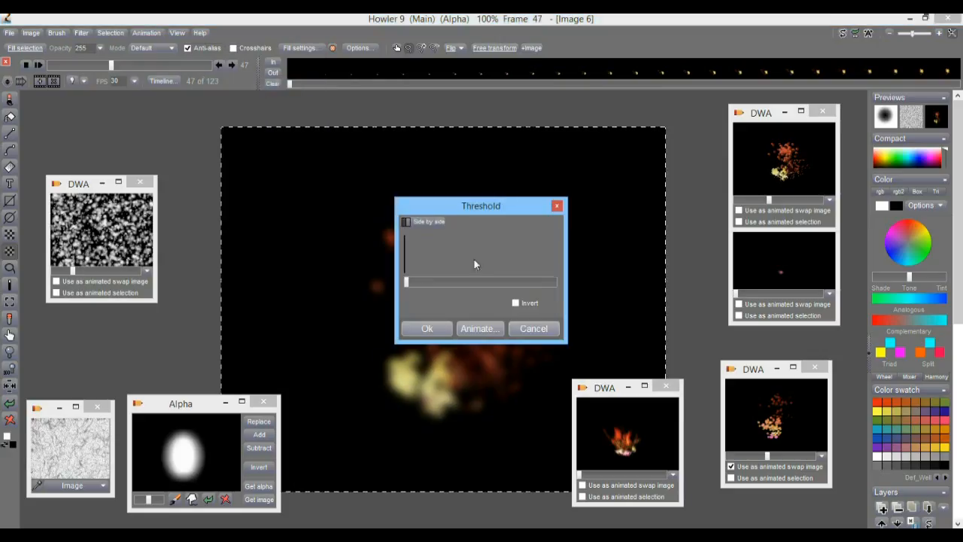
pyautogui.moveTo(432, 211); pyautogui.dragTo(540, 189)
pyautogui.moveTo(525, 263)
pyautogui.mouseDown()
pyautogui.moveTo(627, 259)
pyautogui.moveTo(522, 264)
pyautogui.mouseUp()
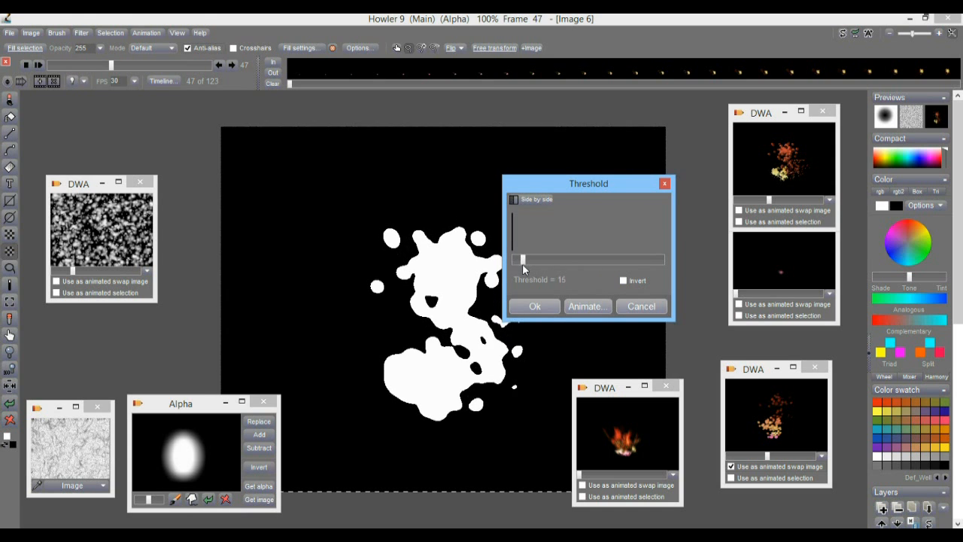
pyautogui.click(590, 305)
pyautogui.click(413, 335)
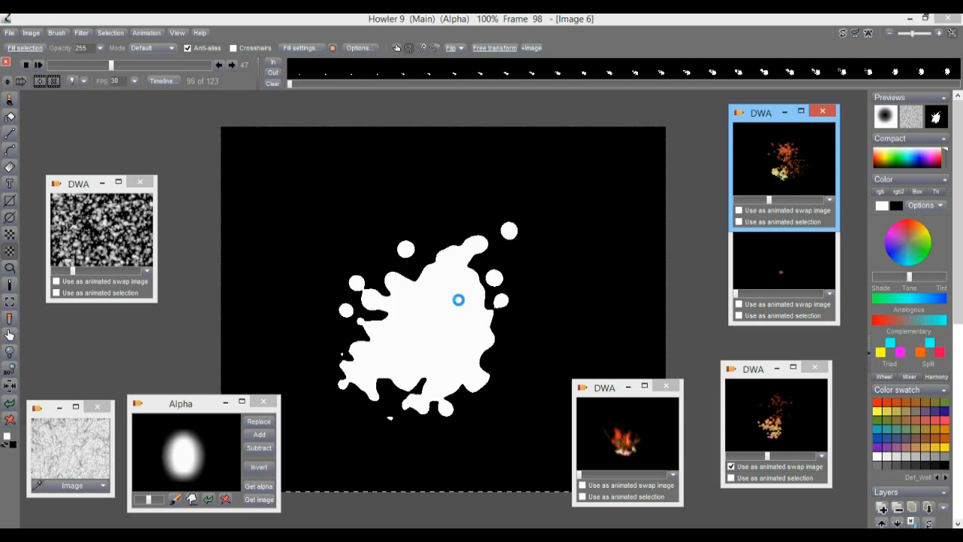
# Soften the white shapes on all frames with an Approximate Gaussian blur, and check the result around frame 45.
pyautogui.click(82, 32)
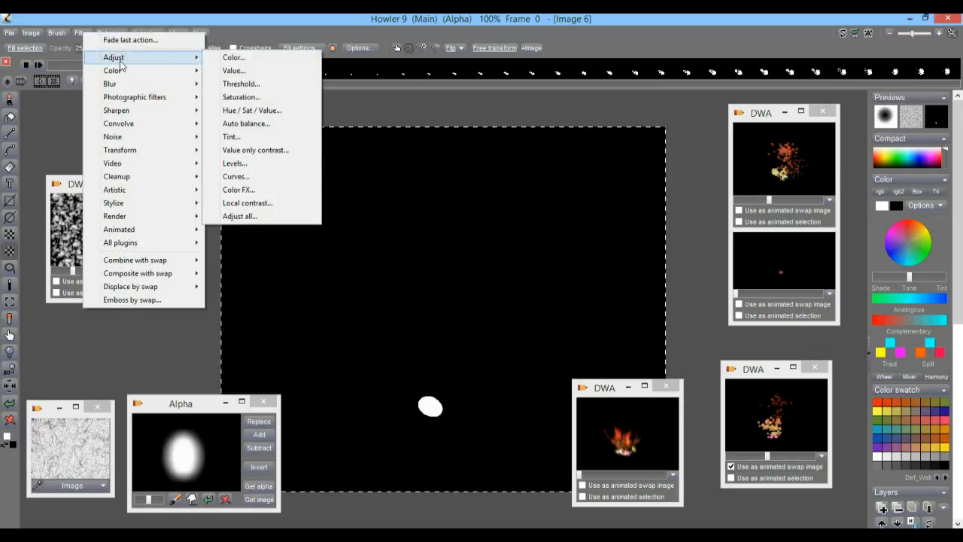
pyautogui.moveTo(120, 85)
pyautogui.click(249, 113)
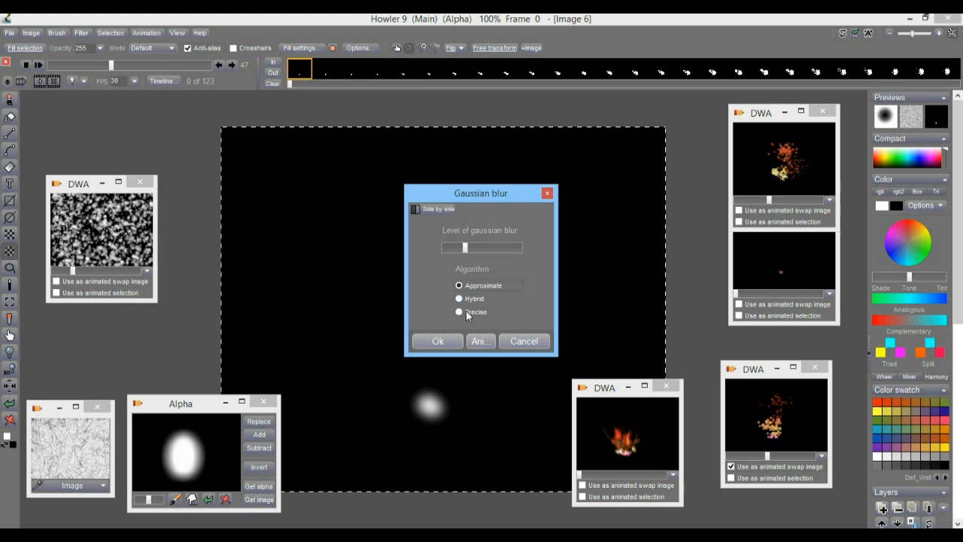
pyautogui.click(479, 341)
pyautogui.click(426, 331)
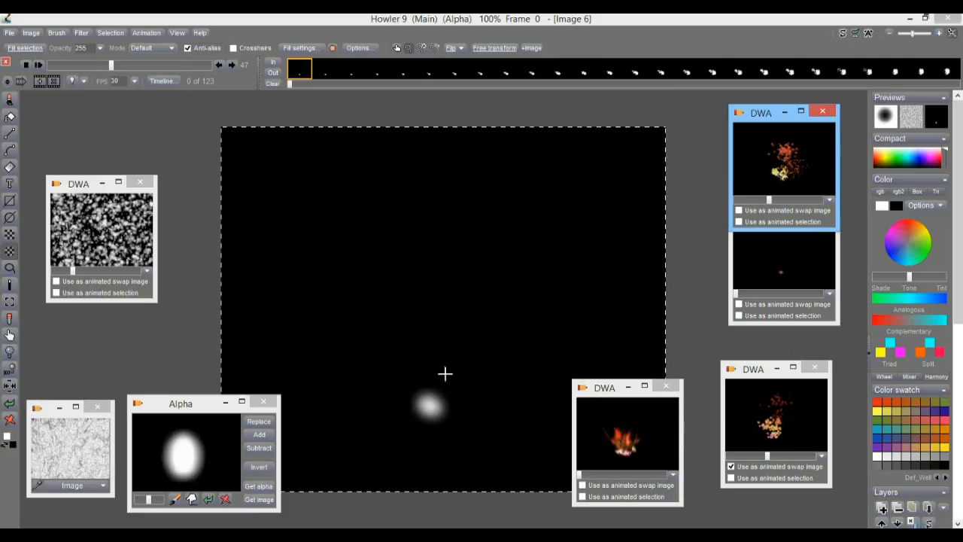
pyautogui.moveTo(111, 64); pyautogui.dragTo(108, 65)
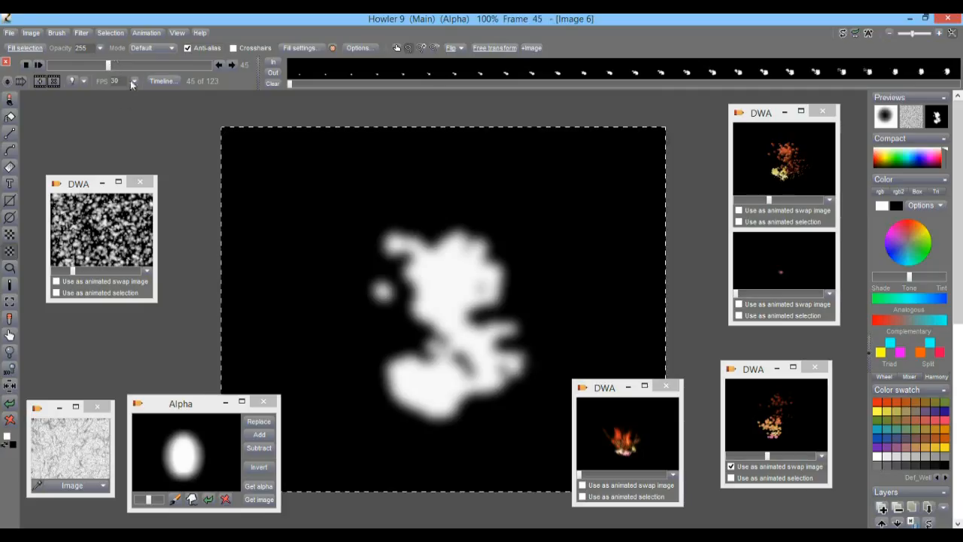
# Clear the alpha, store the soft black-and-white animation to disc, and place its window near the noise animation.
pyautogui.click(110, 32)
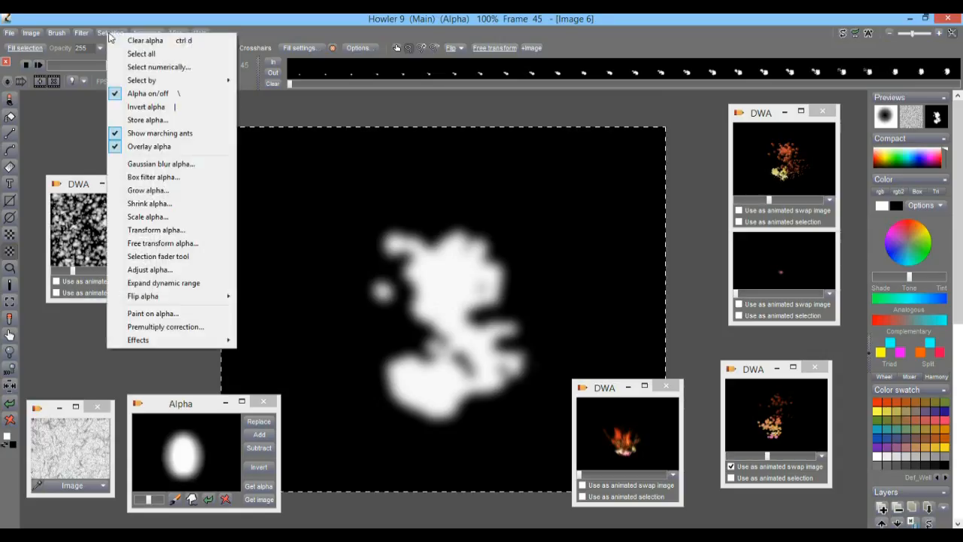
pyautogui.click(128, 39)
pyautogui.moveTo(76, 65); pyautogui.dragTo(104, 66)
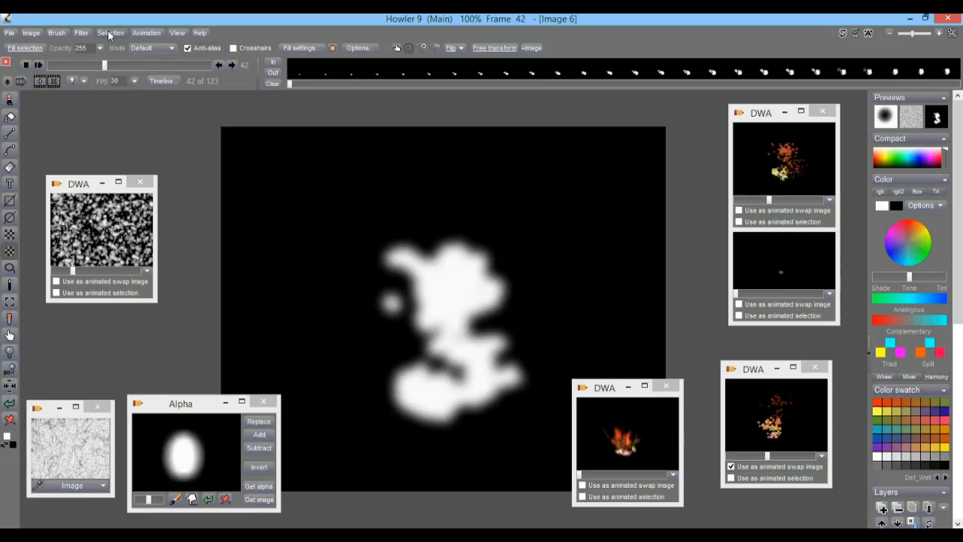
pyautogui.click(146, 32)
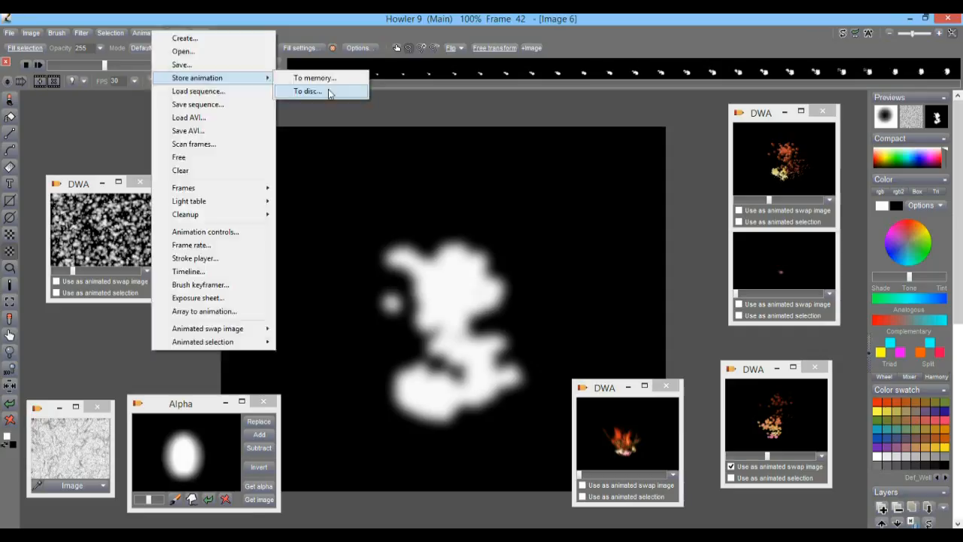
pyautogui.click(344, 91)
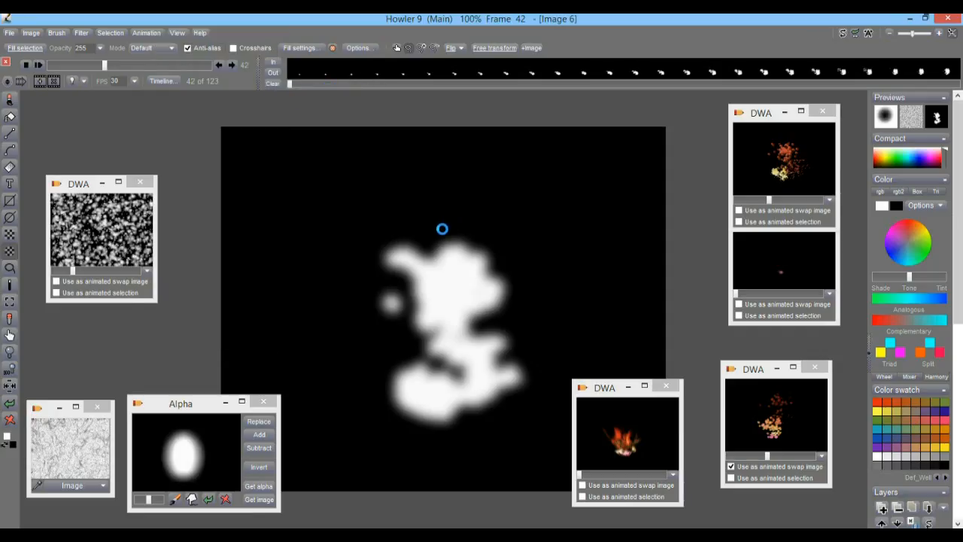
pyautogui.moveTo(60, 279); pyautogui.dragTo(200, 125)
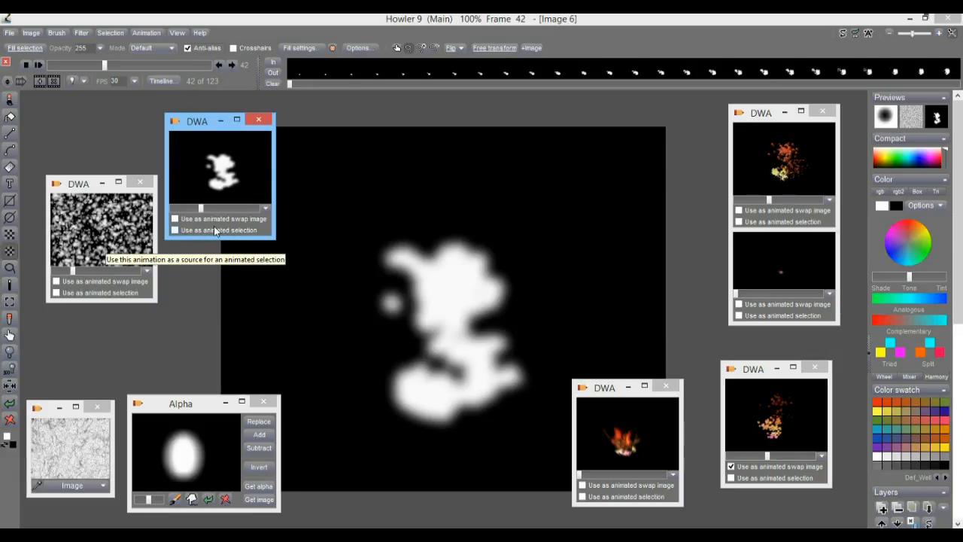
# Restore the stored fire animation to the canvas and go to frame 73.
pyautogui.doubleClick(633, 443)
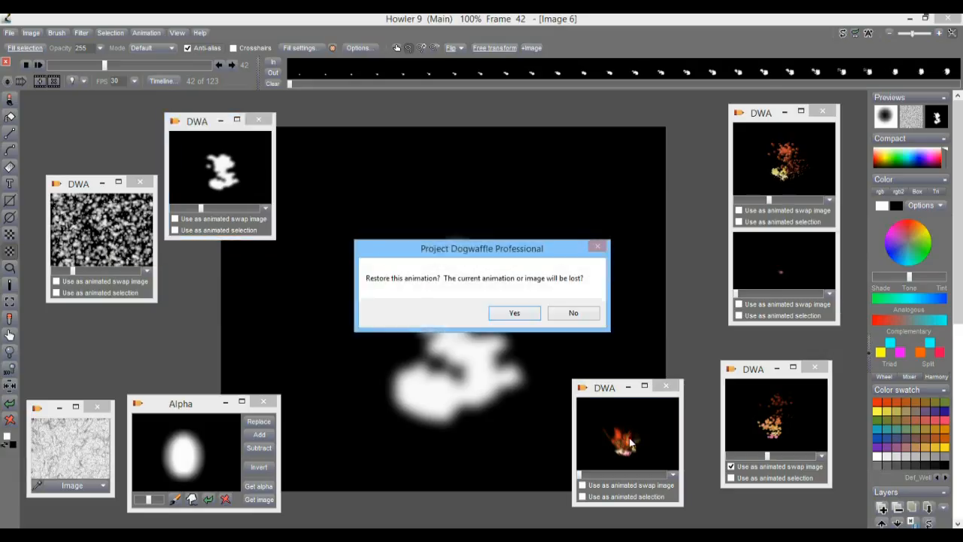
pyautogui.click(514, 315)
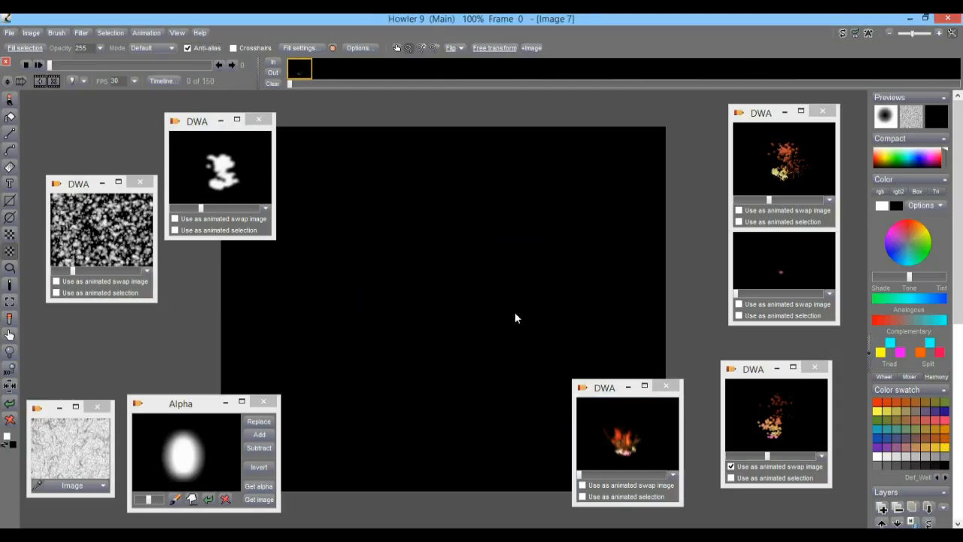
pyautogui.moveTo(50, 64); pyautogui.dragTo(128, 93)
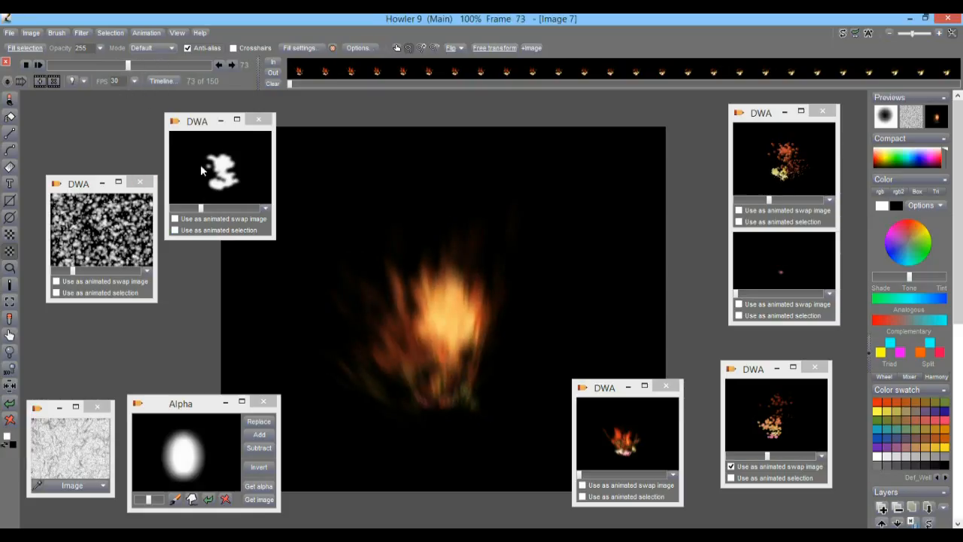
# Enlarge and reposition the soft white mask animation's window, use it as the animated selection, and scrub the fire to check it.
pyautogui.moveTo(205, 212); pyautogui.dragTo(209, 212)
pyautogui.moveTo(276, 240); pyautogui.dragTo(314, 281)
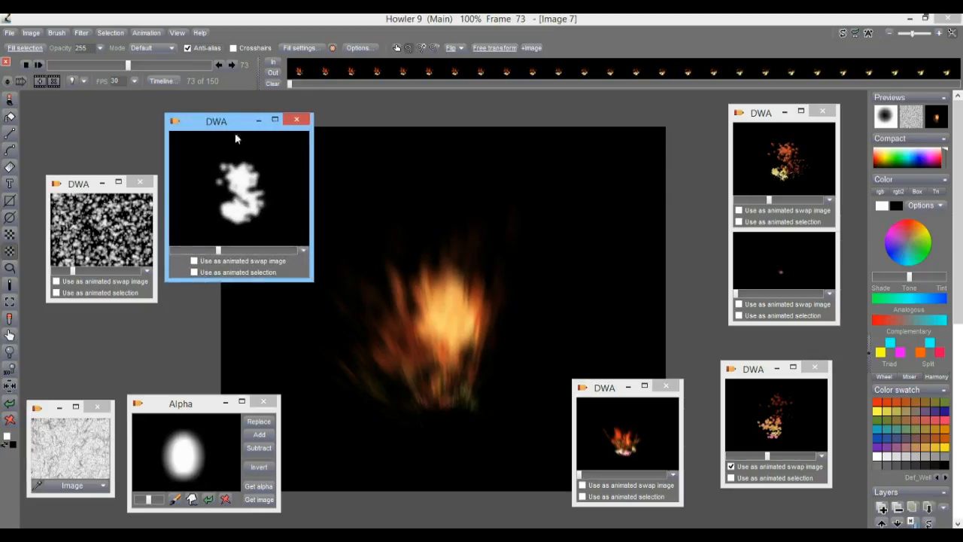
pyautogui.moveTo(208, 126); pyautogui.dragTo(71, 112)
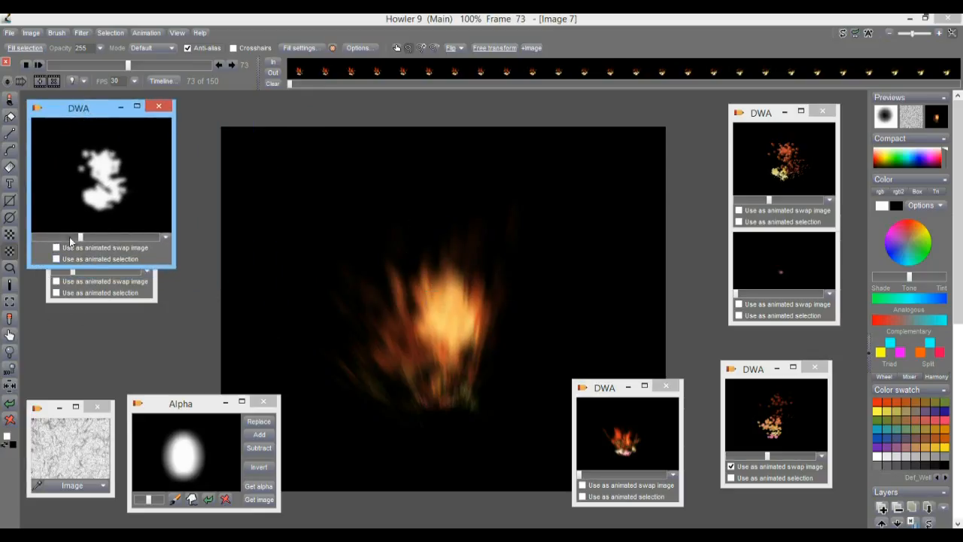
pyautogui.moveTo(82, 238)
pyautogui.mouseDown()
pyautogui.moveTo(60, 238)
pyautogui.moveTo(86, 250)
pyautogui.mouseUp()
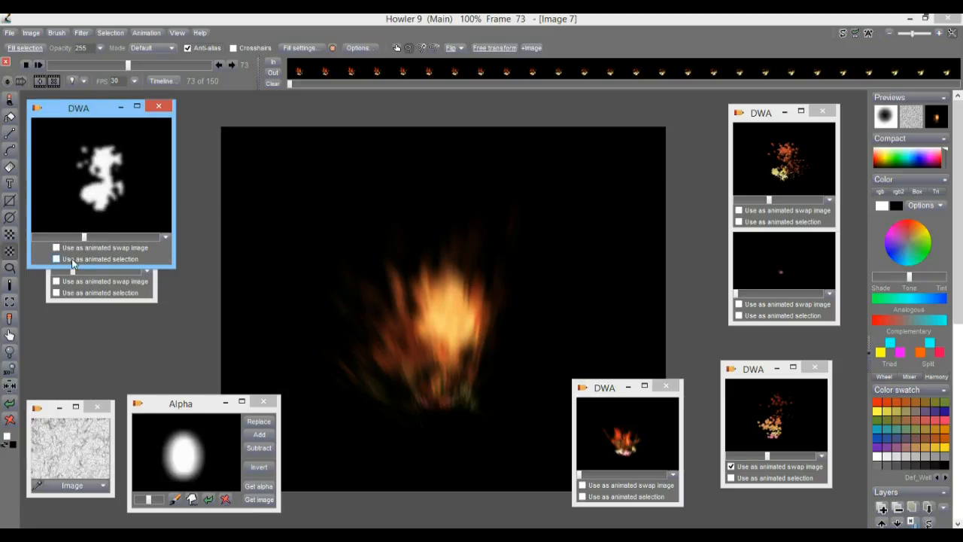
pyautogui.click(71, 259)
pyautogui.moveTo(81, 67); pyautogui.dragTo(138, 67)
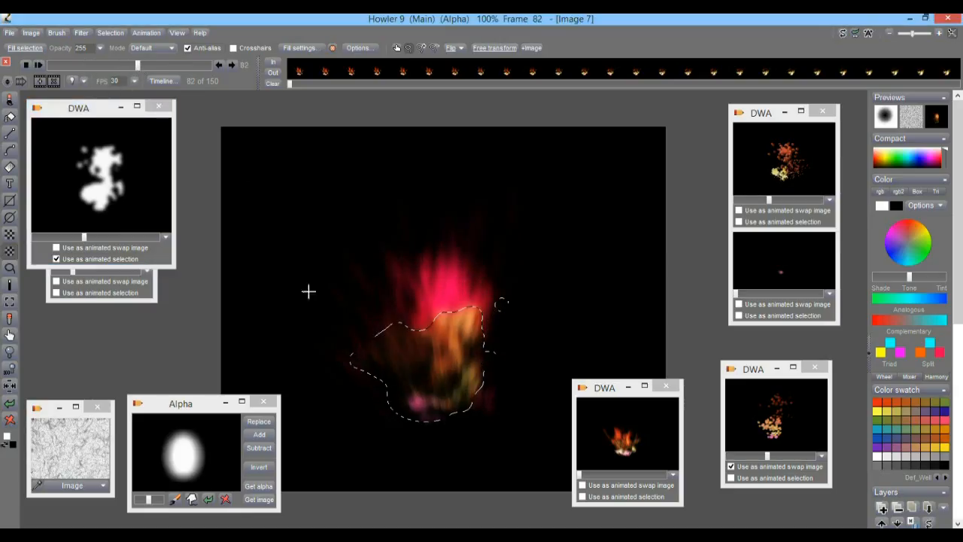
pyautogui.moveTo(143, 64); pyautogui.dragTo(115, 73)
pyautogui.moveTo(84, 237)
pyautogui.mouseDown()
pyautogui.moveTo(60, 237)
pyautogui.moveTo(86, 237)
pyautogui.mouseUp()
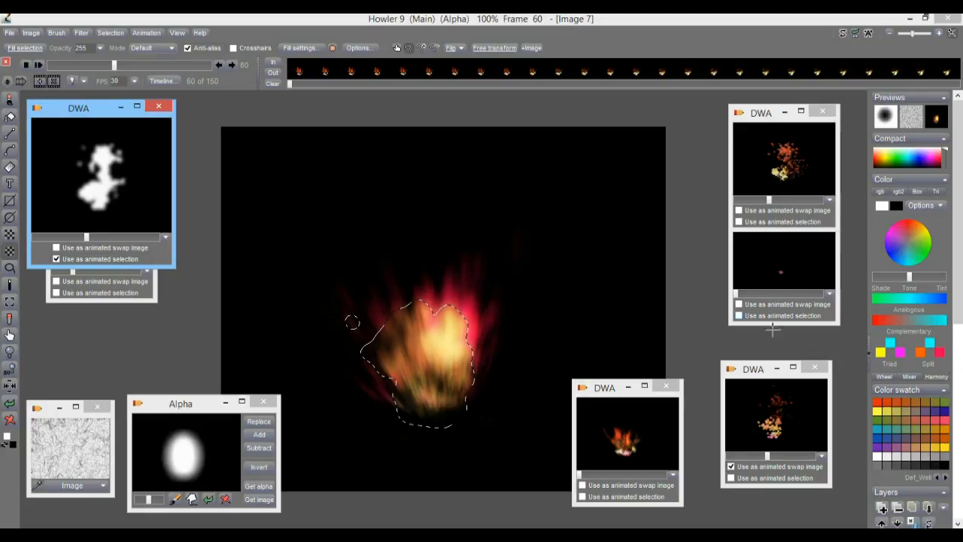
# Place the animated swap image's window beside the mask animation's window and enlarge it.
pyautogui.moveTo(753, 372); pyautogui.dragTo(222, 117)
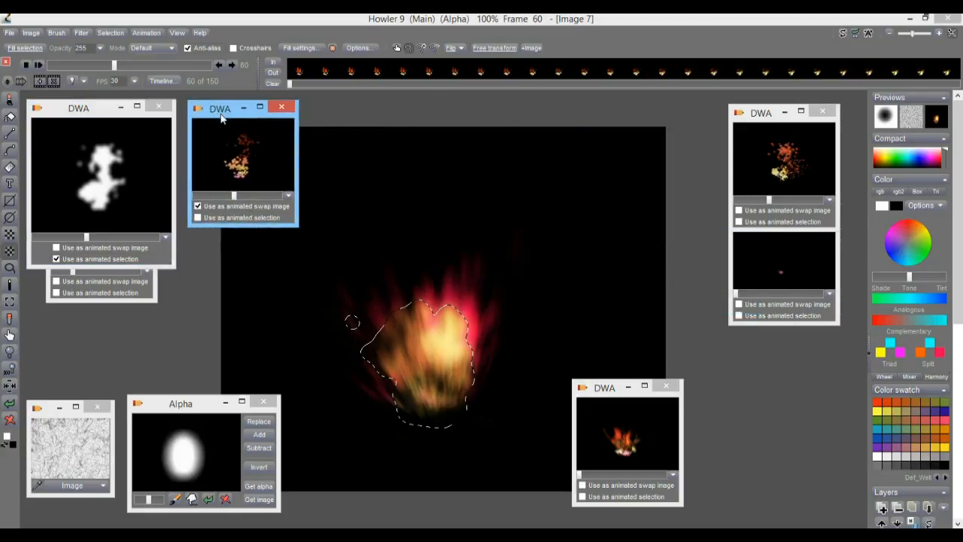
pyautogui.moveTo(298, 226); pyautogui.dragTo(316, 259)
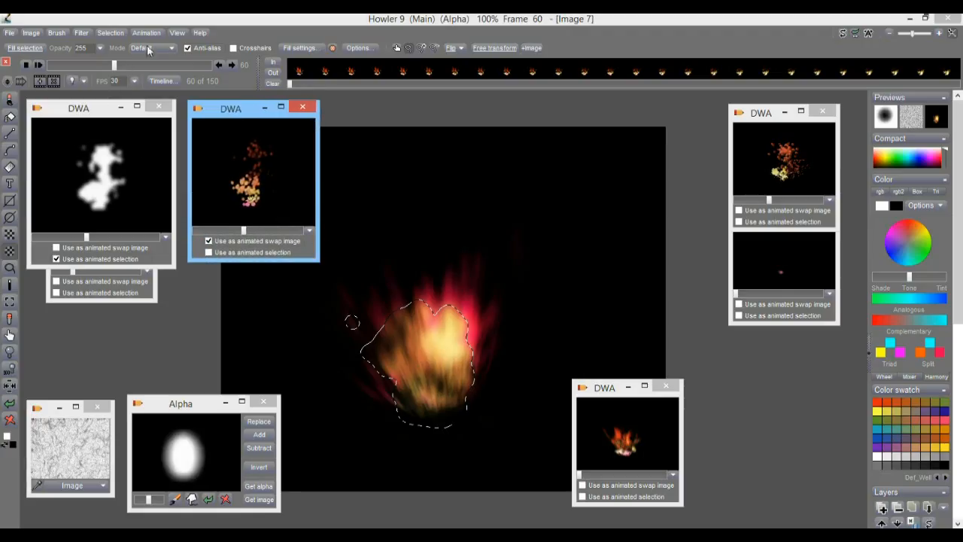
pyautogui.click(80, 32)
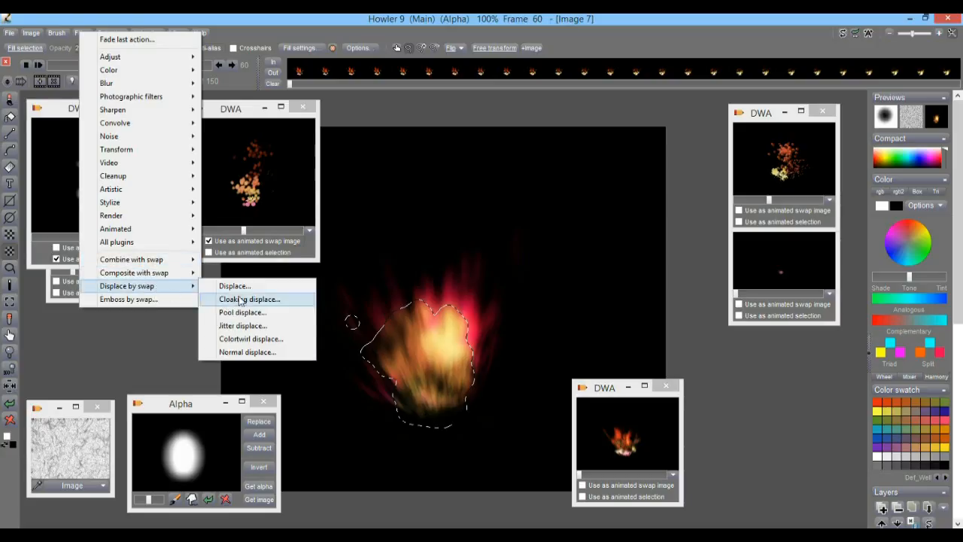
pyautogui.click(108, 17)
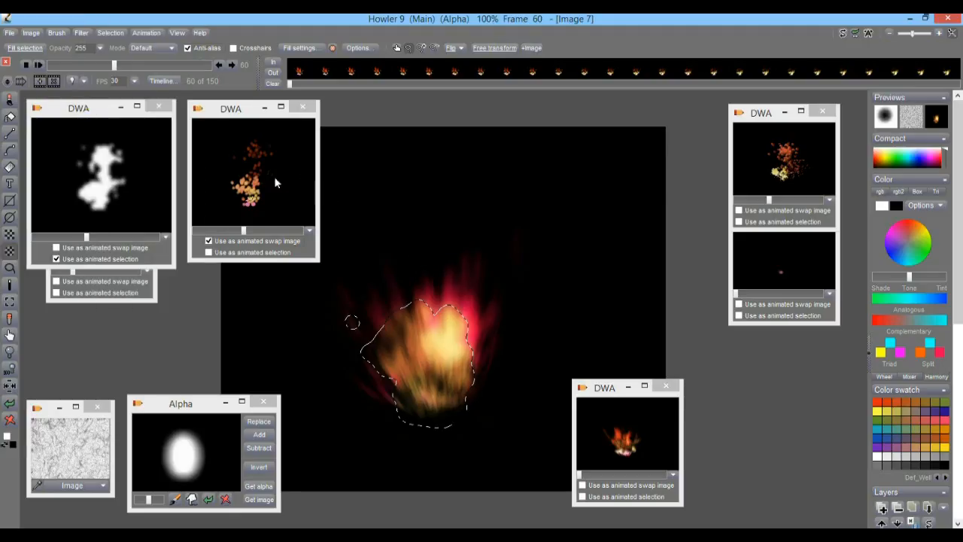
# Try to apply the animated mirror filter to the fire animation.
pyautogui.click(83, 34)
pyautogui.moveTo(143, 226)
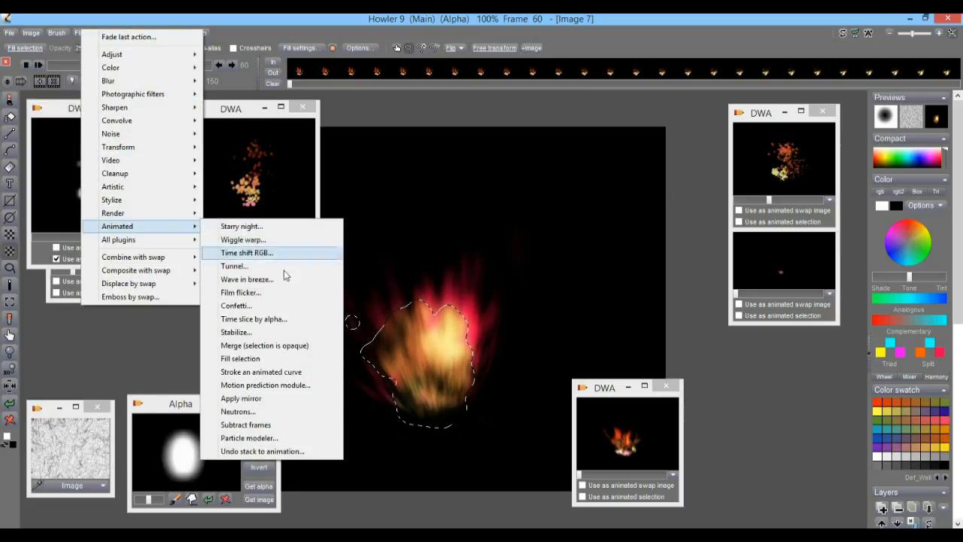
pyautogui.click(275, 397)
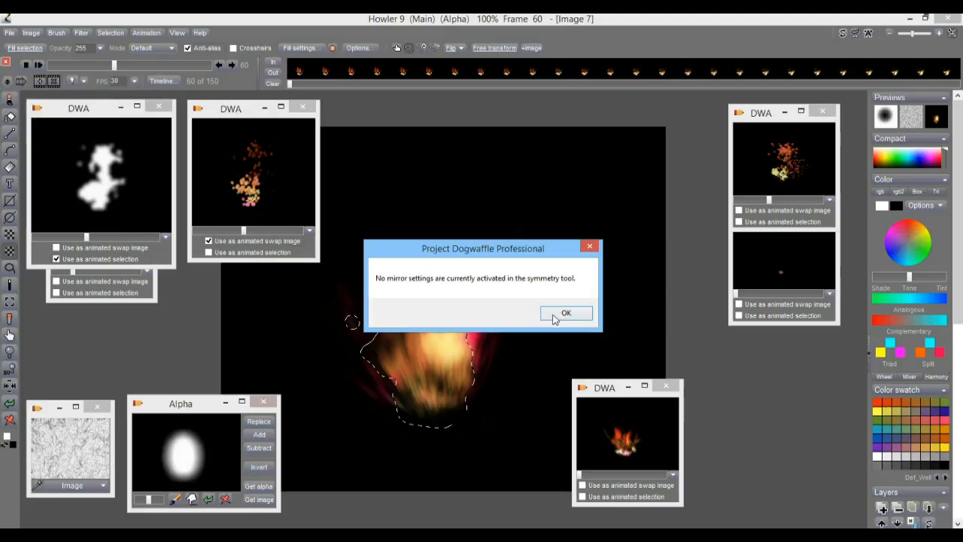
pyautogui.click(562, 316)
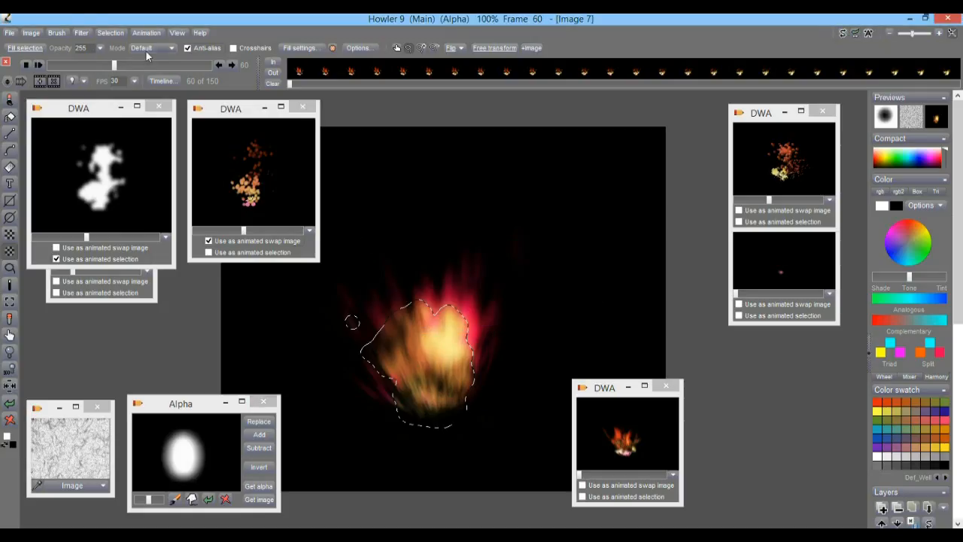
# Mix the fire animation with the animated swap image at level 0 across all frames and scrub through the result.
pyautogui.click(81, 33)
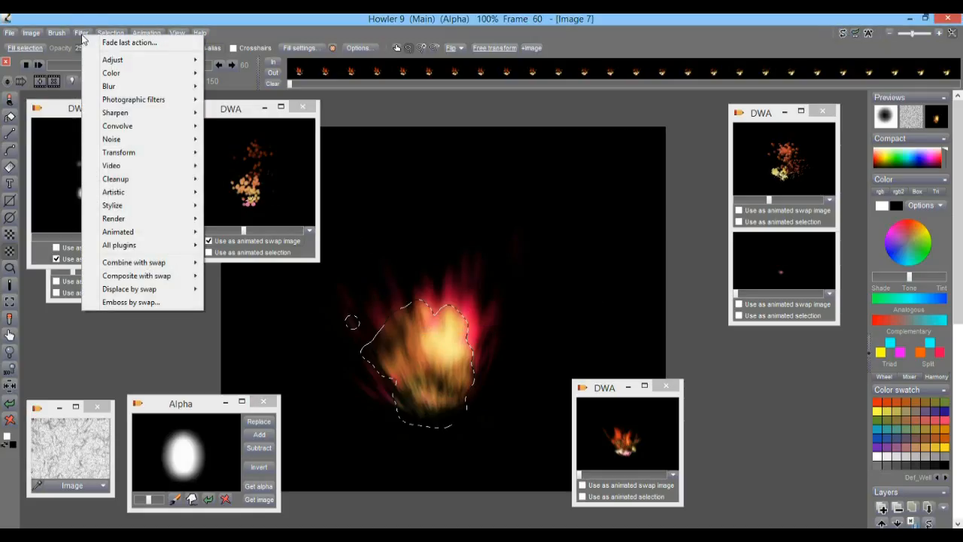
pyautogui.moveTo(154, 295)
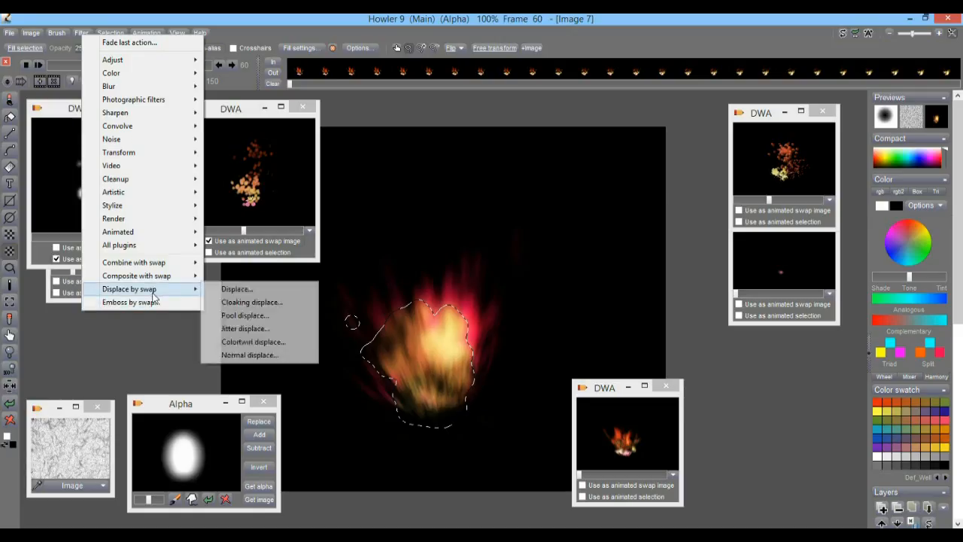
pyautogui.moveTo(157, 264)
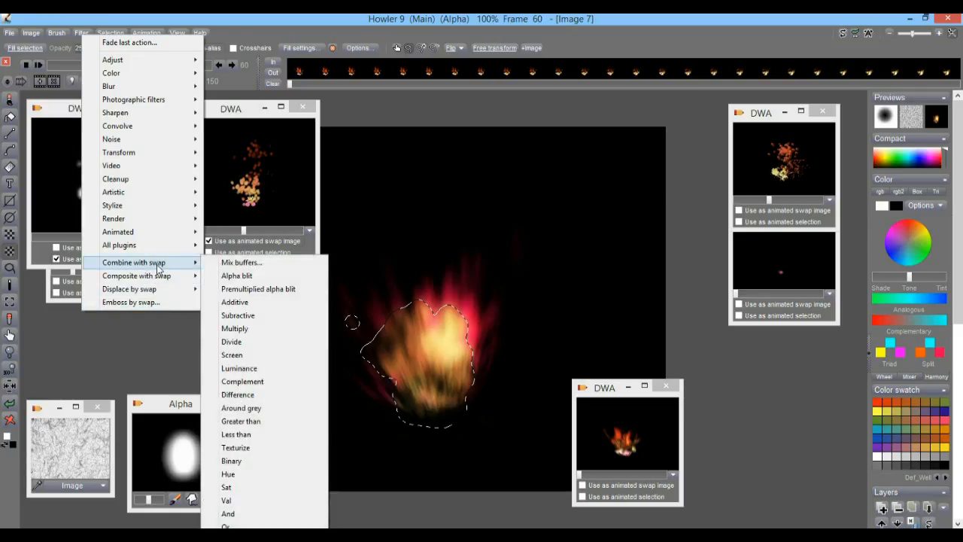
pyautogui.click(239, 266)
pyautogui.moveTo(457, 274); pyautogui.dragTo(610, 207)
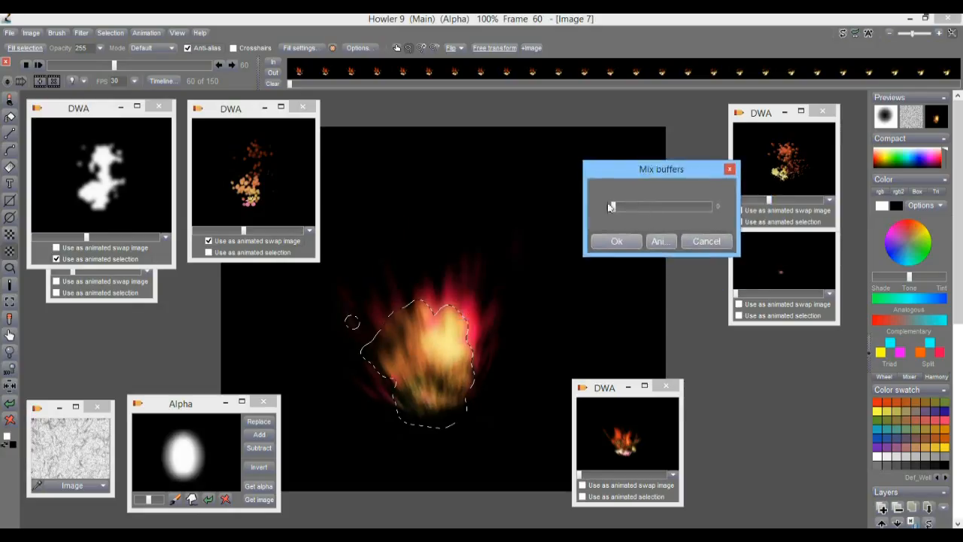
pyautogui.click(658, 241)
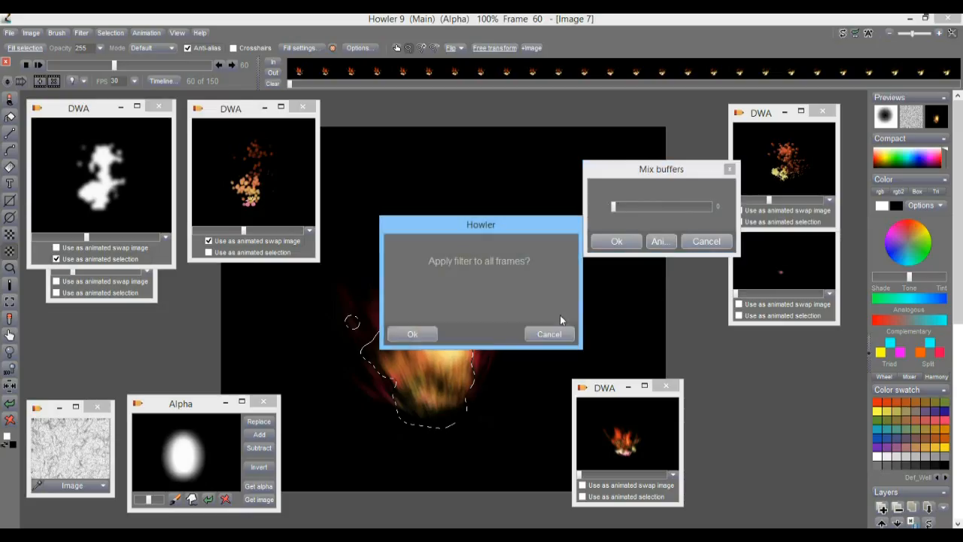
pyautogui.click(412, 334)
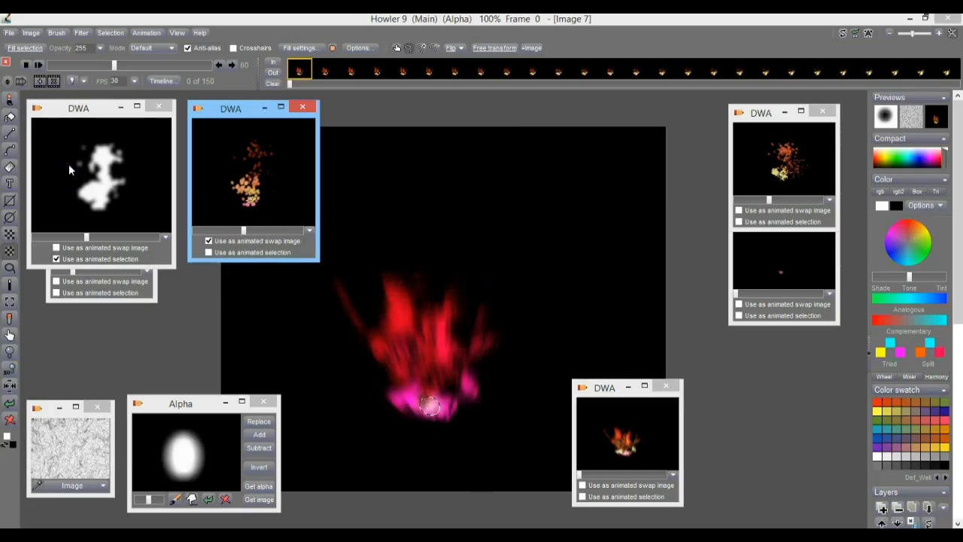
pyautogui.click(83, 67)
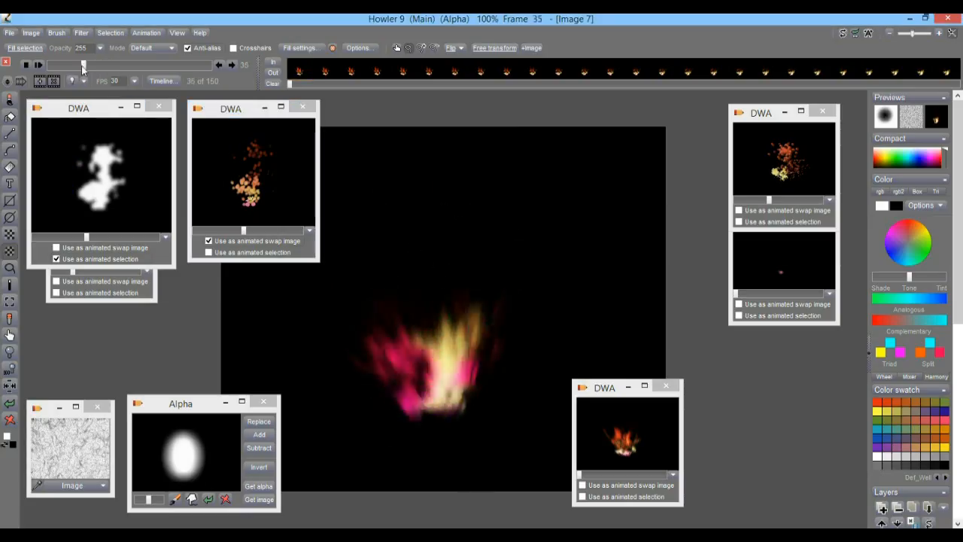
pyautogui.moveTo(151, 77); pyautogui.dragTo(206, 87)
# Restore the stored fire animation to the canvas, nudge the swap and mask previews' frames, and go to frame 48.
pyautogui.click(633, 440)
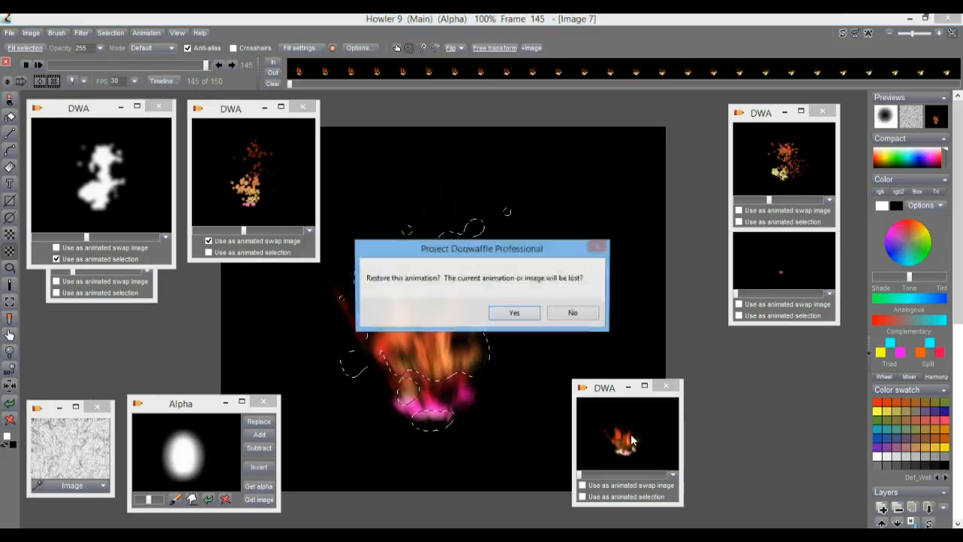
pyautogui.click(518, 314)
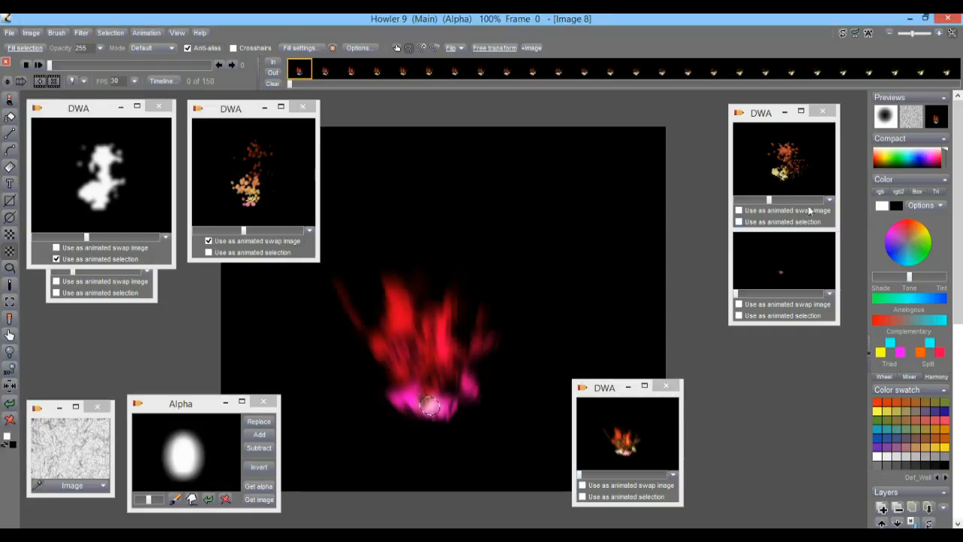
pyautogui.moveTo(241, 231)
pyautogui.mouseDown()
pyautogui.moveTo(226, 230)
pyautogui.moveTo(253, 230)
pyautogui.moveTo(244, 230)
pyautogui.mouseUp()
pyautogui.moveTo(90, 236); pyautogui.dragTo(85, 235)
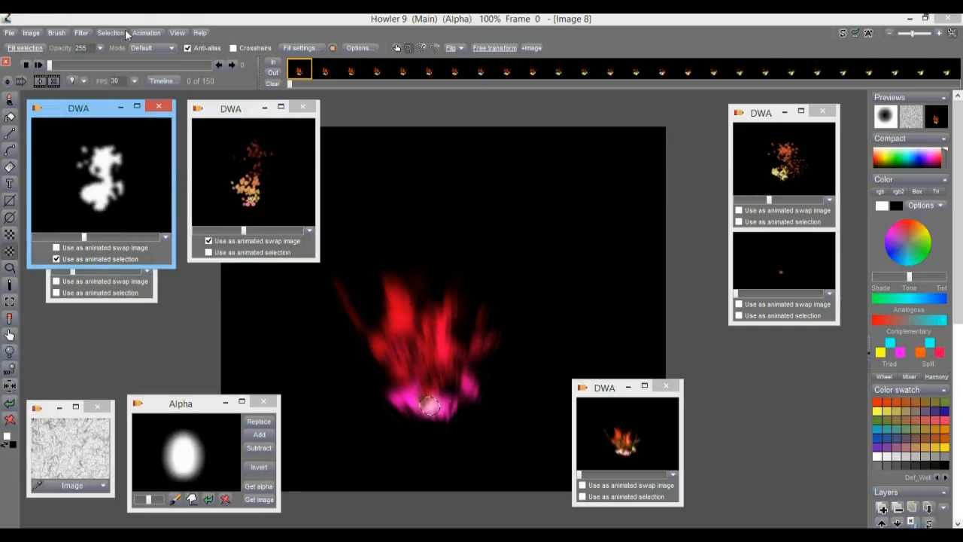
pyautogui.moveTo(51, 66); pyautogui.dragTo(101, 73)
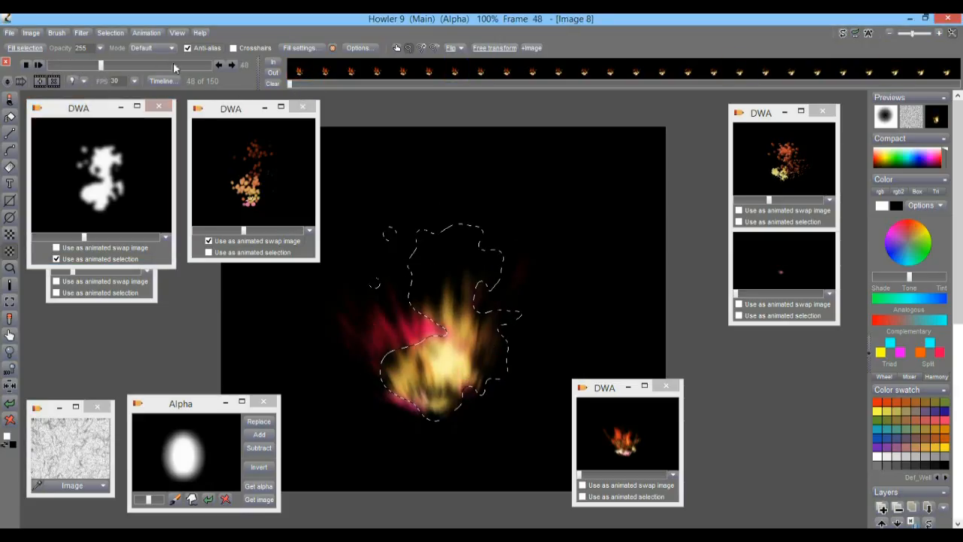
# Displace the fire slightly by the animated swap image across all frames and scrub to frame 75 to check it.
pyautogui.click(81, 33)
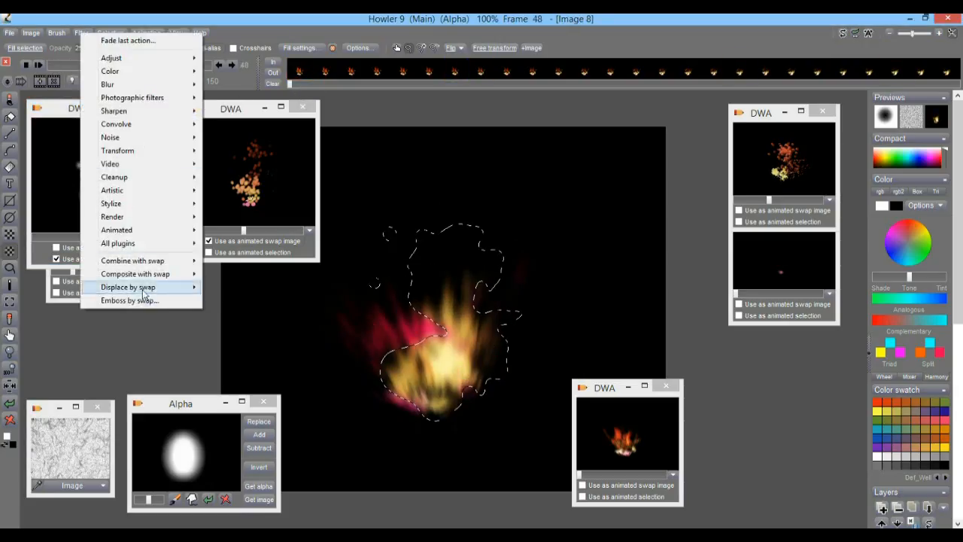
pyautogui.moveTo(145, 288)
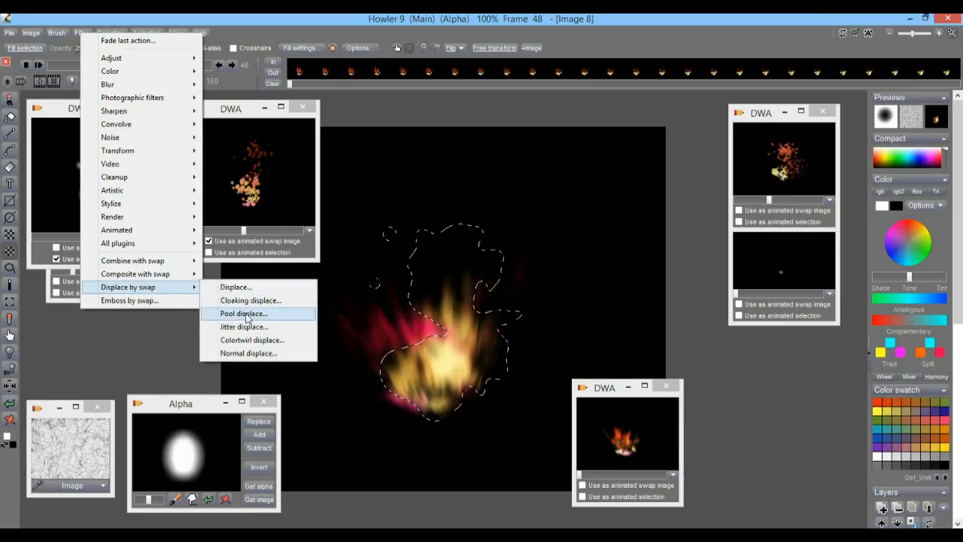
pyautogui.click(239, 288)
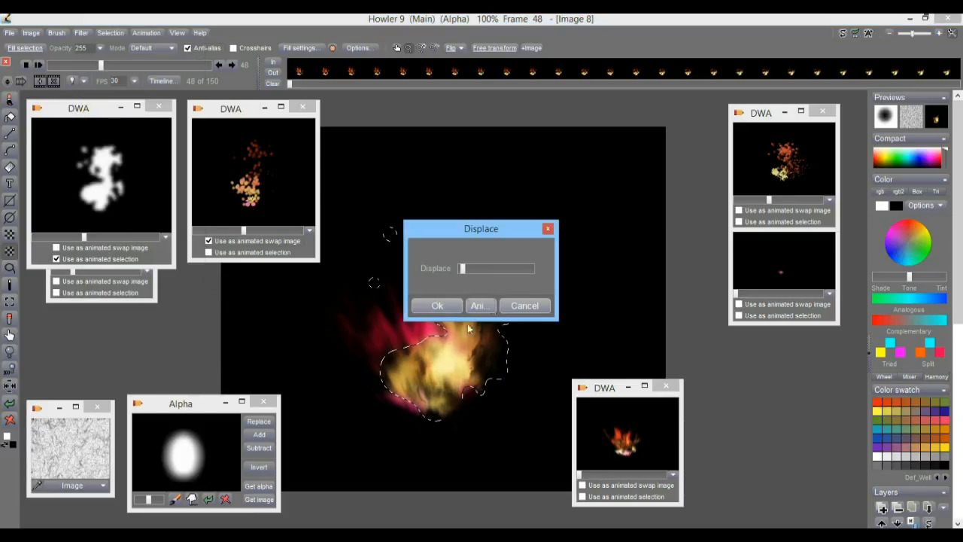
pyautogui.moveTo(463, 269); pyautogui.dragTo(462, 269)
pyautogui.click(480, 306)
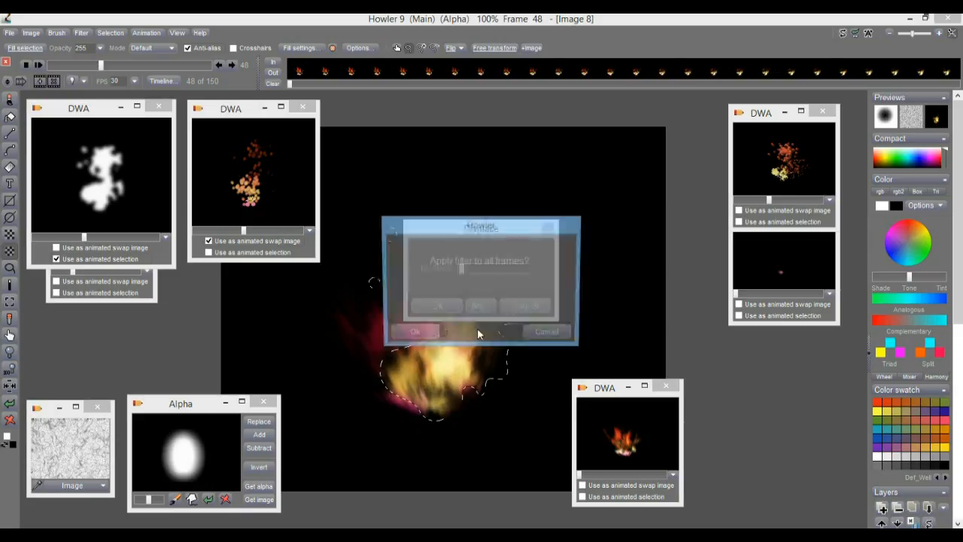
pyautogui.click(418, 335)
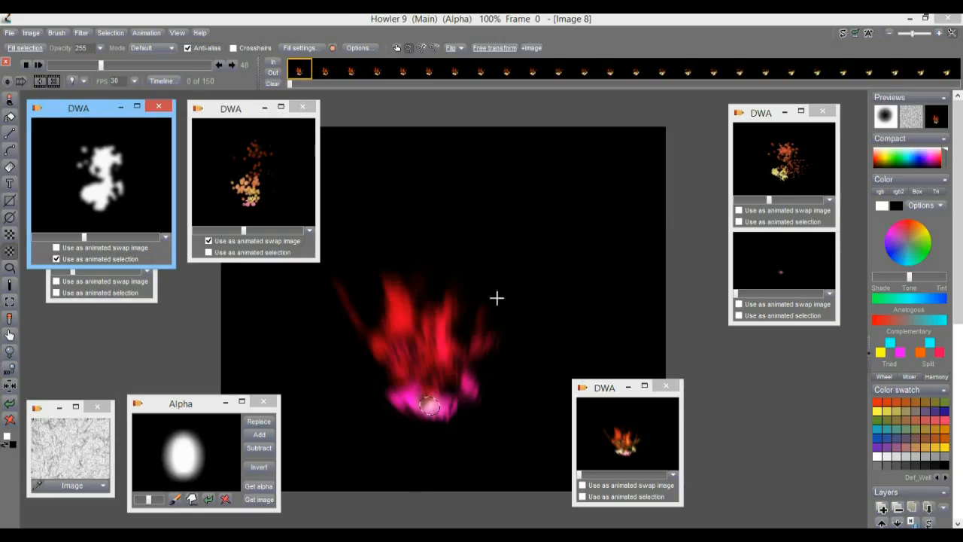
pyautogui.moveTo(96, 65); pyautogui.dragTo(130, 84)
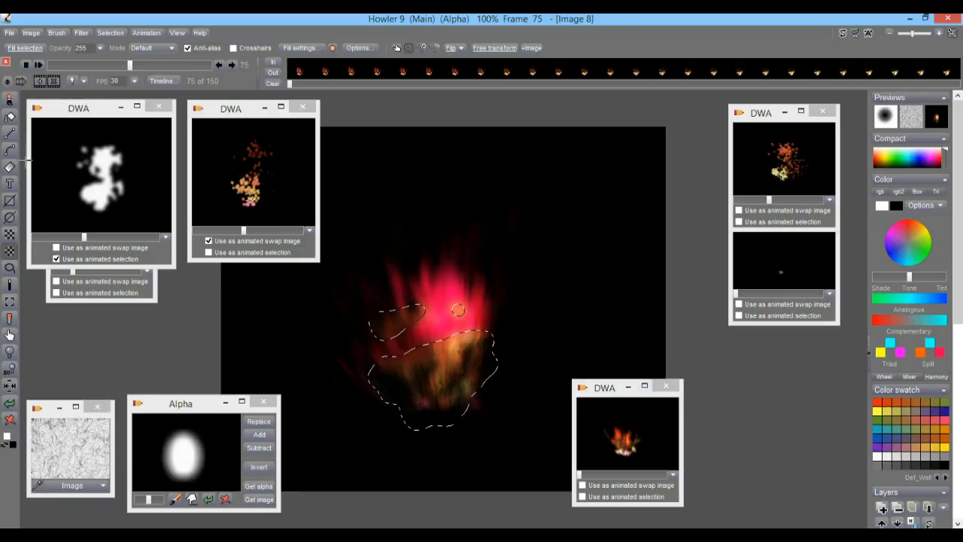
# Clear all frames of the current animation.
pyautogui.click(146, 33)
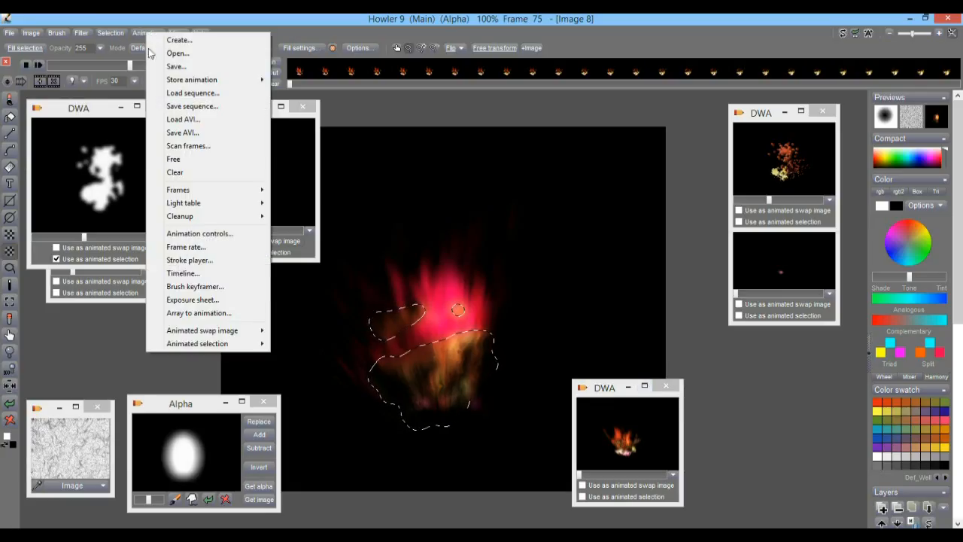
pyautogui.click(191, 175)
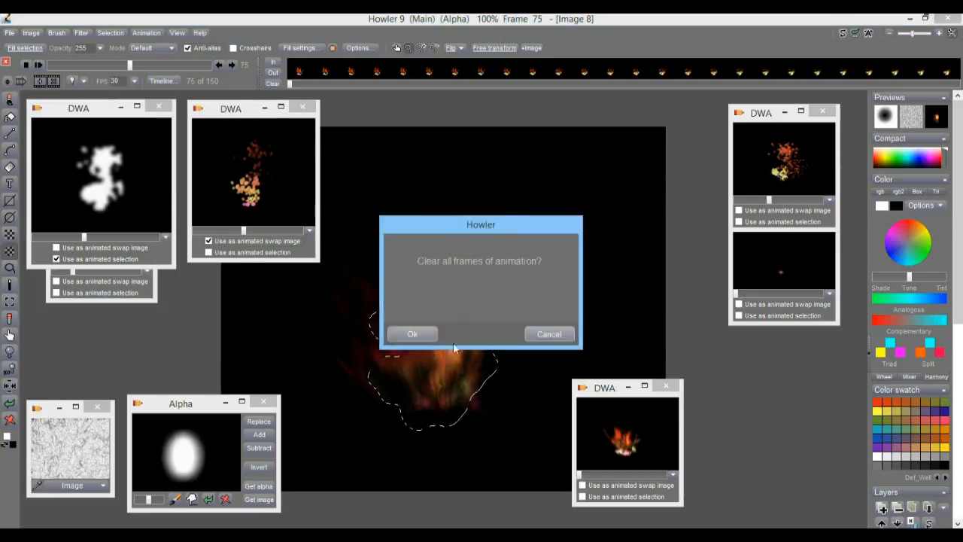
pyautogui.click(415, 328)
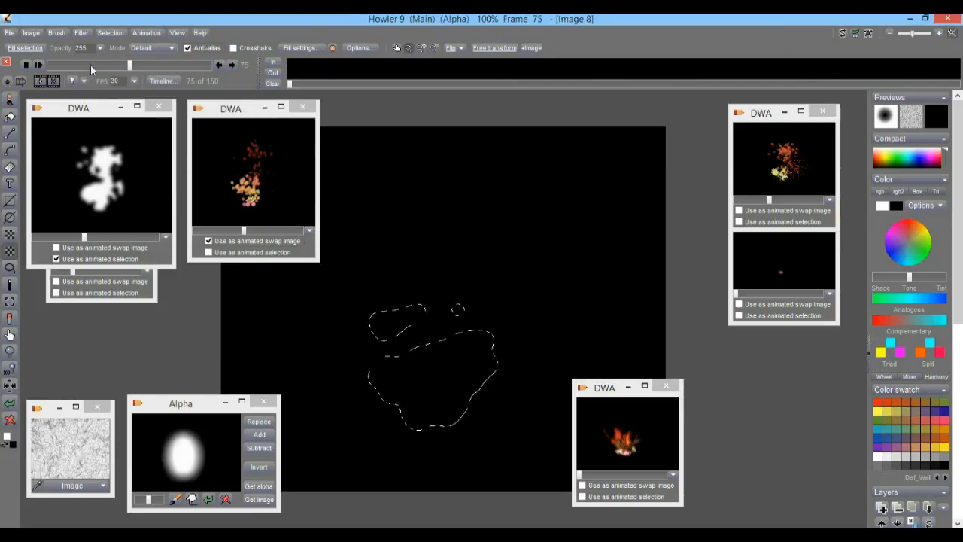
# Try the stored fire animation as the animated swap image, and return that role to the particle animation.
pyautogui.moveTo(130, 65); pyautogui.dragTo(150, 66)
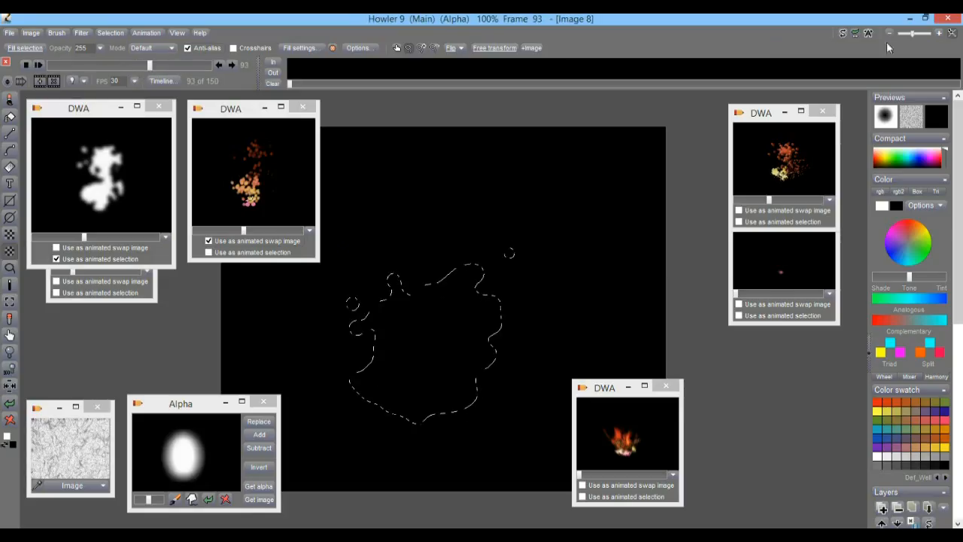
pyautogui.click(601, 486)
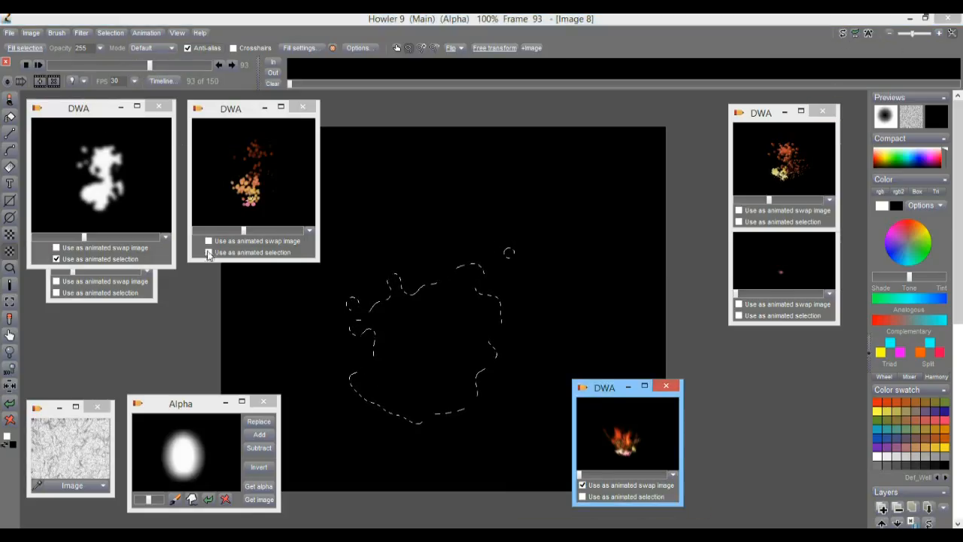
pyautogui.click(209, 241)
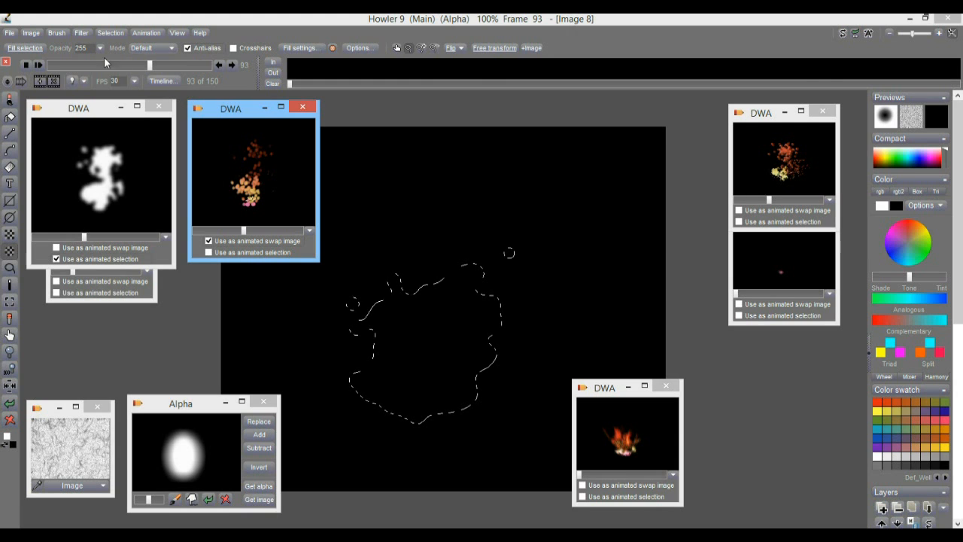
# Mix the particle swap animation into the animated selection with Mix buffers at 255, applied to all frames.
pyautogui.moveTo(70, 64); pyautogui.dragTo(102, 64)
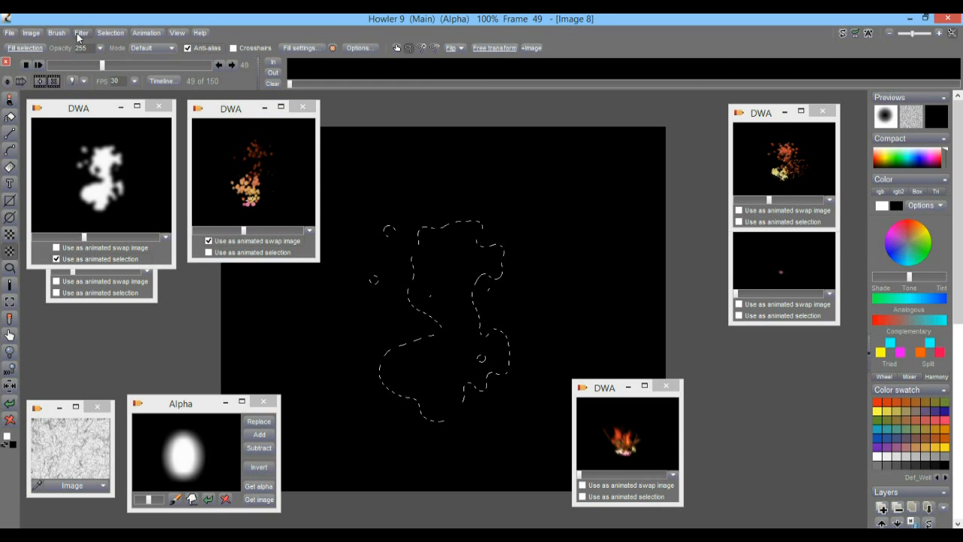
pyautogui.click(80, 32)
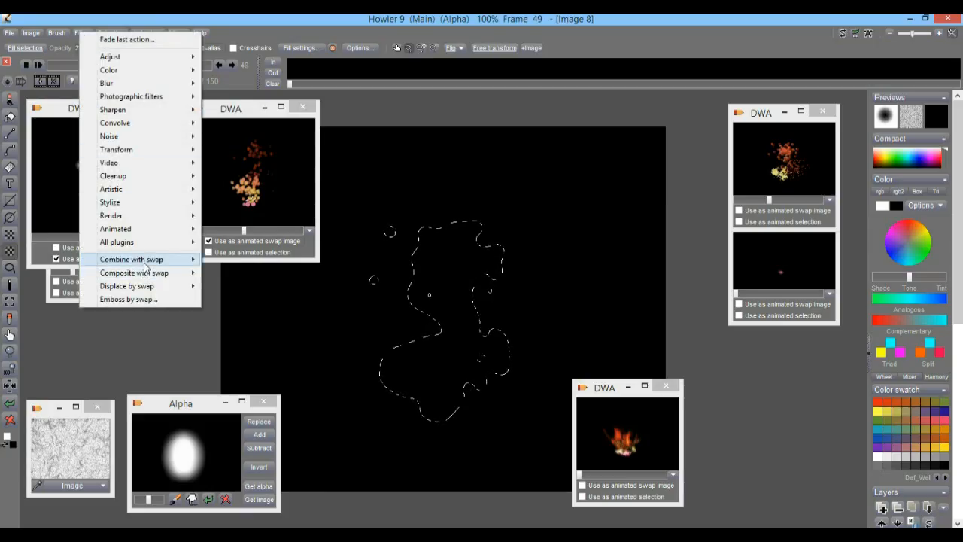
pyautogui.moveTo(145, 264)
pyautogui.click(226, 259)
pyautogui.moveTo(443, 236); pyautogui.dragTo(714, 223)
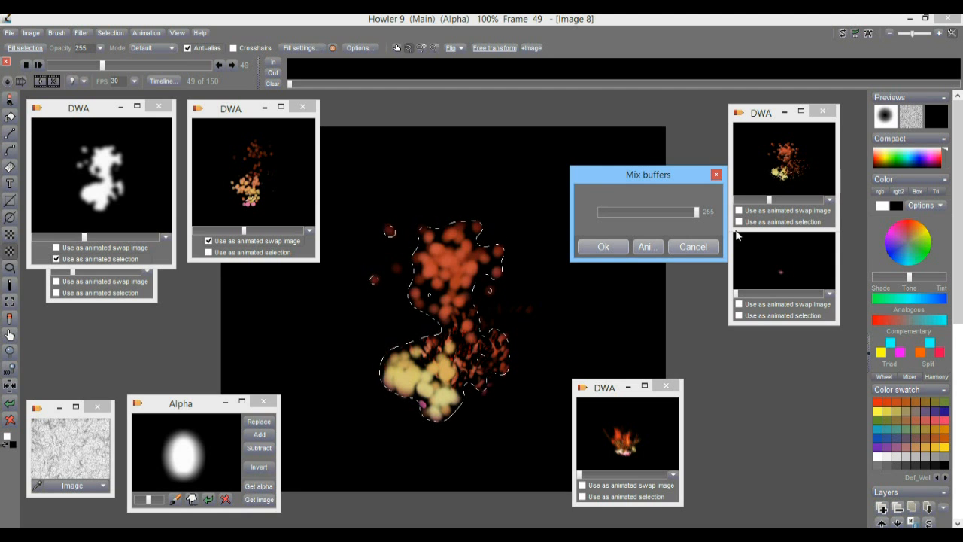
pyautogui.click(603, 247)
pyautogui.click(412, 334)
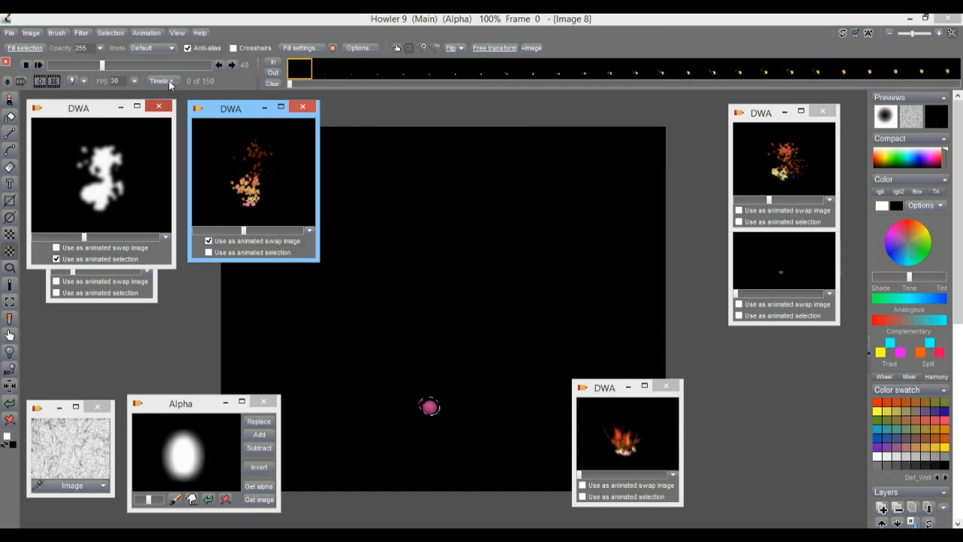
# Apply a light Gaussian blur with the Approximate algorithm to all frames of the mixed particle animation.
pyautogui.click(82, 33)
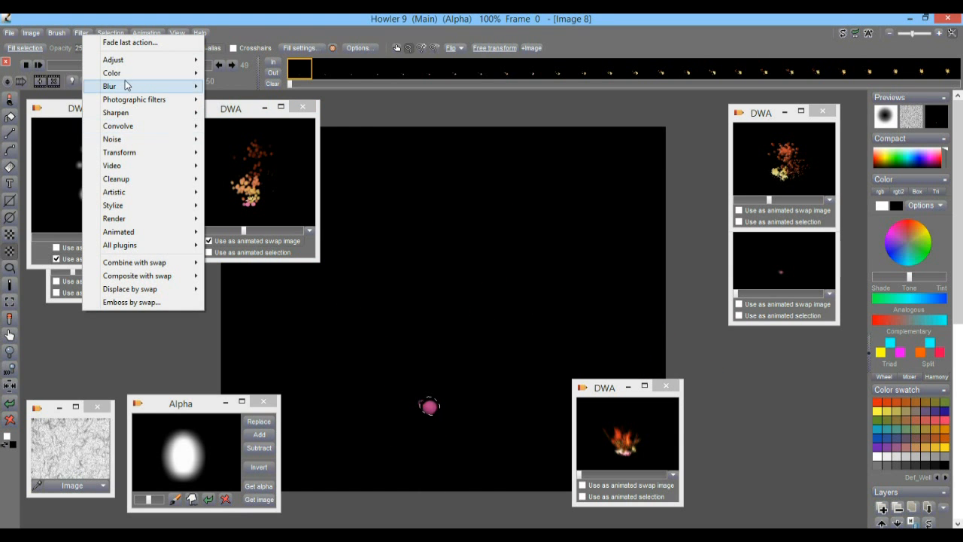
pyautogui.moveTo(127, 87)
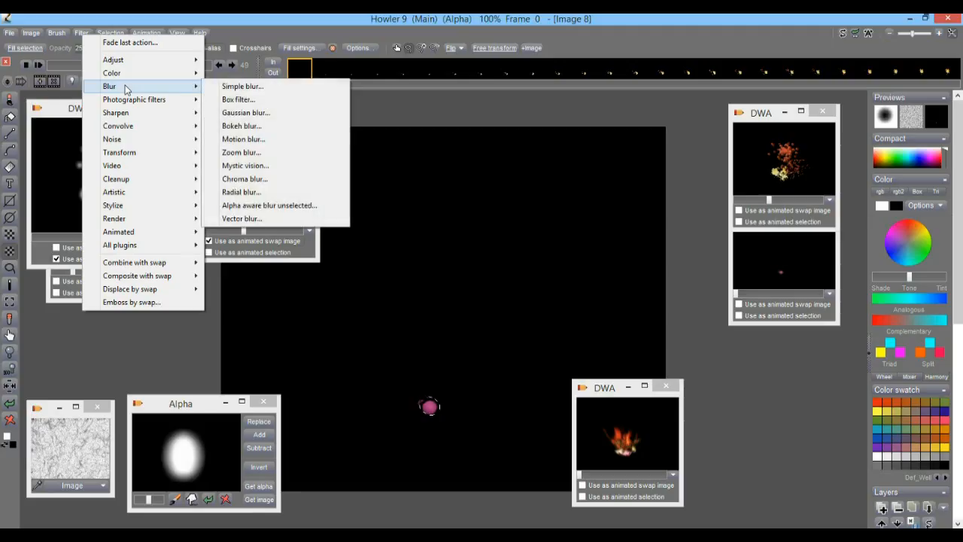
pyautogui.click(263, 113)
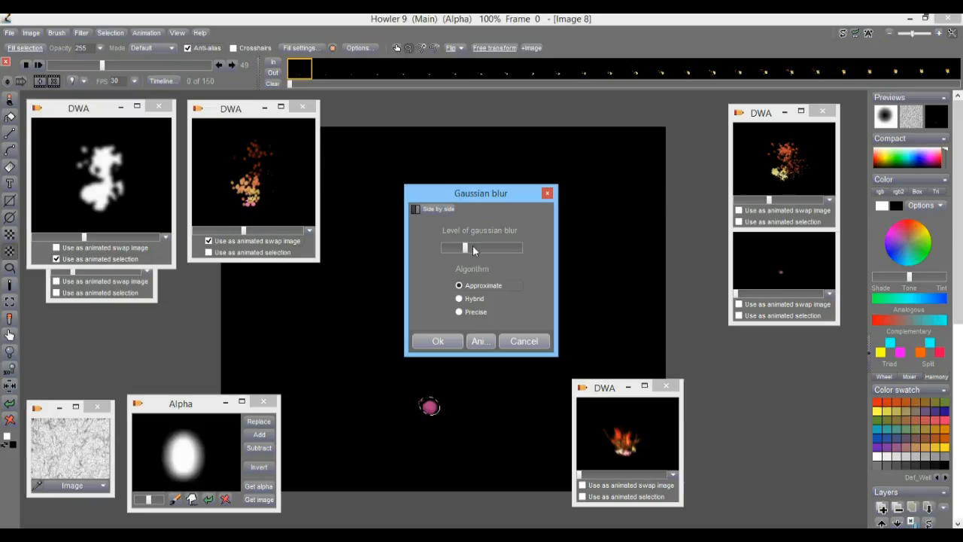
pyautogui.moveTo(469, 250)
pyautogui.mouseDown()
pyautogui.moveTo(454, 257)
pyautogui.moveTo(461, 255)
pyautogui.mouseUp()
pyautogui.click(479, 341)
pyautogui.click(408, 334)
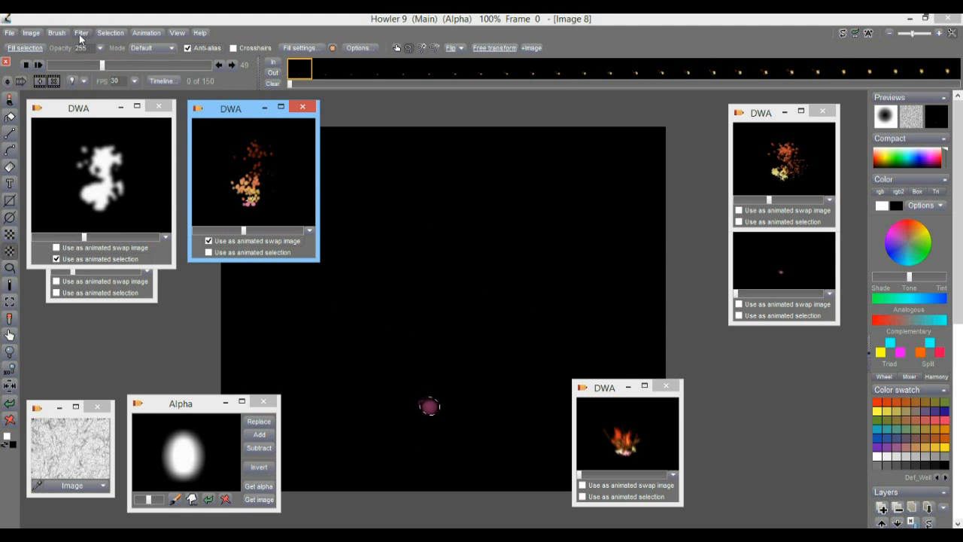
# Apply a motion blur with a short, straight-up vector to all frames of the blurred particle animation.
pyautogui.click(81, 33)
pyautogui.moveTo(112, 86)
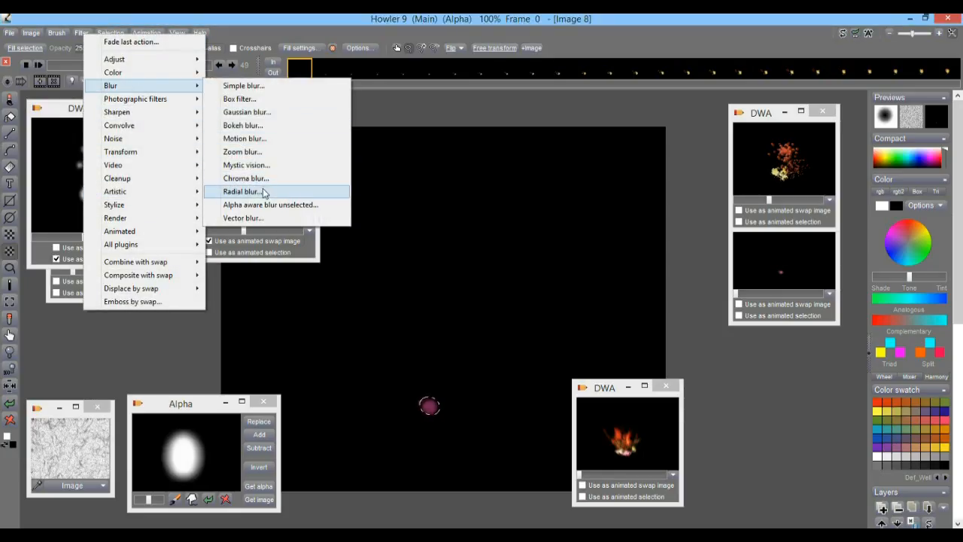
pyautogui.click(245, 138)
pyautogui.moveTo(495, 283); pyautogui.dragTo(474, 252)
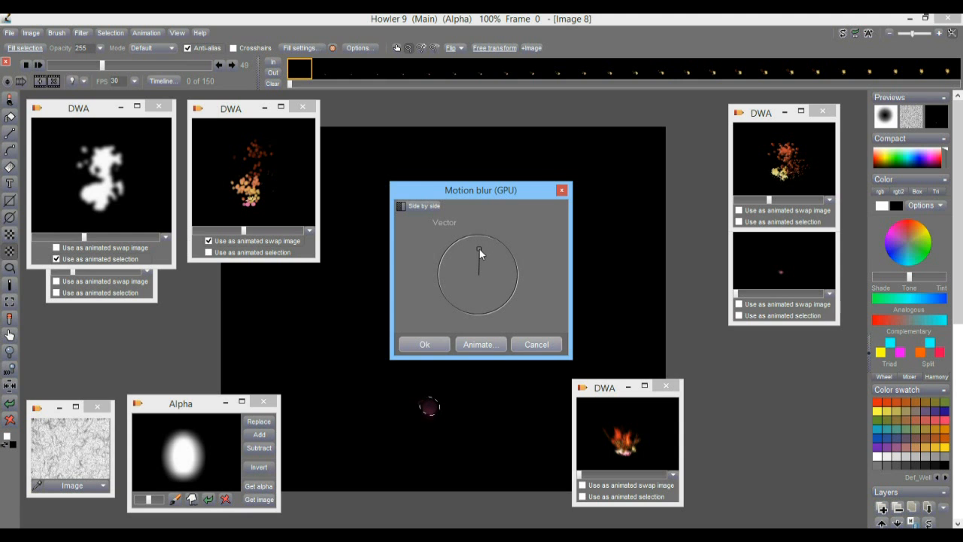
pyautogui.click(481, 344)
pyautogui.click(424, 333)
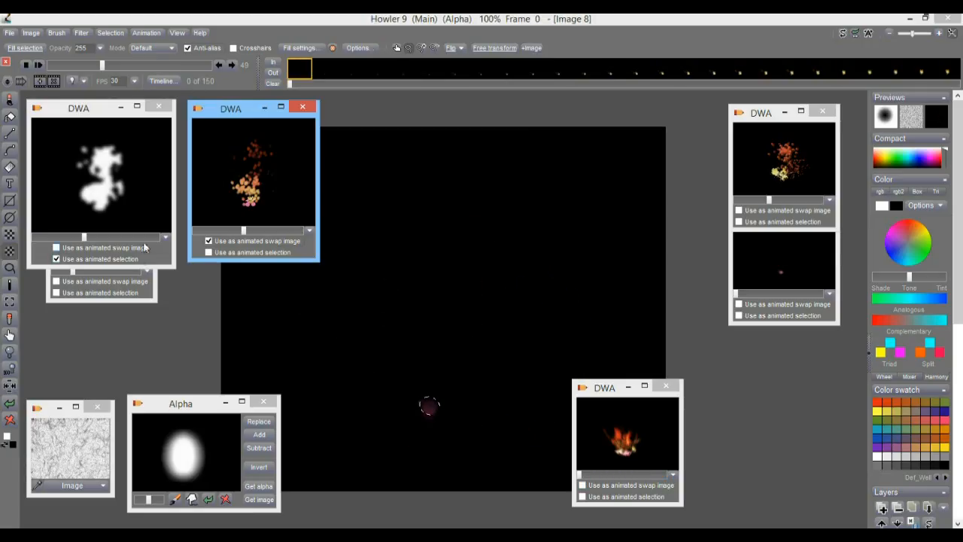
# Move the particle swap and animated selection windows off the canvas area, beside the other stored animations.
pyautogui.moveTo(71, 113); pyautogui.dragTo(70, 168)
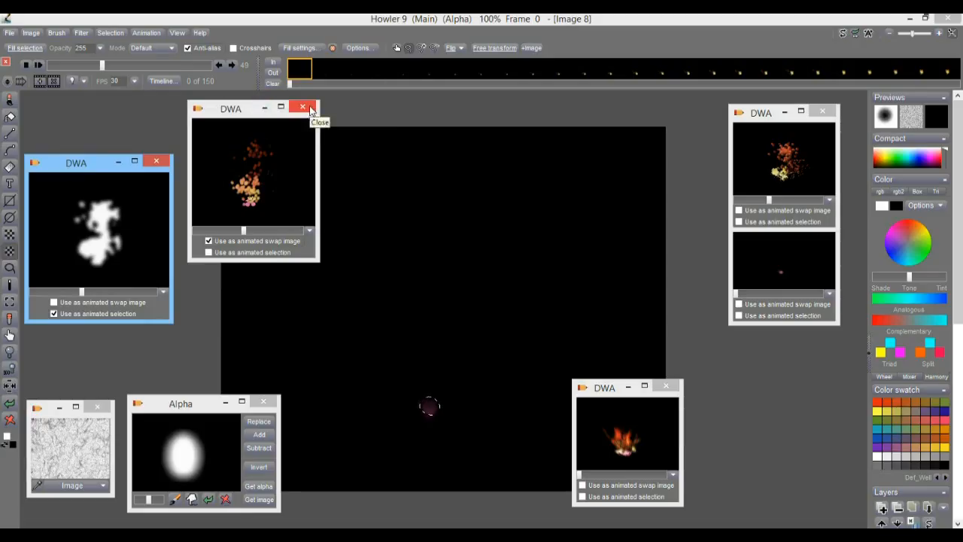
pyautogui.moveTo(224, 115); pyautogui.dragTo(750, 352)
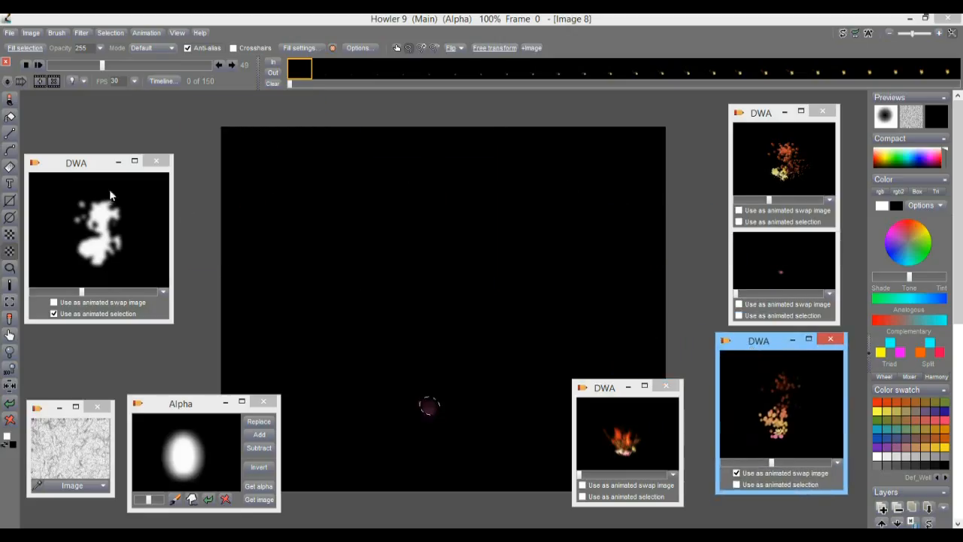
pyautogui.moveTo(94, 162); pyautogui.dragTo(757, 299)
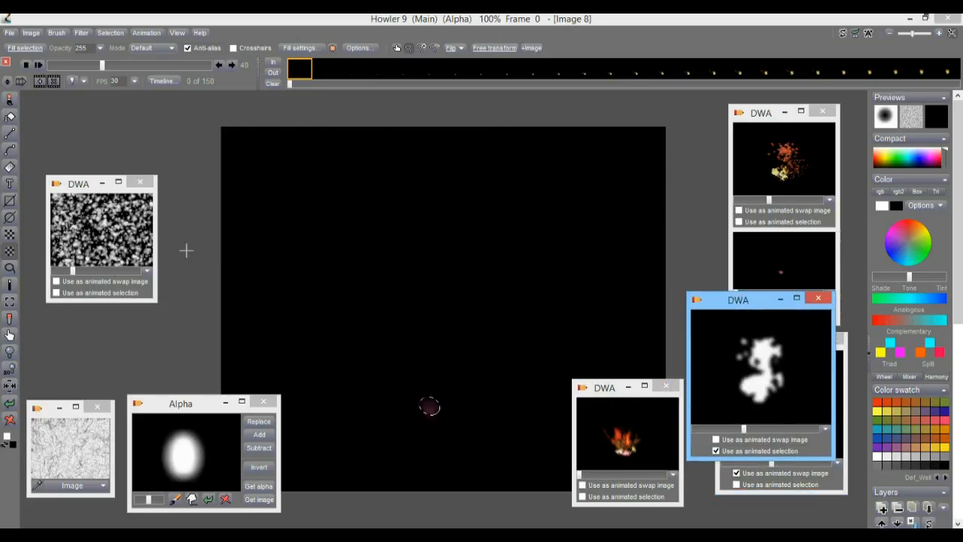
# Stop using the soft white blob animation as the animated selection and clear the active selection at frame 38.
pyautogui.moveTo(100, 69); pyautogui.dragTo(90, 67)
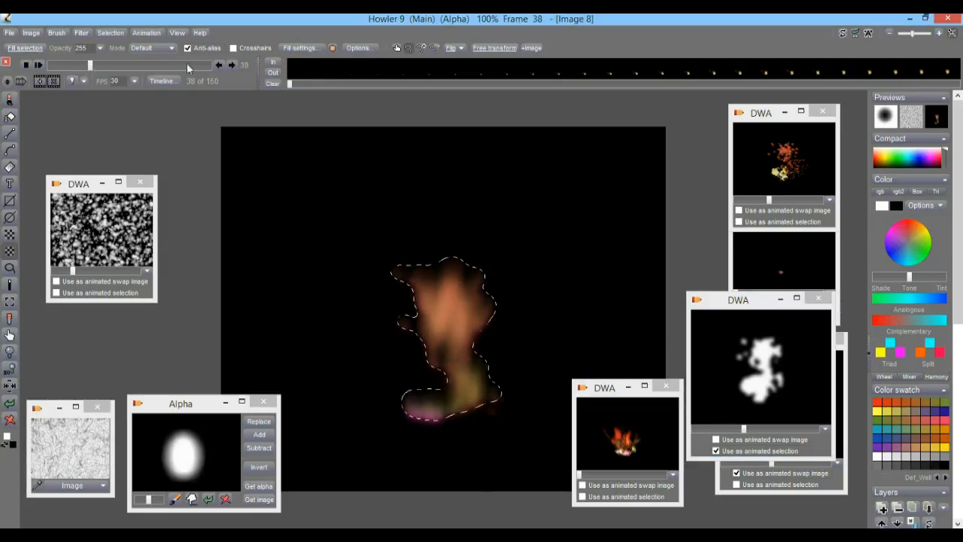
pyautogui.click(728, 455)
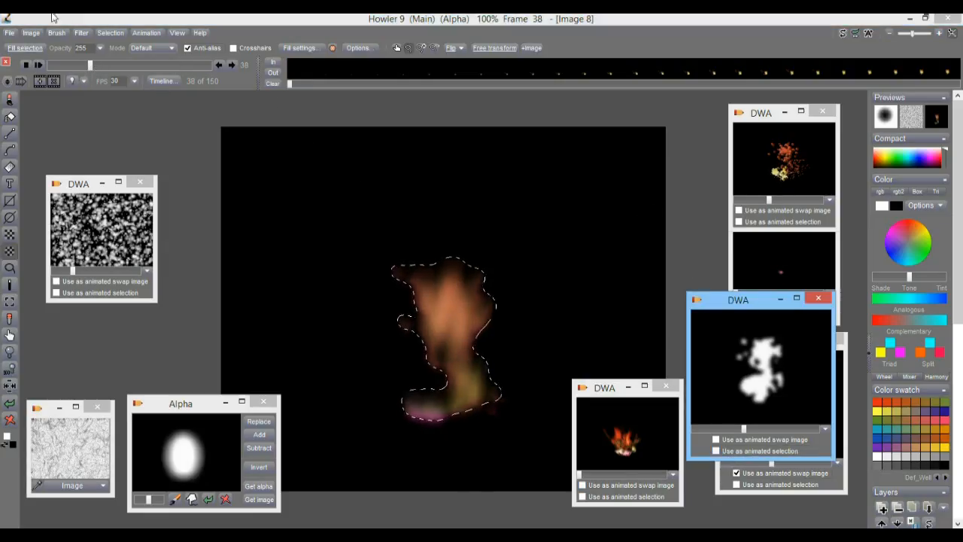
pyautogui.click(110, 32)
pyautogui.click(131, 38)
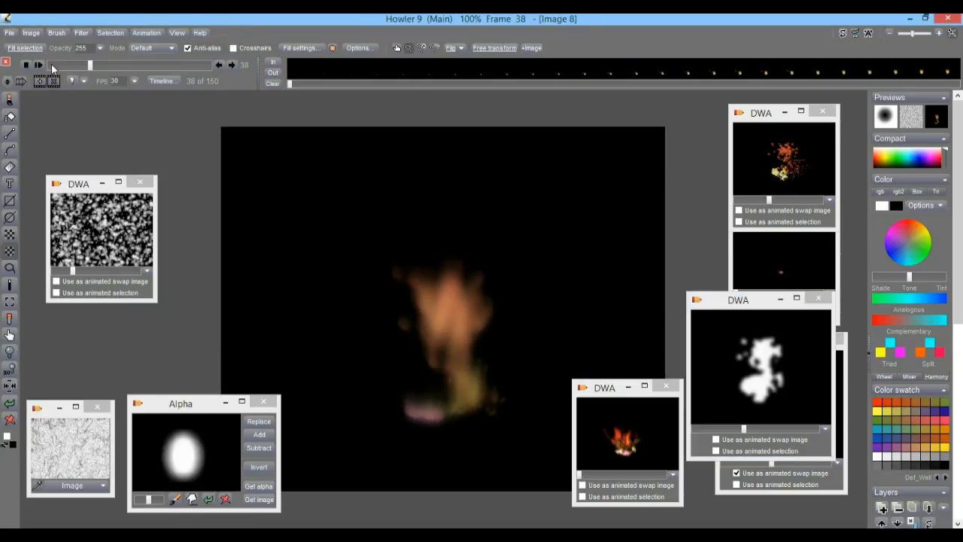
# Play the blurred fire animation from its first frame to review the motion, and stop around frame 66.
pyautogui.moveTo(90, 65); pyautogui.dragTo(46, 66)
pyautogui.click(38, 65)
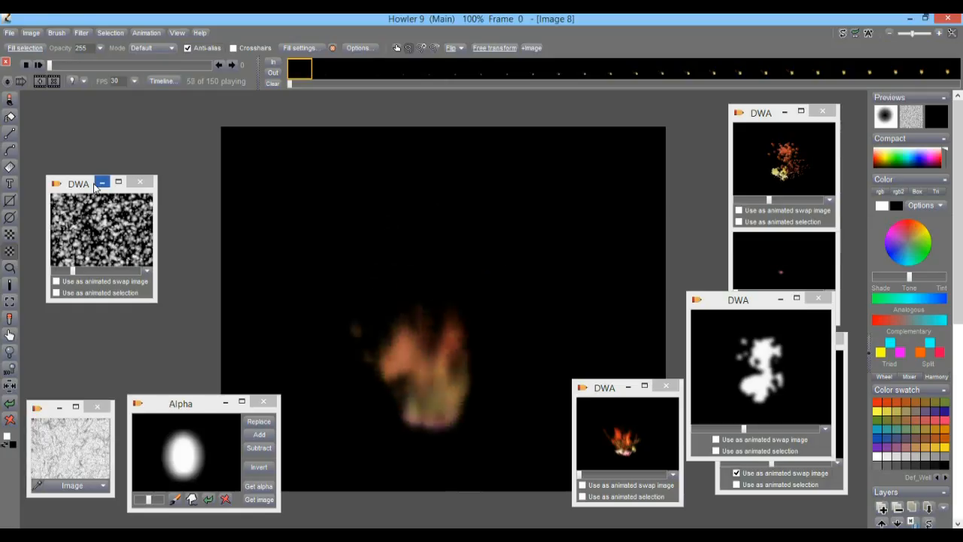
pyautogui.moveTo(90, 65); pyautogui.dragTo(120, 65)
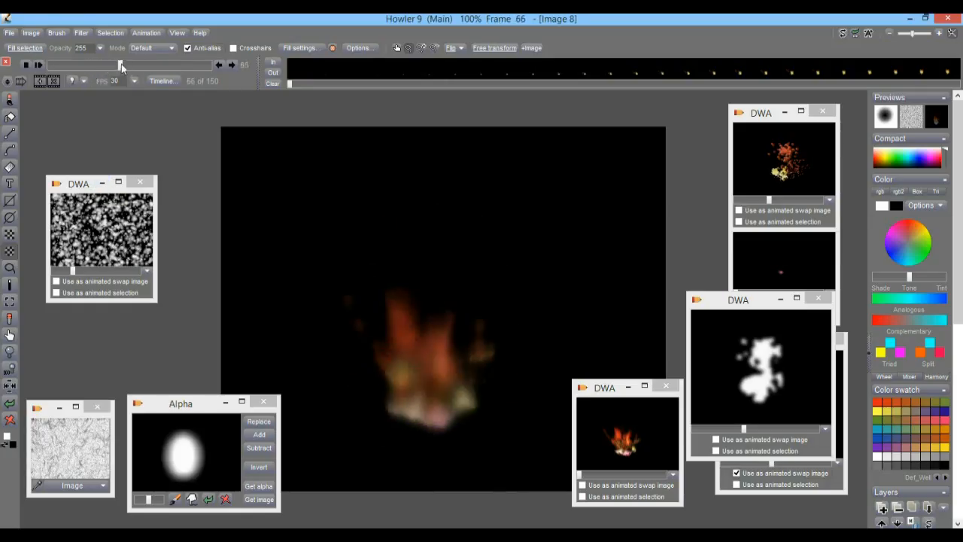
# Brighten the blurred fire and apply the adjustment to the whole animation.
pyautogui.click(79, 34)
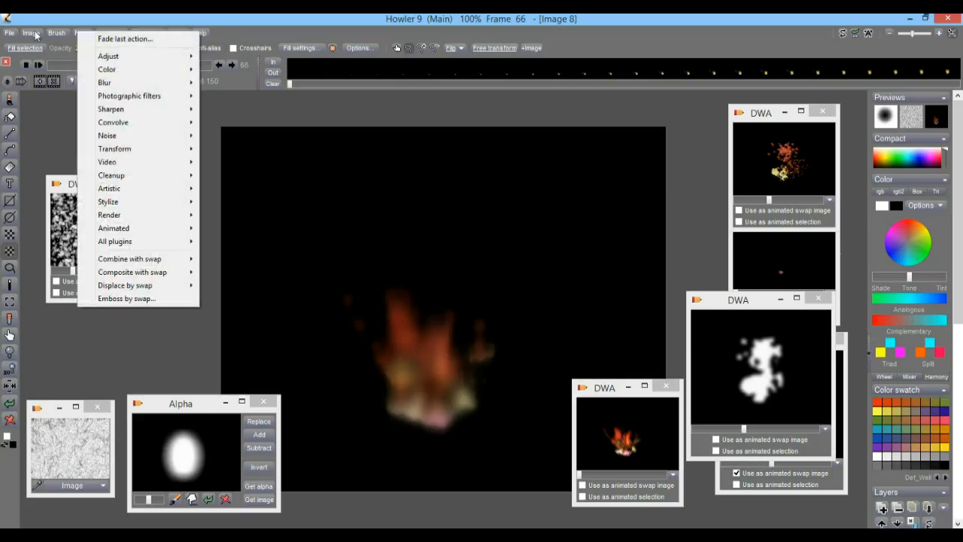
pyautogui.moveTo(35, 34)
pyautogui.click(86, 360)
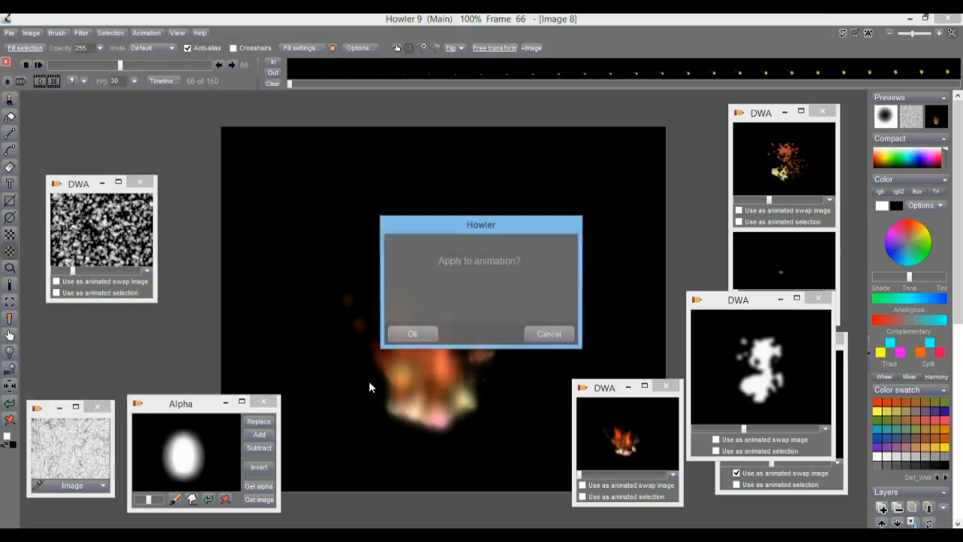
pyautogui.click(421, 331)
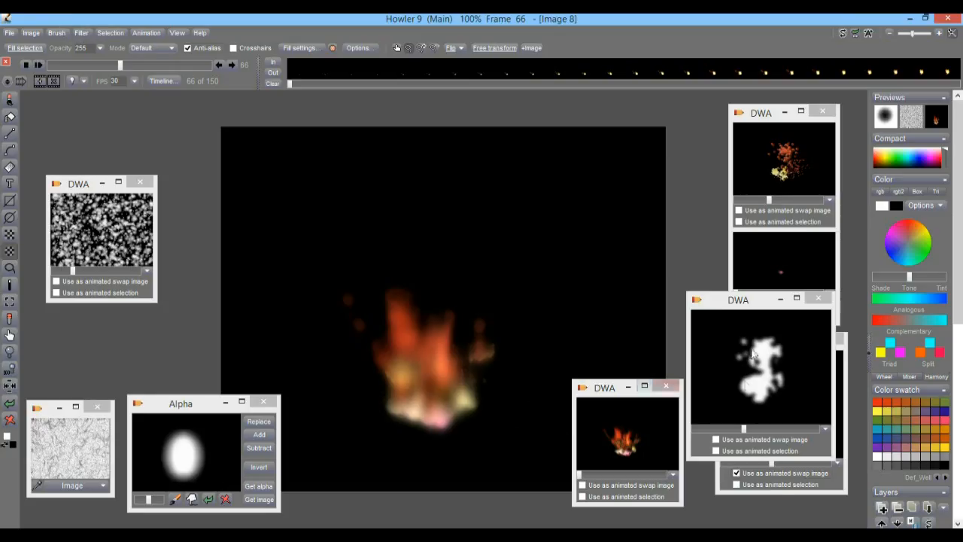
# Displace the fire by the particle swap animation with Pool displace, keeping Max displace and Swirl value very low, applied to all frames.
pyautogui.moveTo(728, 301); pyautogui.dragTo(838, 337)
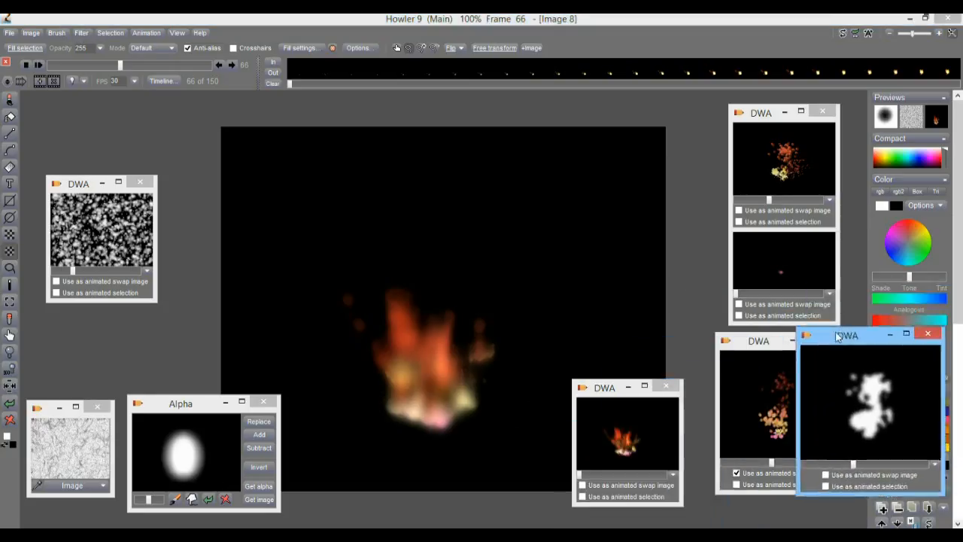
pyautogui.click(774, 361)
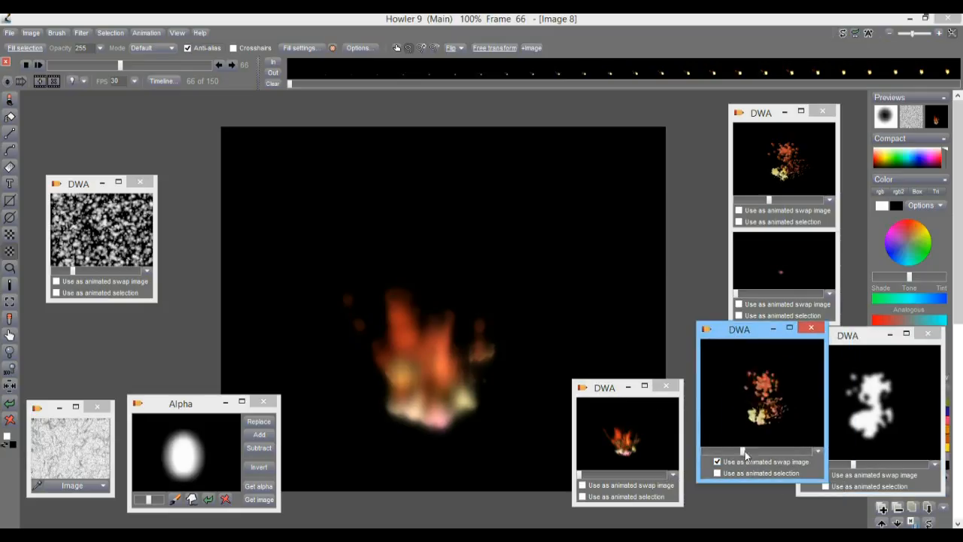
pyautogui.click(81, 33)
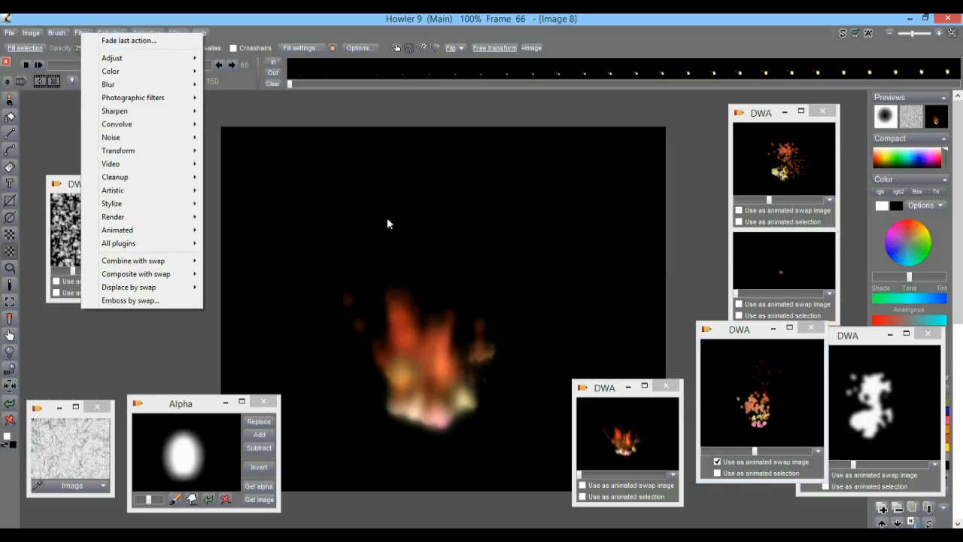
pyautogui.moveTo(126, 279)
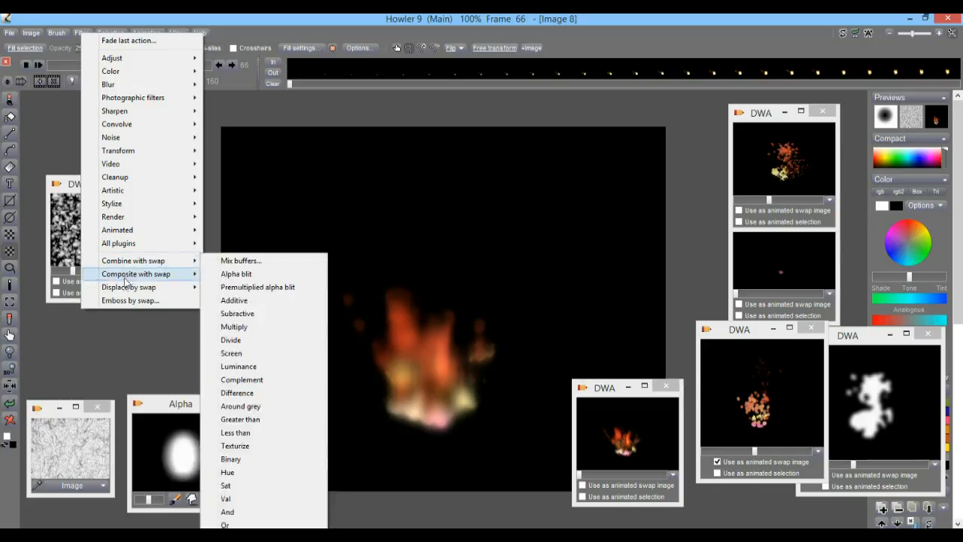
pyautogui.click(241, 313)
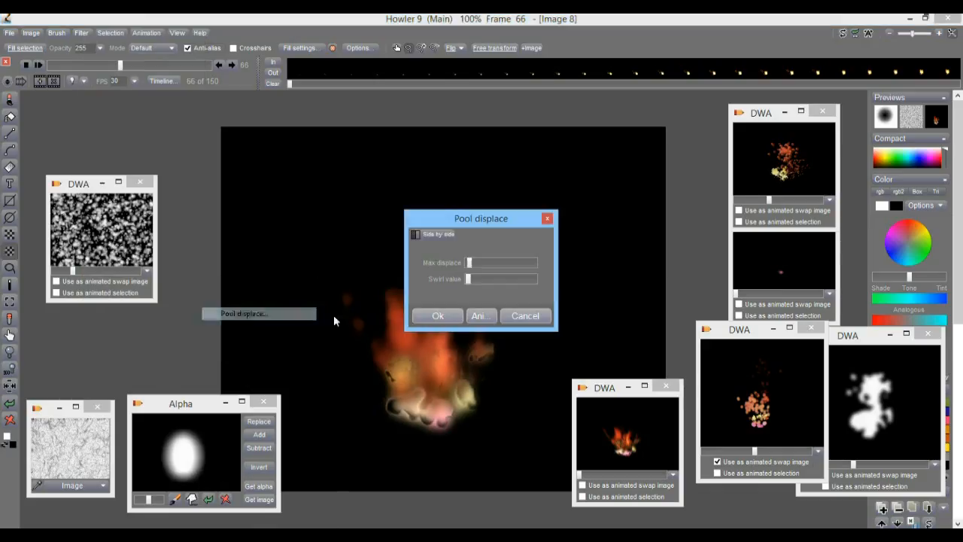
pyautogui.moveTo(449, 218); pyautogui.dragTo(163, 181)
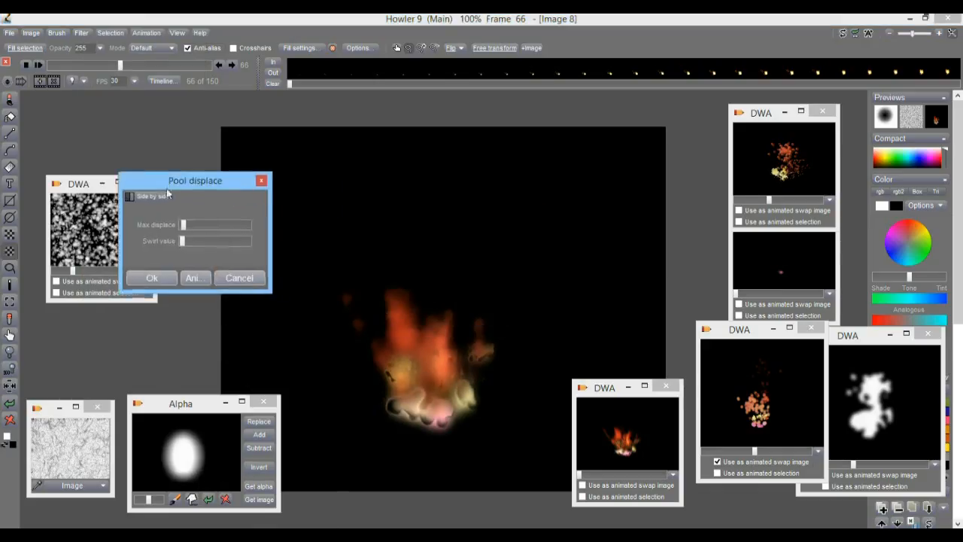
pyautogui.click(183, 242)
pyautogui.click(193, 279)
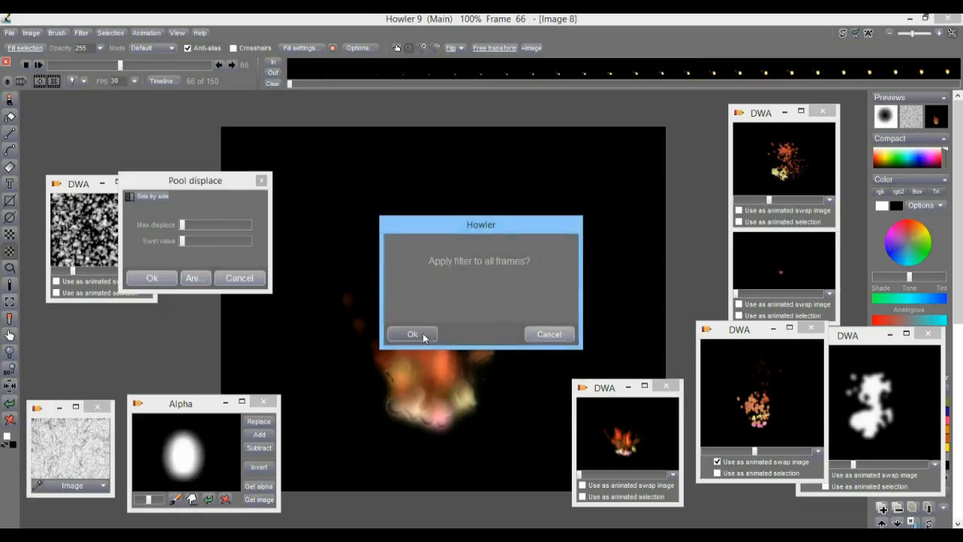
pyautogui.click(422, 335)
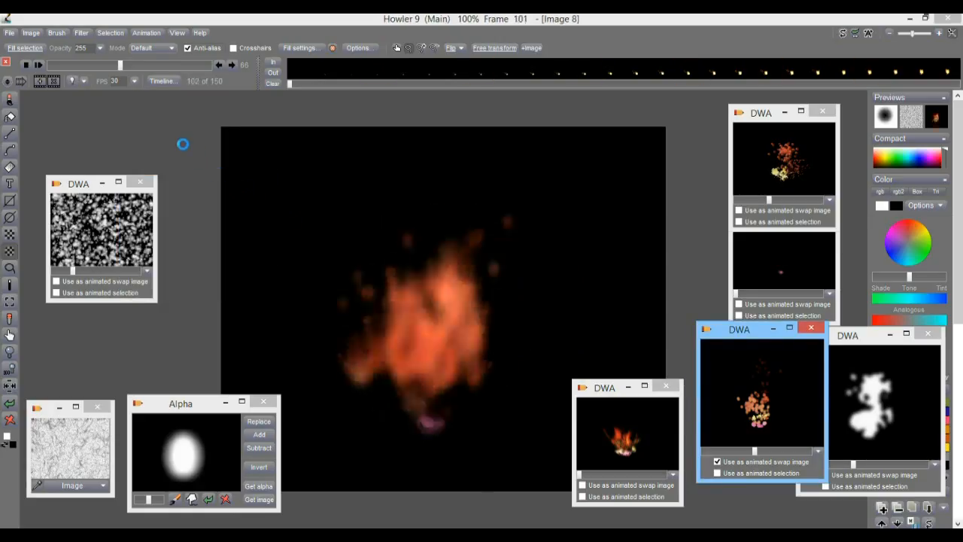
pyautogui.moveTo(112, 68)
pyautogui.mouseDown()
pyautogui.moveTo(77, 65)
pyautogui.moveTo(170, 80)
pyautogui.moveTo(127, 82)
pyautogui.moveTo(198, 81)
pyautogui.moveTo(109, 84)
pyautogui.moveTo(124, 80)
pyautogui.mouseUp()
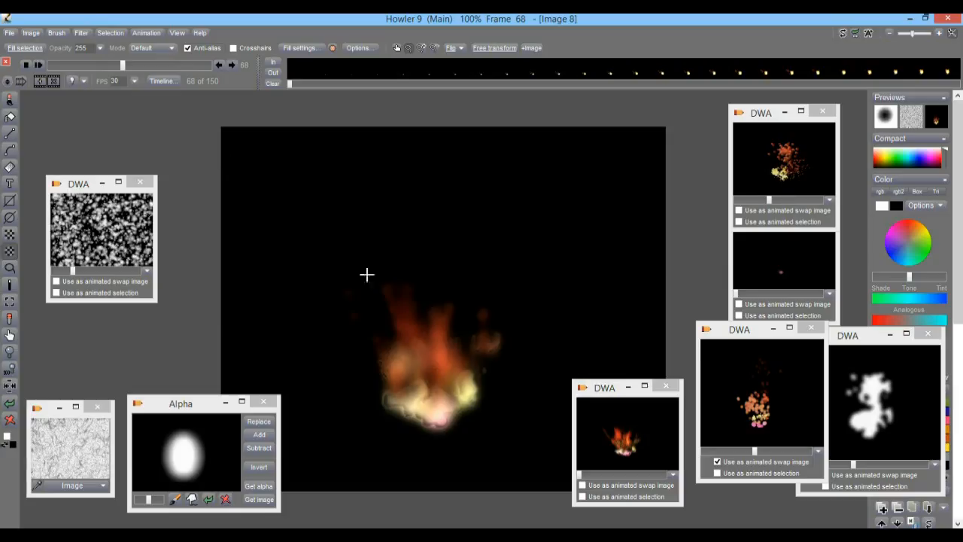
# Activate the brush with particles enabled, set the particle style to Nova and limit Max particles to 22.
pyautogui.click(12, 101)
pyautogui.rightClick(13, 100)
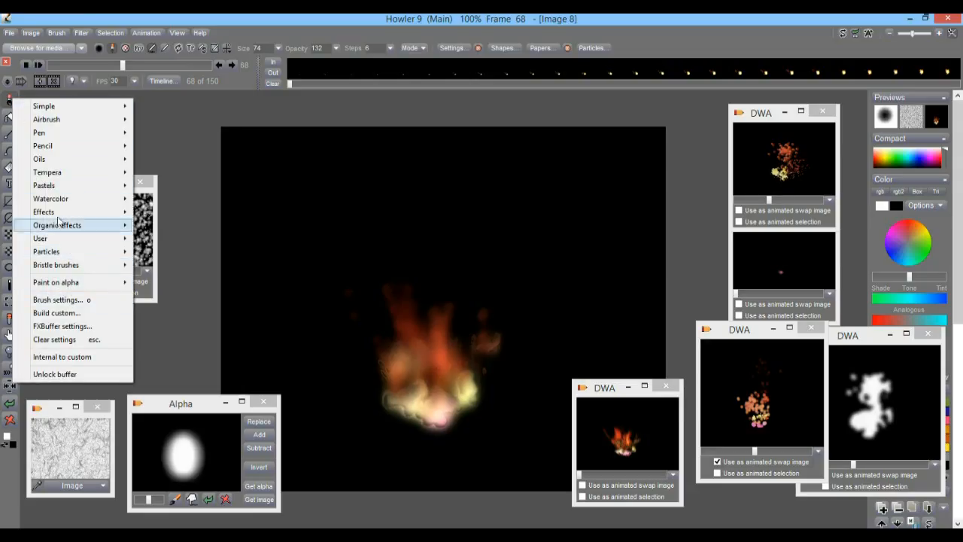
pyautogui.moveTo(55, 123)
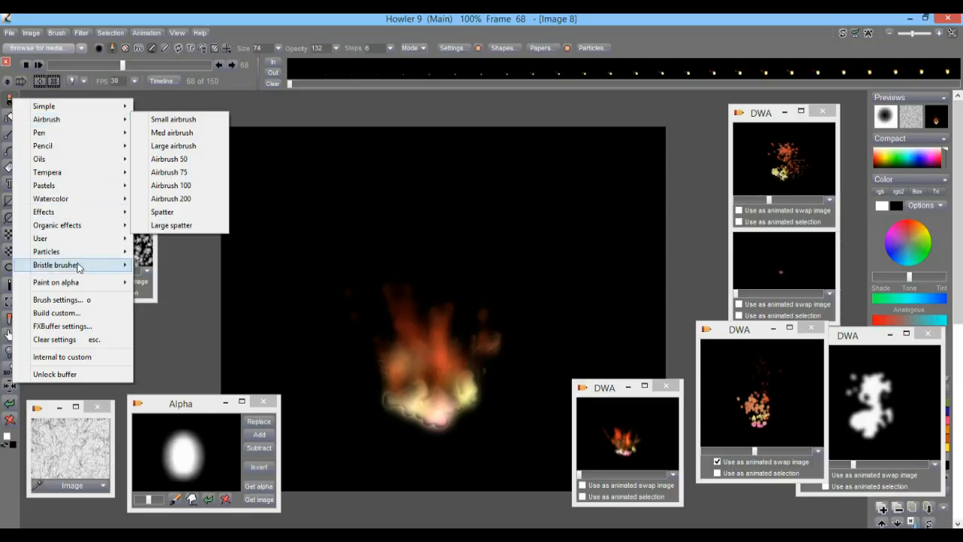
pyautogui.moveTo(76, 226)
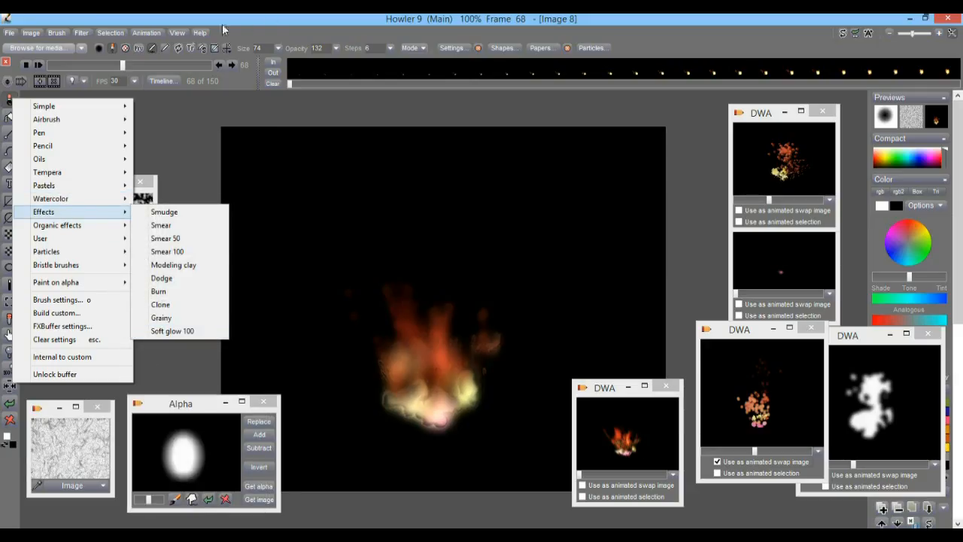
pyautogui.click(9, 98)
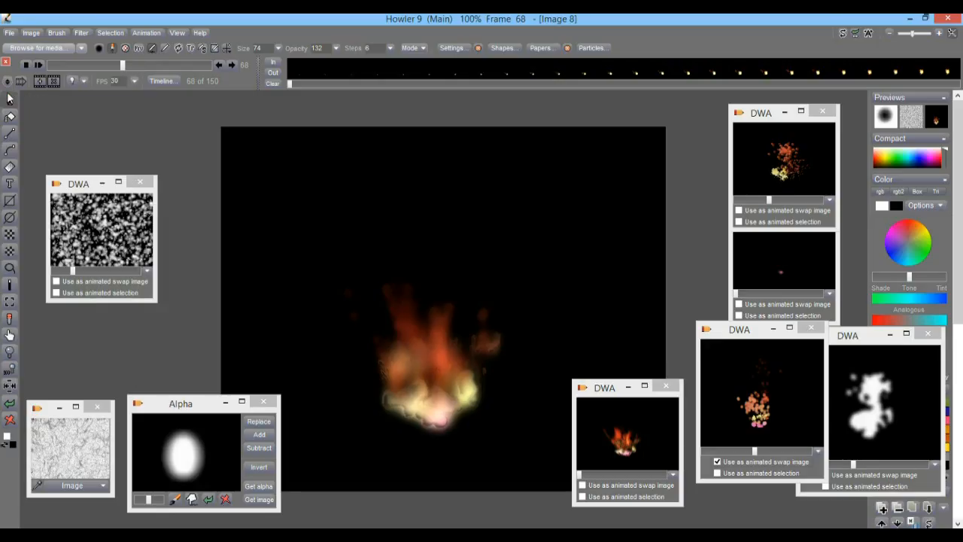
pyautogui.click(452, 48)
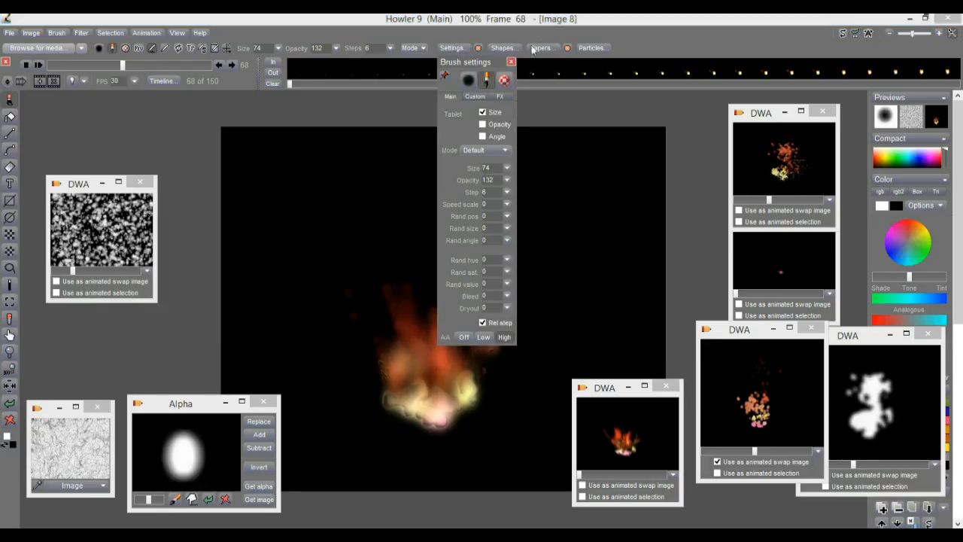
pyautogui.click(588, 47)
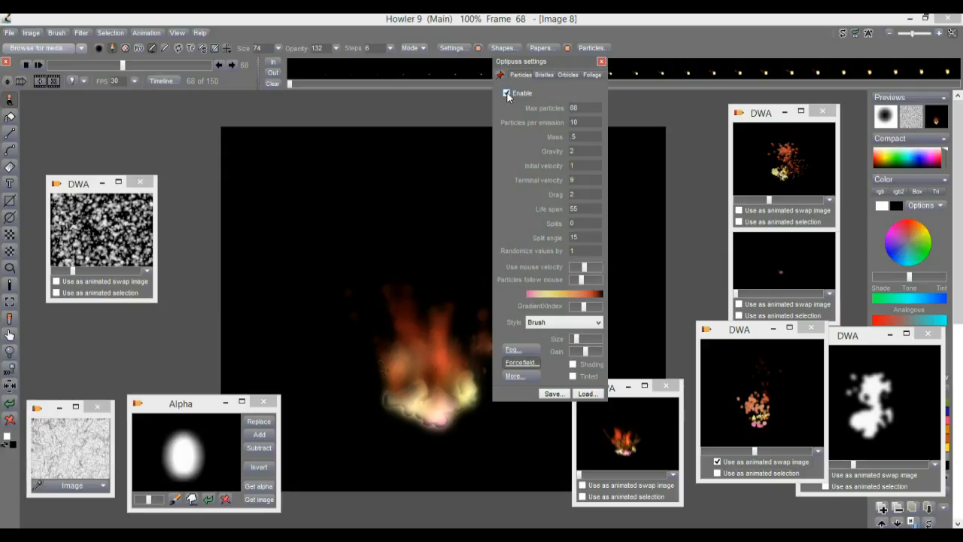
pyautogui.click(564, 323)
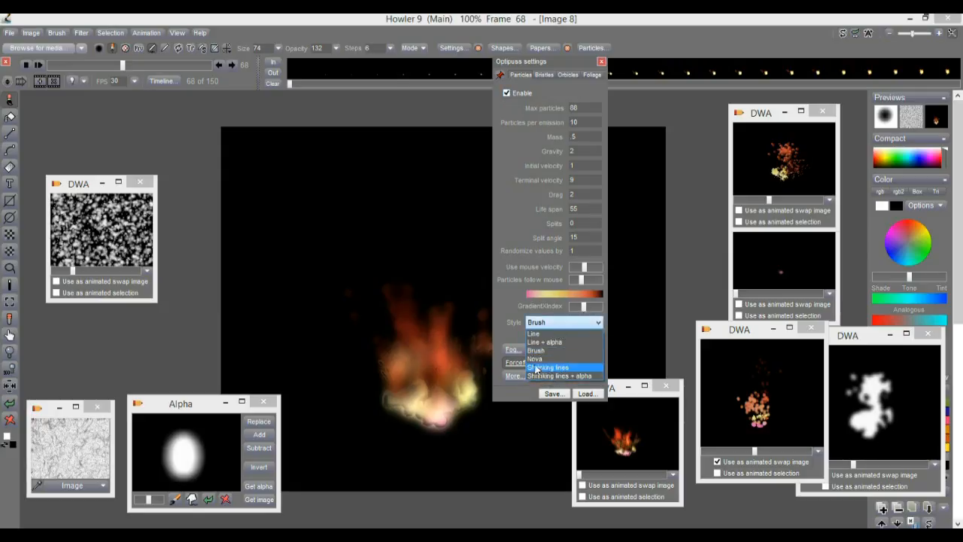
pyautogui.click(539, 359)
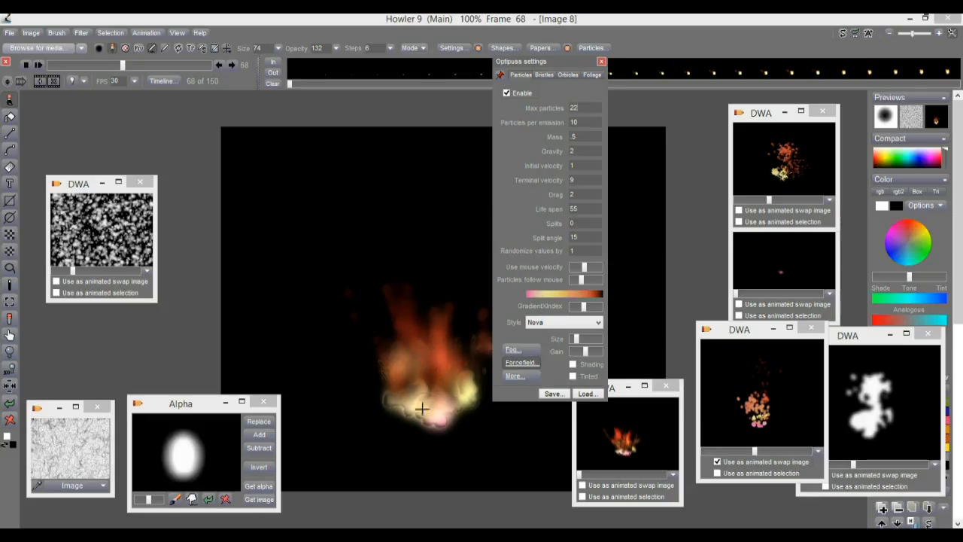
# Test an upward Nova particle stroke from the fire's base, undo it, and try again with a particle life span of 22.
pyautogui.moveTo(430, 404); pyautogui.dragTo(437, 281)
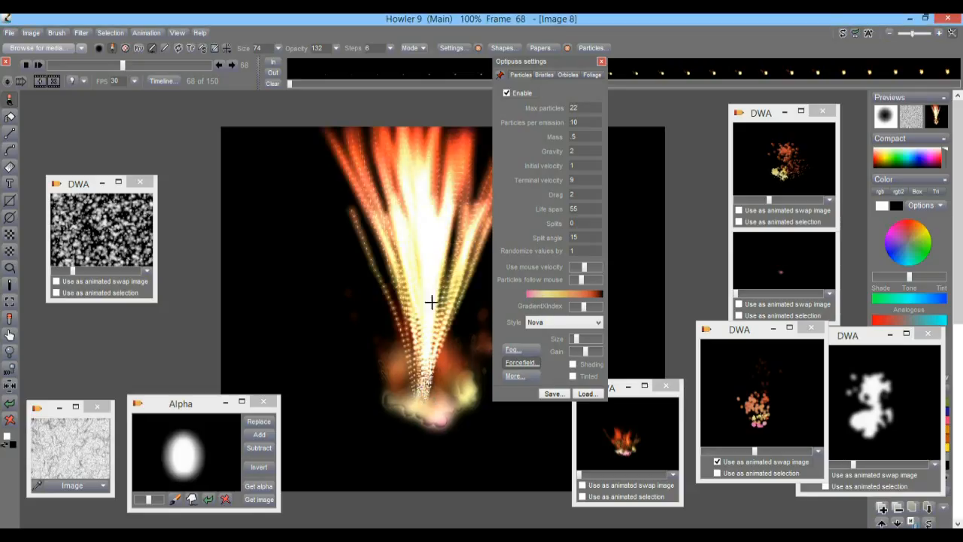
pyautogui.click(10, 403)
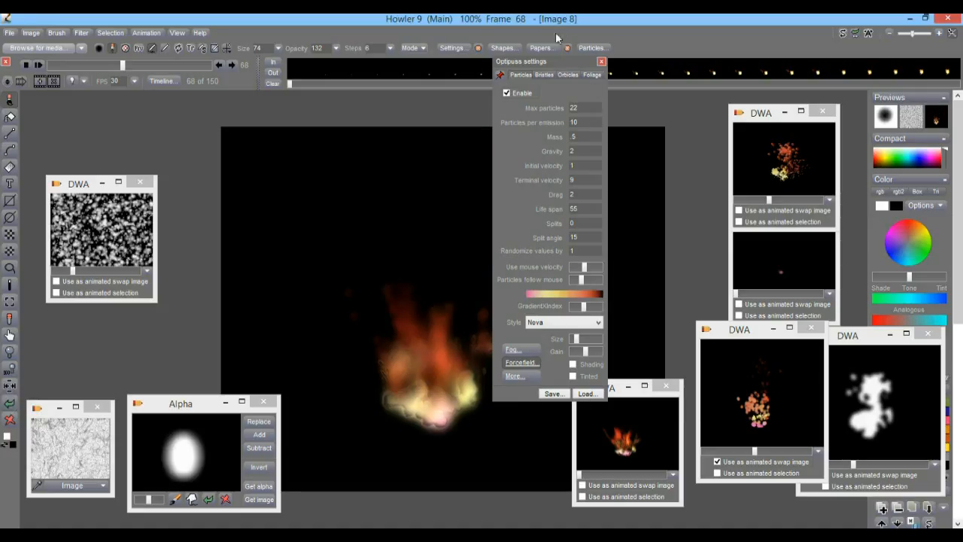
pyautogui.moveTo(558, 61); pyautogui.dragTo(168, 105)
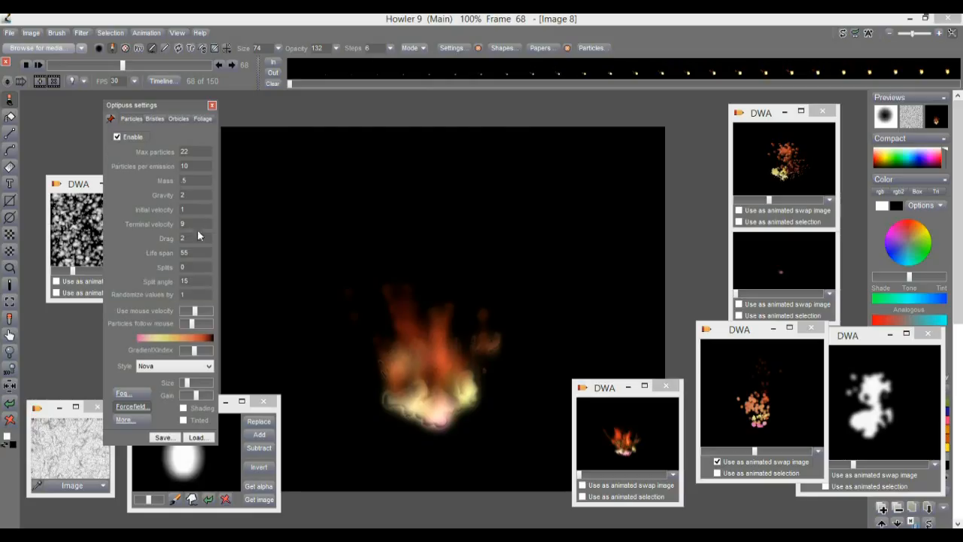
pyautogui.write('22')
pyautogui.moveTo(430, 404); pyautogui.dragTo(419, 412)
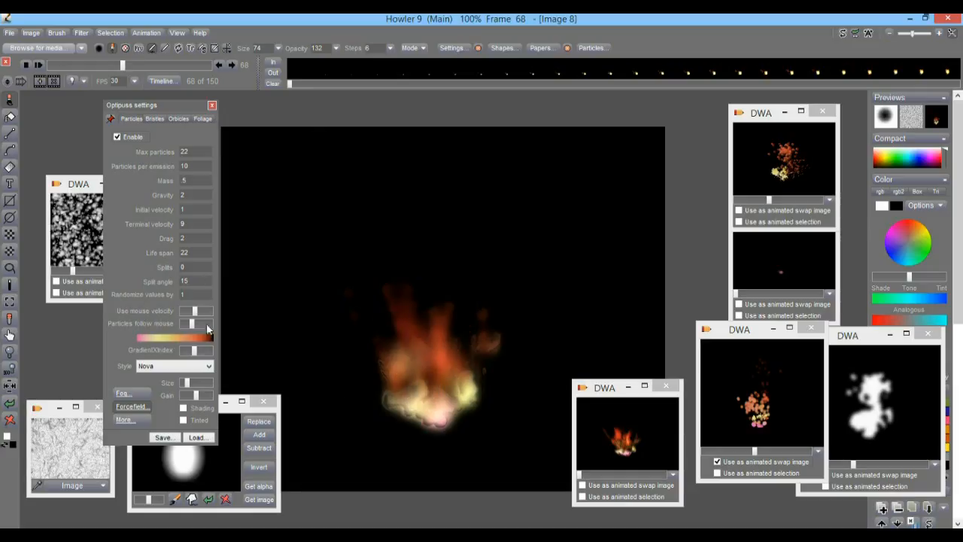
# Set the particle life span to 33 and Randomize values by to 2, then view the swap image and return to the main one.
pyautogui.doubleClick(193, 252)
pyautogui.write('33')
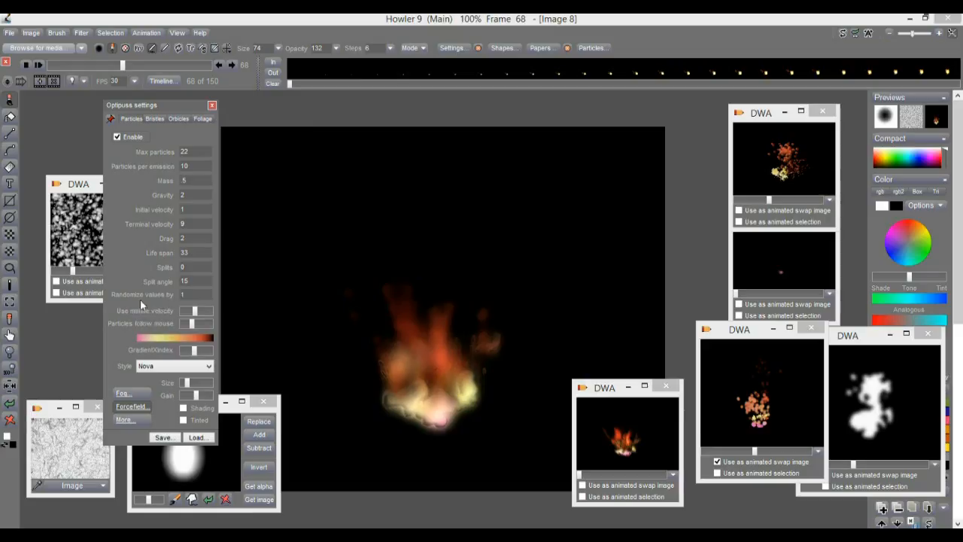
pyautogui.write('2')
pyautogui.click(843, 32)
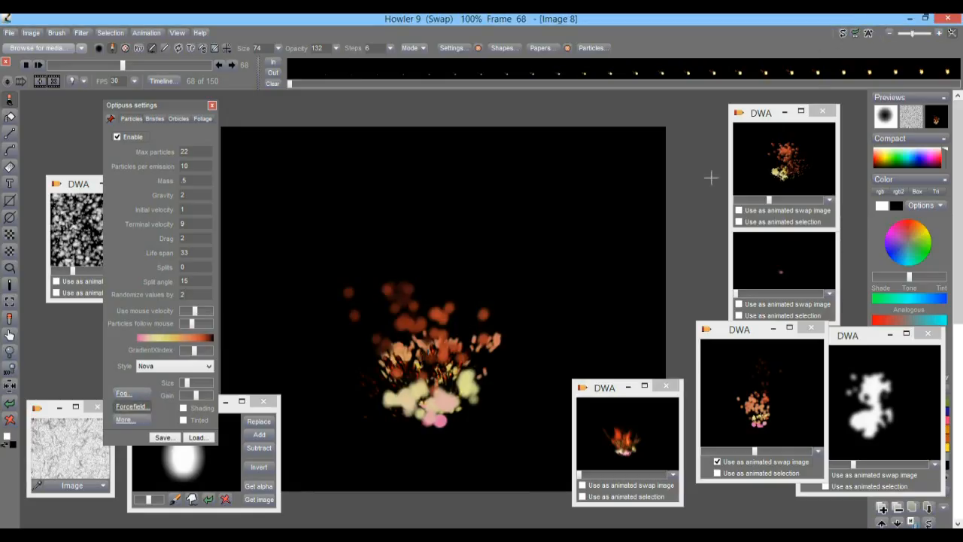
pyautogui.click(845, 34)
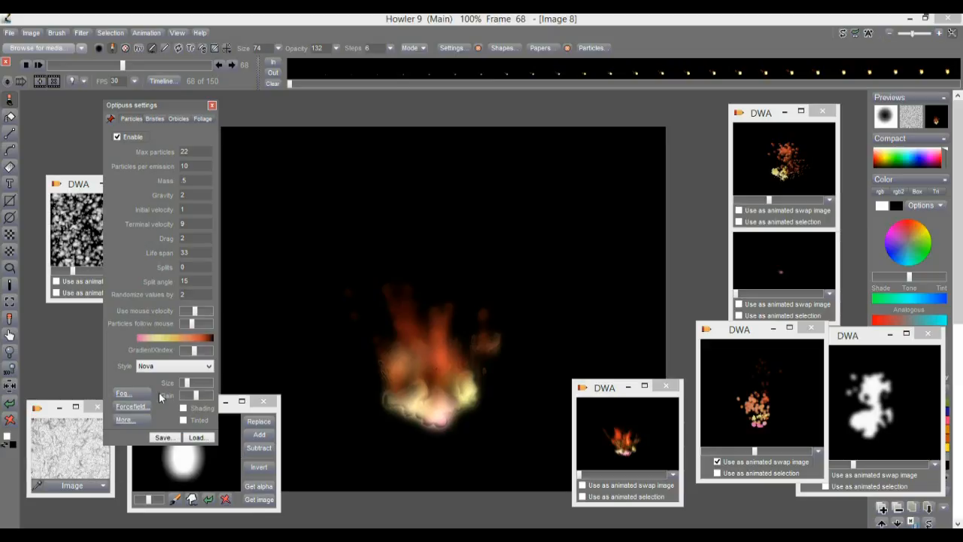
# Try a Contour-based force field with increased Power, test a Nova particle stroke at the fire's base, and undo it.
pyautogui.click(131, 410)
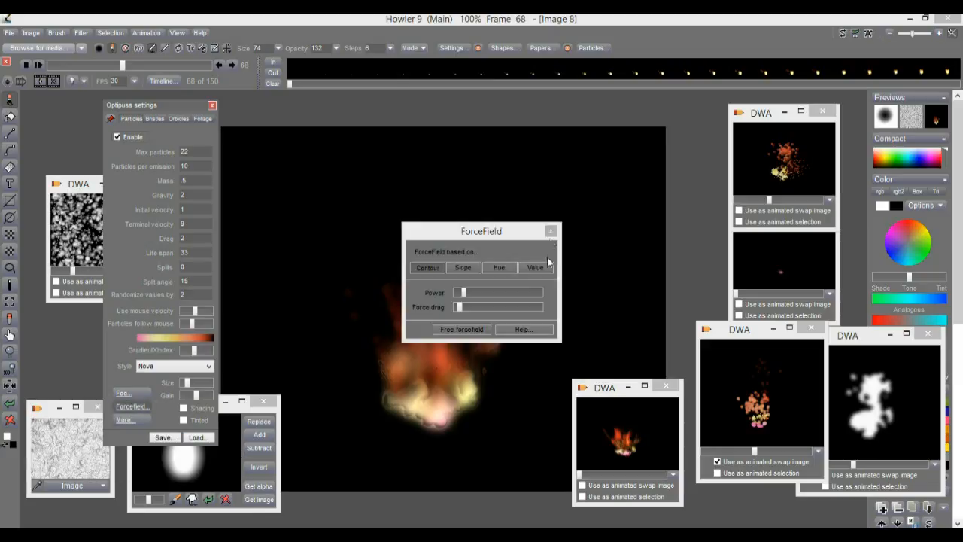
pyautogui.moveTo(455, 233); pyautogui.dragTo(74, 349)
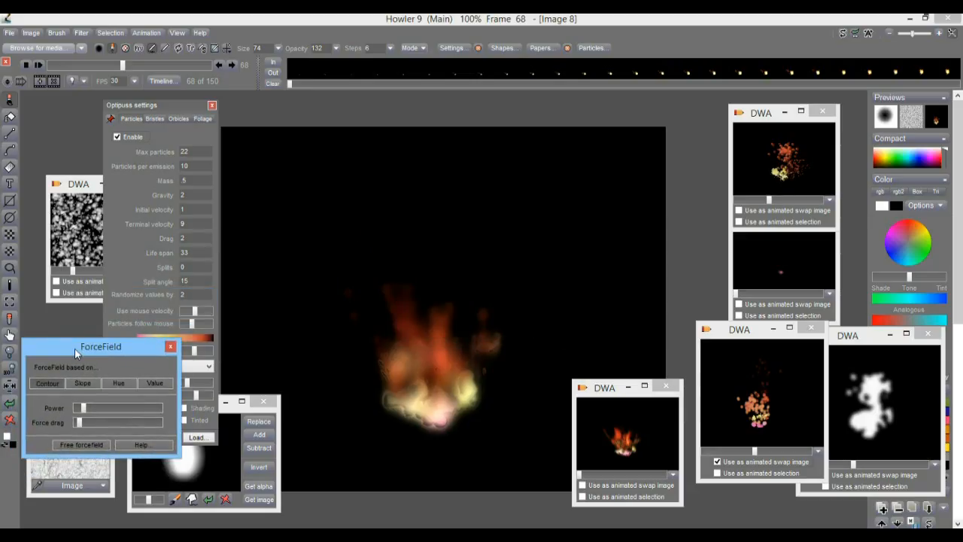
pyautogui.moveTo(80, 407); pyautogui.dragTo(101, 409)
pyautogui.moveTo(412, 407)
pyautogui.mouseDown()
pyautogui.moveTo(424, 402)
pyautogui.moveTo(457, 423)
pyautogui.moveTo(413, 419)
pyautogui.mouseUp()
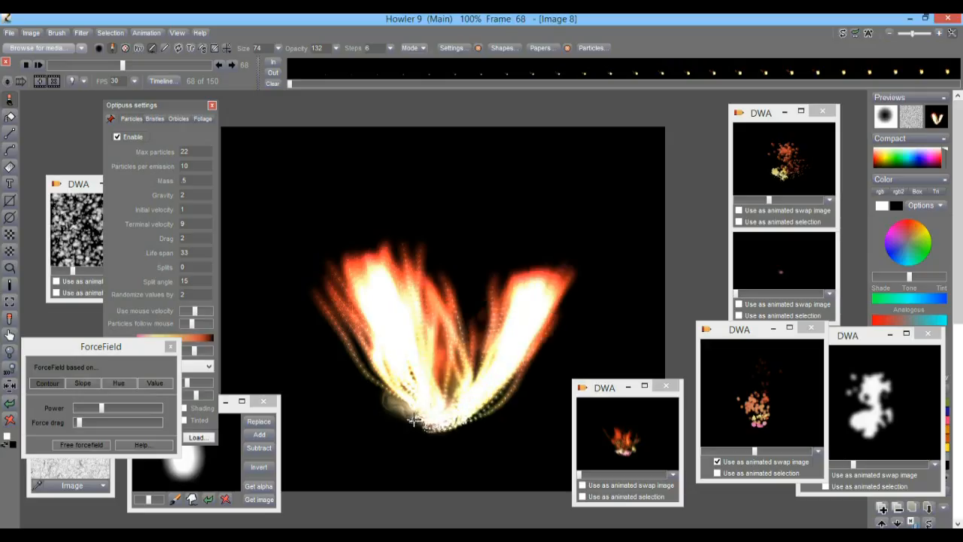
pyautogui.click(10, 403)
pyautogui.click(10, 404)
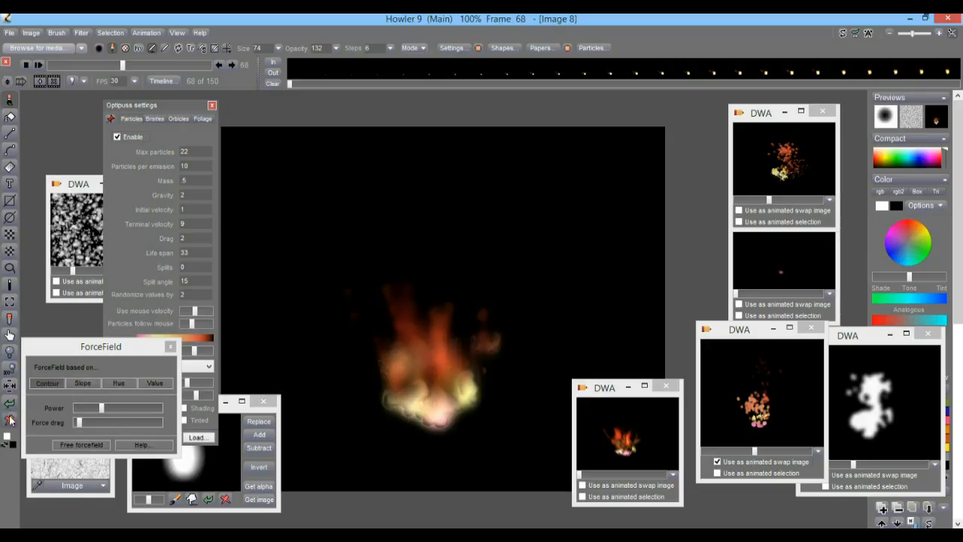
# Swap the stored gray texture into the main image and reopen the force field settings so the Contour field is based on it.
pyautogui.click(79, 468)
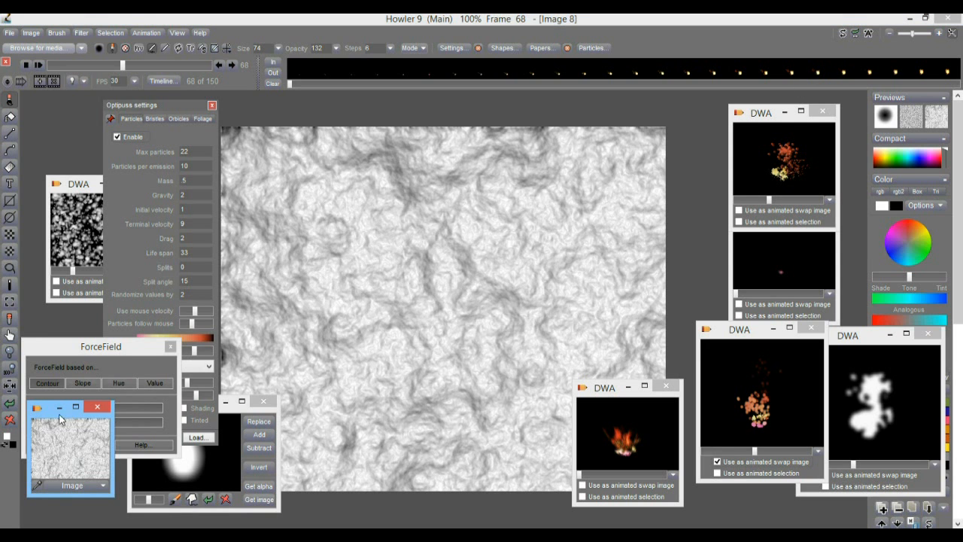
pyautogui.moveTo(121, 350); pyautogui.dragTo(111, 255)
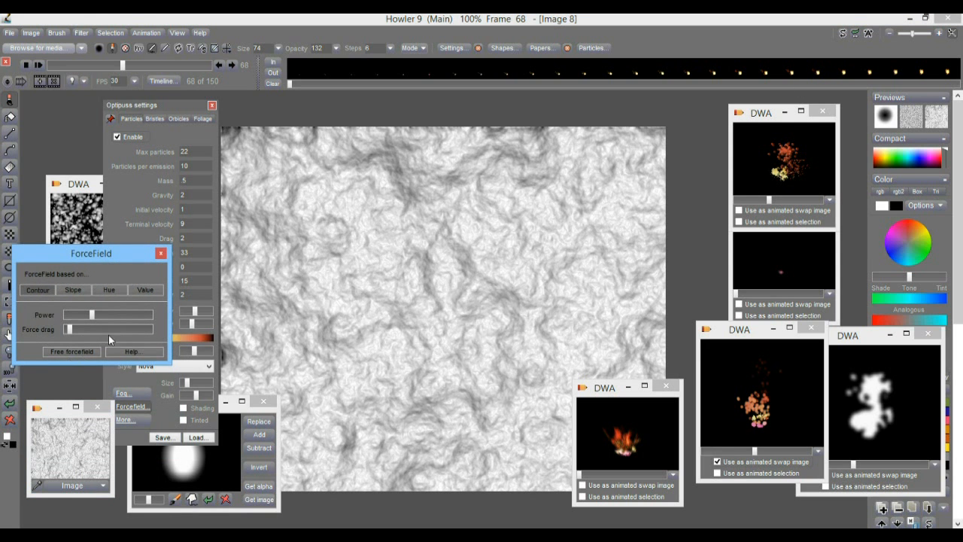
pyautogui.click(160, 255)
pyautogui.click(141, 412)
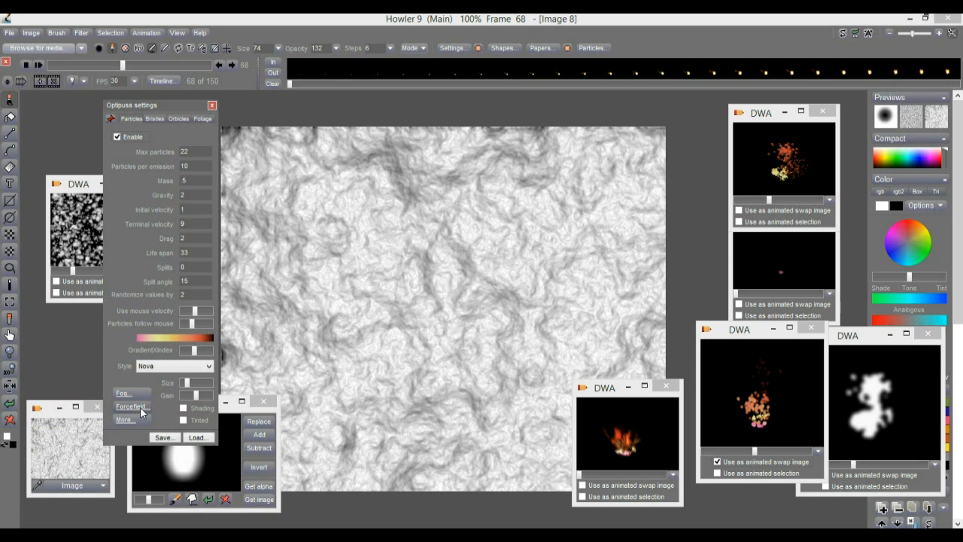
pyautogui.click(129, 407)
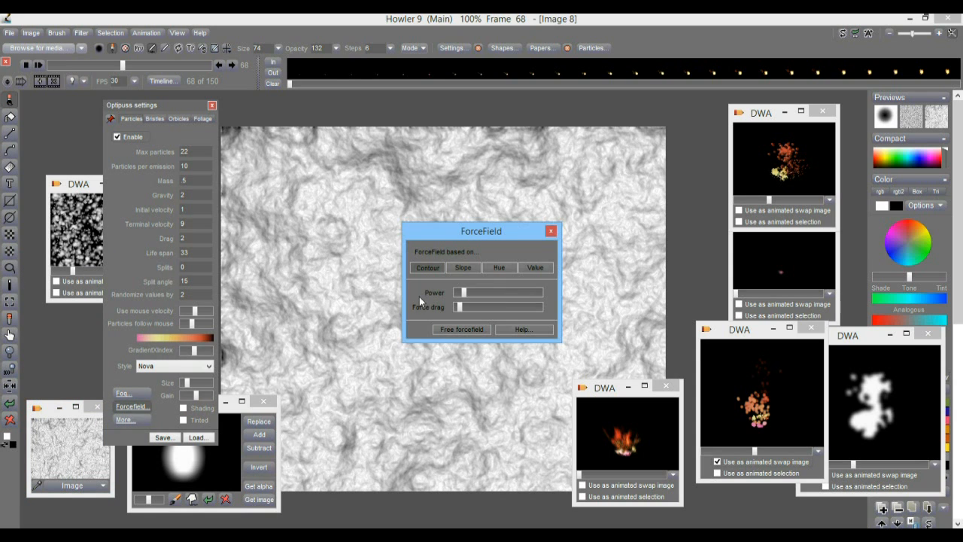
pyautogui.moveTo(502, 233); pyautogui.dragTo(122, 260)
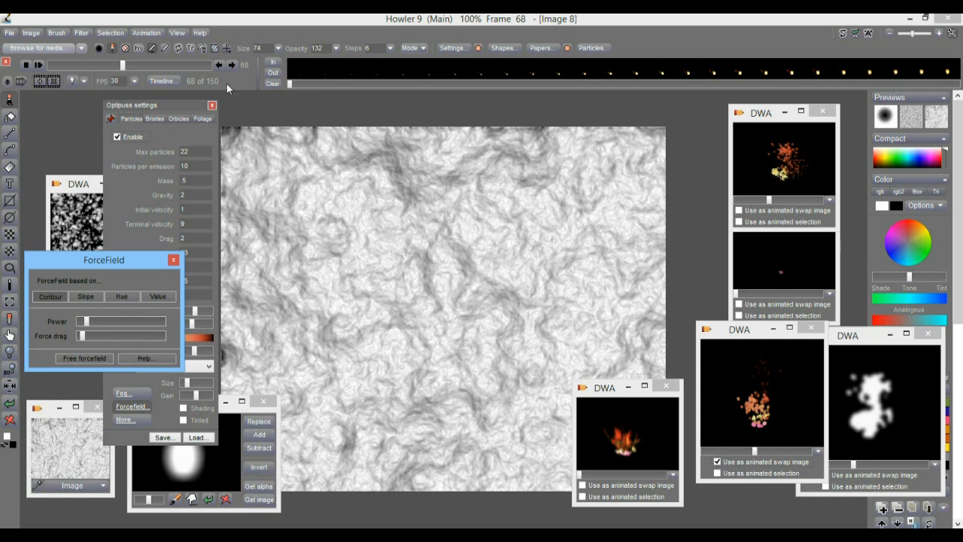
pyautogui.click(10, 405)
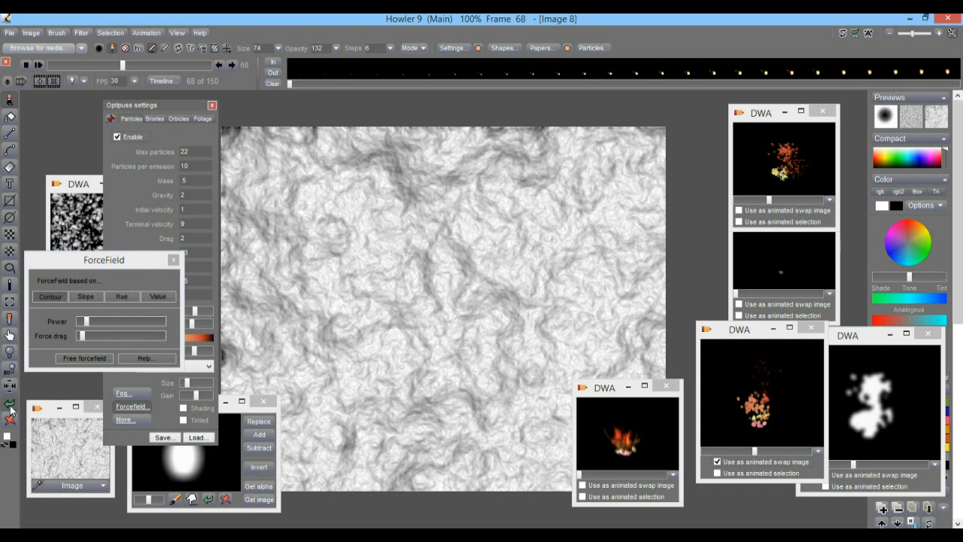
# Go to frame 57, raise the force field Power to slightly under halfway, and test a particle stroke at the fire's base.
pyautogui.moveTo(119, 65); pyautogui.dragTo(110, 65)
pyautogui.click(111, 323)
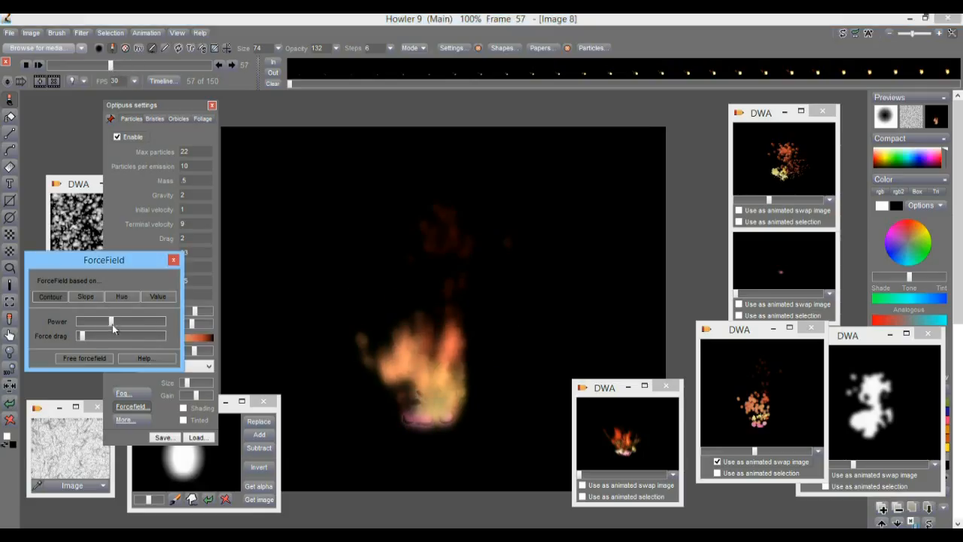
pyautogui.moveTo(416, 430); pyautogui.dragTo(421, 414)
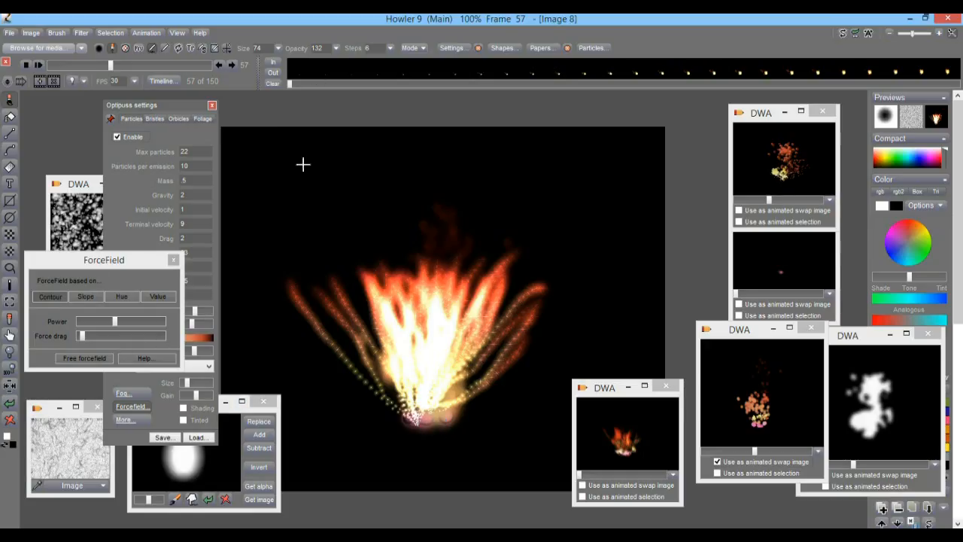
# Set the particle Gravity to 1, then test strokes at the fire's base and undo each one.
pyautogui.moveTo(130, 261); pyautogui.dragTo(730, 103)
pyautogui.doubleClick(195, 195)
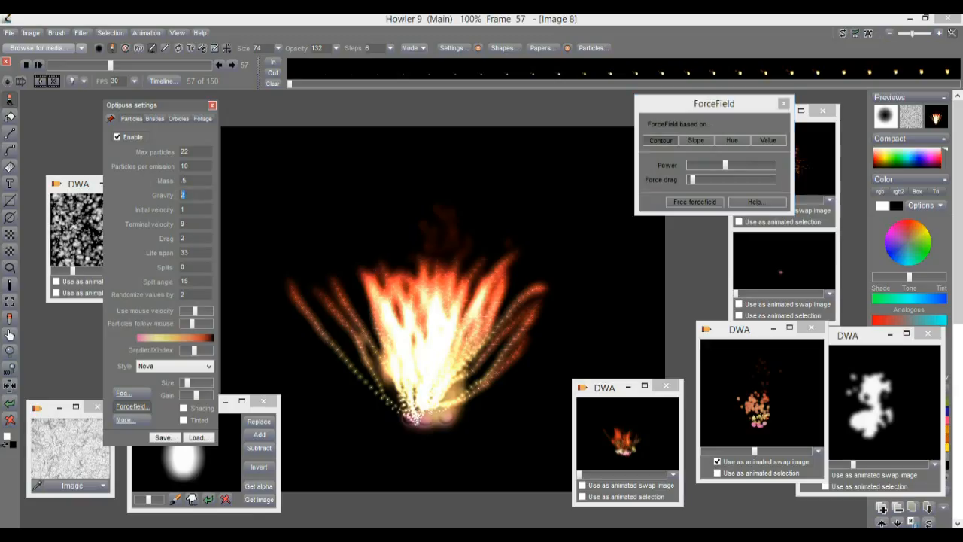
pyautogui.write('1')
pyautogui.moveTo(443, 391)
pyautogui.mouseDown()
pyautogui.moveTo(426, 399)
pyautogui.moveTo(413, 341)
pyautogui.mouseUp()
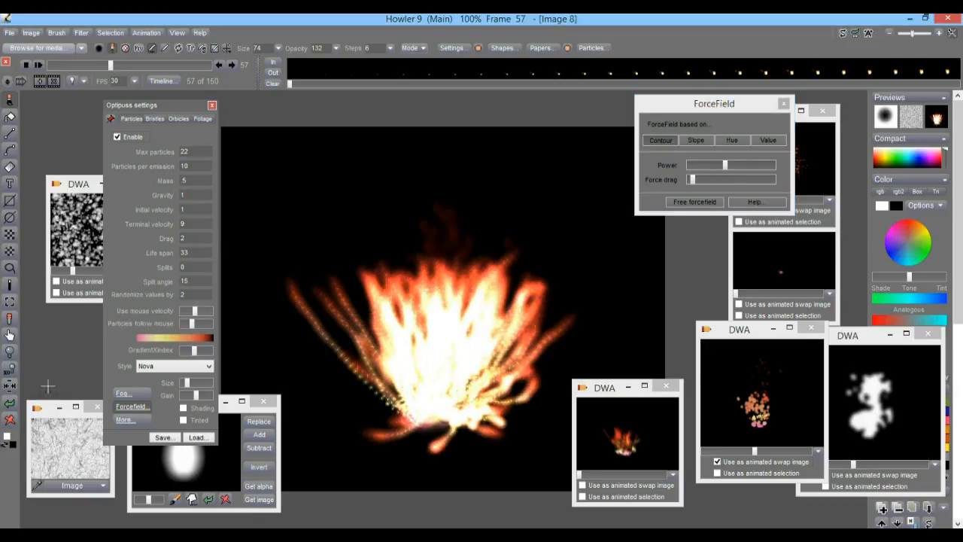
pyautogui.hotkey('ctrl', 'z')
pyautogui.hotkey('ctrl', 'z')
pyautogui.moveTo(431, 388)
pyautogui.mouseDown()
pyautogui.moveTo(415, 392)
pyautogui.moveTo(395, 353)
pyautogui.mouseUp()
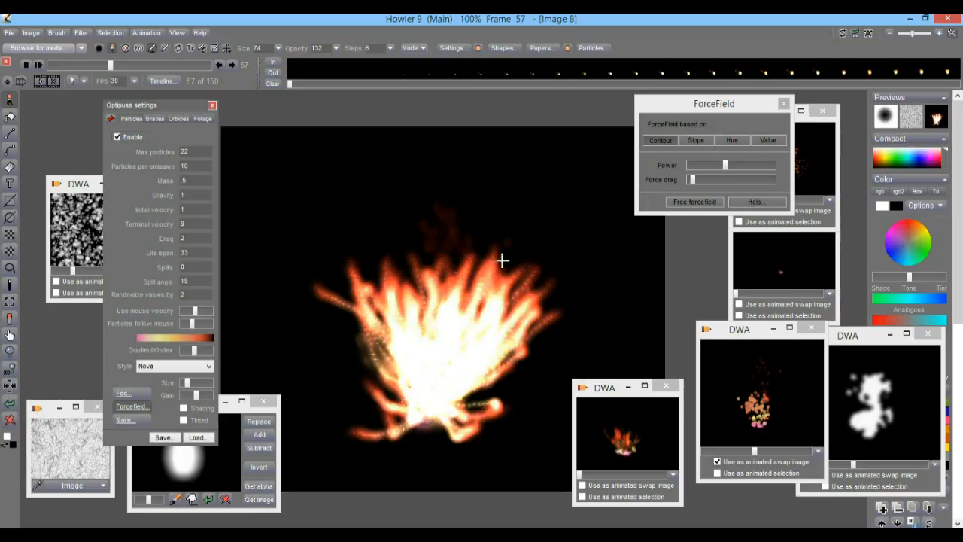
pyautogui.click(10, 407)
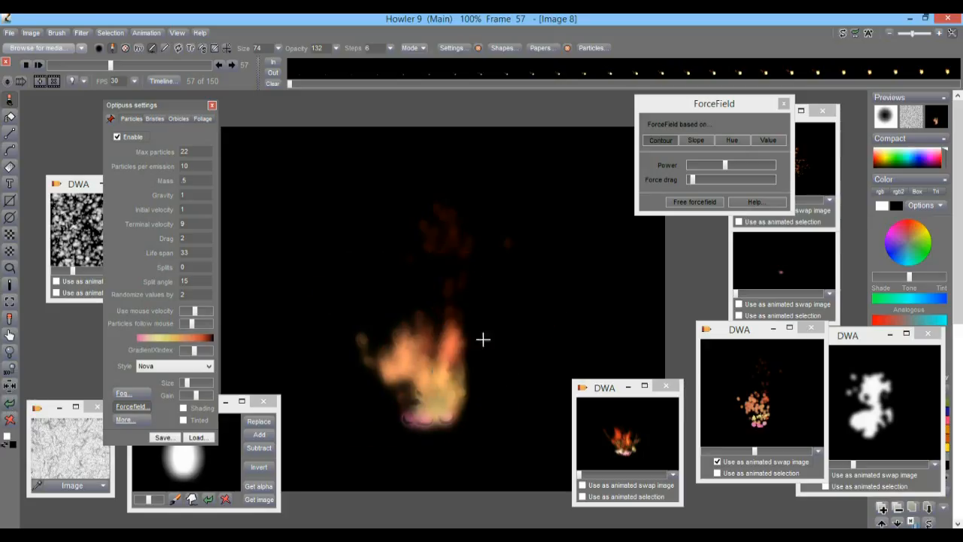
# Paint a particle stroke over the fire's base, undo it, and replay it across all frames with the Stroke player.
pyautogui.moveTo(427, 401); pyautogui.dragTo(434, 402)
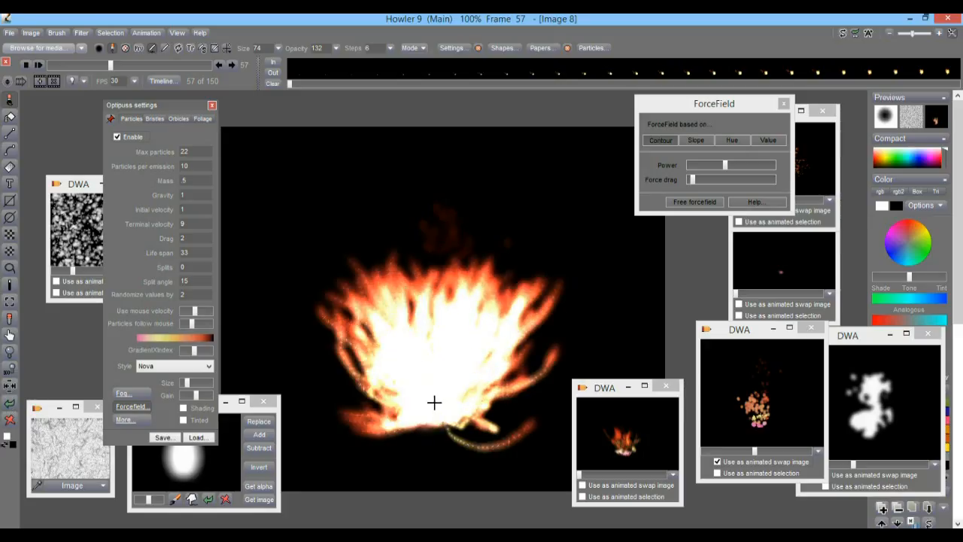
pyautogui.click(17, 404)
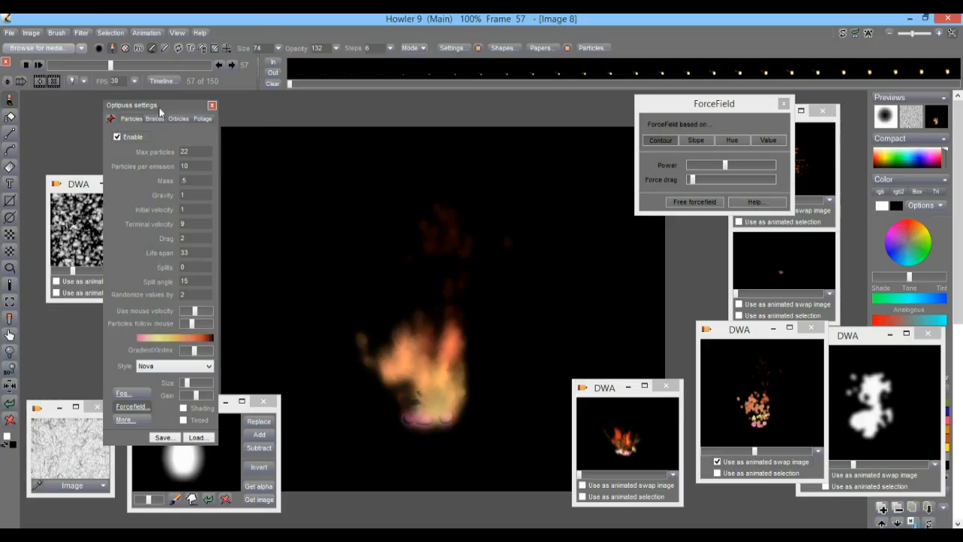
pyautogui.click(135, 34)
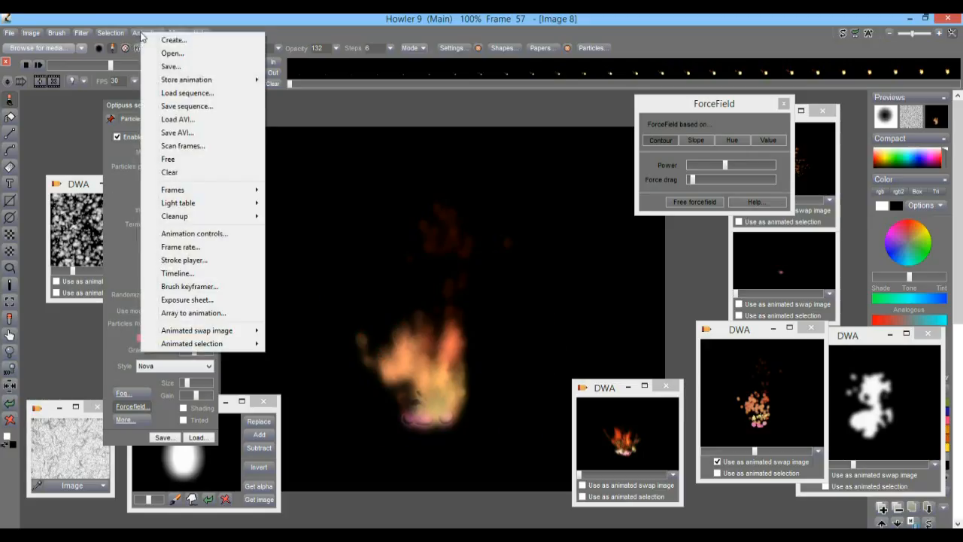
pyautogui.click(203, 262)
pyautogui.moveTo(155, 184)
pyautogui.mouseDown()
pyautogui.moveTo(245, 108)
pyautogui.moveTo(249, 120)
pyautogui.mouseUp()
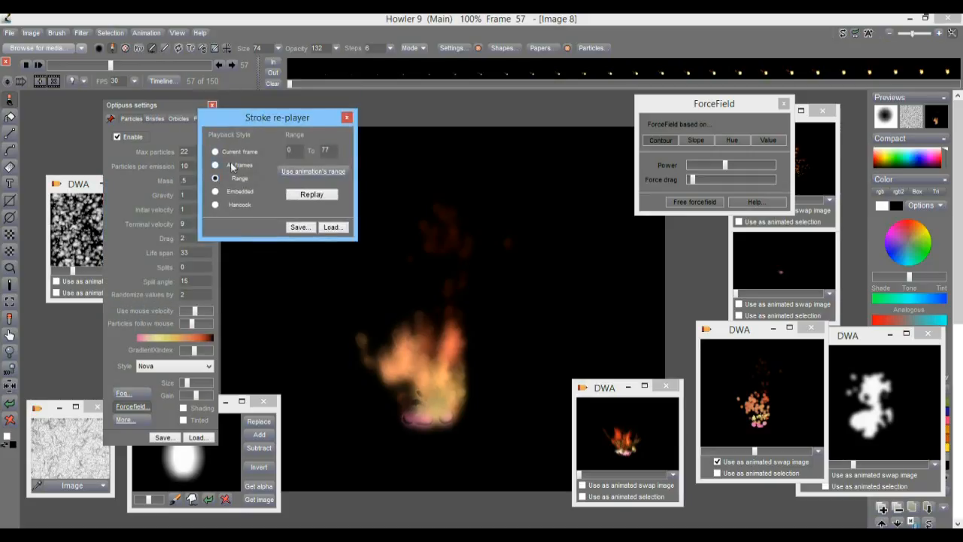
pyautogui.click(312, 195)
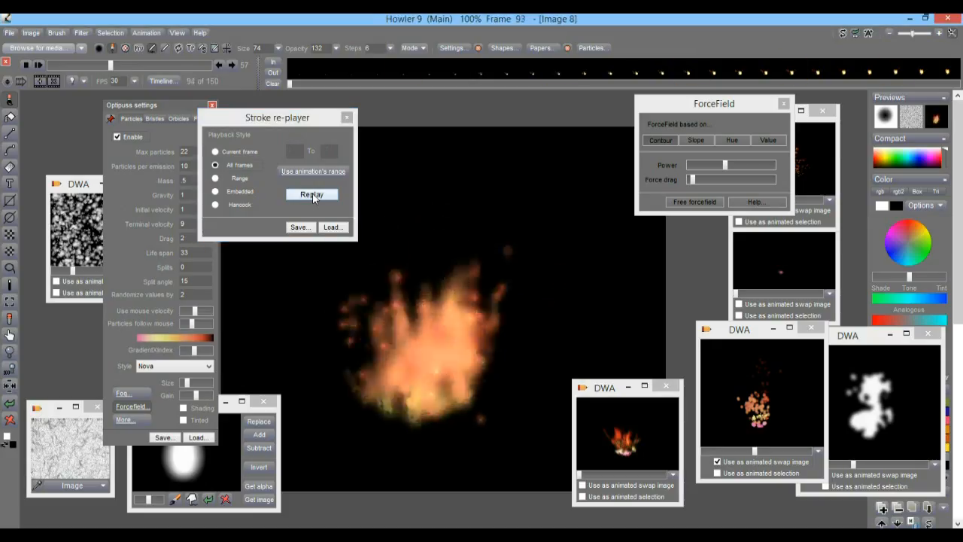
pyautogui.click(303, 195)
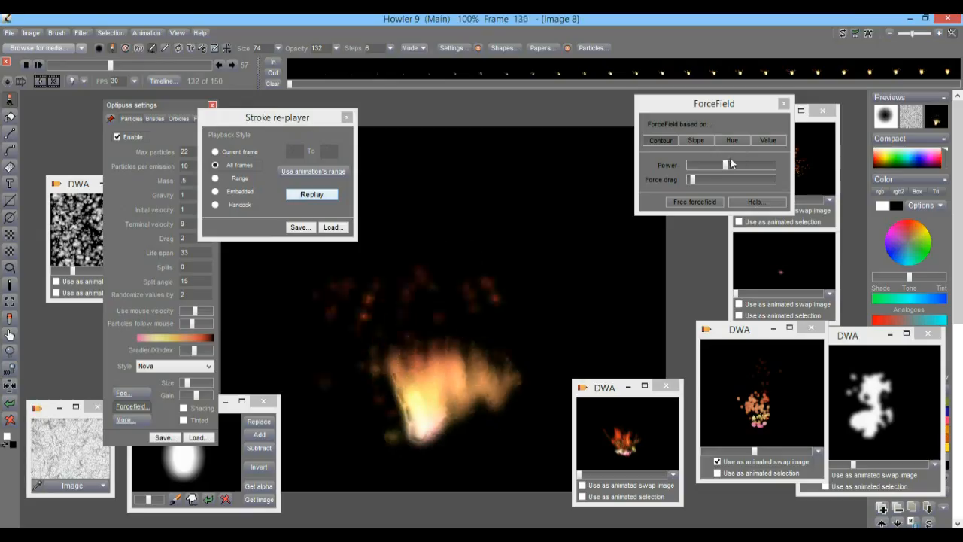
# Lower the force field Power to just over a quarter and replay the stroke repeatedly on all frames.
pyautogui.moveTo(726, 166); pyautogui.dragTo(714, 170)
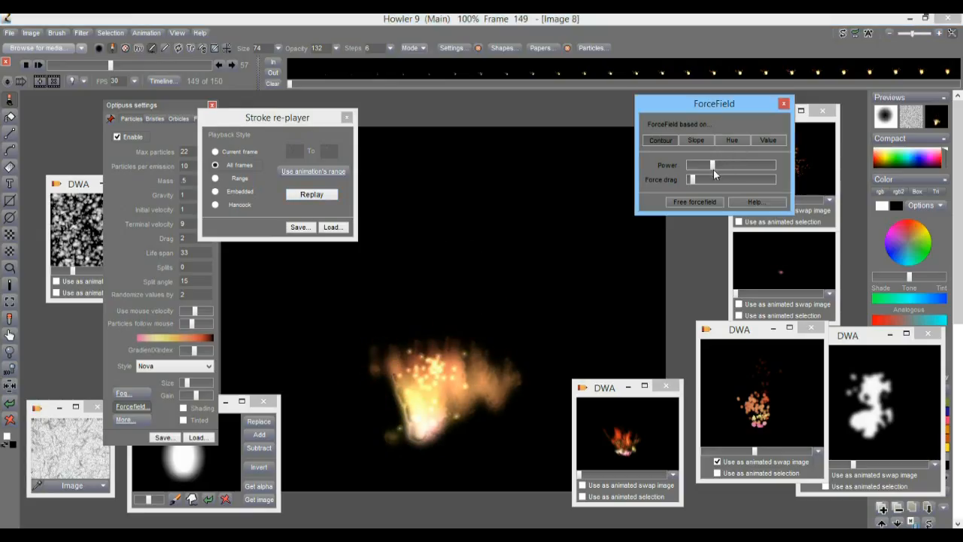
pyautogui.click(298, 196)
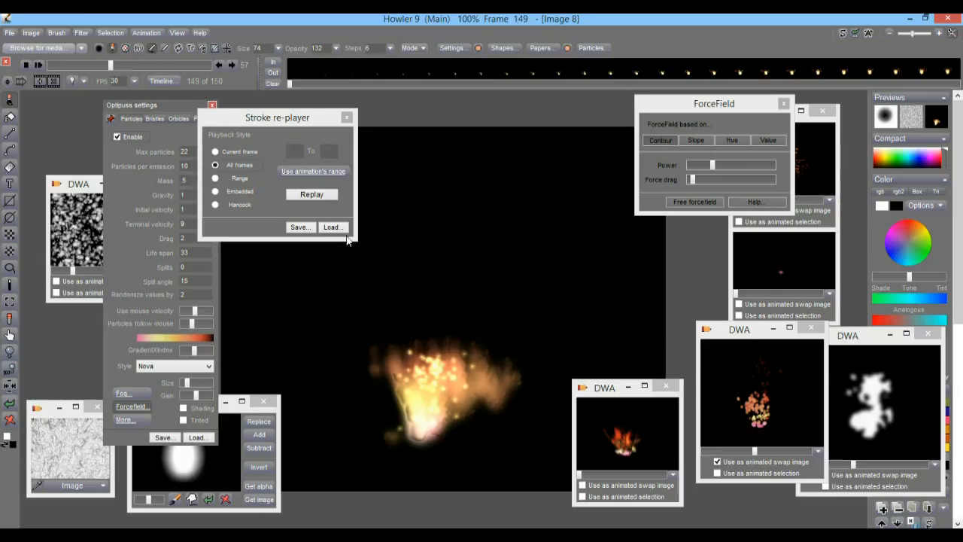
pyautogui.click(306, 196)
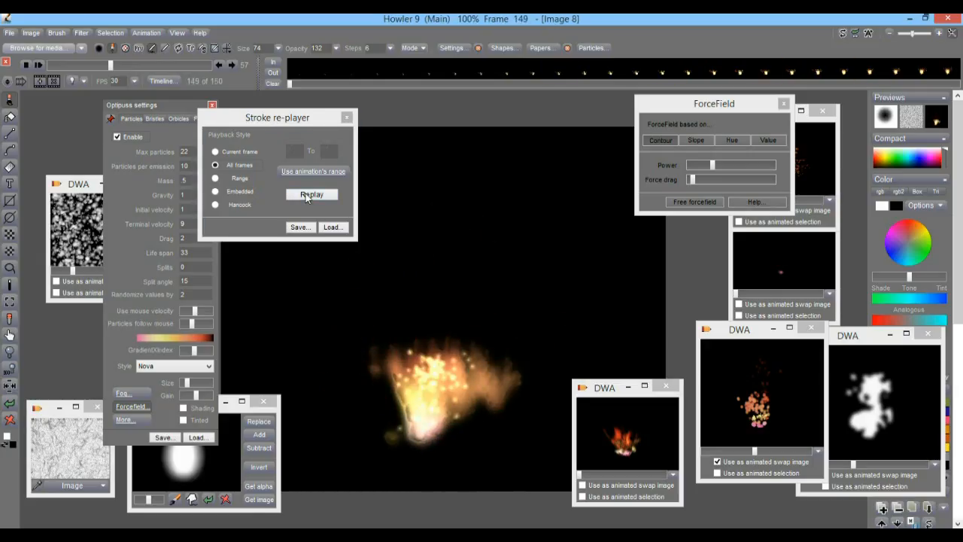
pyautogui.click(307, 196)
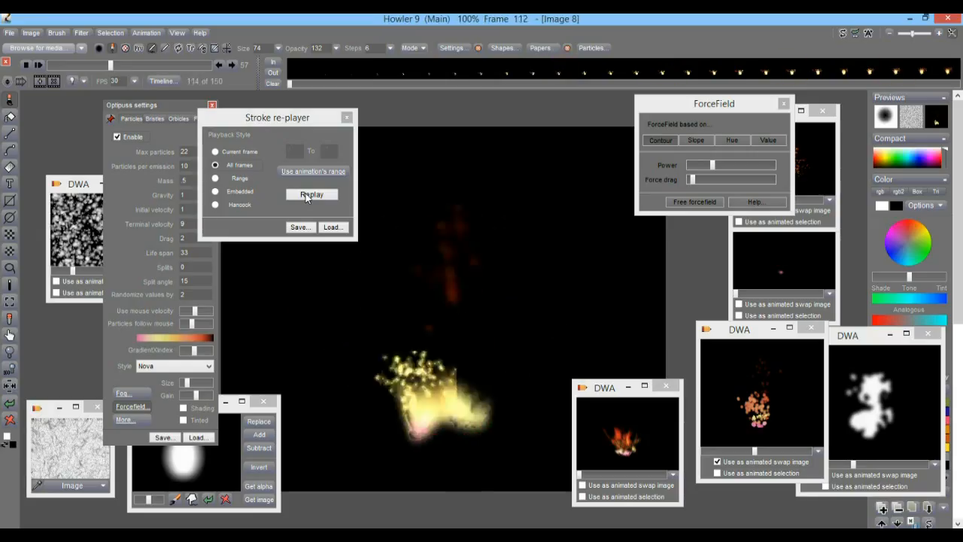
# Set Max particles to 44 and replay the stroke once more across all frames.
pyautogui.moveTo(256, 122); pyautogui.dragTo(88, 273)
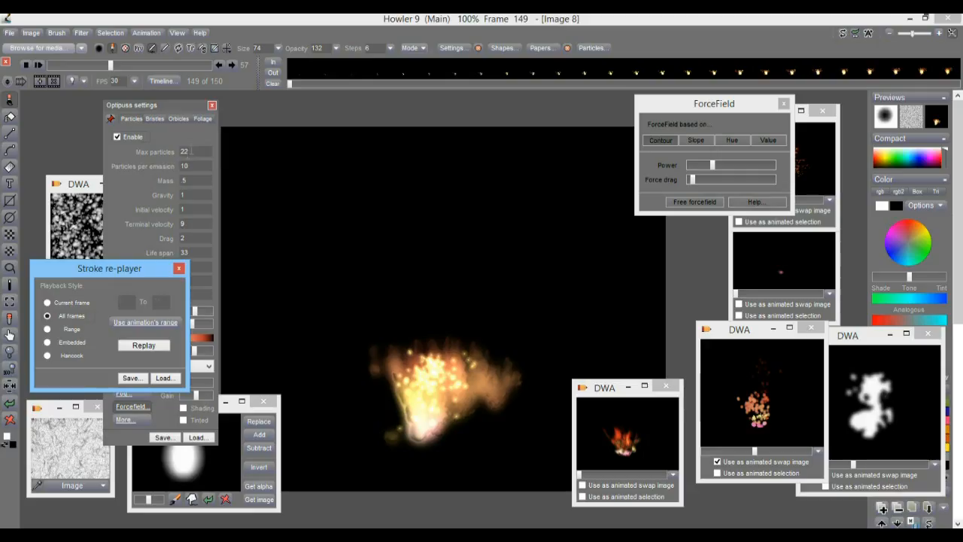
pyautogui.click(188, 151)
pyautogui.write('44')
pyautogui.moveTo(67, 272); pyautogui.dragTo(46, 265)
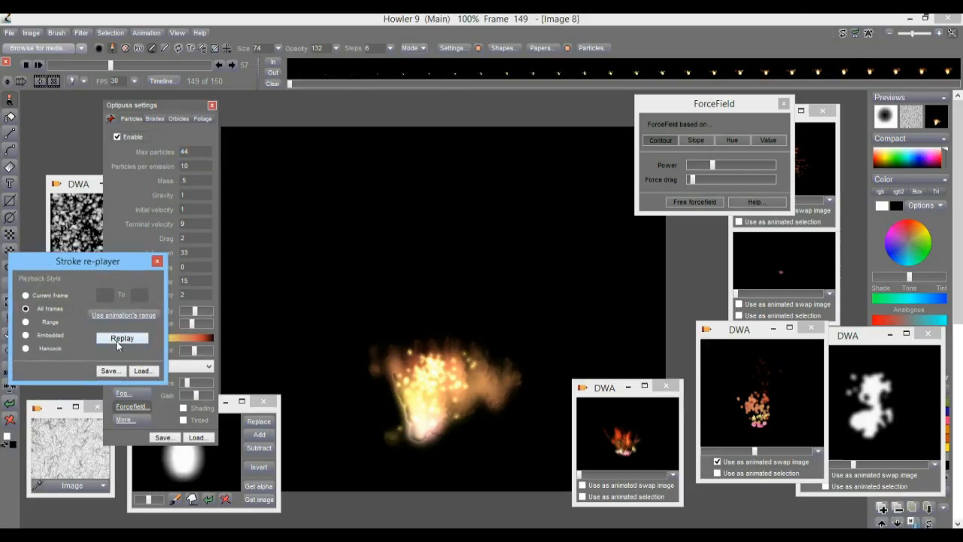
pyautogui.click(118, 339)
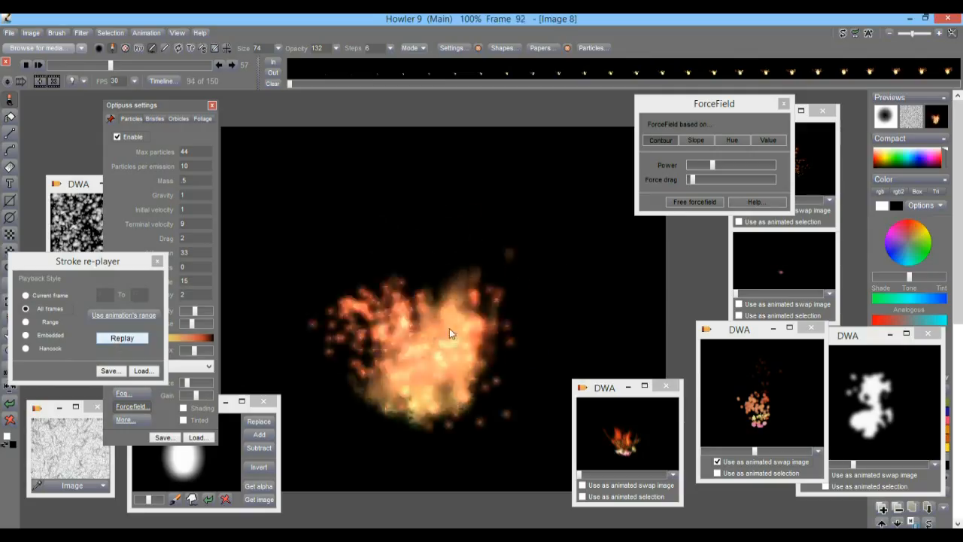
# Play back the fire animation with its added particles and inspect frame 35.
pyautogui.click(39, 65)
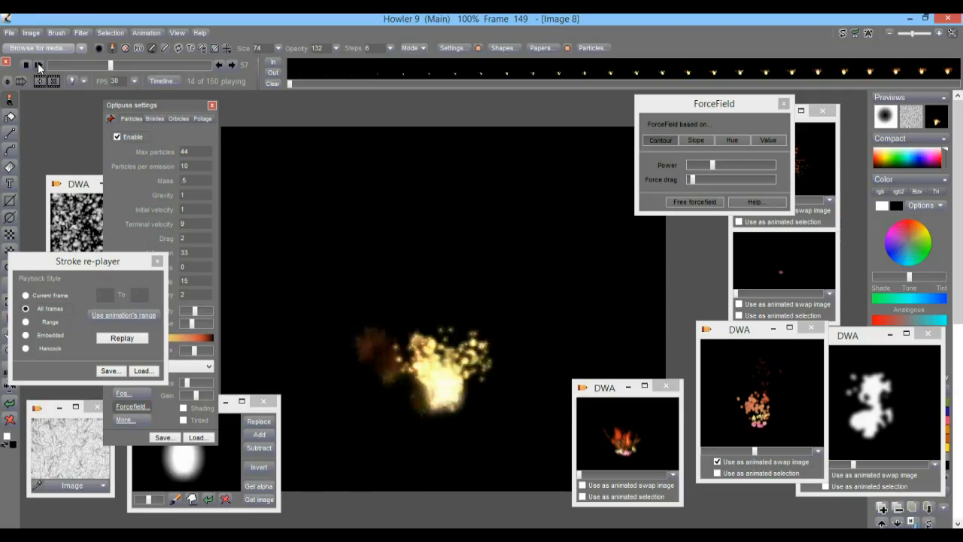
pyautogui.click(90, 67)
pyautogui.click(140, 33)
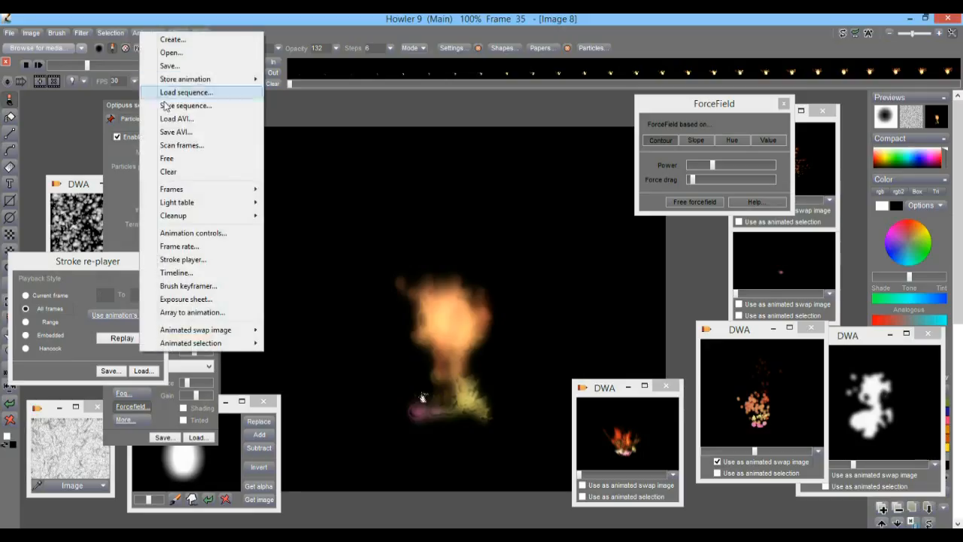
pyautogui.click(230, 17)
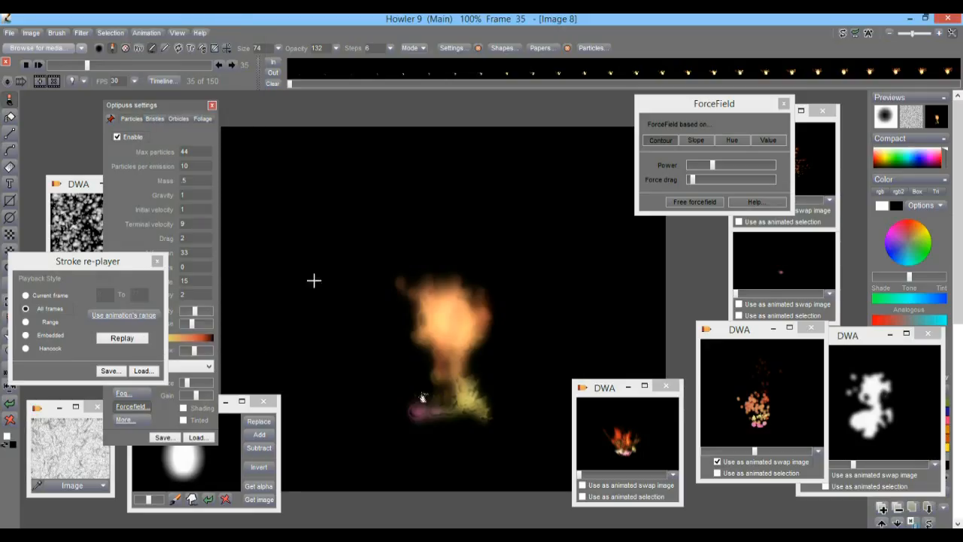